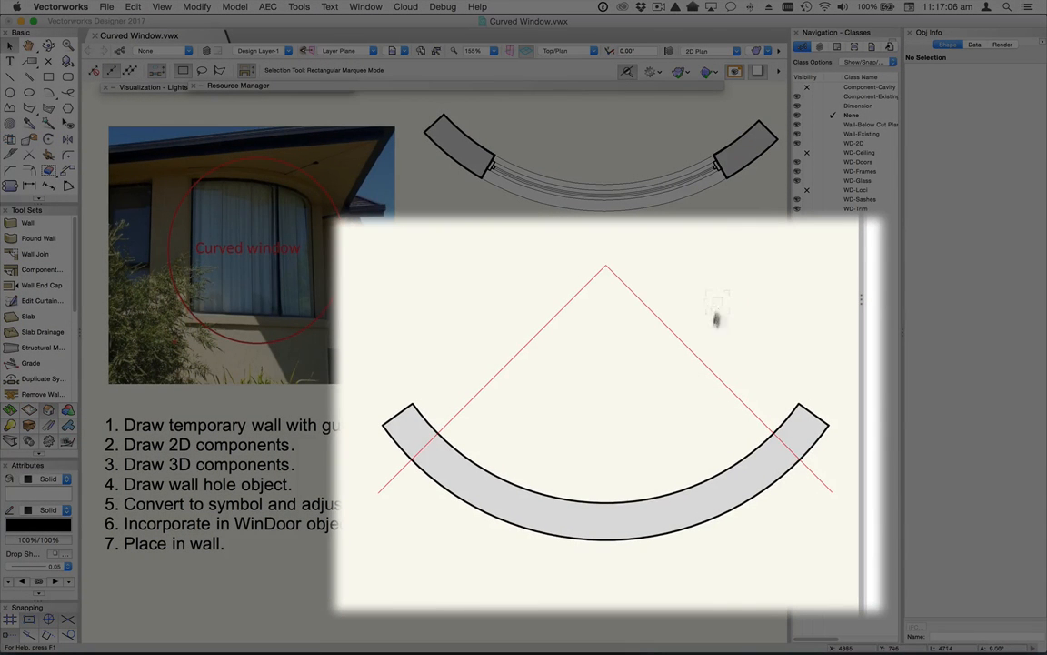
Step: Examine the temporary round wall and the two red guidelines running from its centre
click(604, 520)
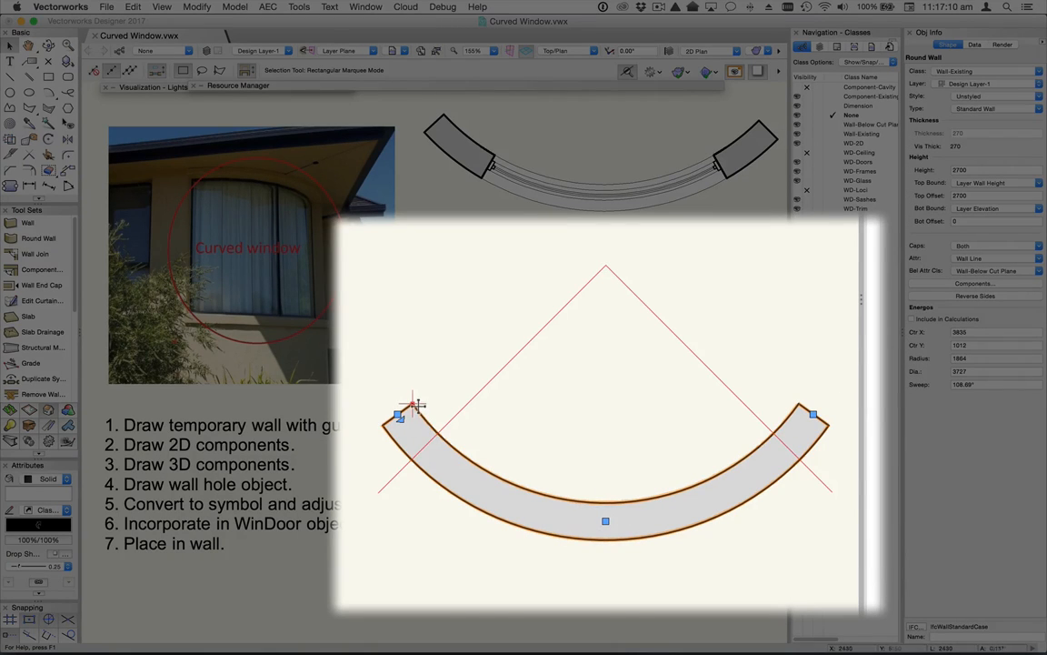
click(587, 284)
click(622, 283)
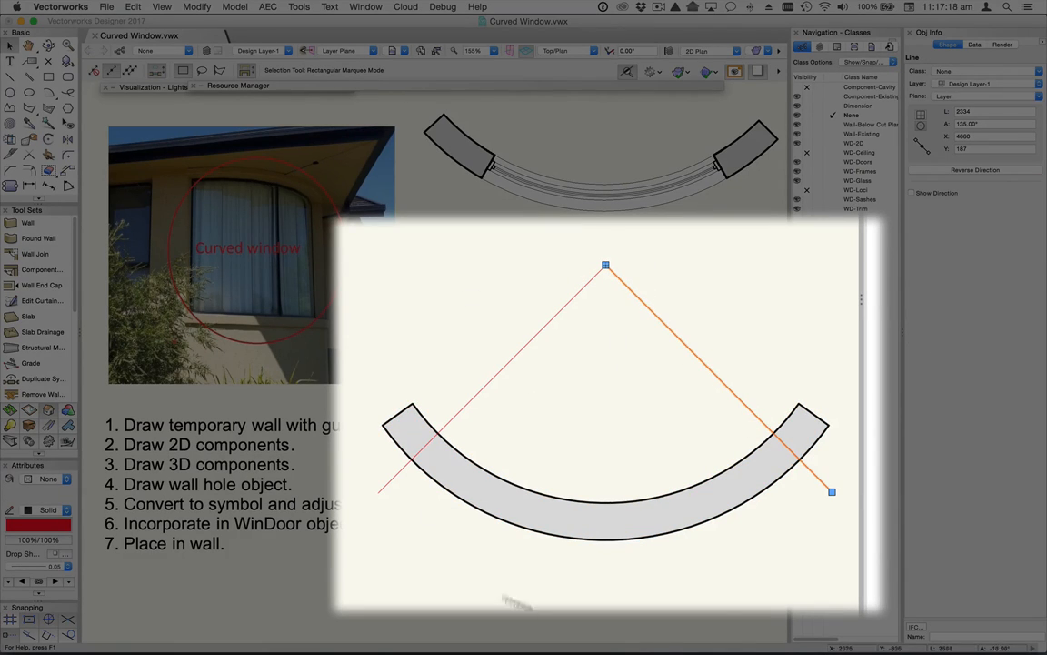
click(491, 380)
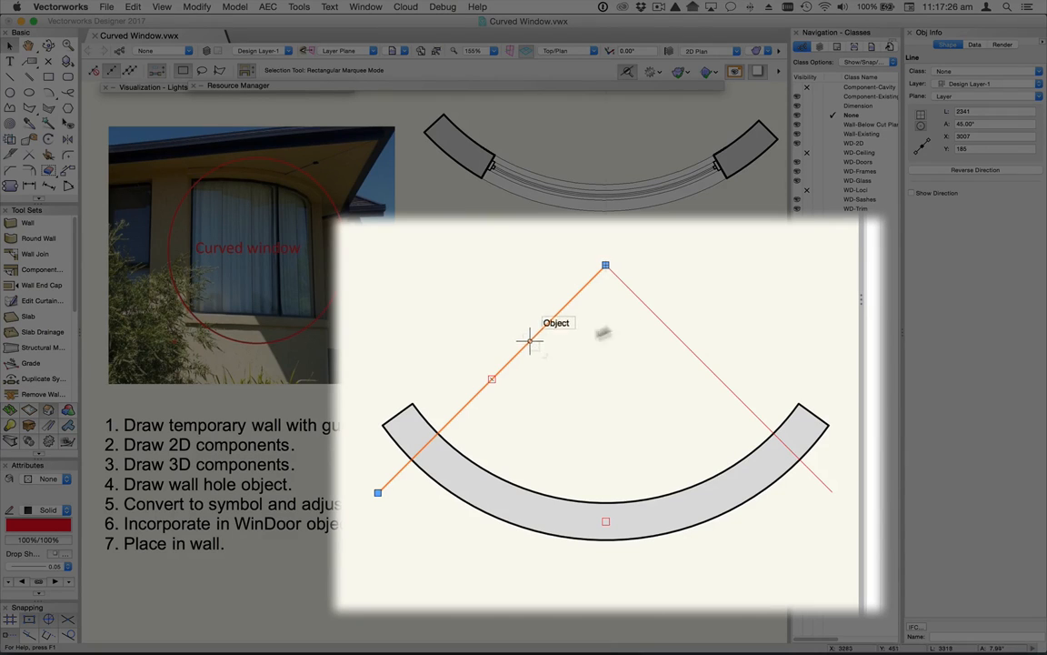
click(644, 307)
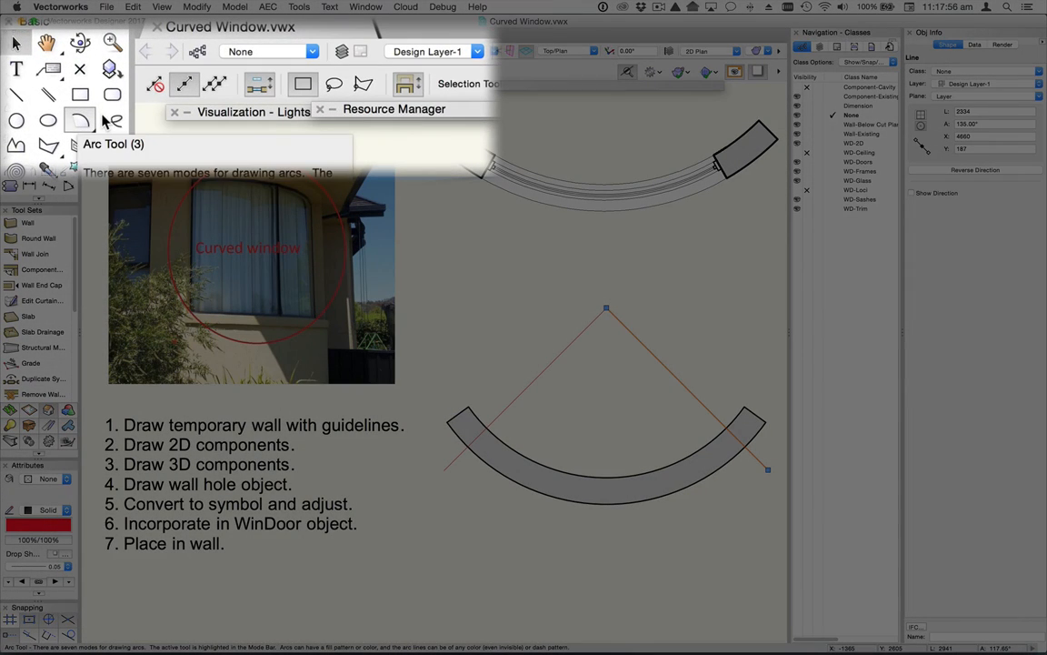
Step: Draw a three-point arc along the wall's outer face between the two guidelines and set its fill to None
click(100, 119)
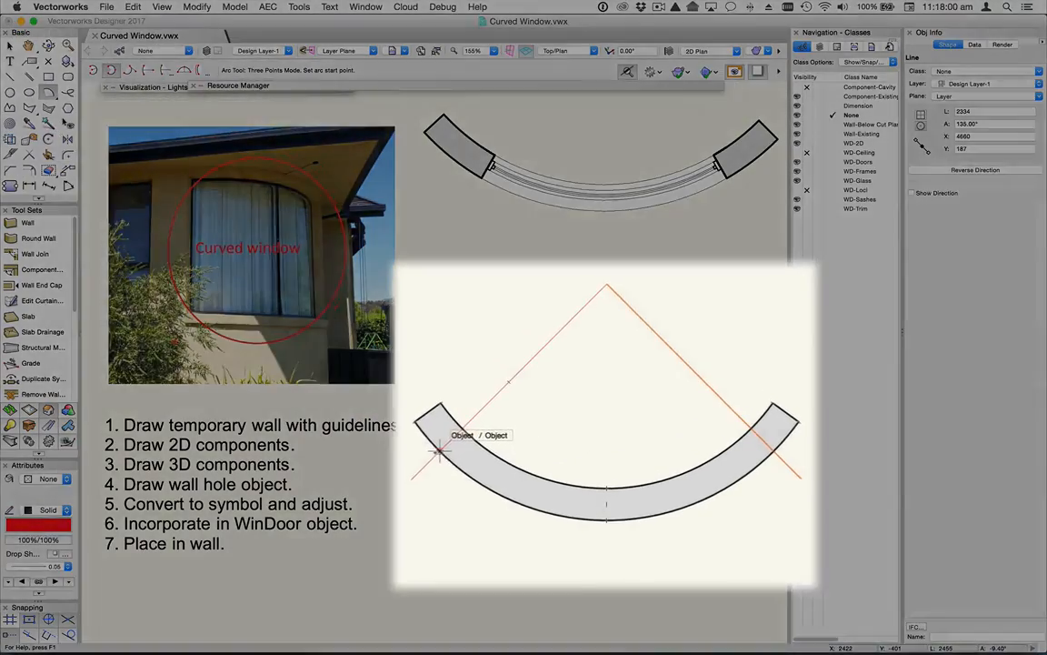
click(438, 452)
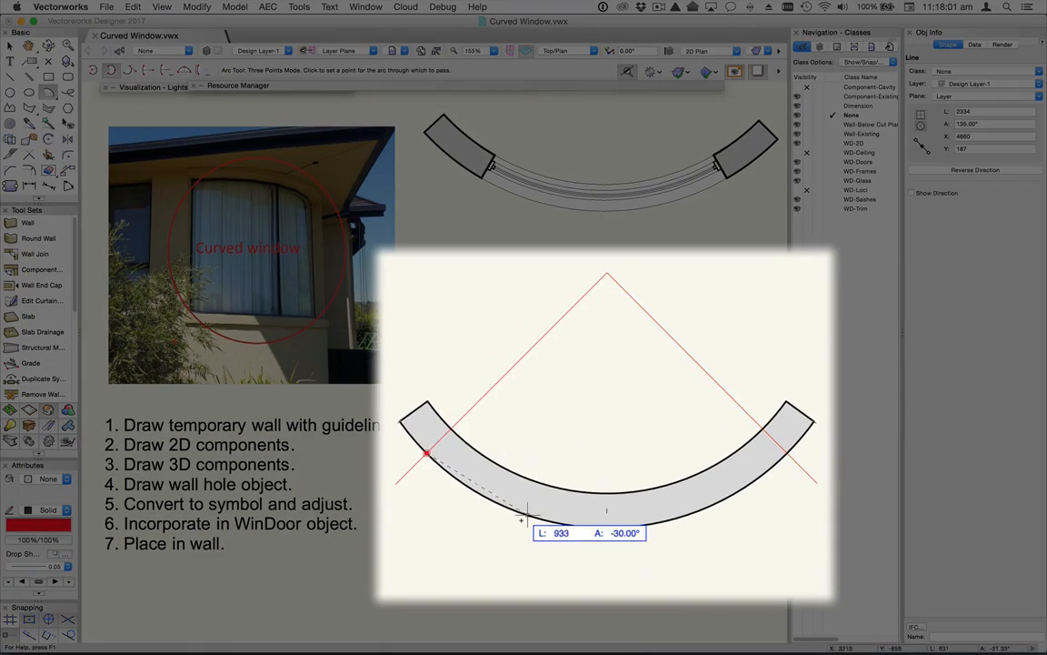
click(607, 527)
click(787, 452)
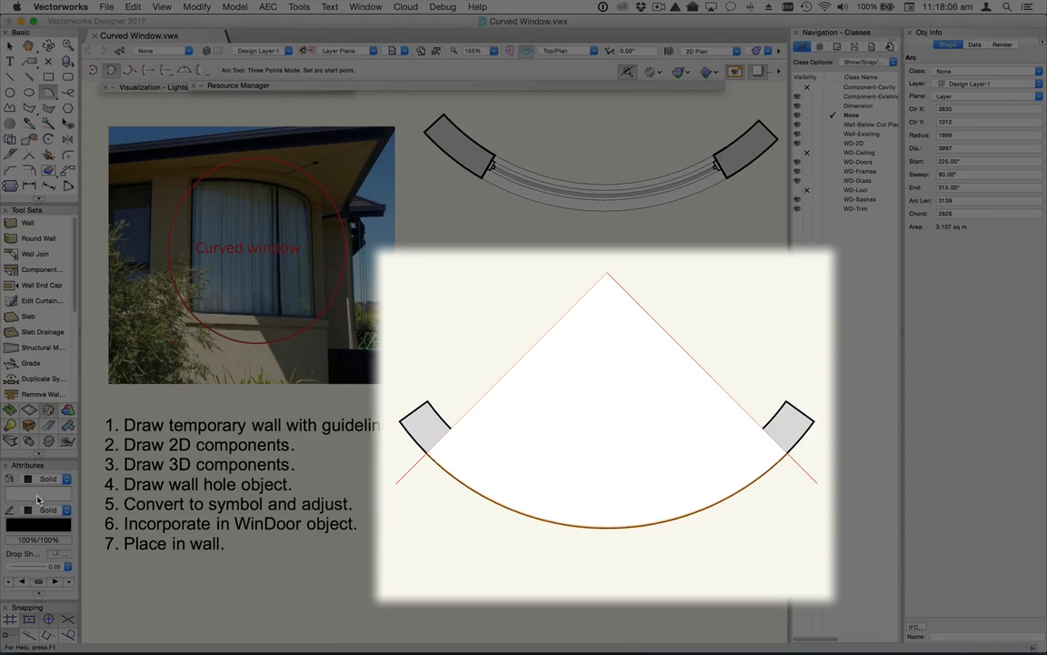
click(44, 486)
click(46, 424)
key(x)
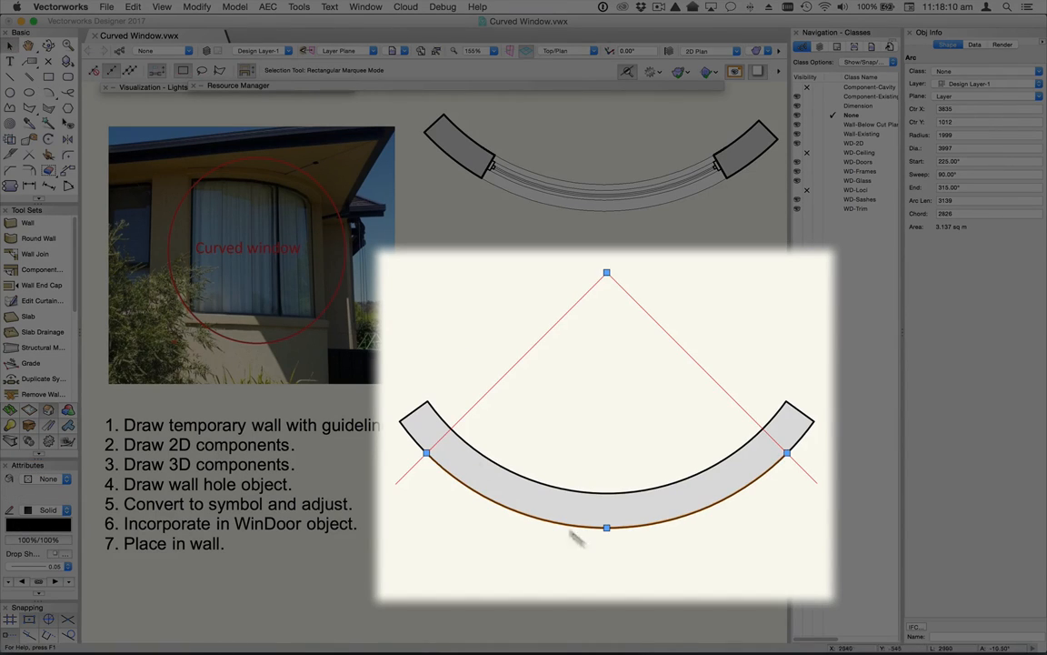
Step: Enlarge the arc to a radius of about 2159, check the in-place duplication preference, and reshape a duplicate back to the wall's outer face
drag(606, 525, 606, 547)
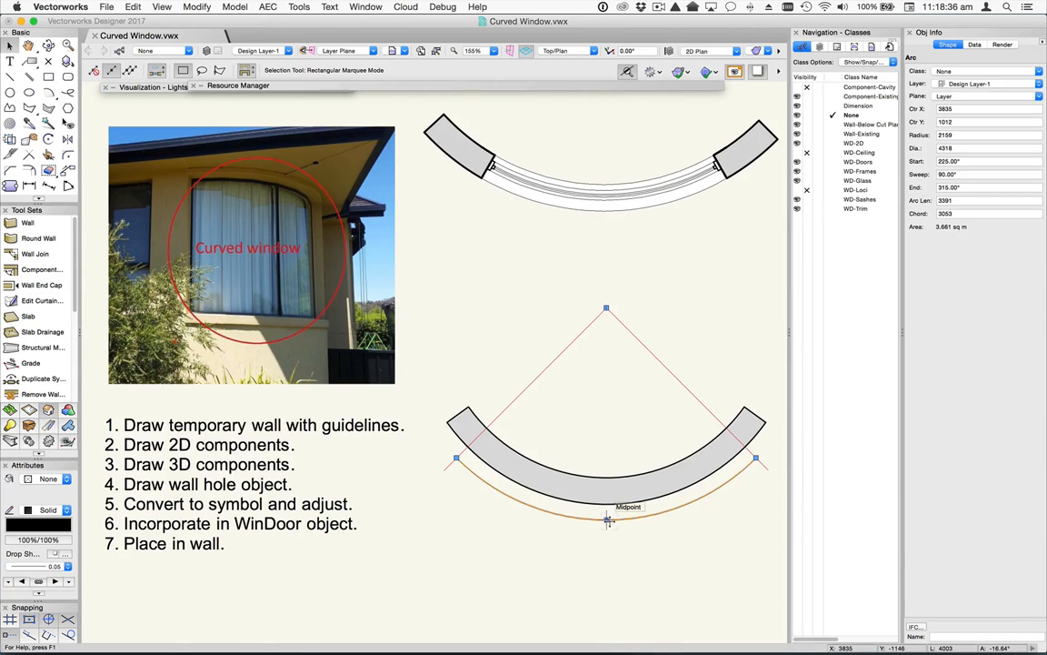
key(super+comma)
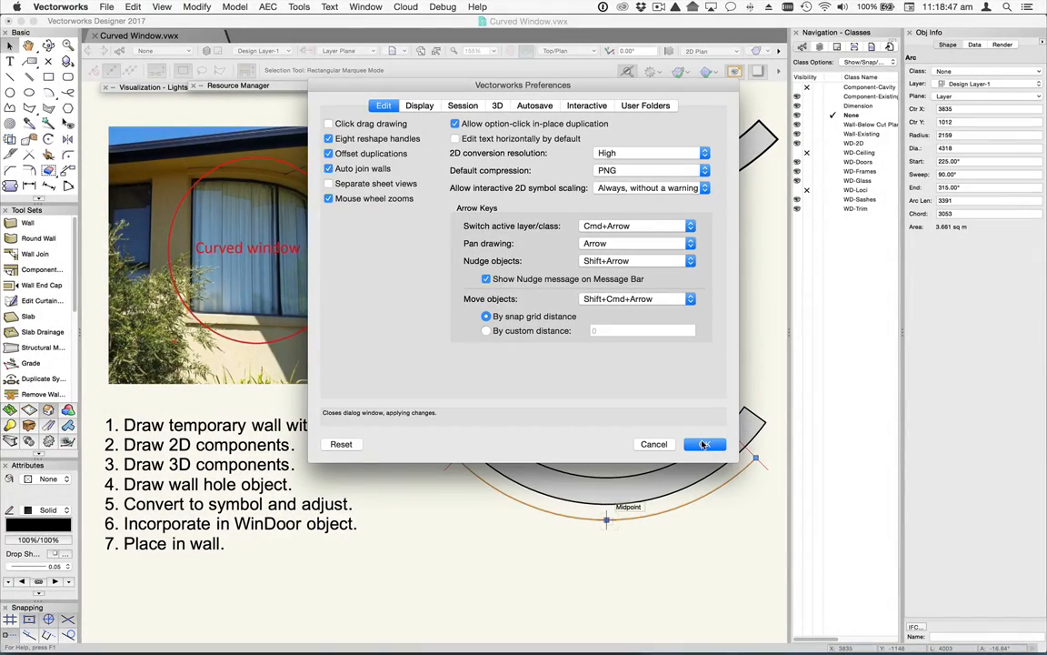
click(703, 444)
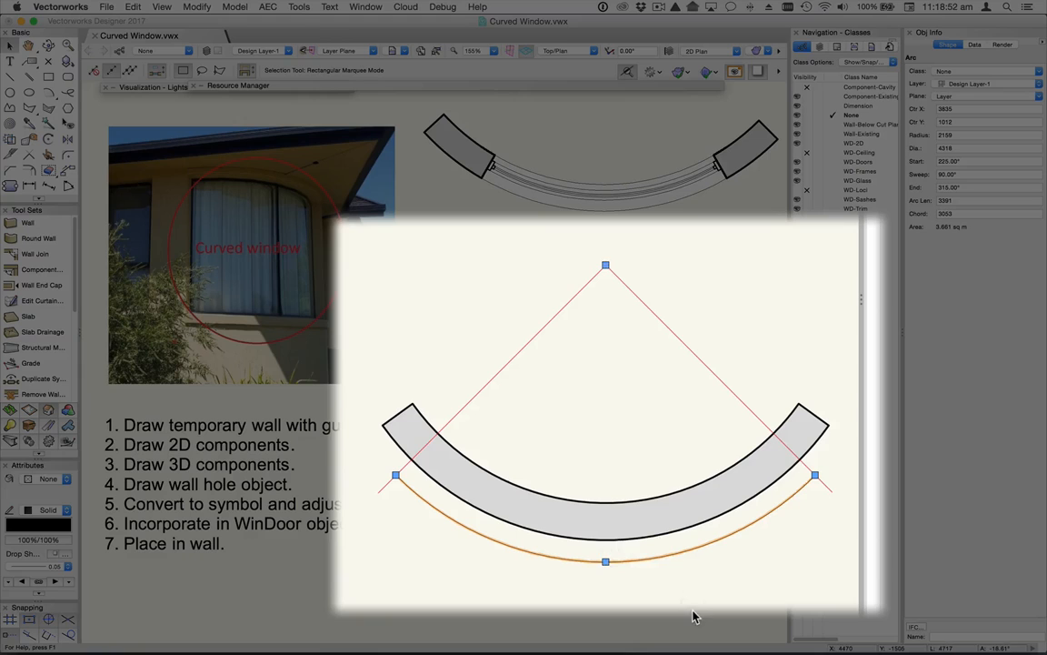
mouse_move(606, 561)
mouse_down()
mouse_move(603, 603)
mouse_move(606, 540)
mouse_up()
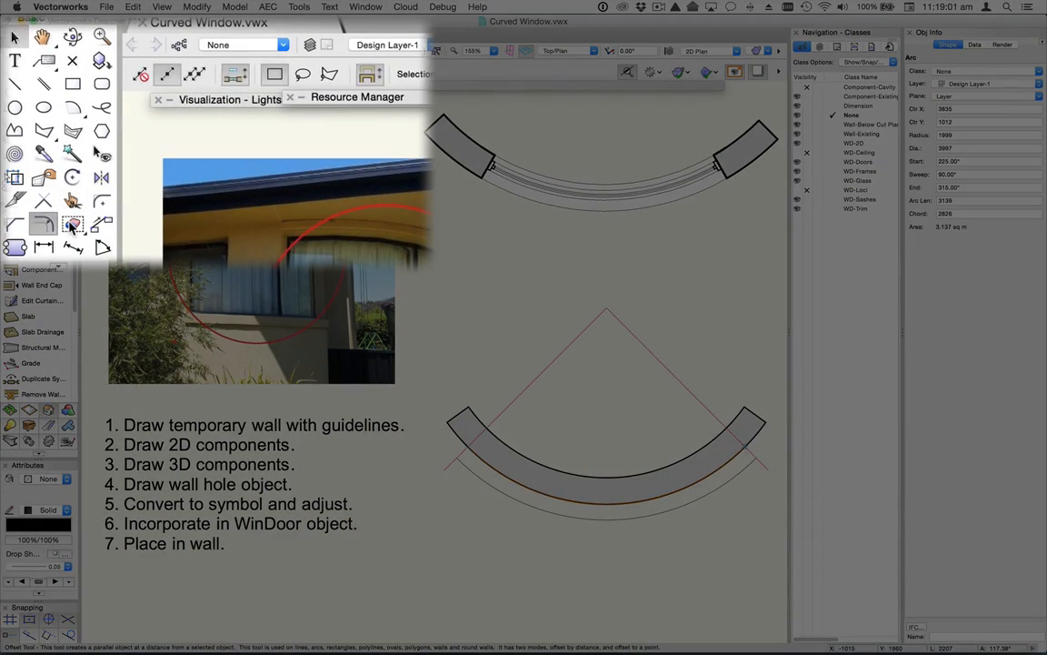
Step: Offset the original outer-face arc inward by 270 with open curves closed, and give the resulting shape a solid fill
click(48, 169)
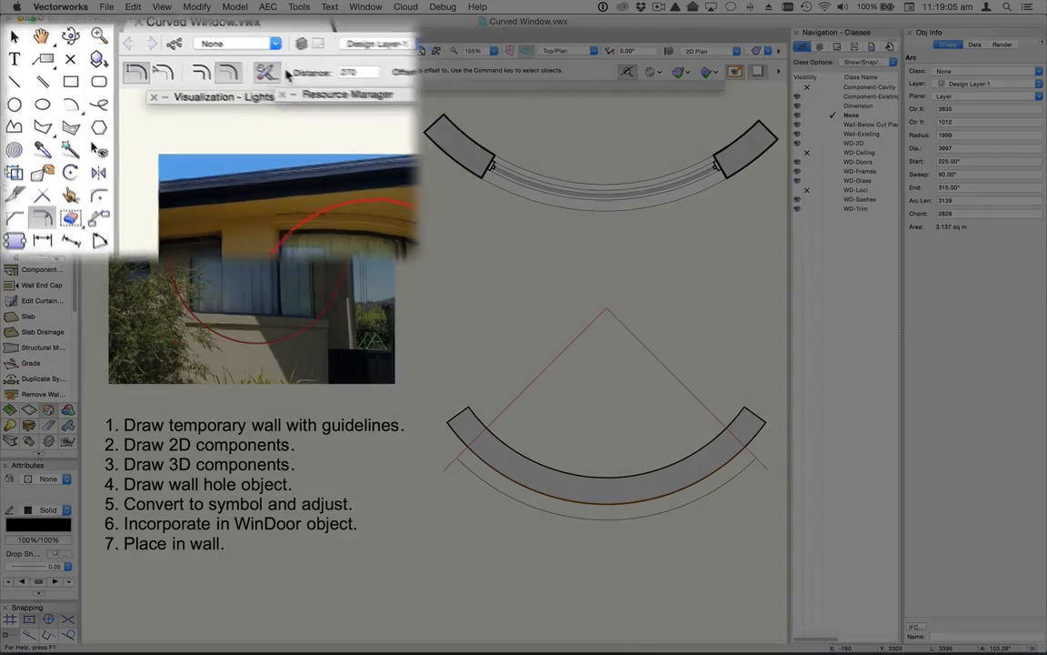
click(181, 71)
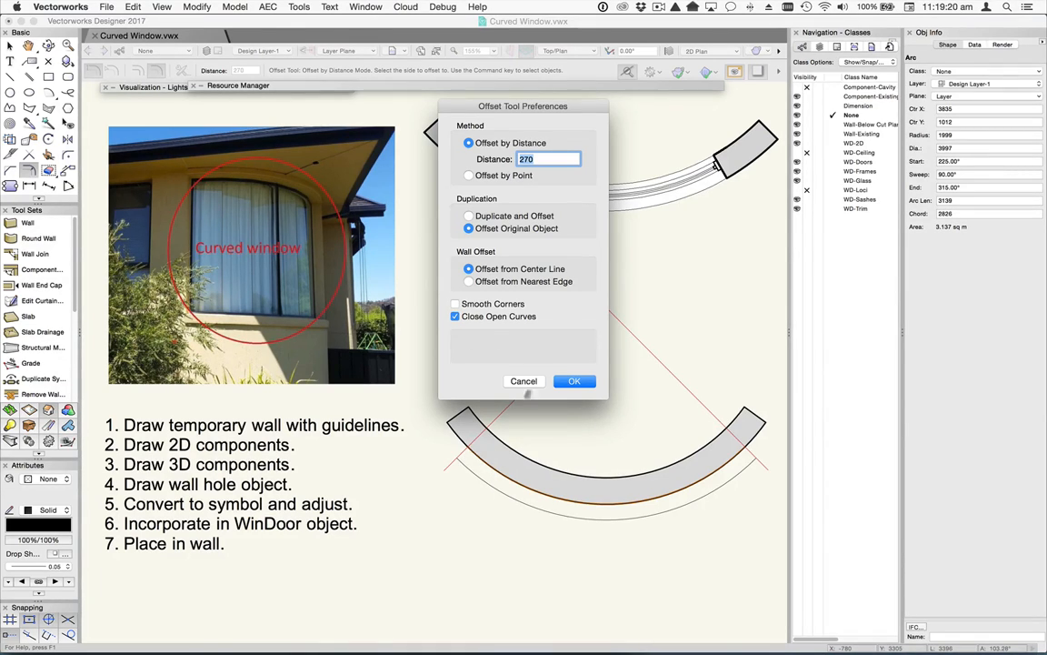
click(575, 381)
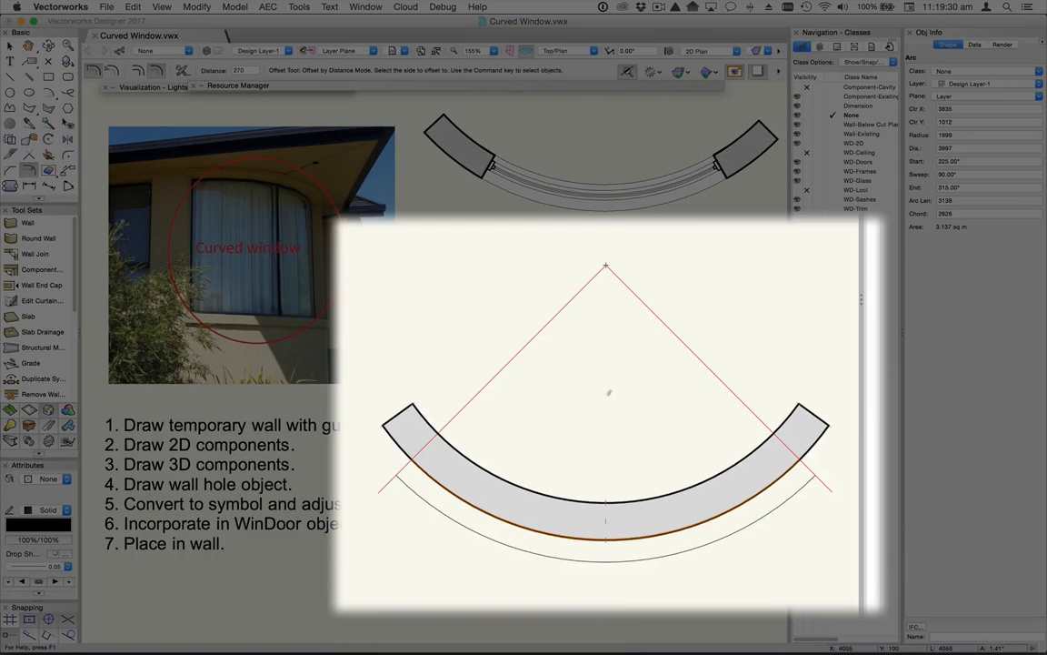
click(576, 401)
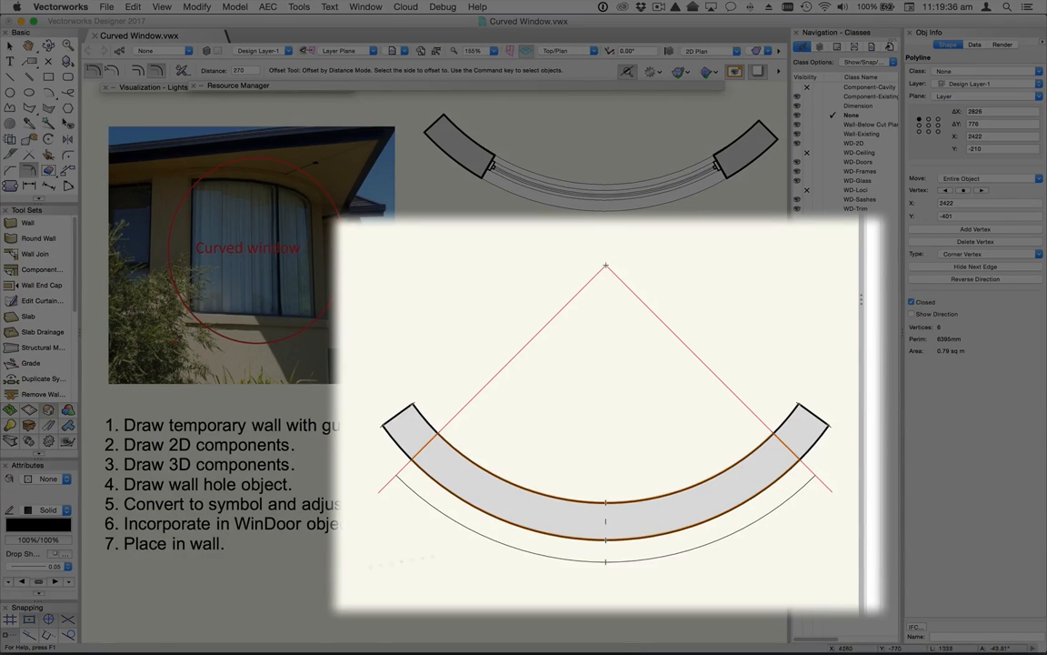
click(55, 480)
click(50, 493)
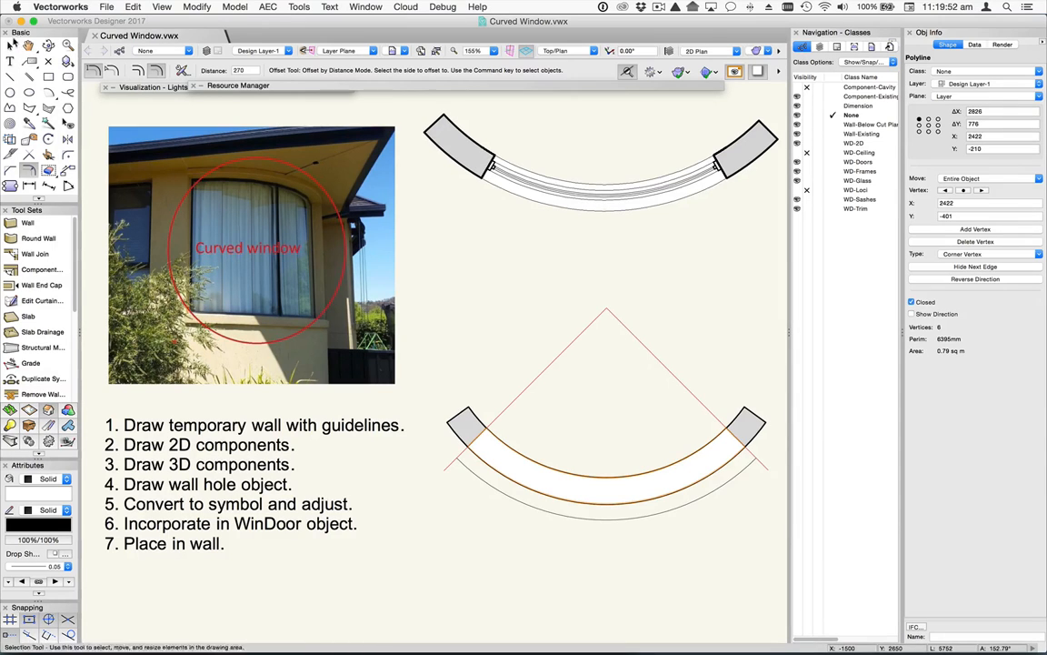
Step: Duplicate the outermost arc in place and reshape the copy to the wall's outer face
key(x)
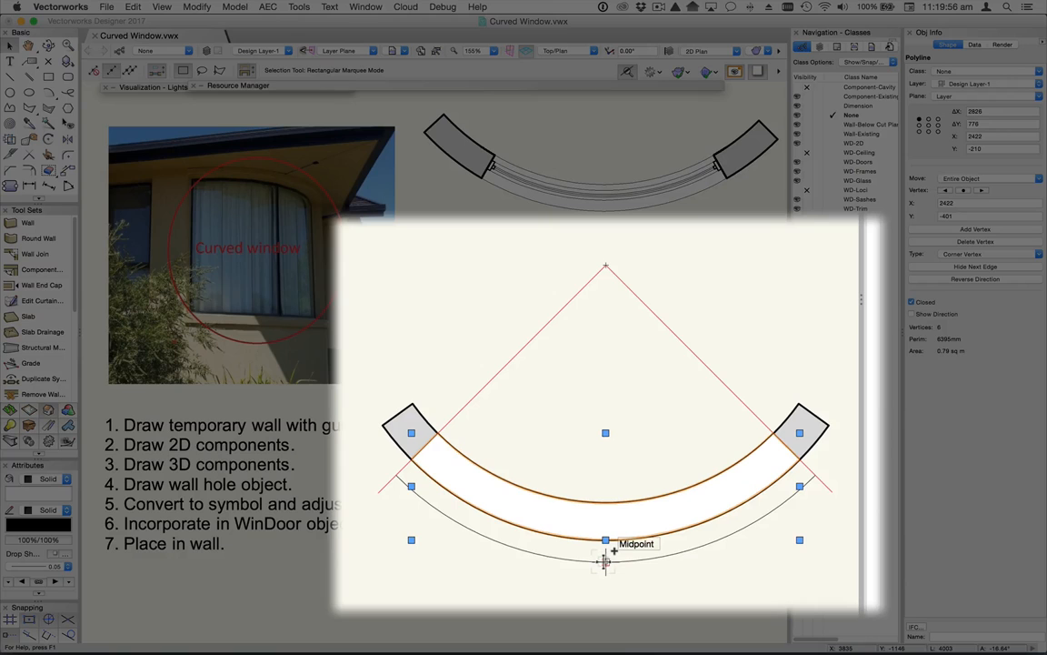
click(605, 562)
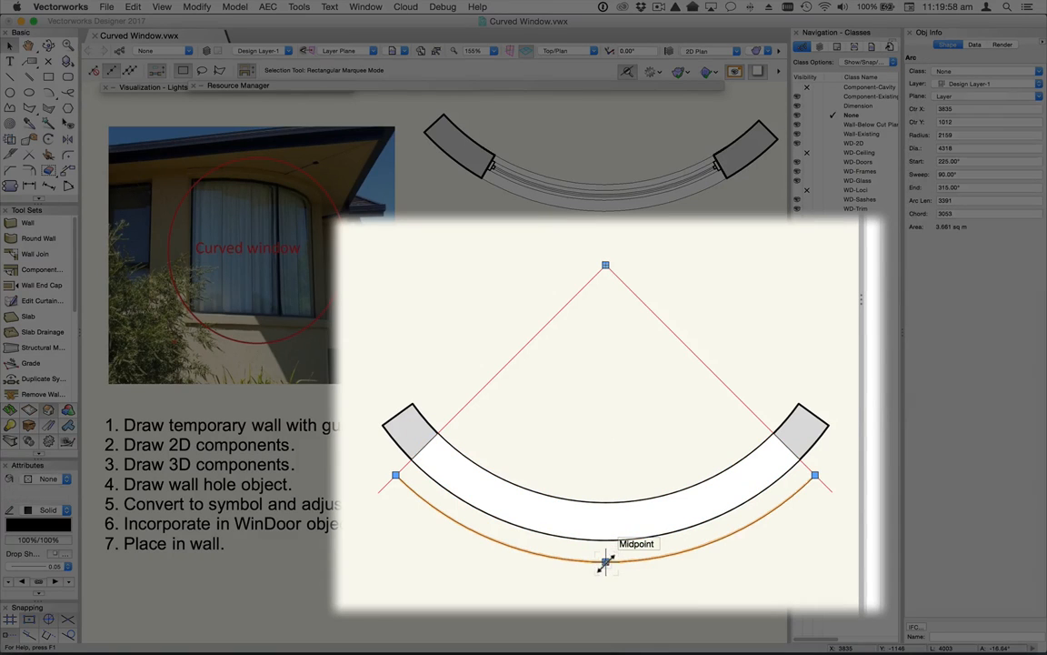
drag(603, 542, 604, 539)
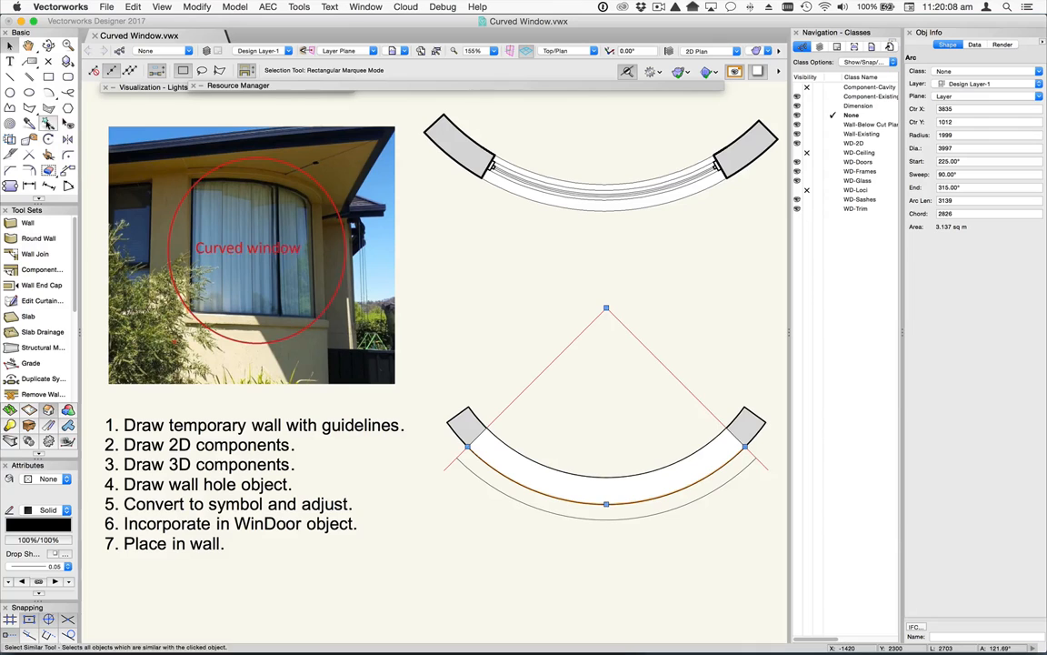
Step: Offset the copied outer-face arc inward by 110, with the original moved and Close Open Curves turned off
click(29, 170)
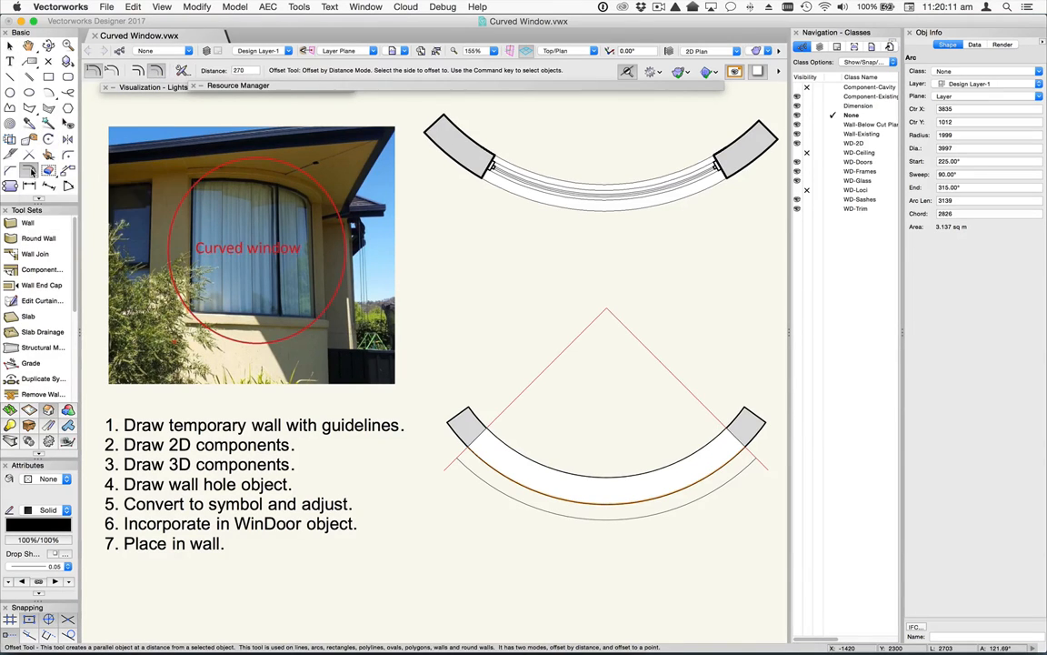
click(183, 70)
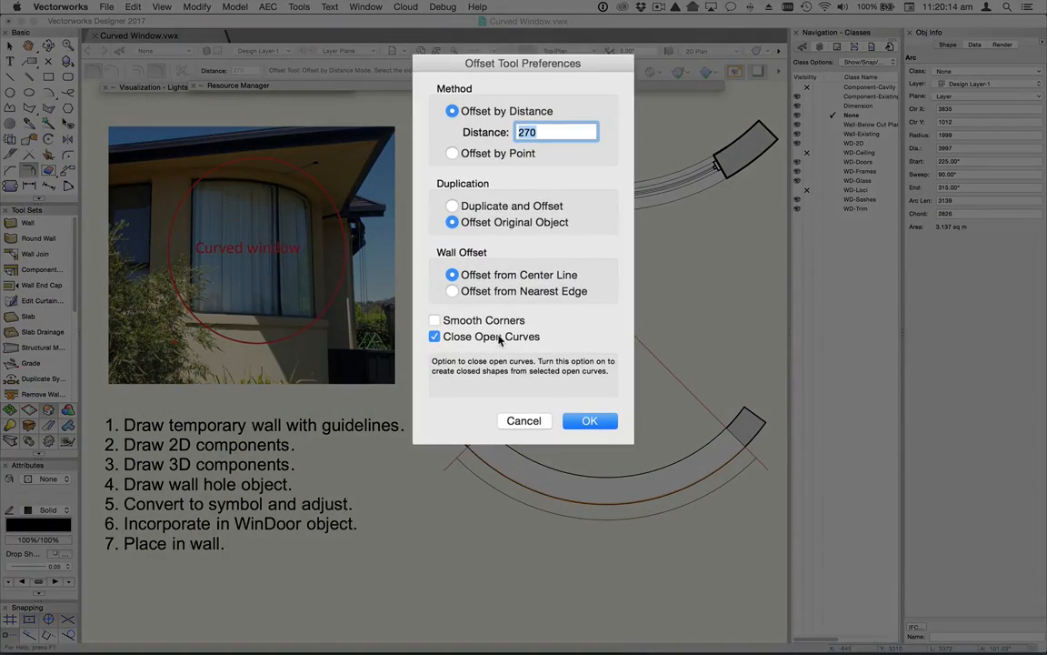
click(435, 336)
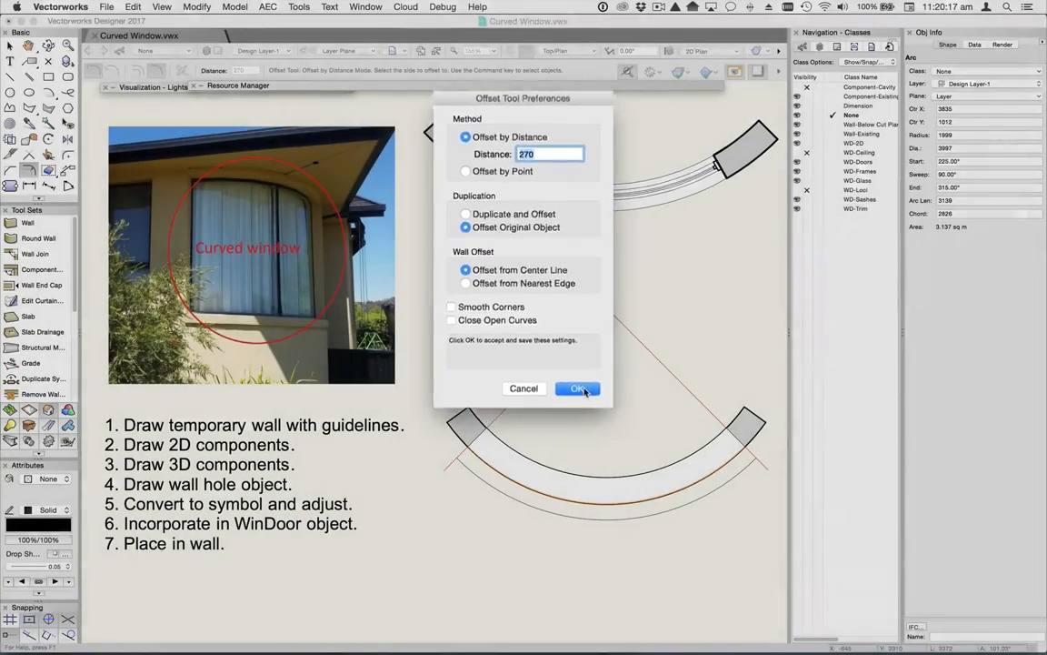
click(580, 388)
click(222, 70)
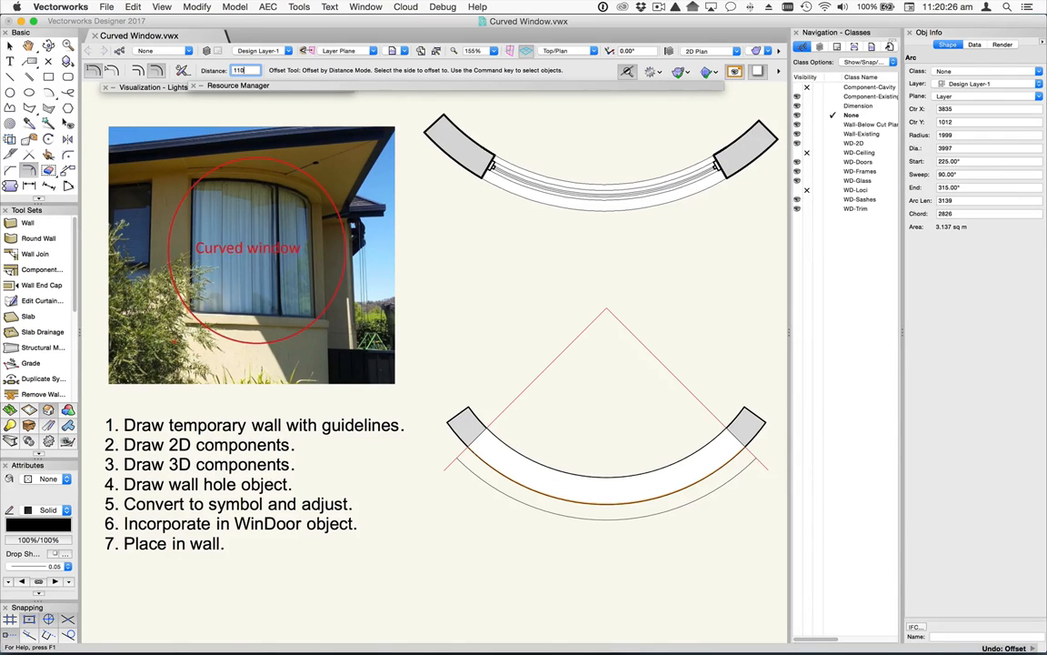
key(Return)
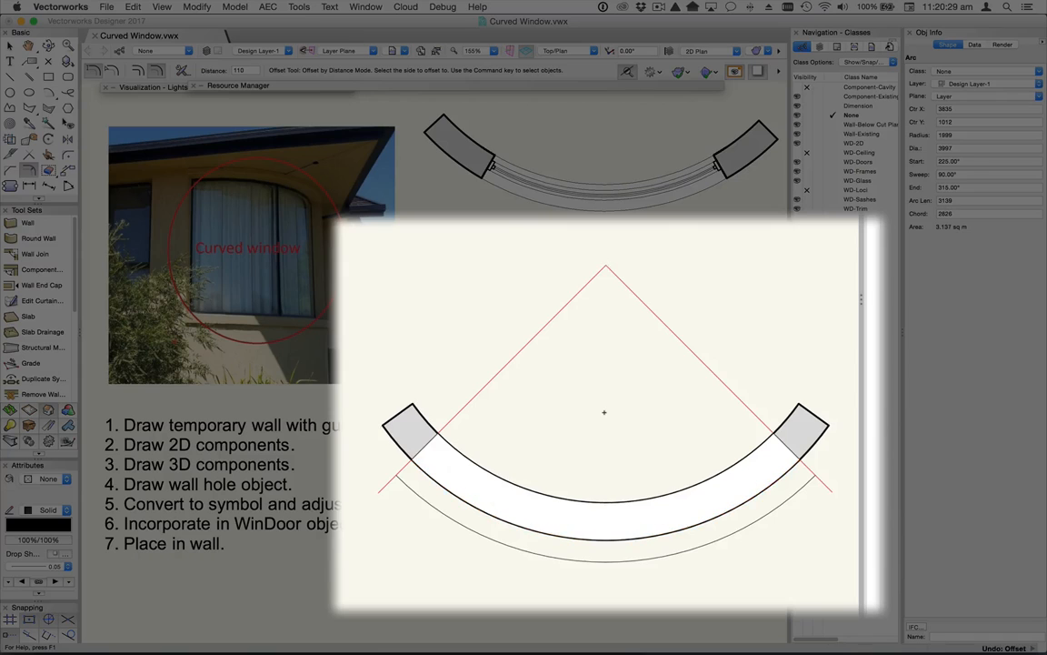
click(607, 411)
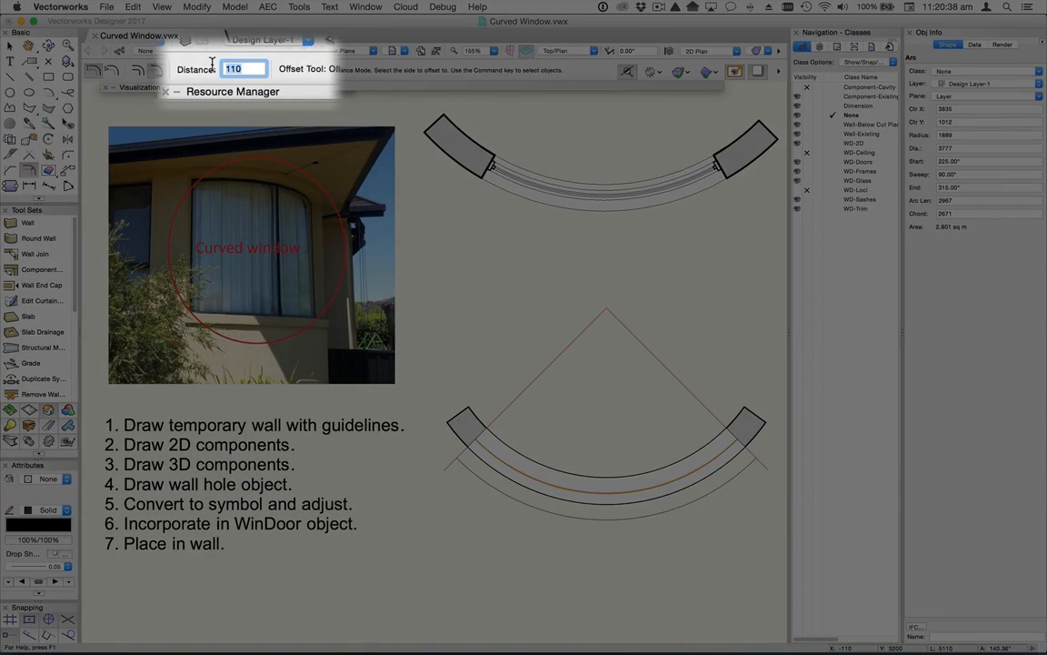
Step: Offset the arc inside the wall another 110 inward with Close Open Curves on, and give the closed frame shape a solid fill
text(100)
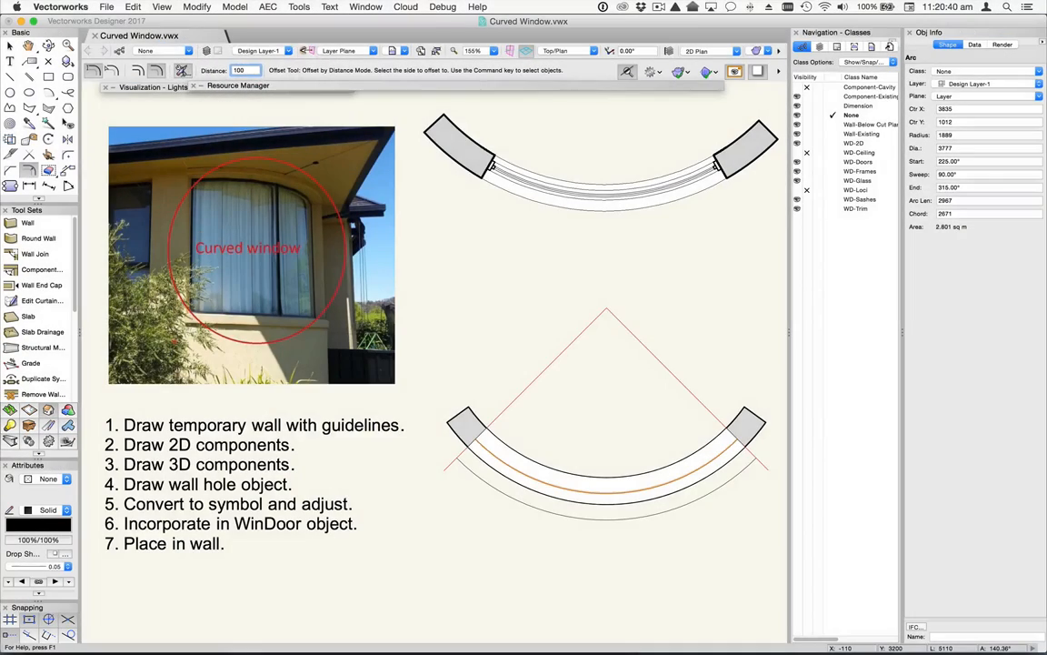
click(183, 71)
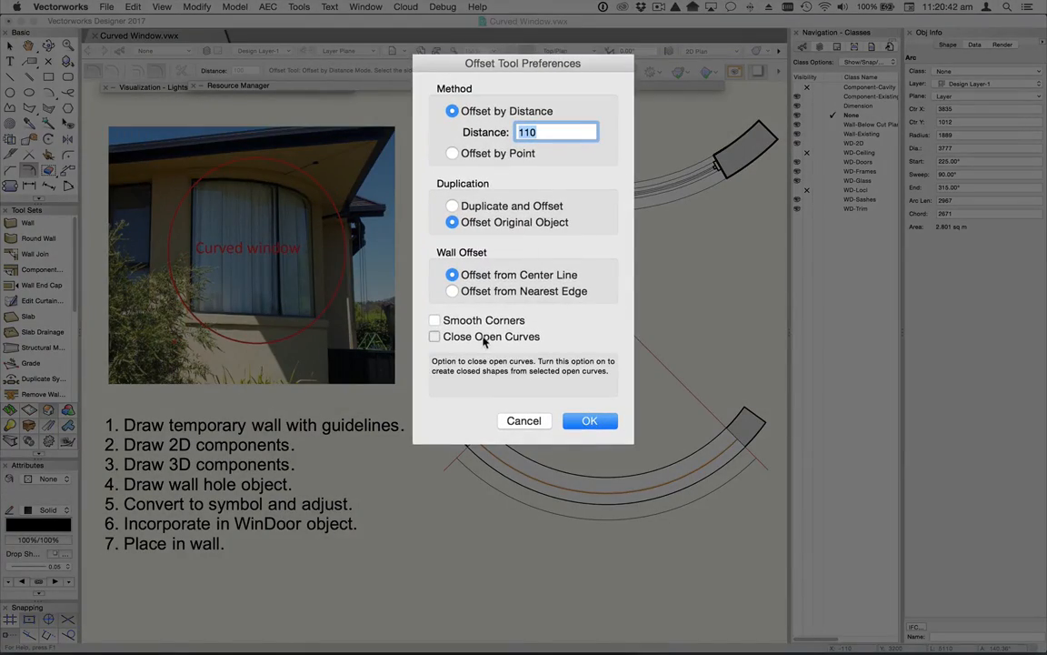
click(484, 337)
click(590, 420)
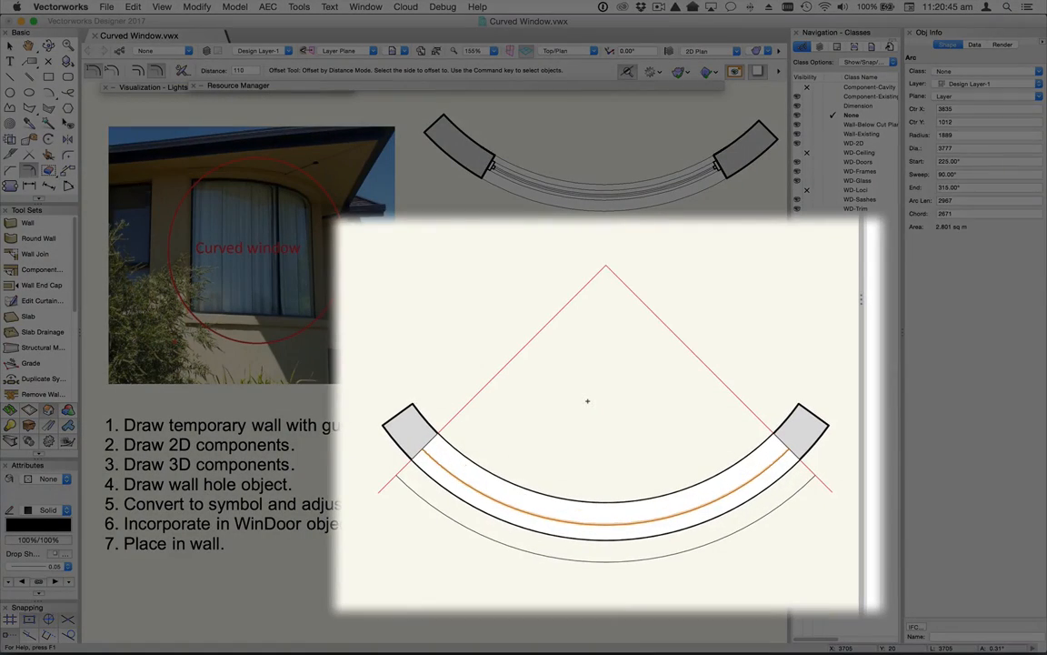
click(587, 400)
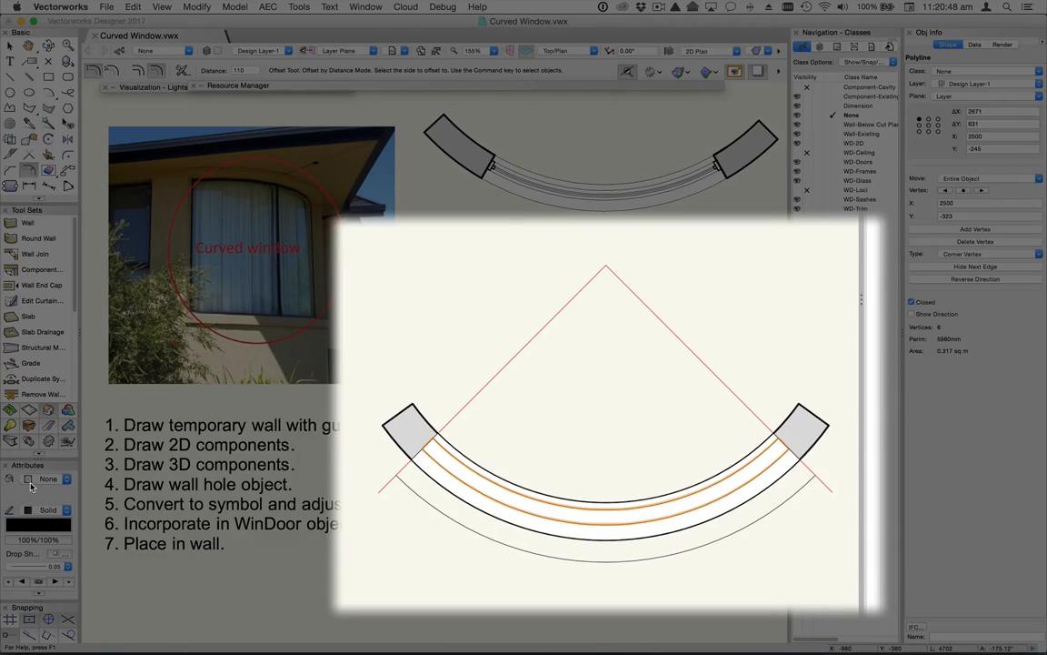
click(41, 480)
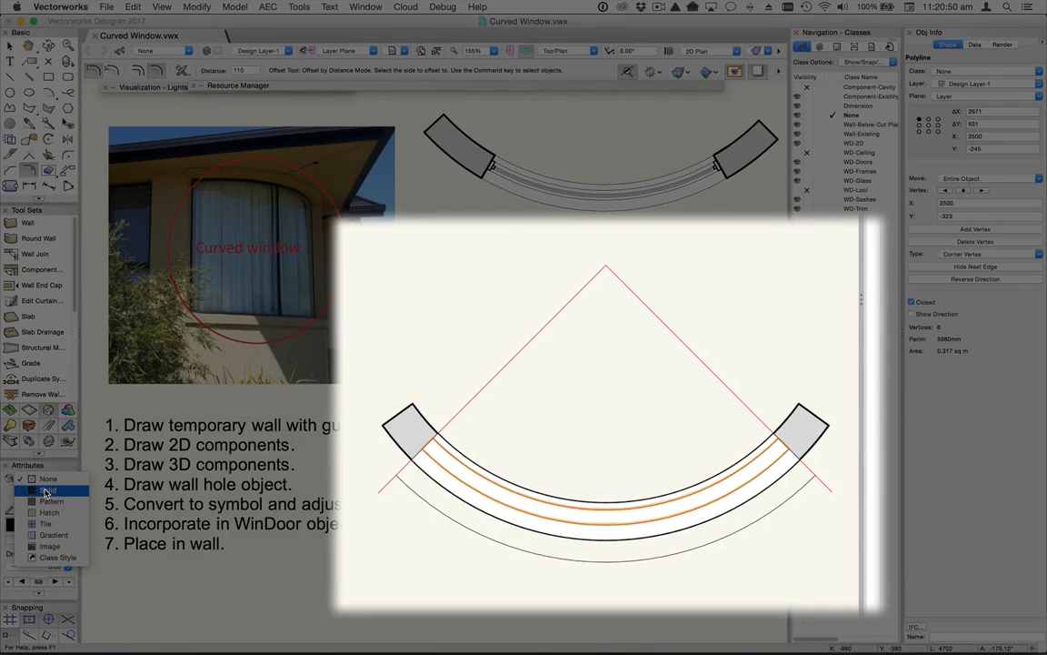
click(45, 491)
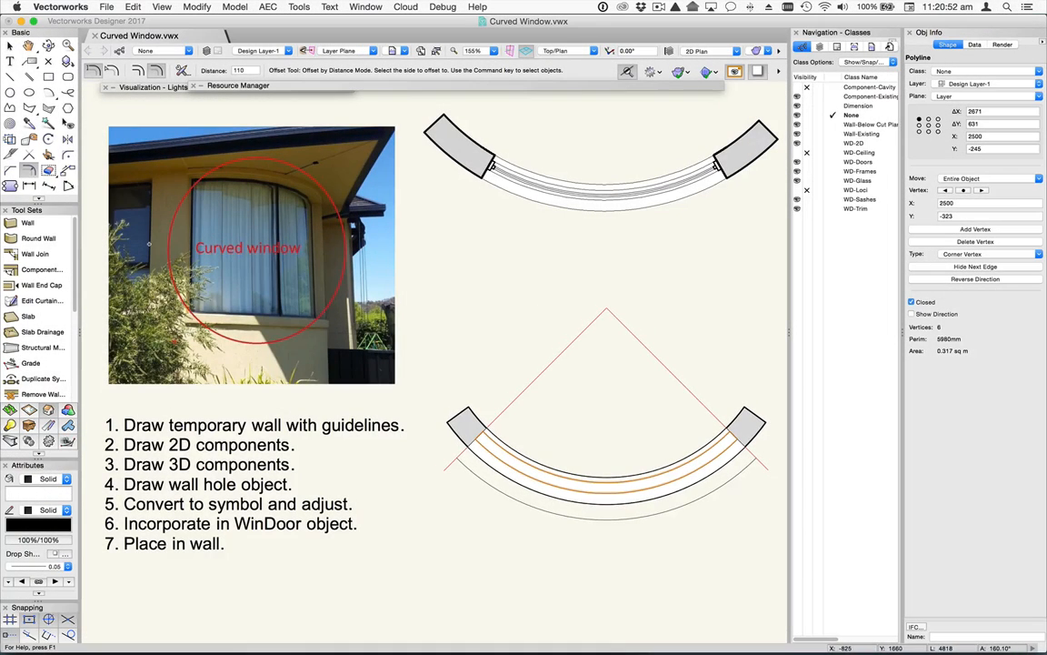
Step: Draw a rotated jamb rectangle across the frame's left end, 110 mm wide with an X offset of 30 mm, and set its line thickness to 0.25
click(10, 45)
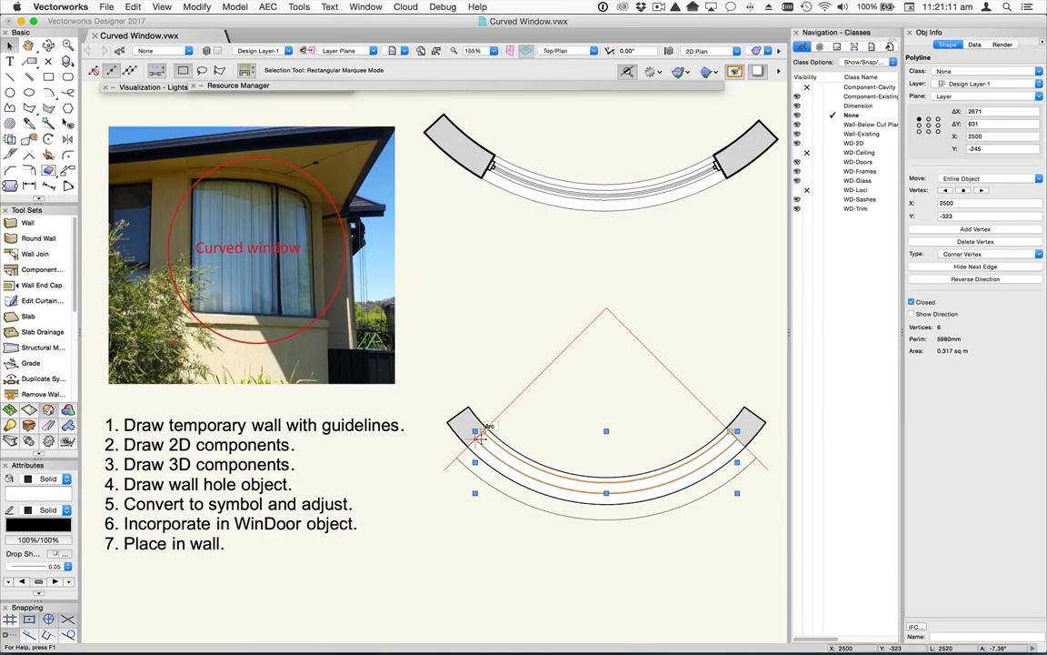
scroll(476, 437, up, 5)
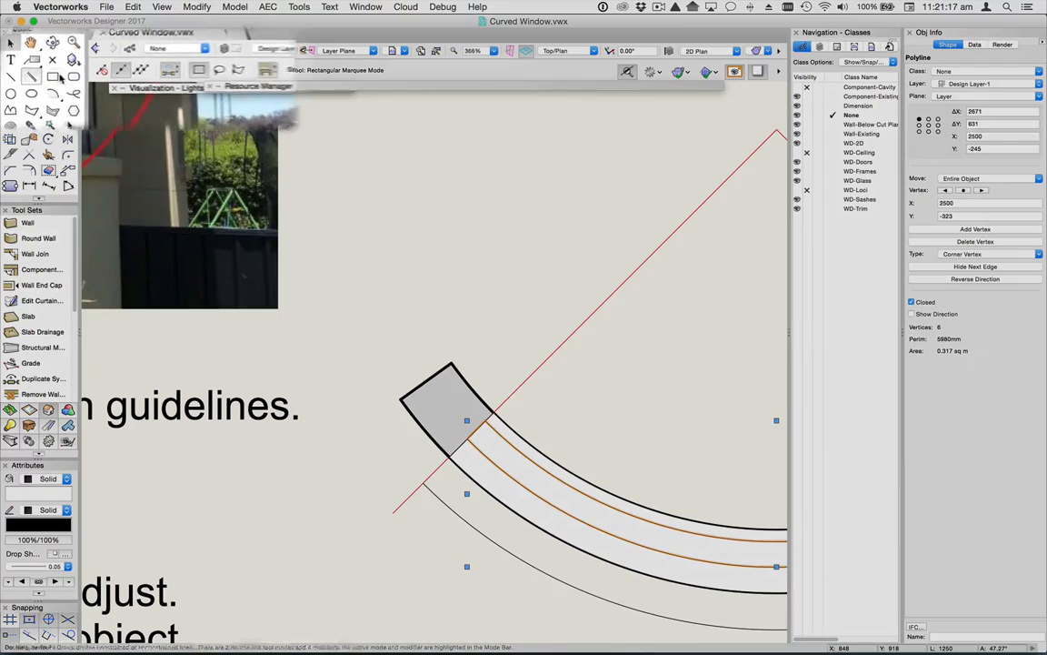
click(49, 76)
click(150, 71)
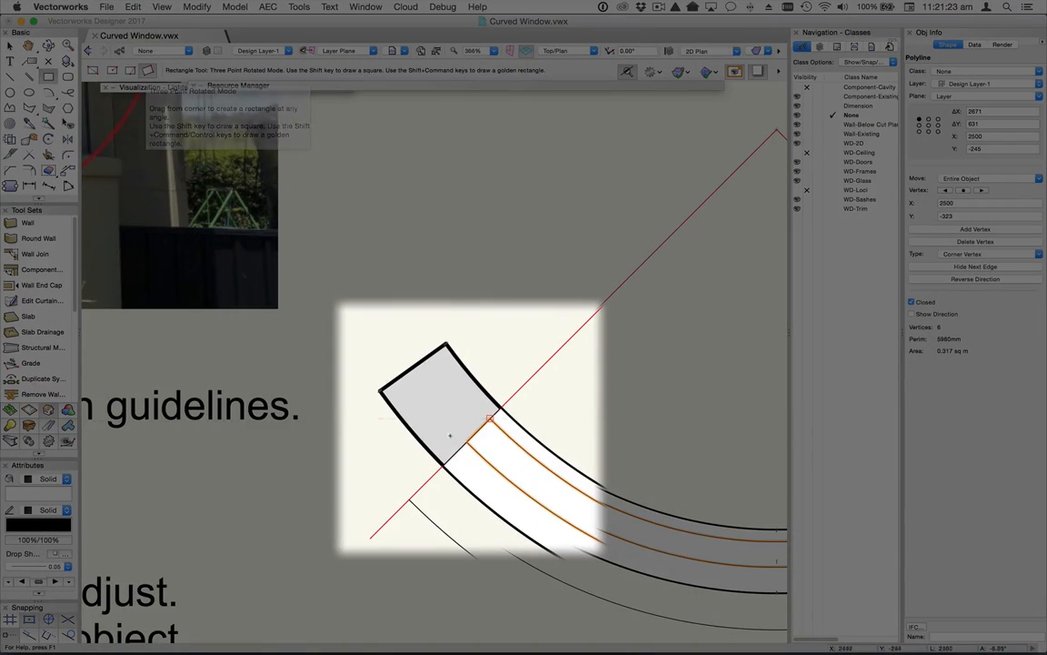
click(466, 442)
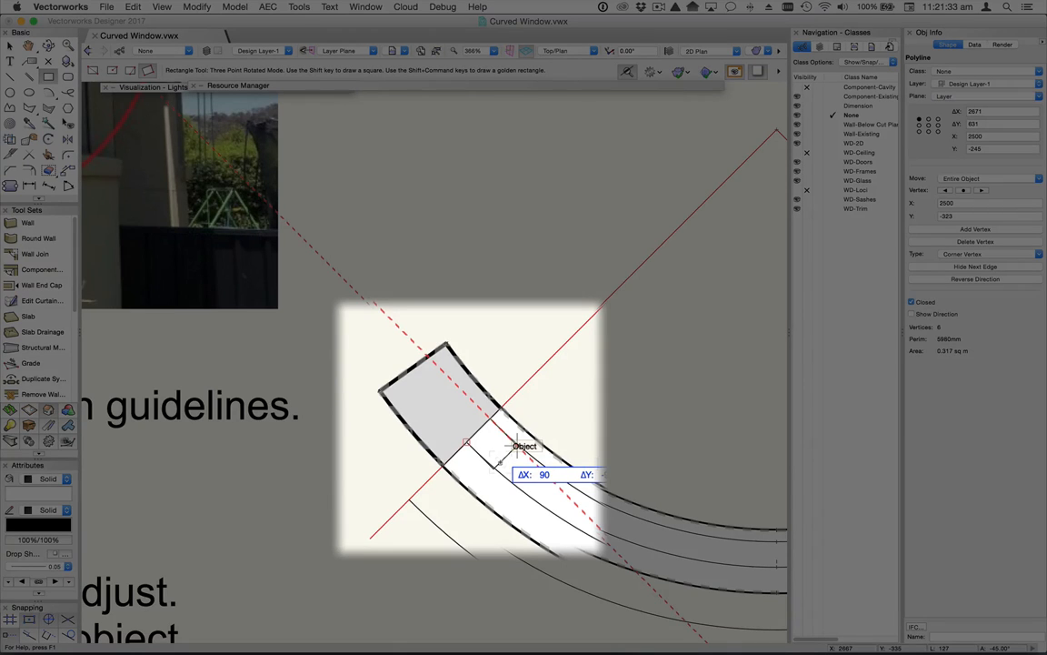
text(30)
key(Return)
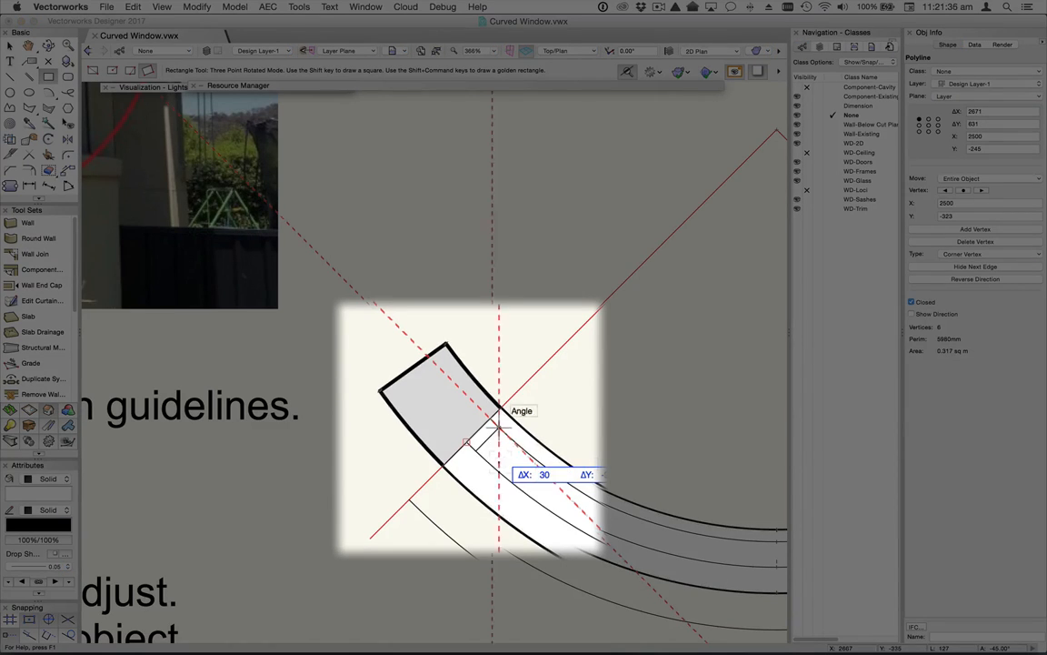
click(498, 426)
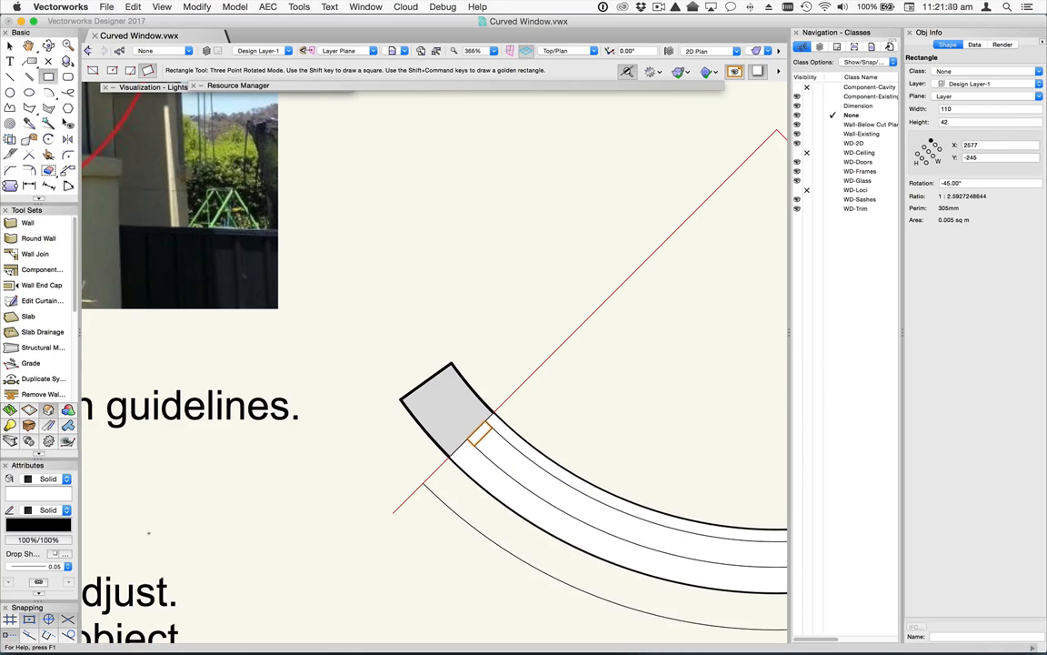
click(45, 566)
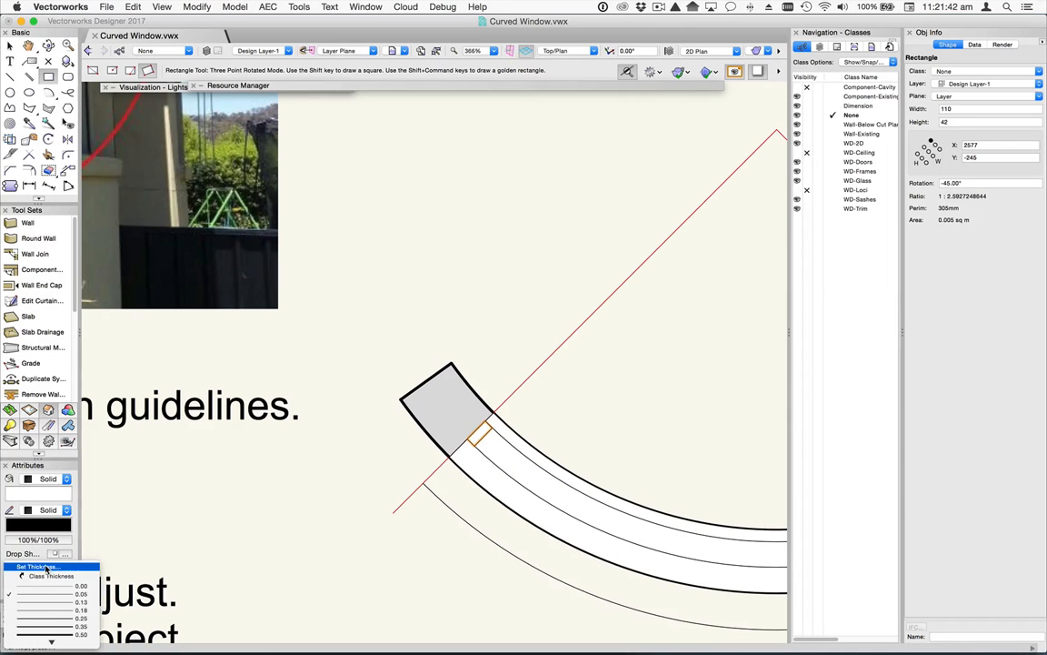
click(45, 620)
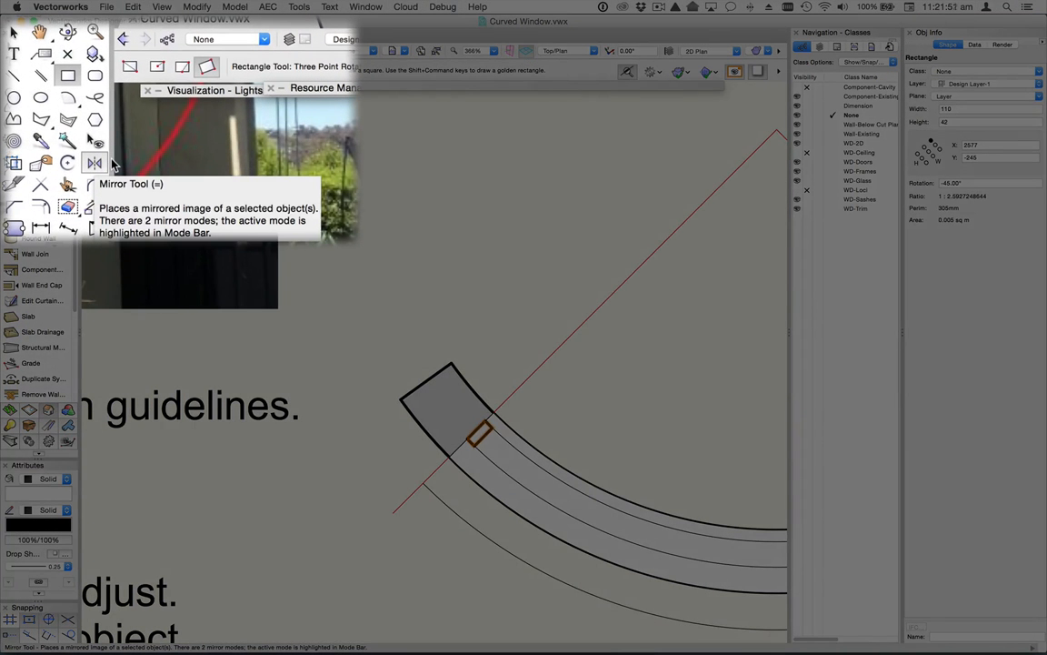
Step: Mirror a duplicate of the jamb rectangle to the frame's right end about the vertical axis through the guidelines' apex
click(111, 163)
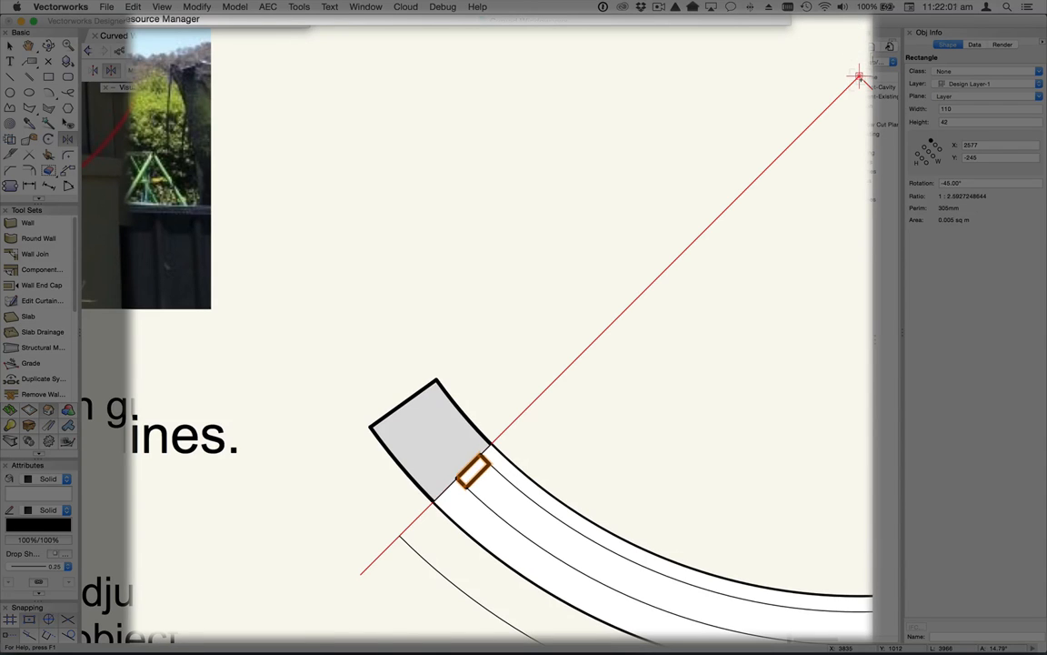
click(859, 76)
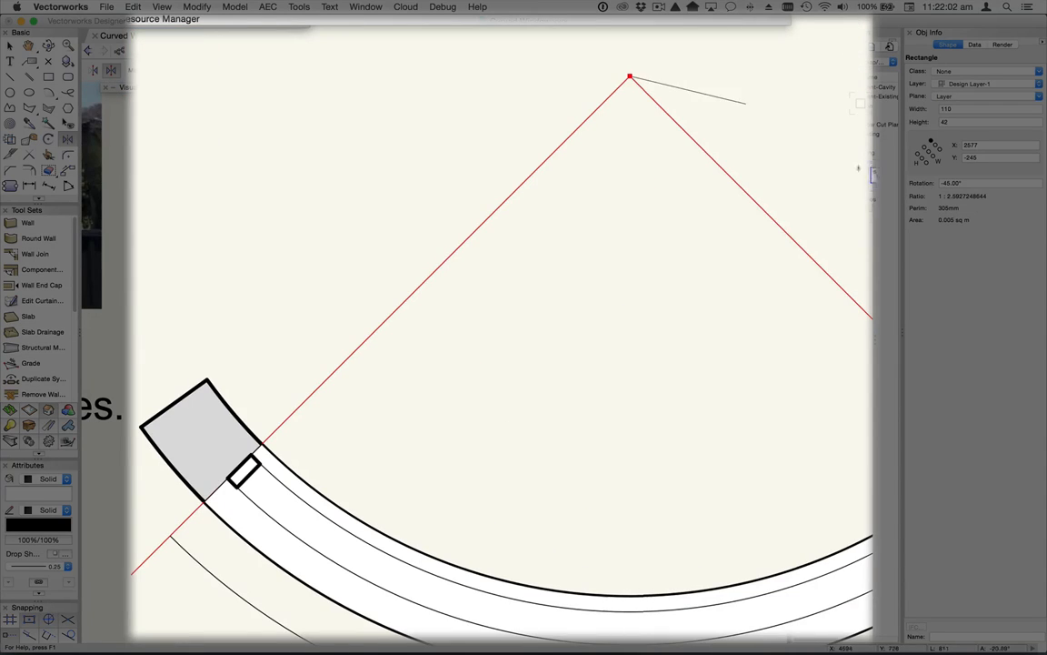
click(629, 364)
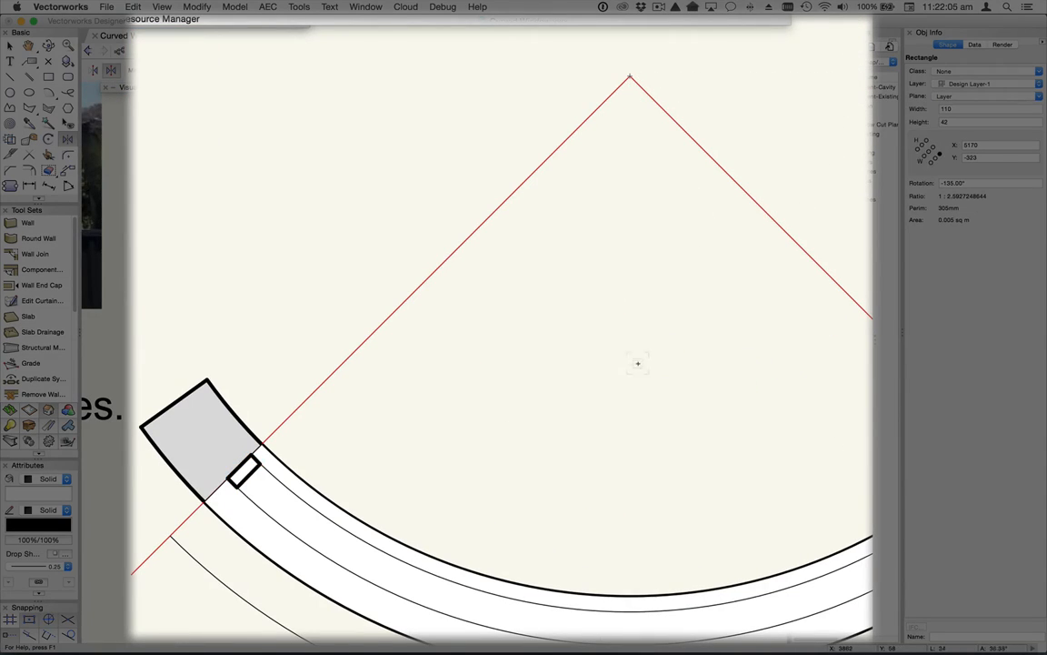
middle_drag(673, 357, 489, 309)
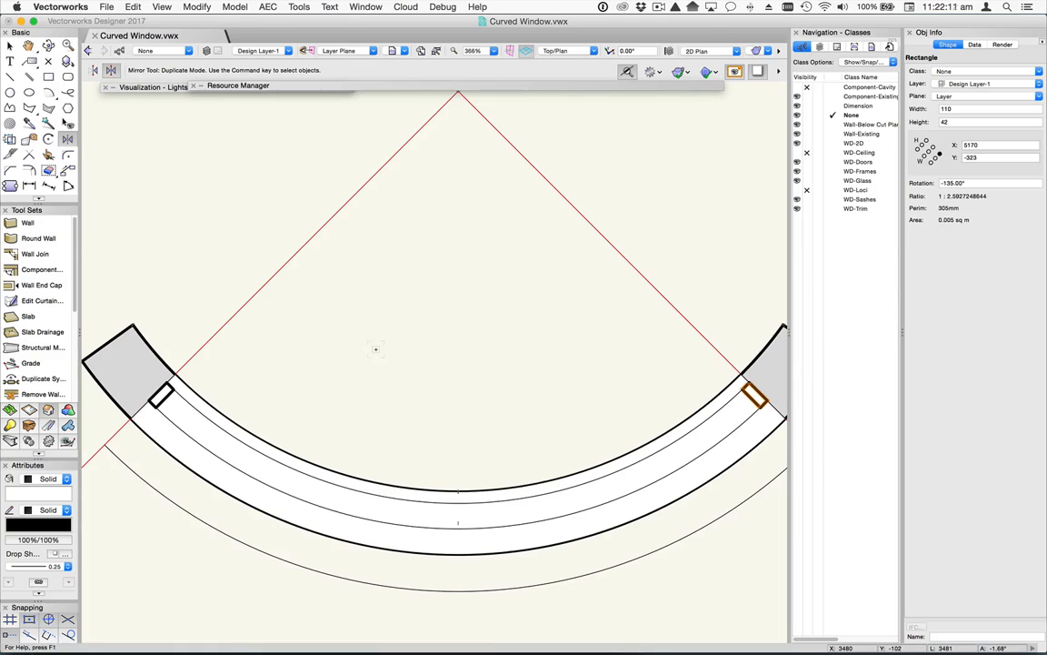
key(x)
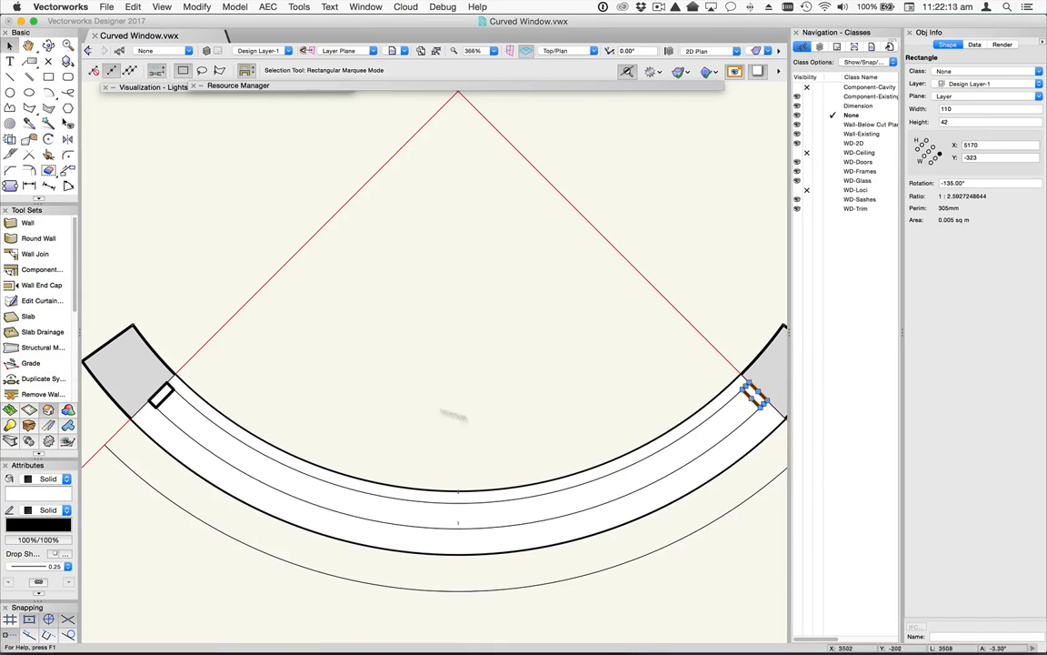
click(433, 334)
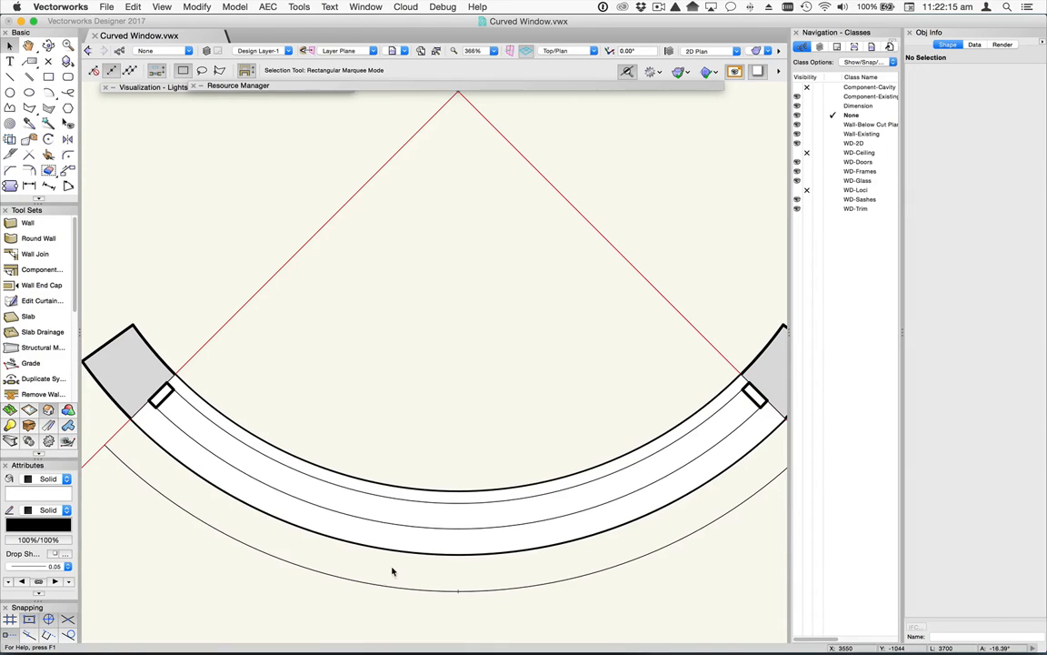
Step: Duplicate the outermost arc in place, reshape the copy to a 1841 mm radius inside the frame, and end it at both jambs' inner faces
click(457, 591)
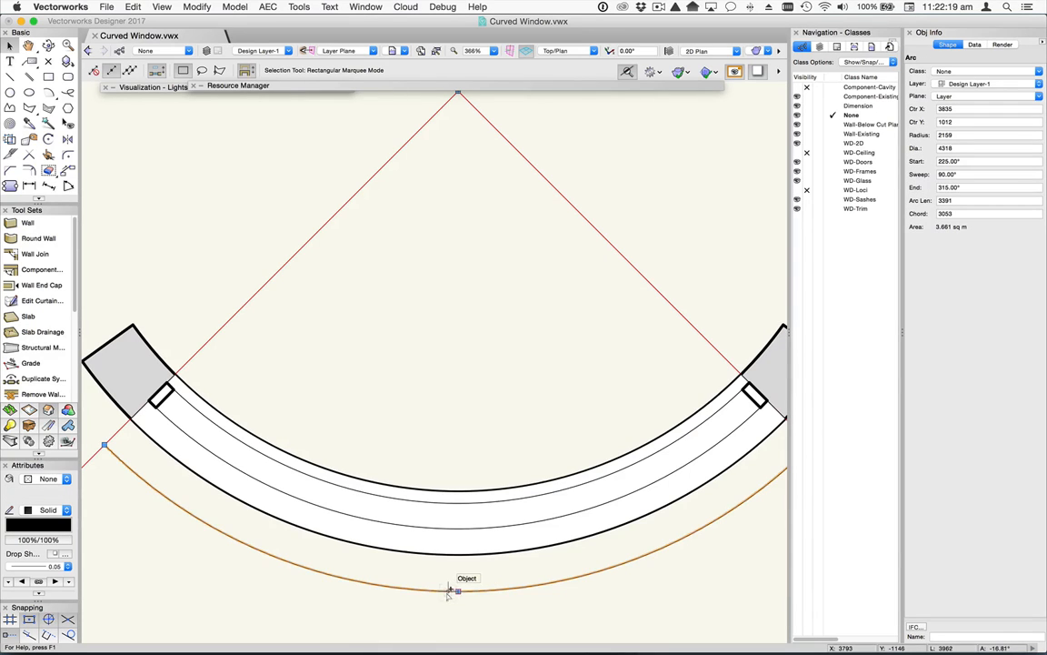
drag(458, 591, 458, 517)
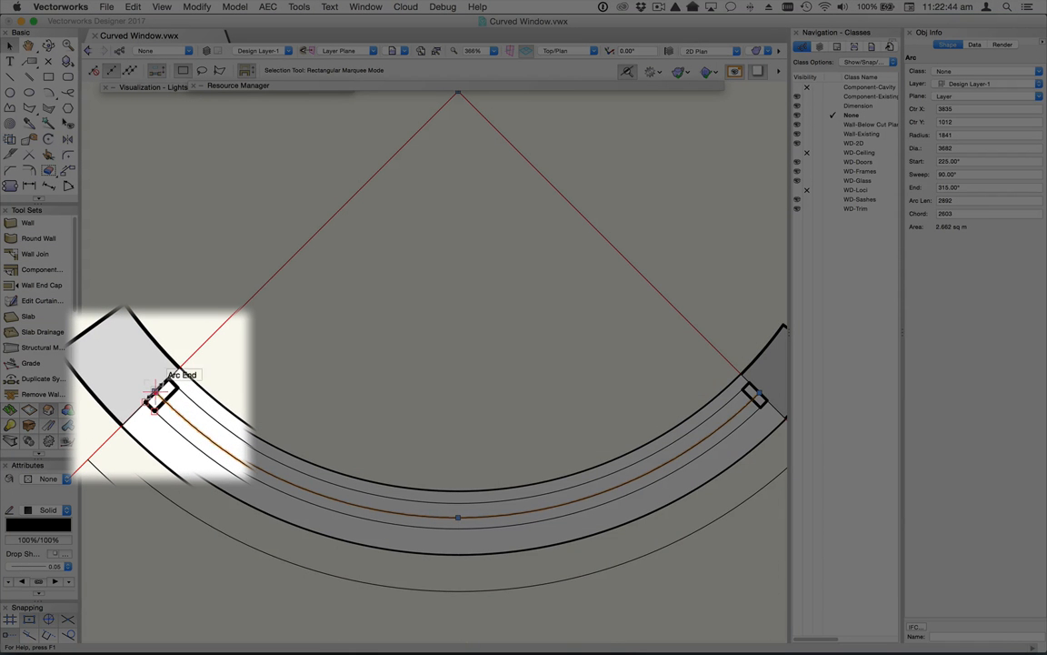
drag(156, 393, 160, 396)
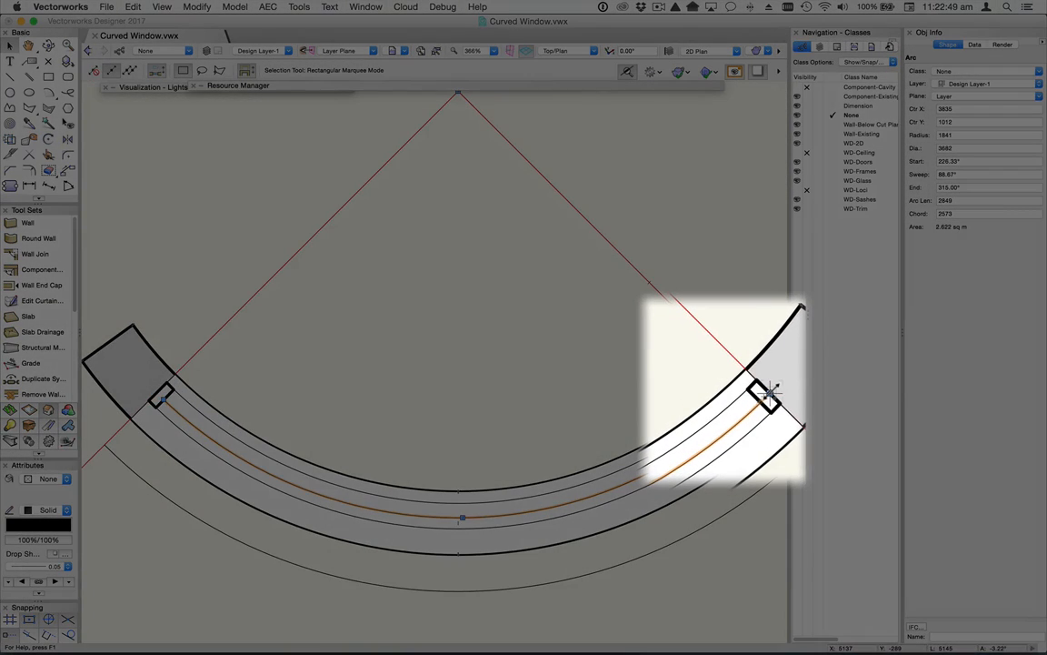
mouse_move(759, 388)
mouse_down()
mouse_move(771, 397)
mouse_move(761, 401)
mouse_up()
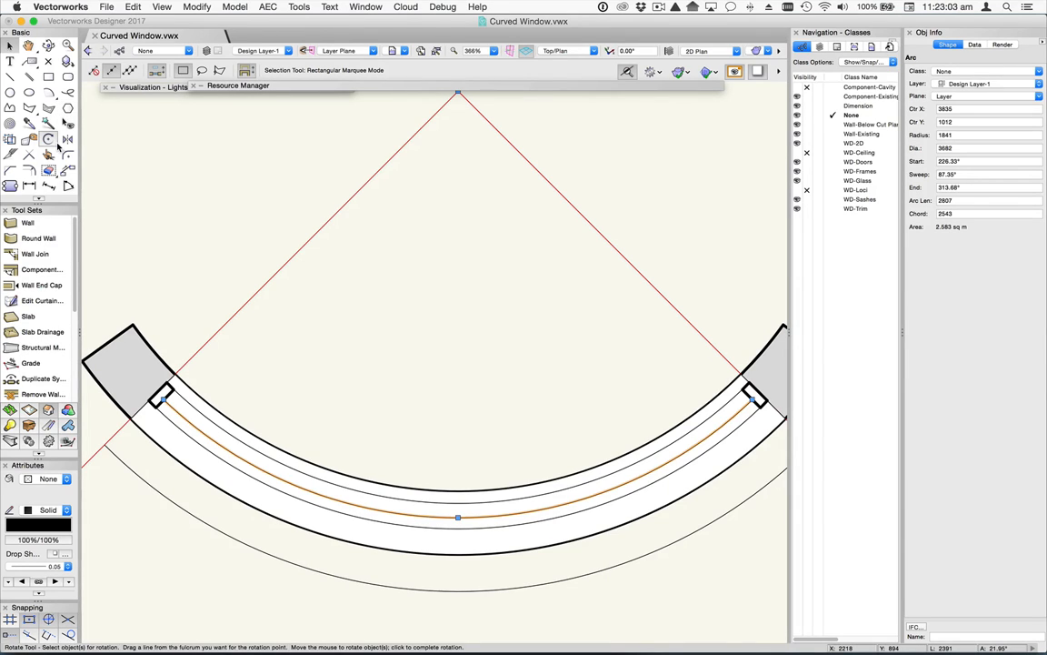
Step: Try to offset the arc between the jambs inward by 110 with Close Open Curves on, and undo that offset
click(28, 169)
click(182, 72)
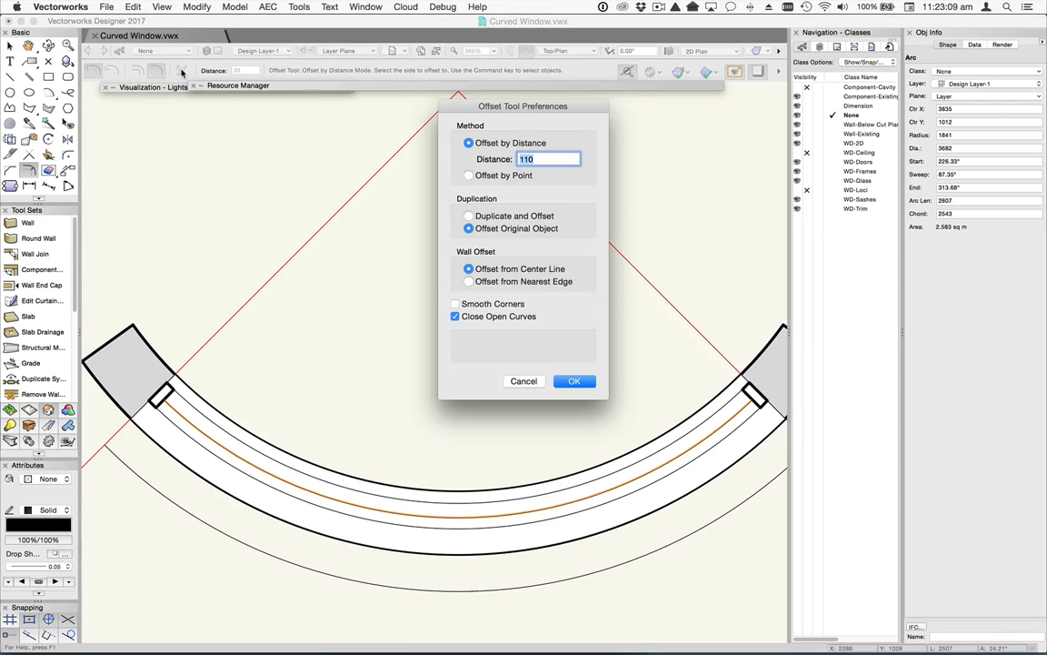
click(576, 382)
click(437, 424)
key(super+z)
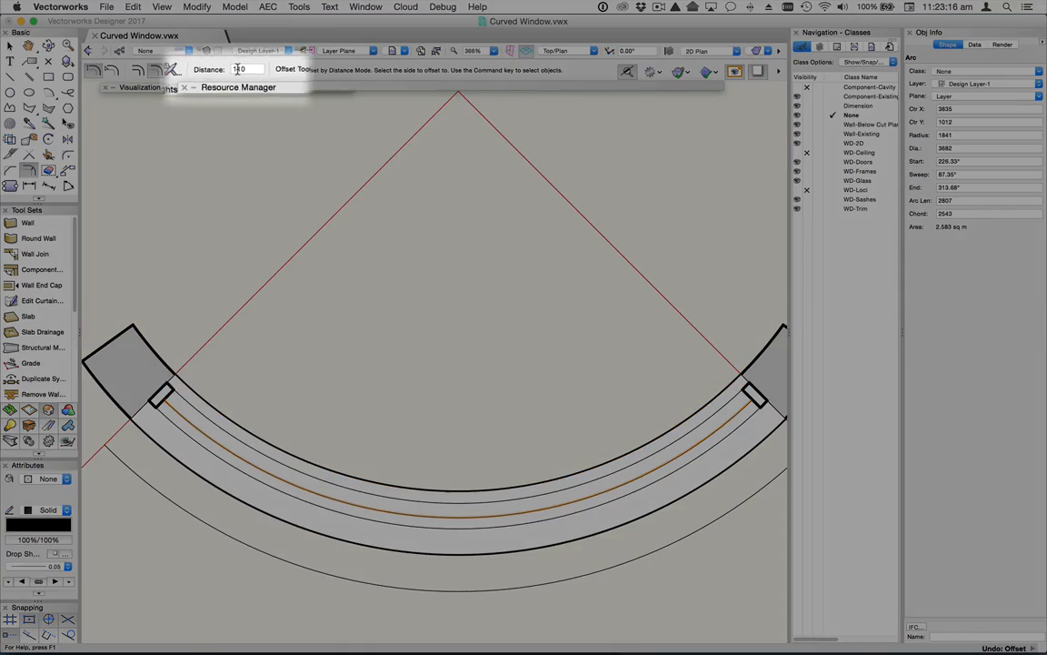
Step: Offset the arc between the jambs inward by 30 to make a closed curved sash shape
drag(247, 70, 199, 60)
text(30)
key(Return)
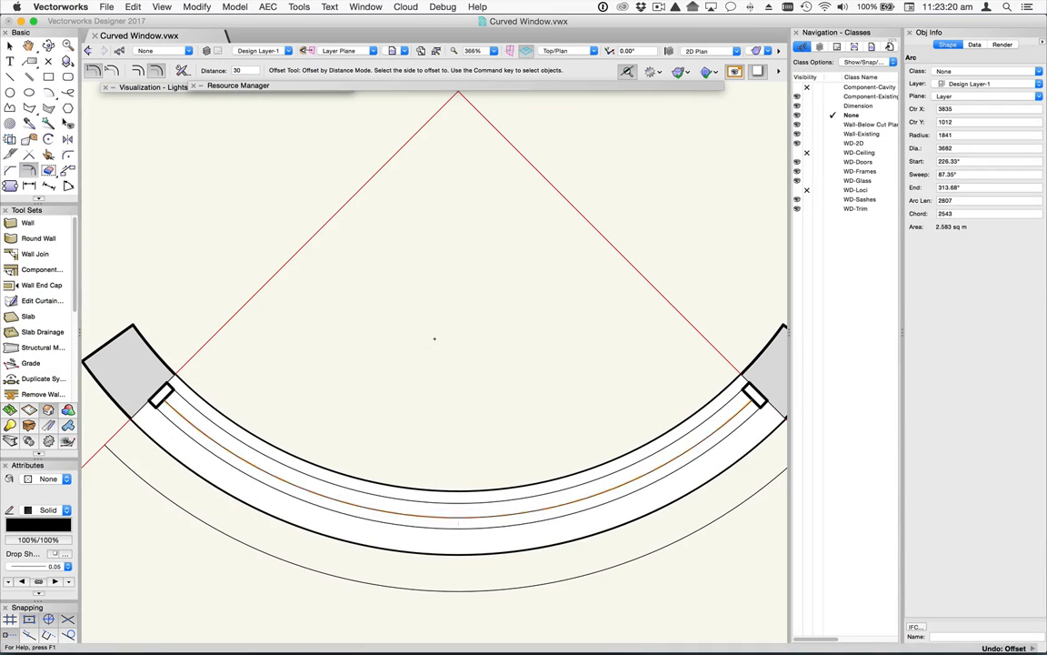
click(434, 338)
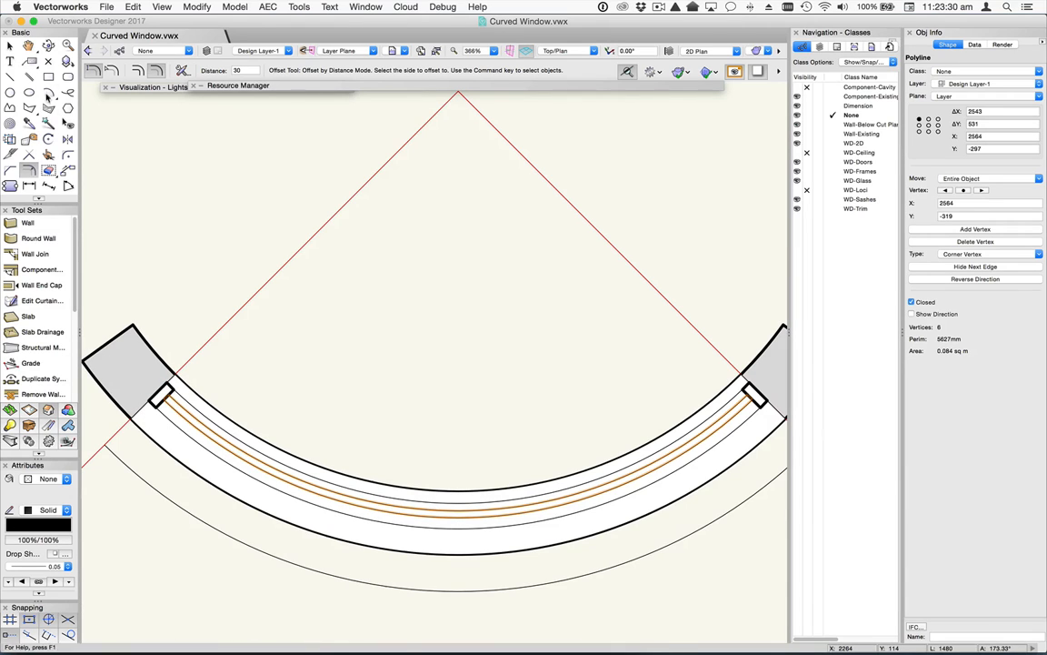
Step: Draw a rotated sash rectangle against the left jamb, 30 mm across the sash band with an X offset of 30 mm, and set its line thickness to 0.25
click(48, 76)
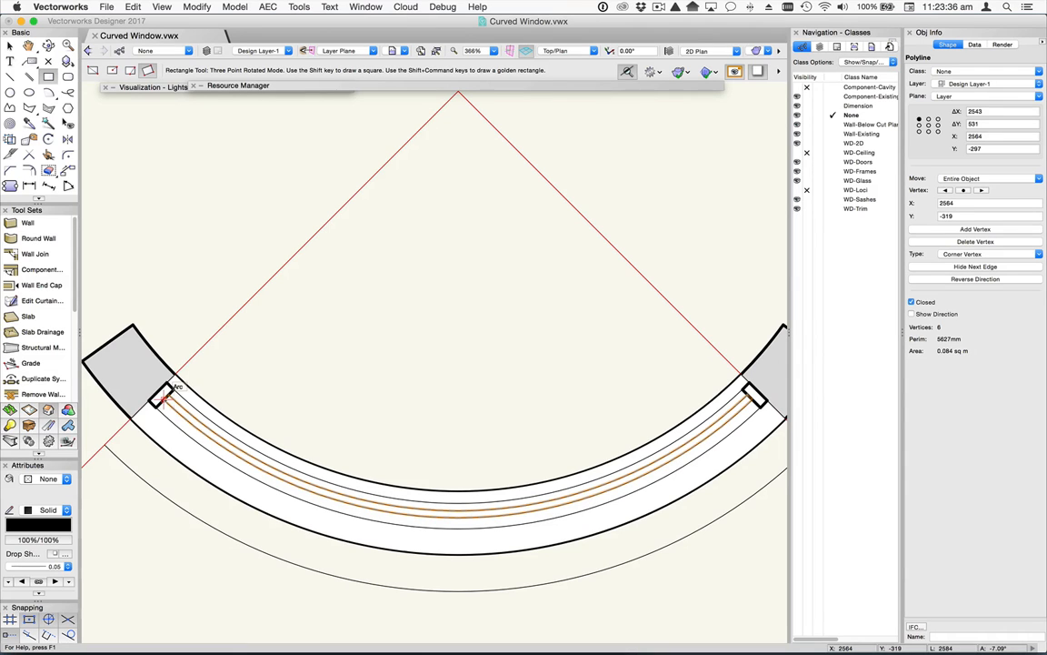
key(z)
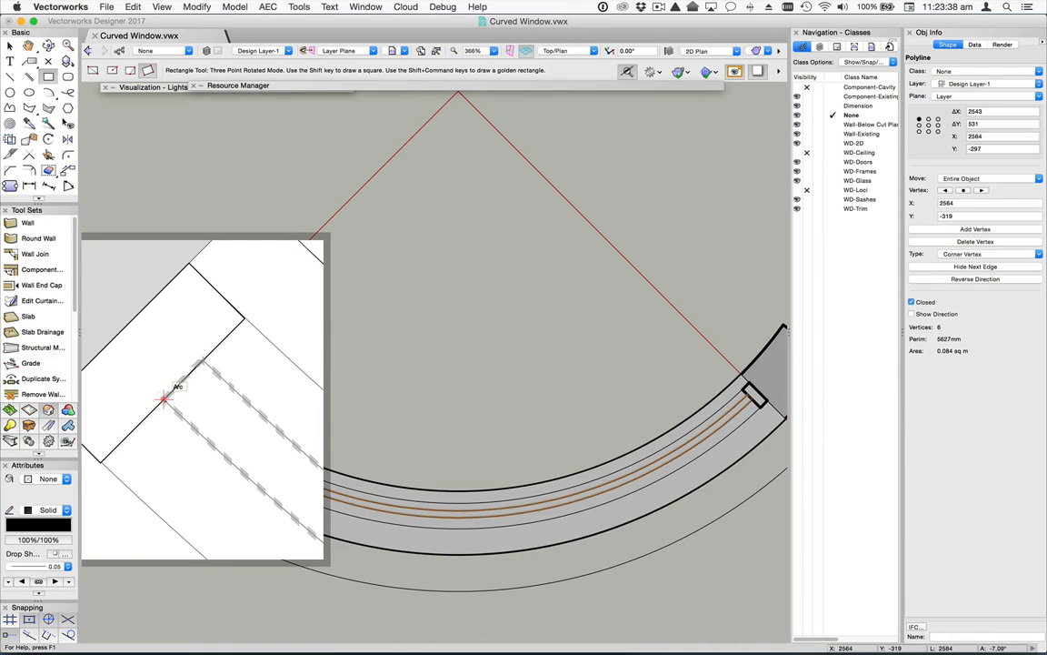
click(163, 397)
key(z)
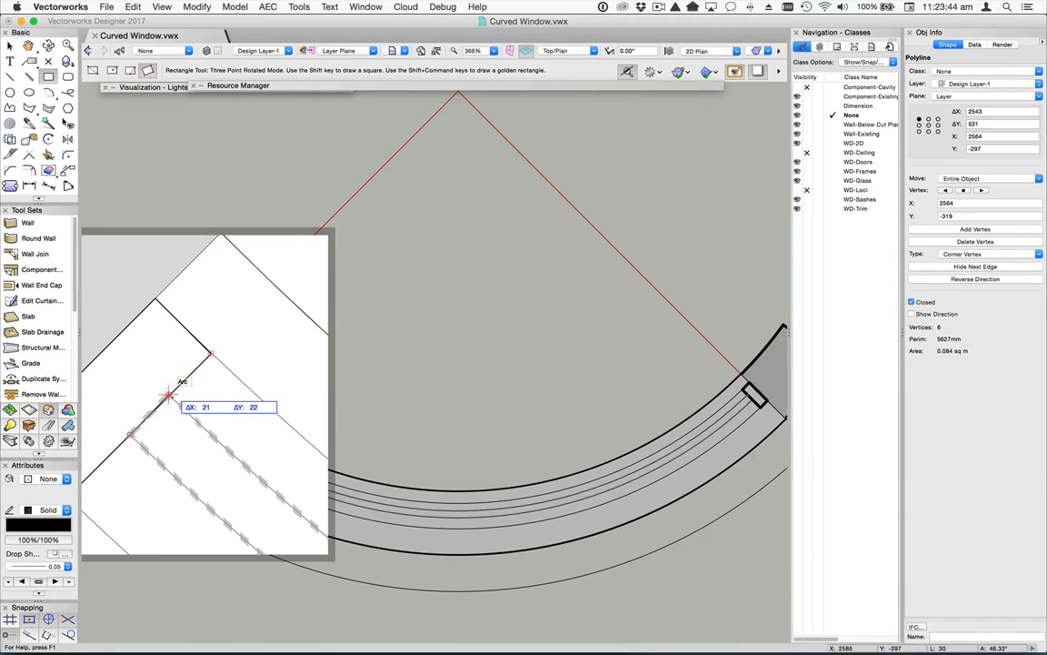
click(169, 395)
key(z)
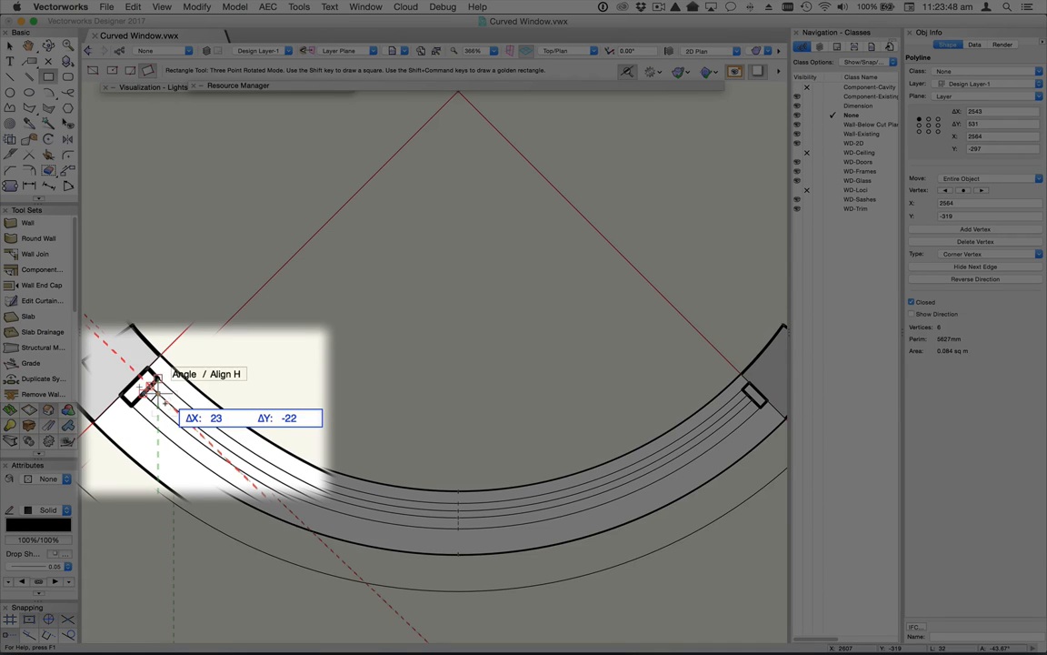
key(Tab)
text(30)
key(Return)
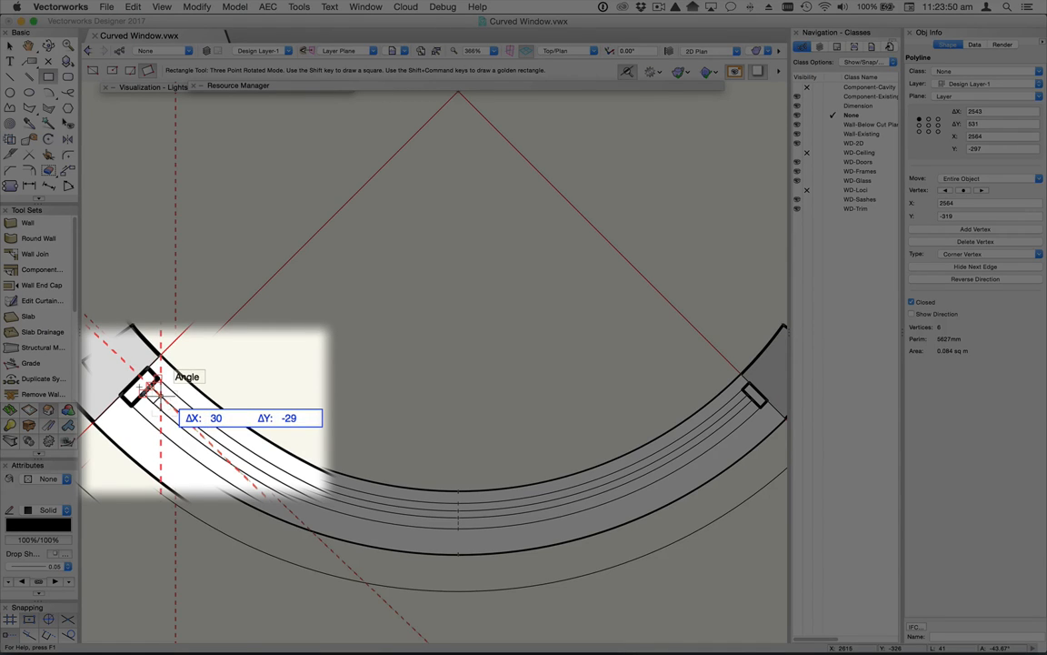
scroll(157, 393, up, 2)
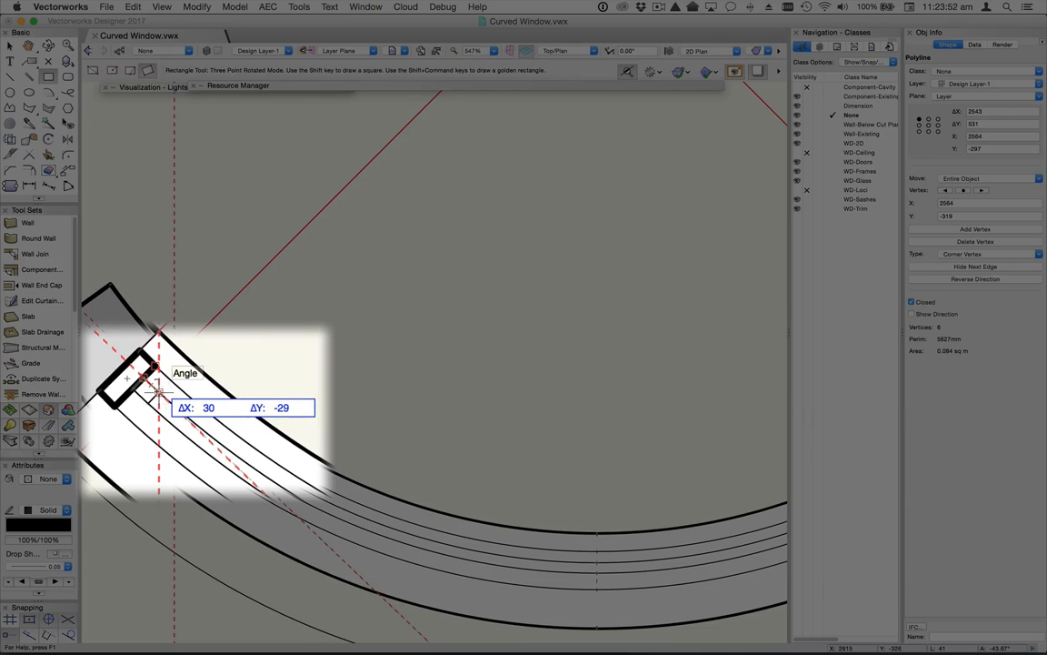
click(156, 392)
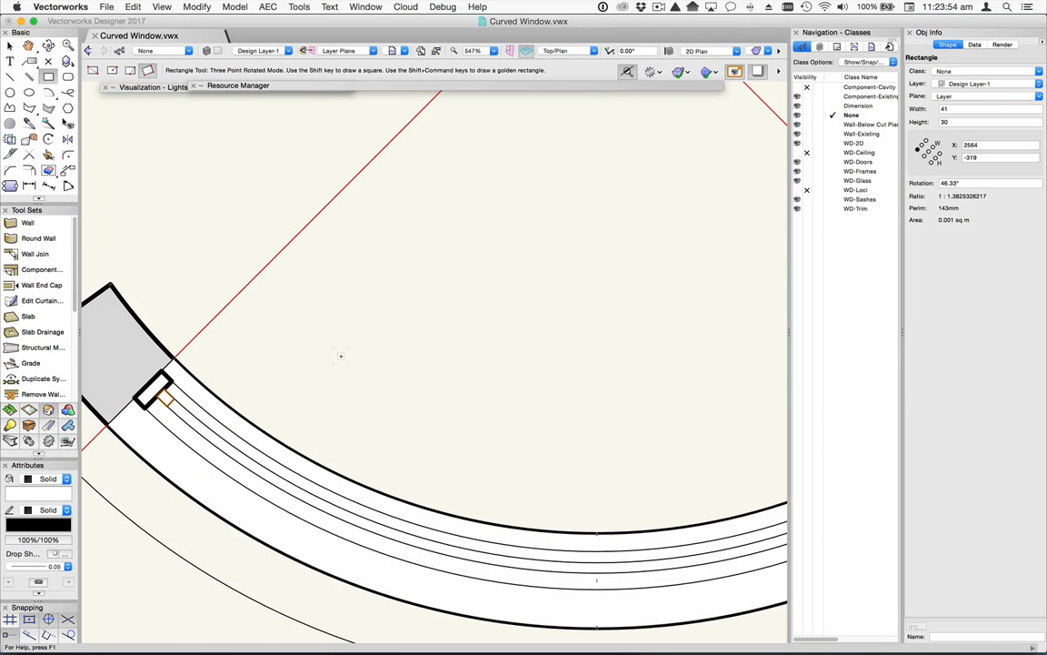
click(45, 567)
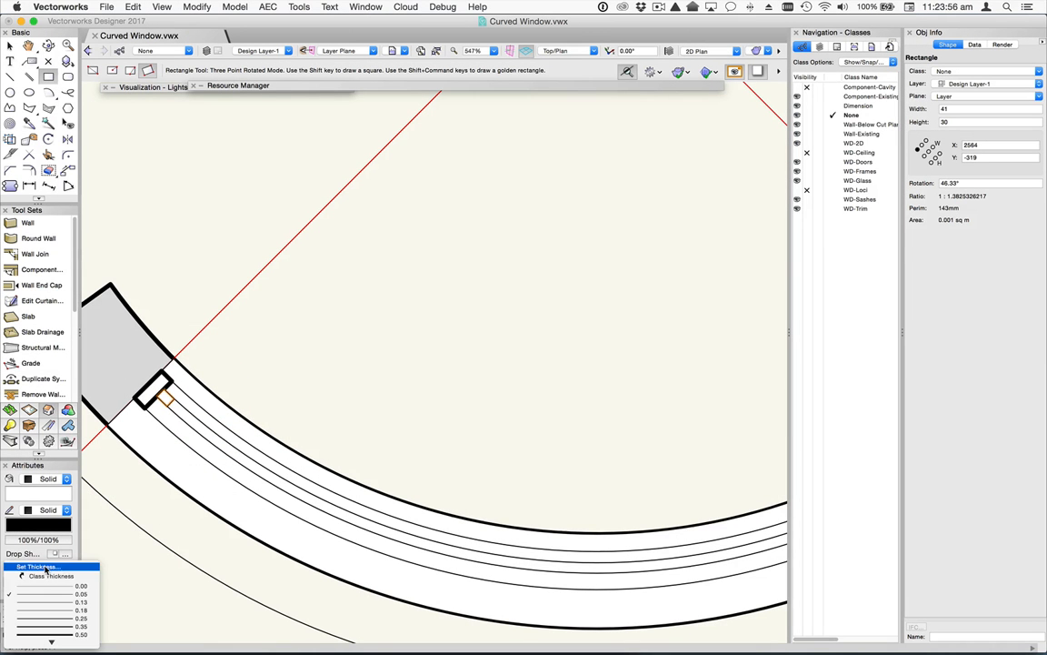
click(51, 618)
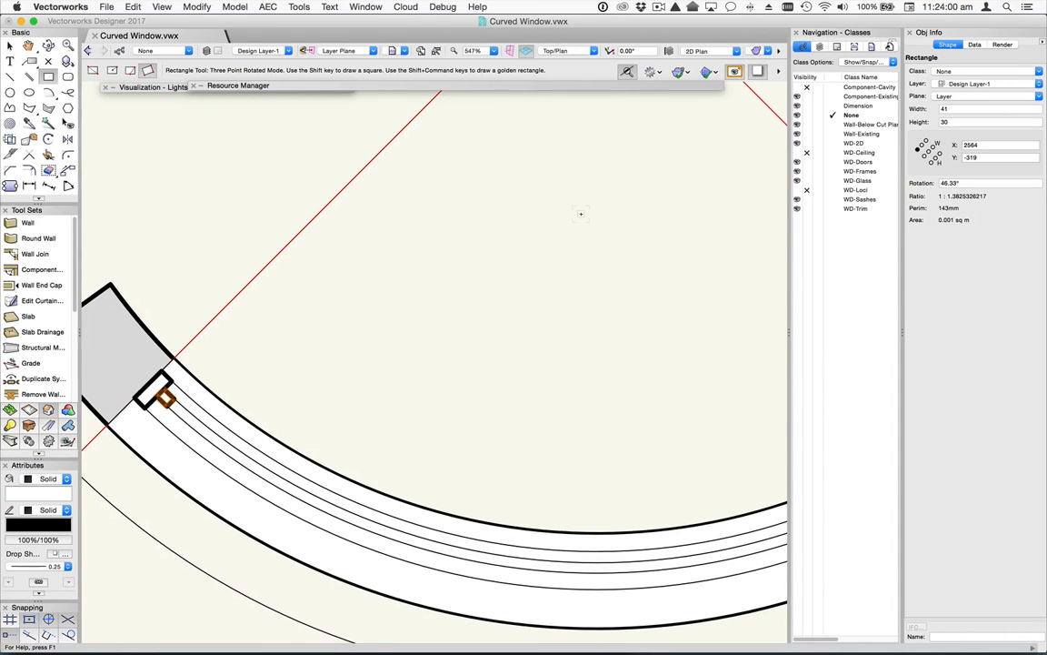
Step: Mirror a duplicate of the small sash rectangle to the right jamb about the vertical axis through the guidelines' apex
scroll(581, 214, down, 3)
key(space)
drag(595, 201, 493, 269)
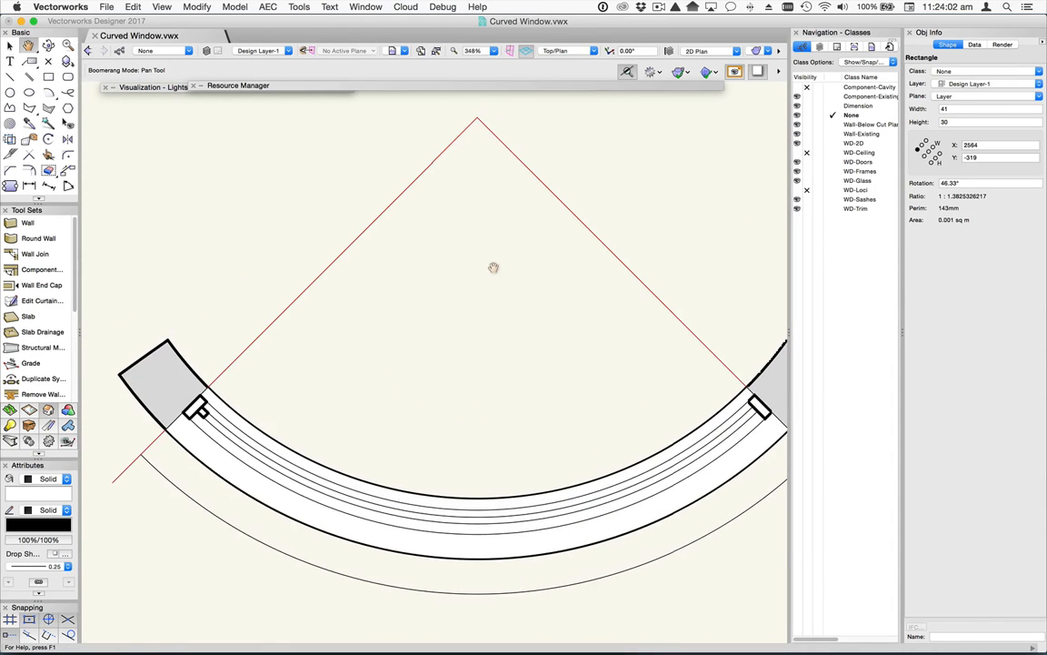
click(67, 138)
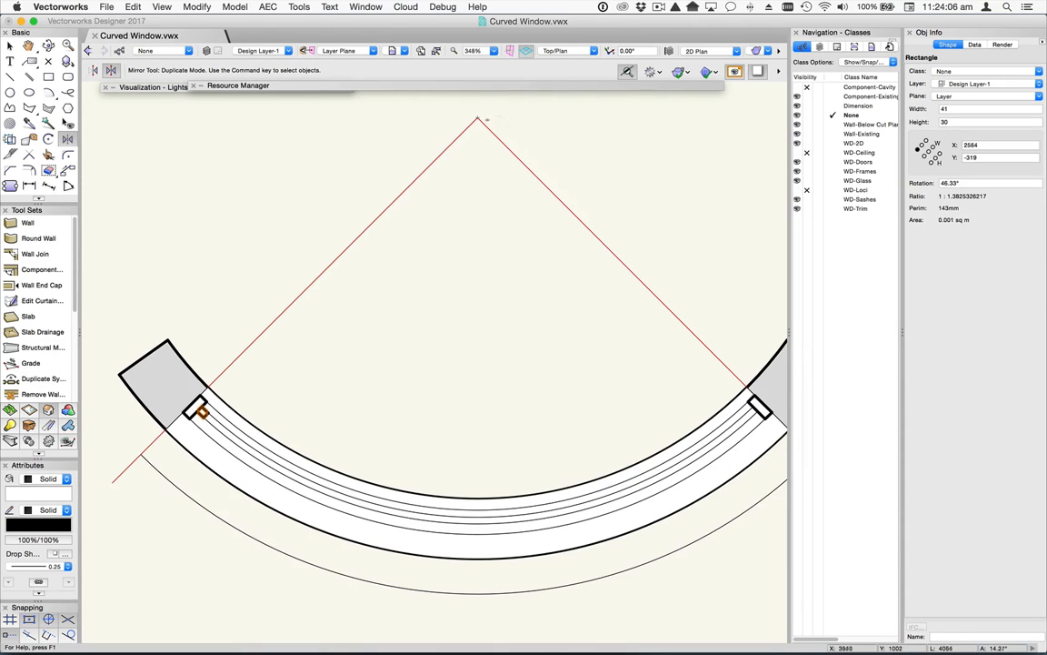
click(477, 119)
click(476, 176)
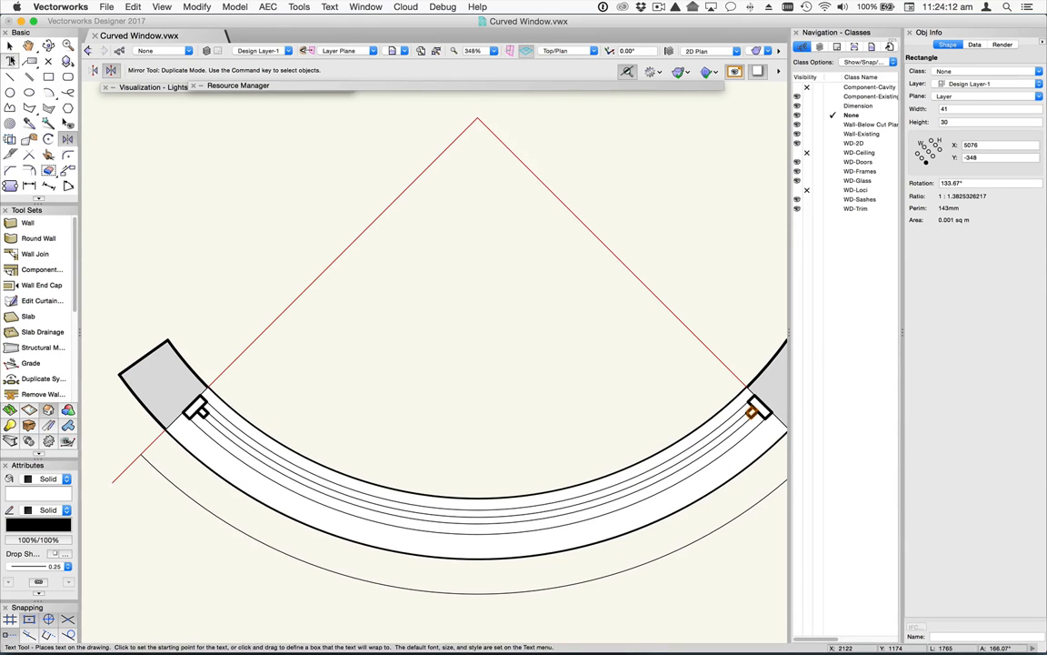
click(11, 48)
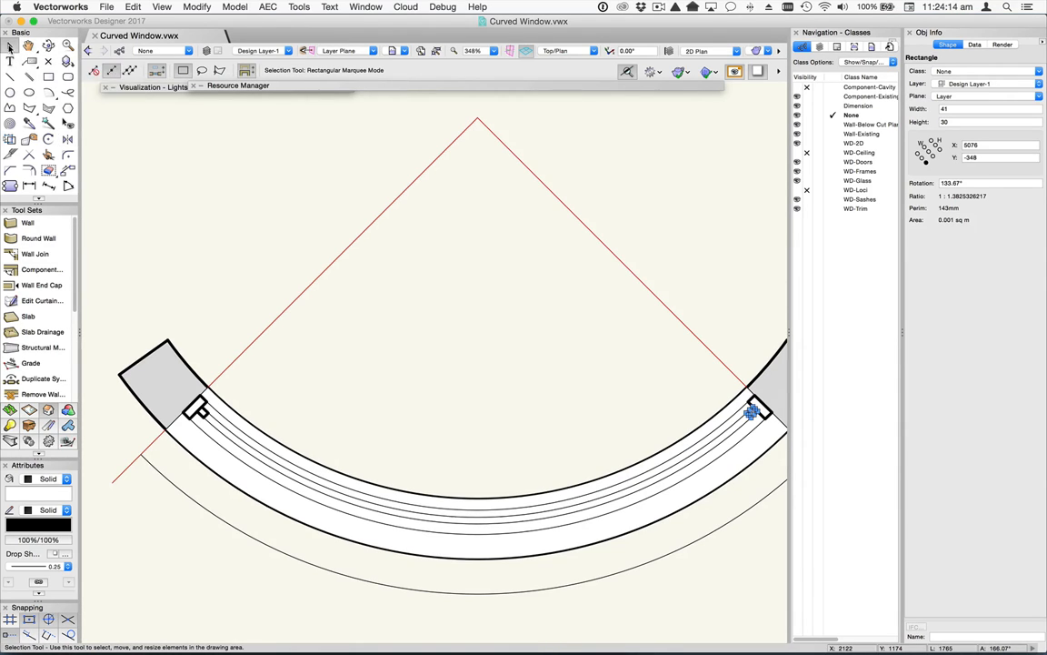
Step: Copy the outer arc and reshape the copy to a 1826 mm radius along the centre of the sash band
click(318, 563)
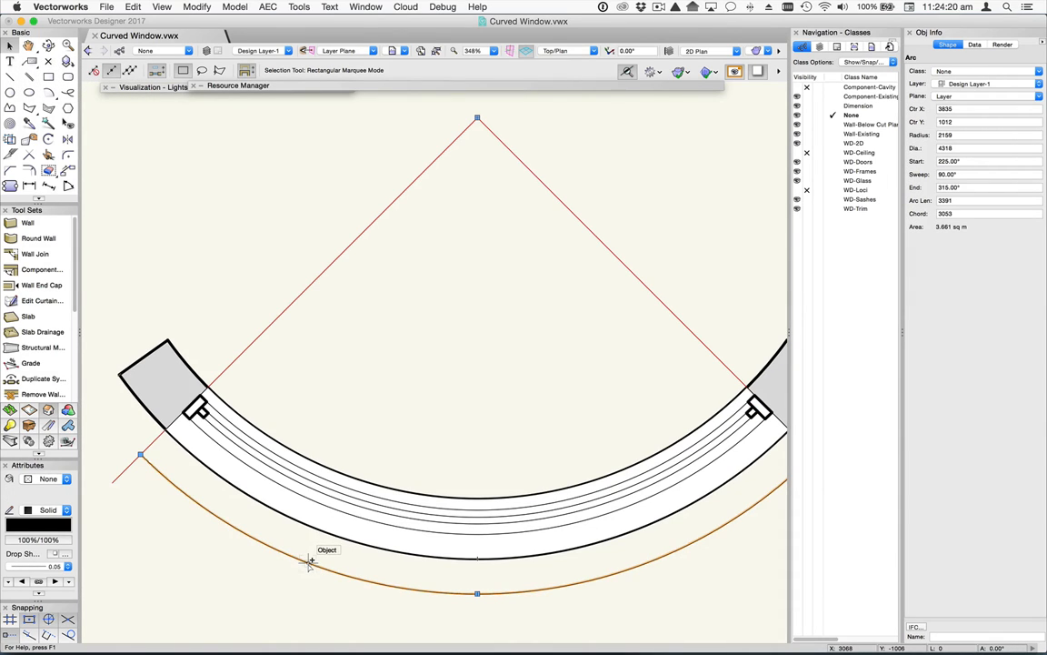
drag(475, 593, 475, 527)
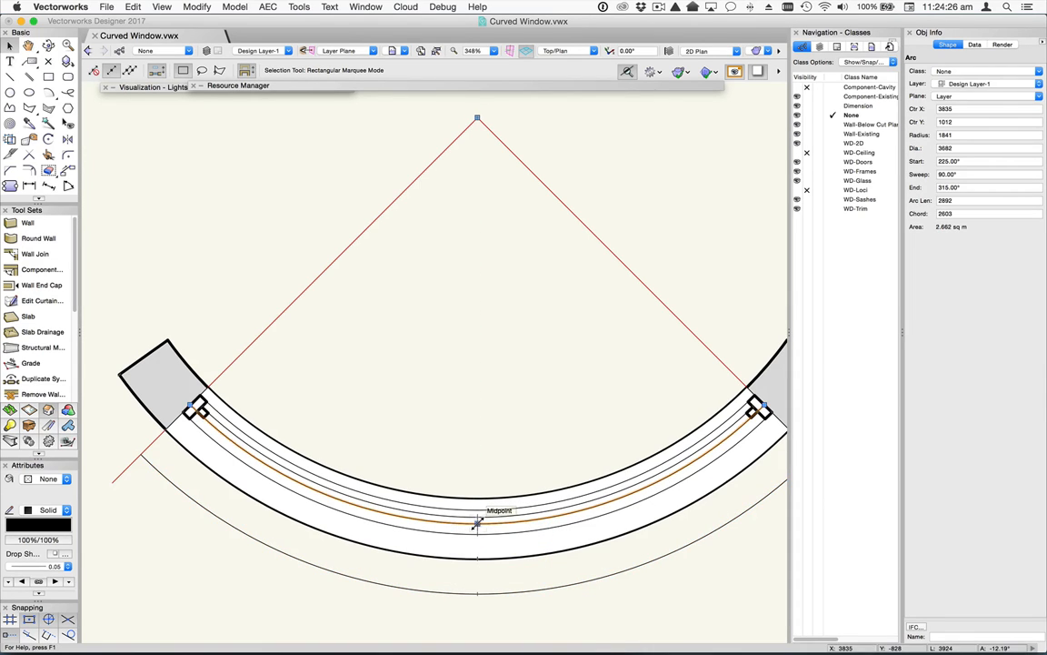
scroll(475, 525, up, 10)
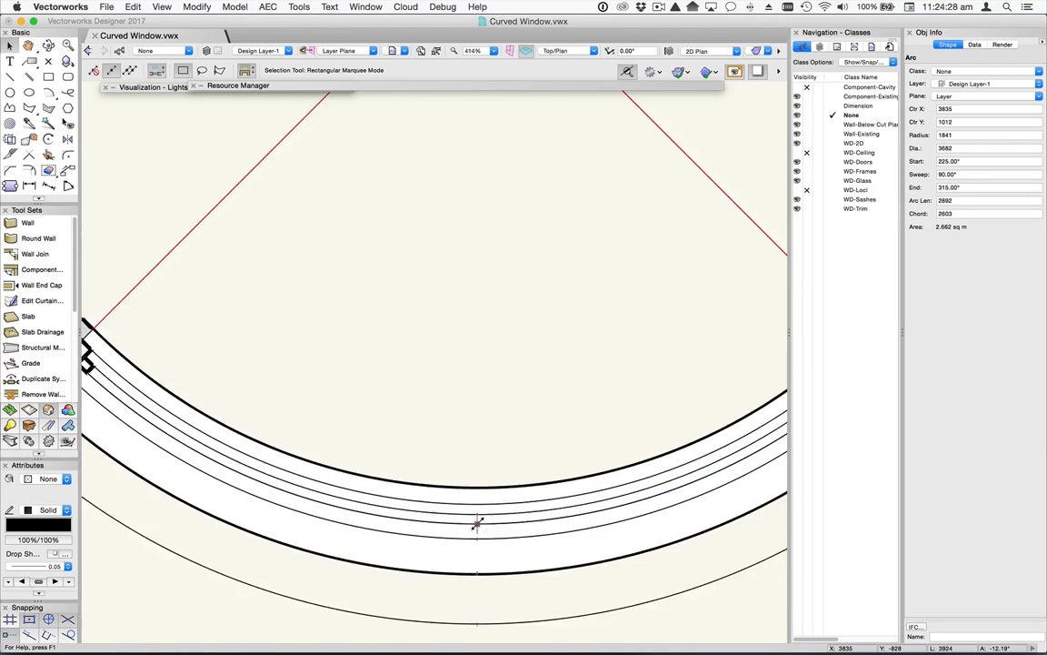
drag(473, 525, 479, 506)
Step: Shorten both ends of the glass arc to the inner faces of the small sash rectangles beside the jambs
scroll(478, 492, down, 6)
scroll(479, 491, down, 2)
key(space)
mouse_move(97, 344)
mouse_down()
mouse_move(281, 354)
mouse_move(270, 326)
mouse_move(323, 374)
mouse_up()
scroll(289, 355, up, 4)
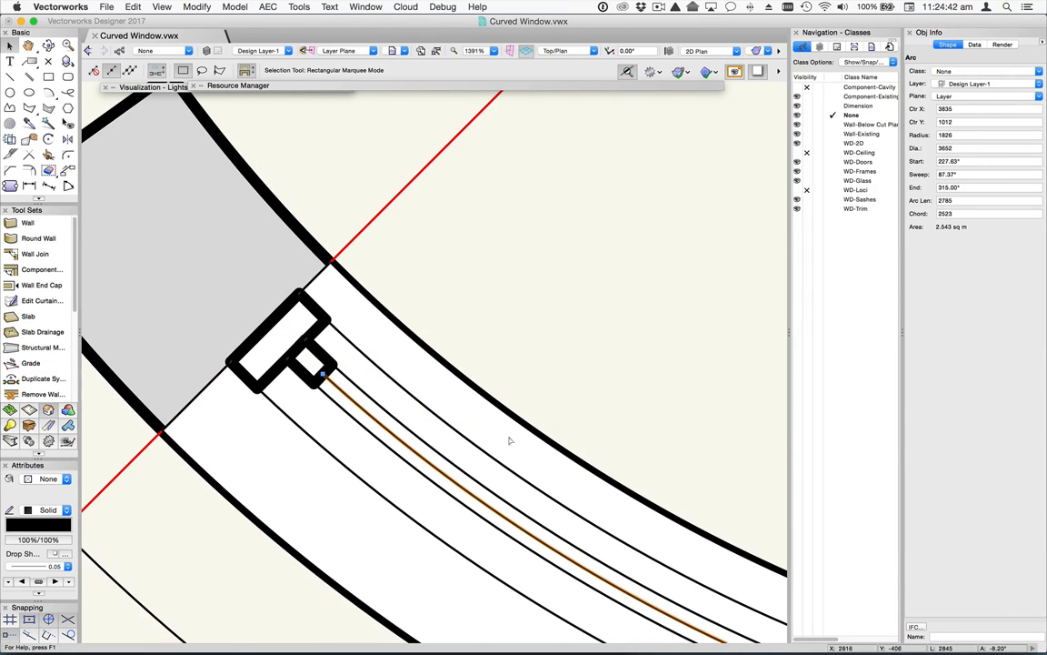
scroll(642, 446, right, 15)
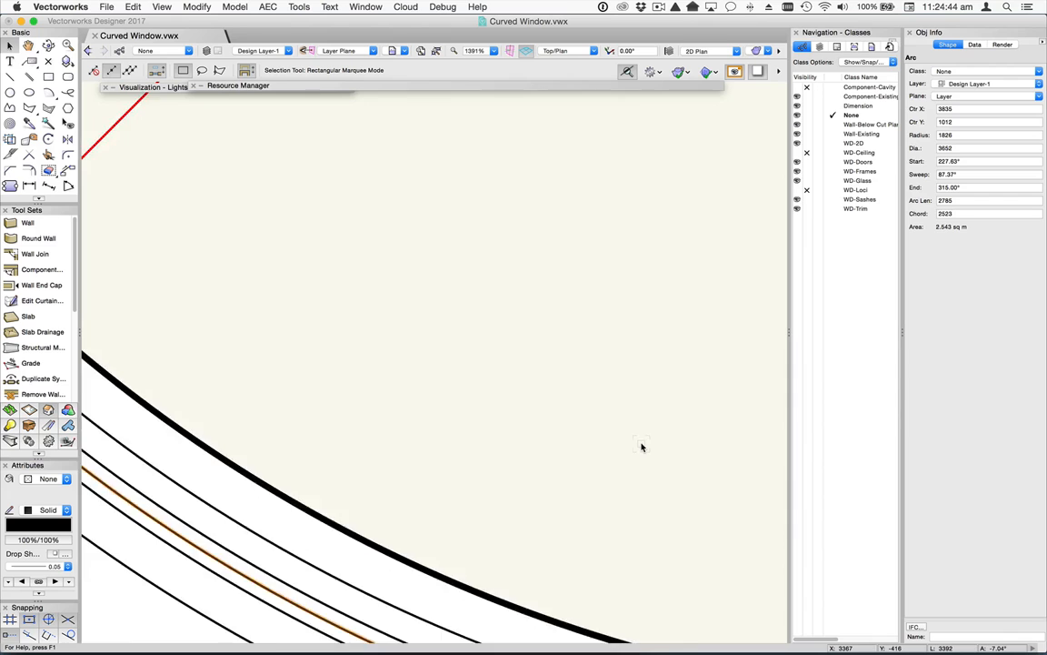
scroll(641, 447, right, 5)
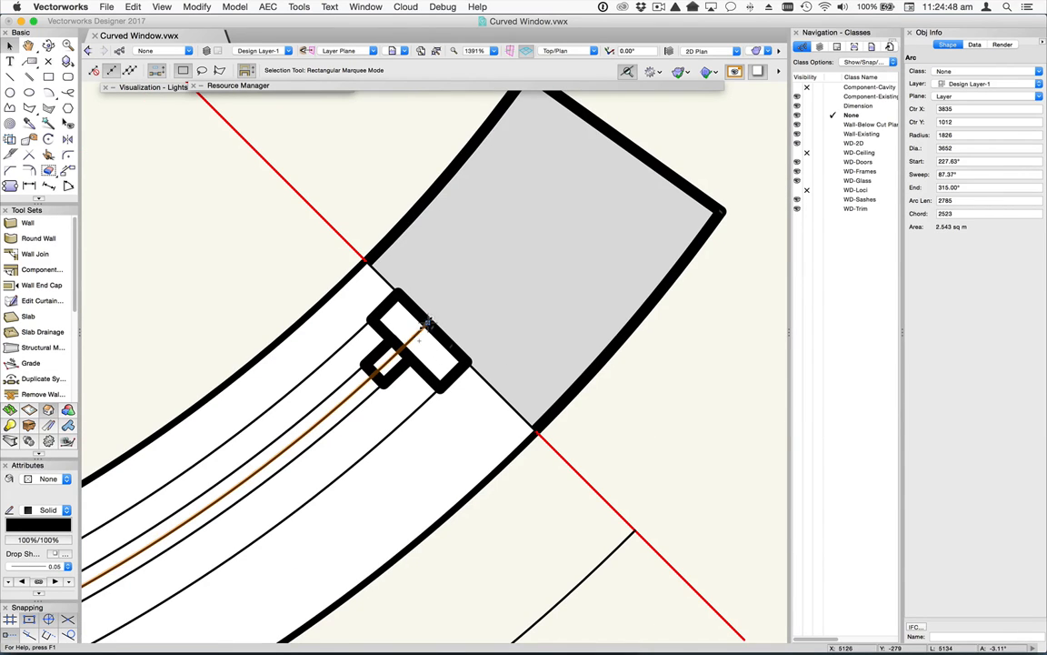
mouse_move(428, 320)
mouse_down()
mouse_move(415, 263)
mouse_move(391, 349)
mouse_move(373, 372)
mouse_up()
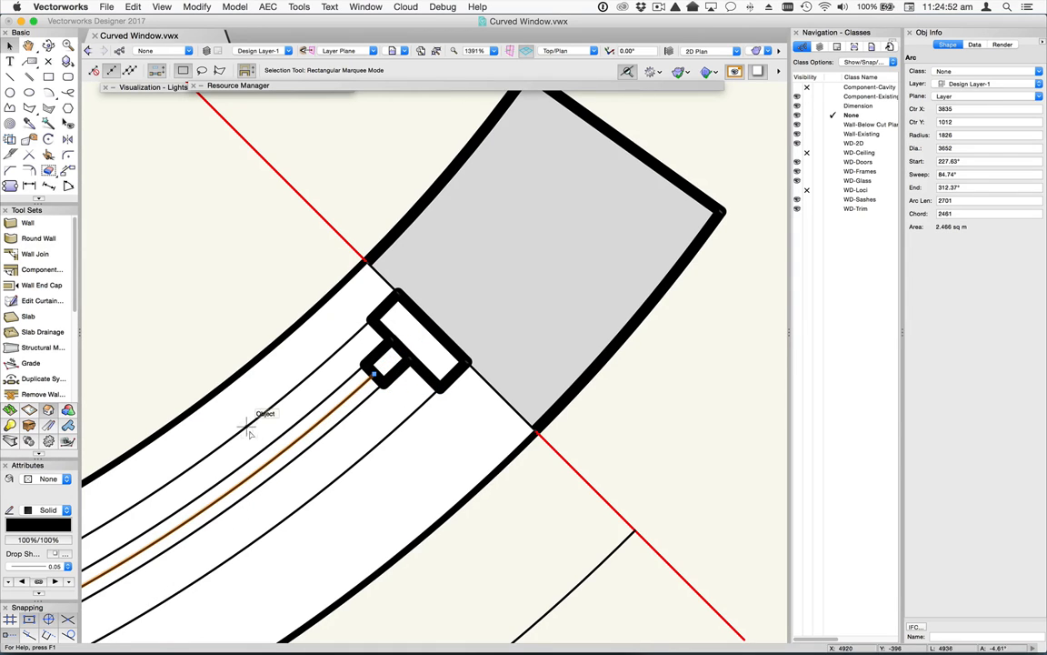
Step: Select all the window's frame, jamb, sash and glass shapes and place a duplicate set straight above the wall
scroll(247, 425, down, 1)
click(429, 319)
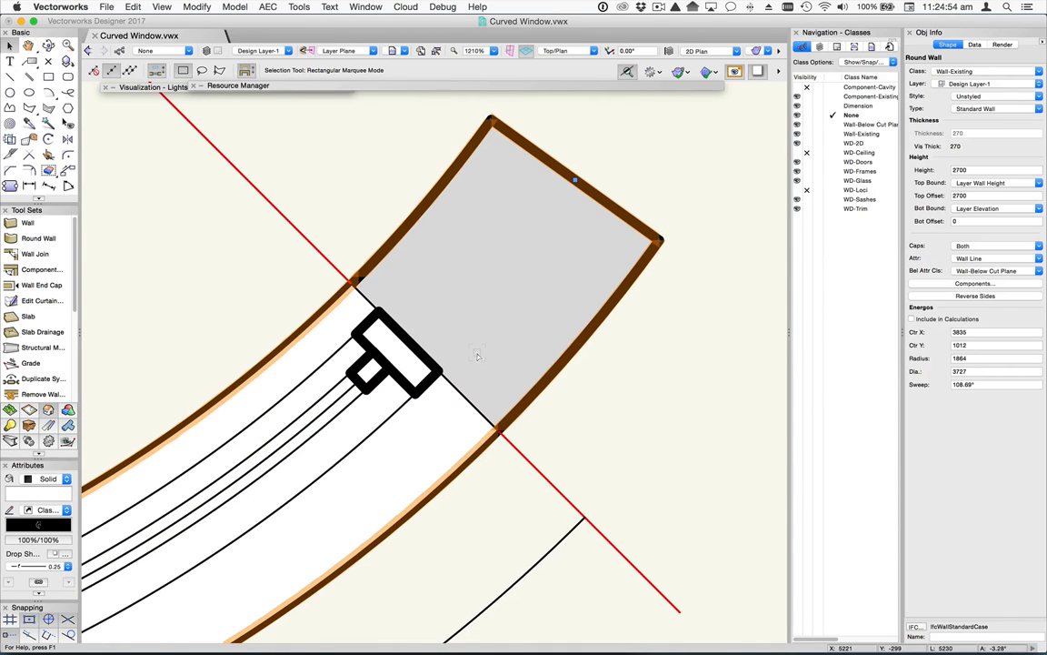
key(super+6)
key(space)
drag(446, 338, 458, 402)
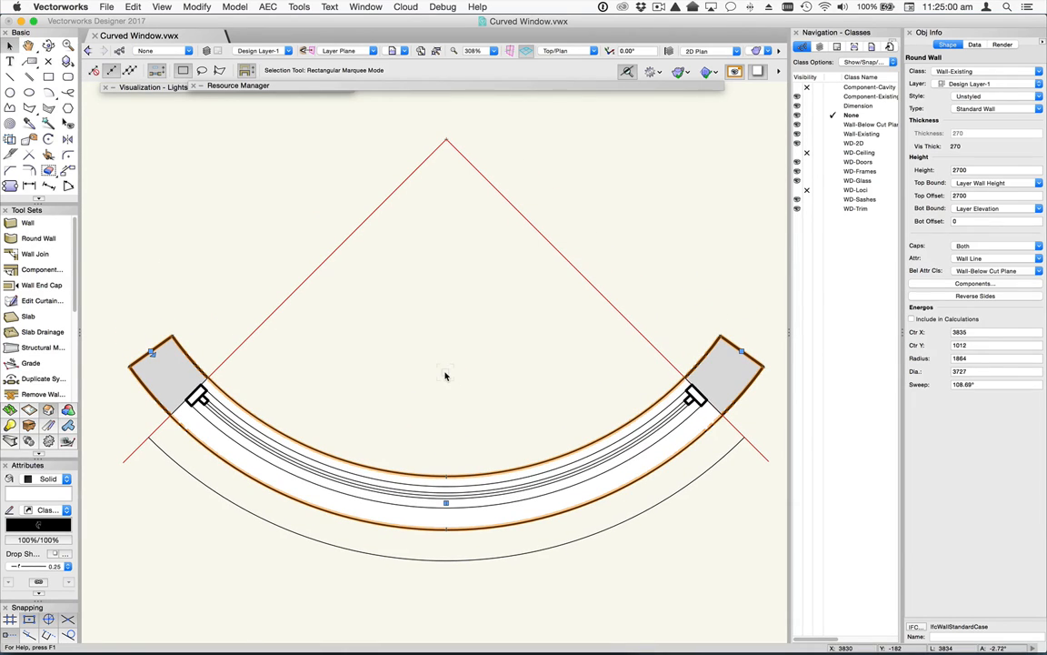
click(400, 350)
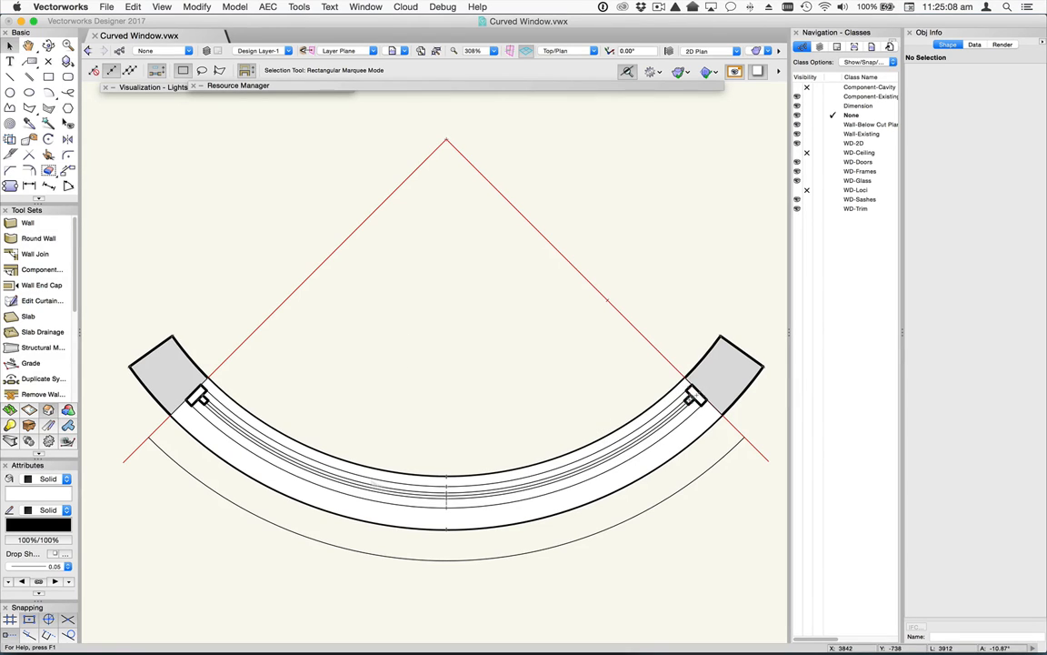
drag(171, 260, 719, 515)
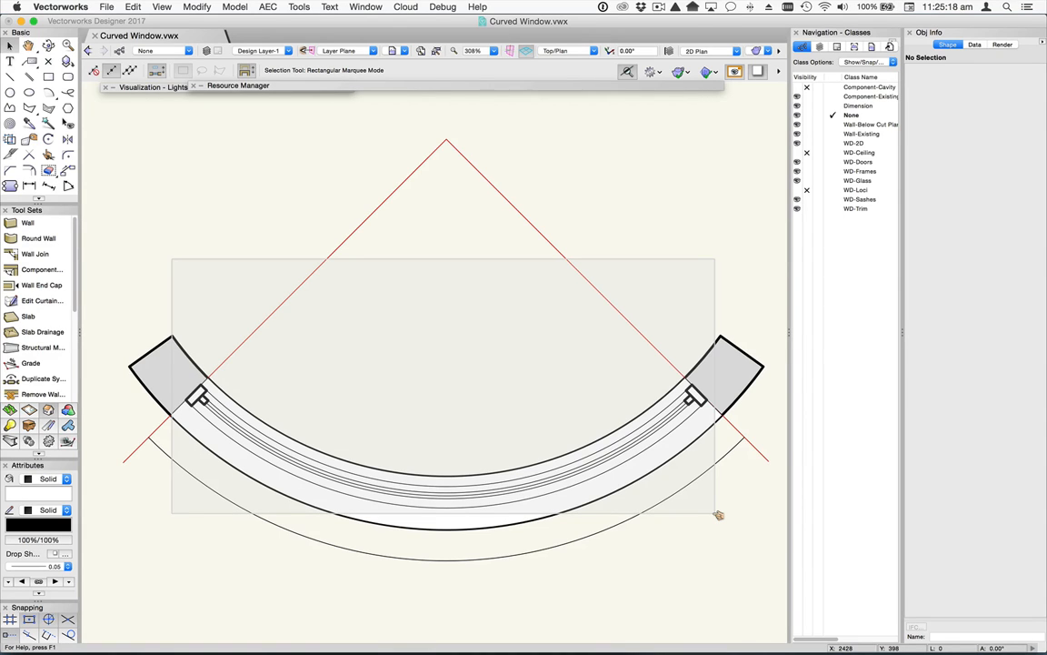
drag(719, 516, 719, 516)
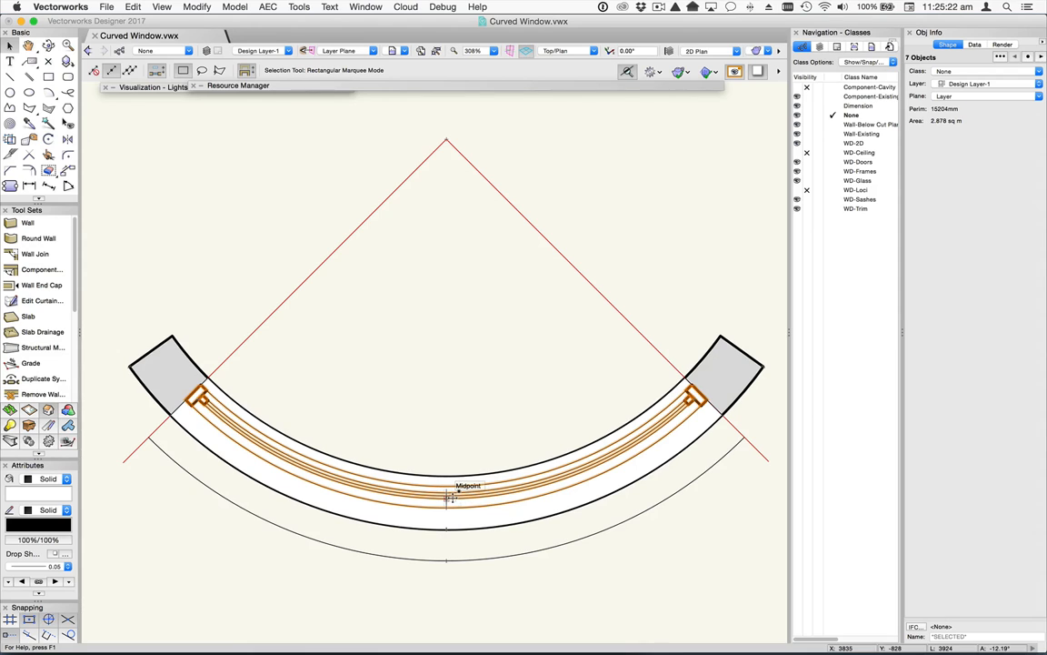
drag(449, 496, 449, 336)
click(449, 407)
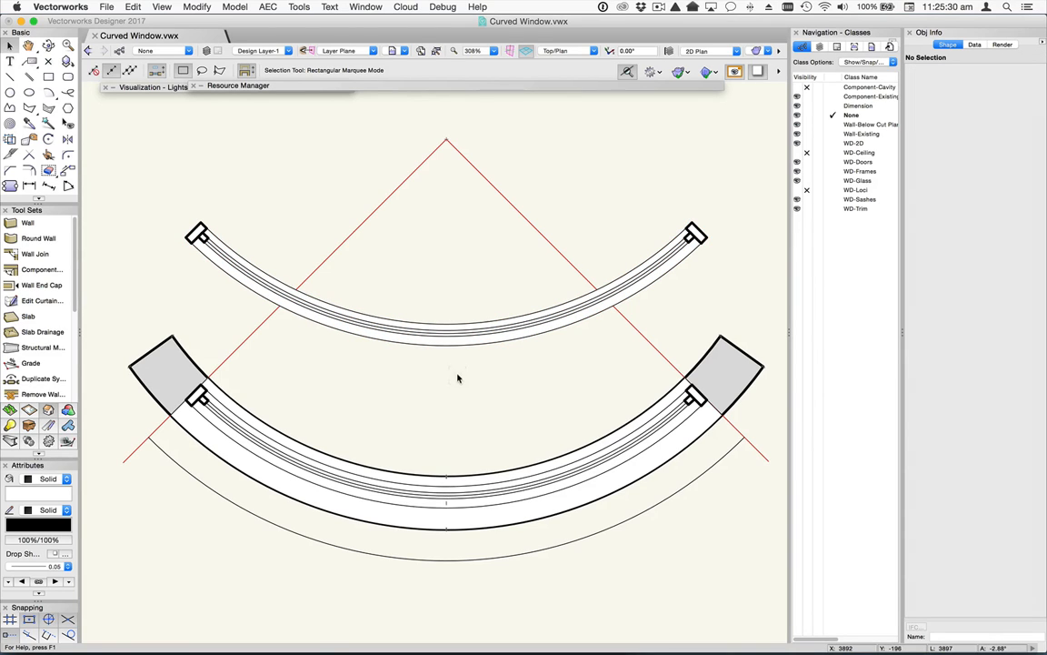
Step: Extrude the curved frame polyline of the duplicated set by 40 mm
click(449, 344)
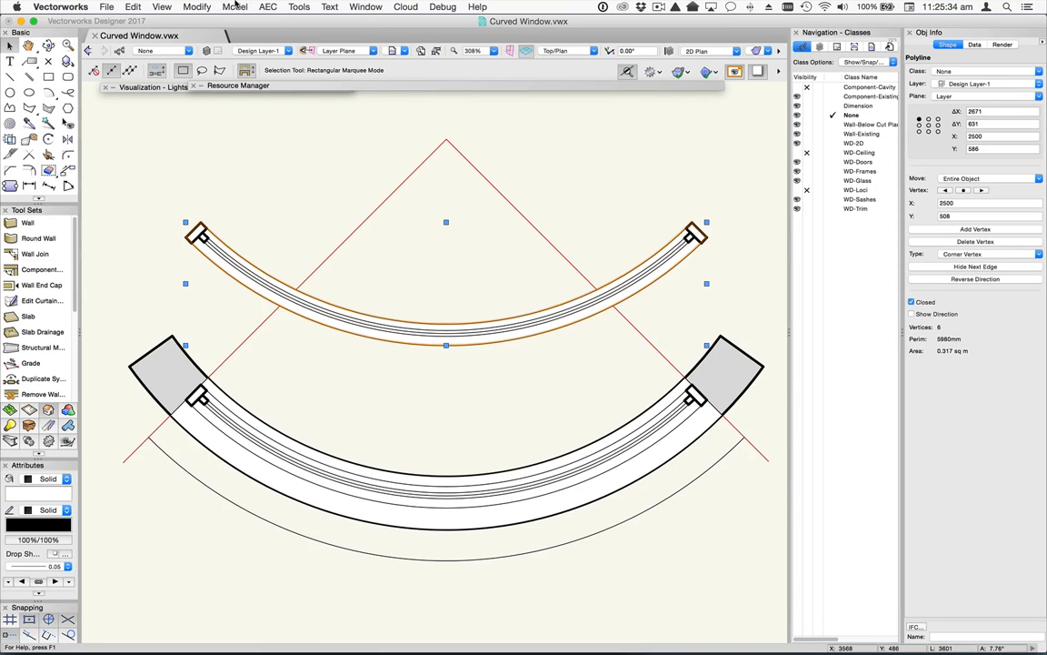
click(236, 7)
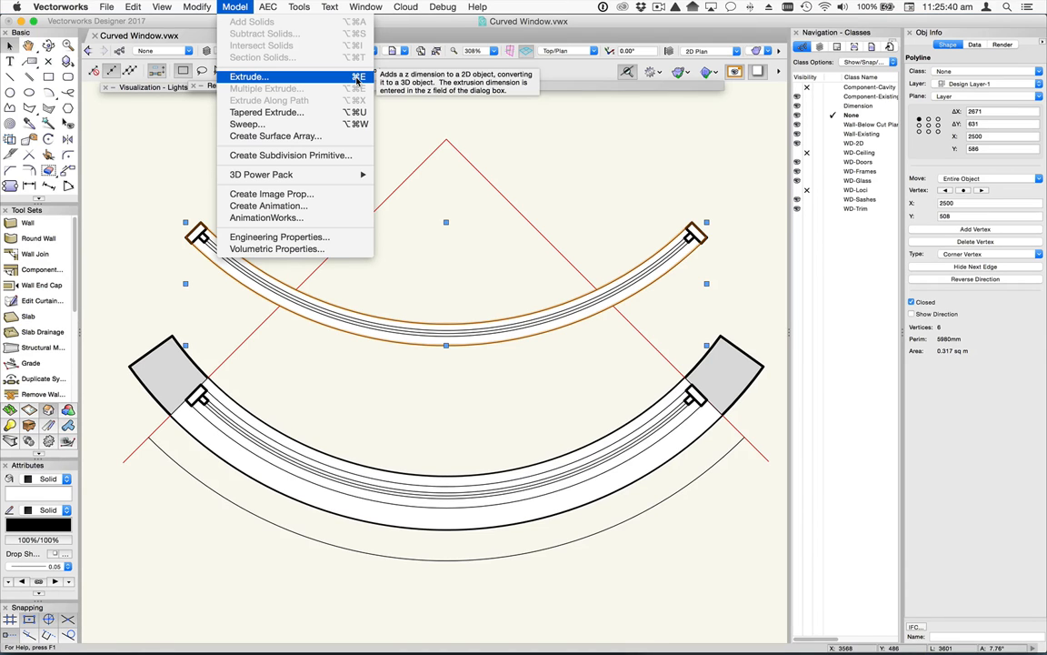
click(357, 80)
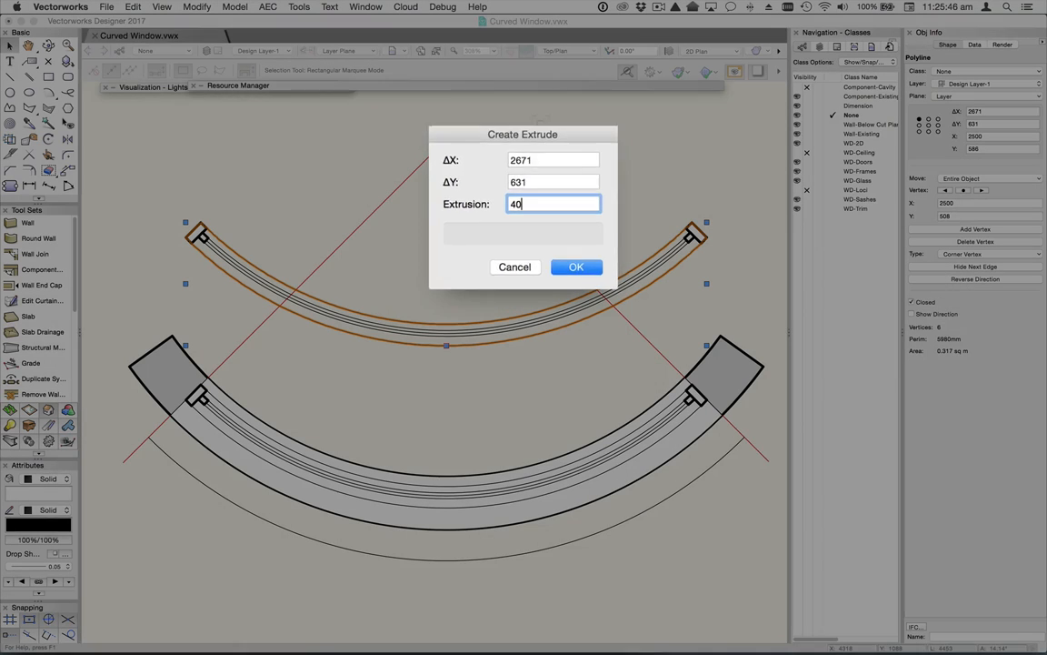
key(Return)
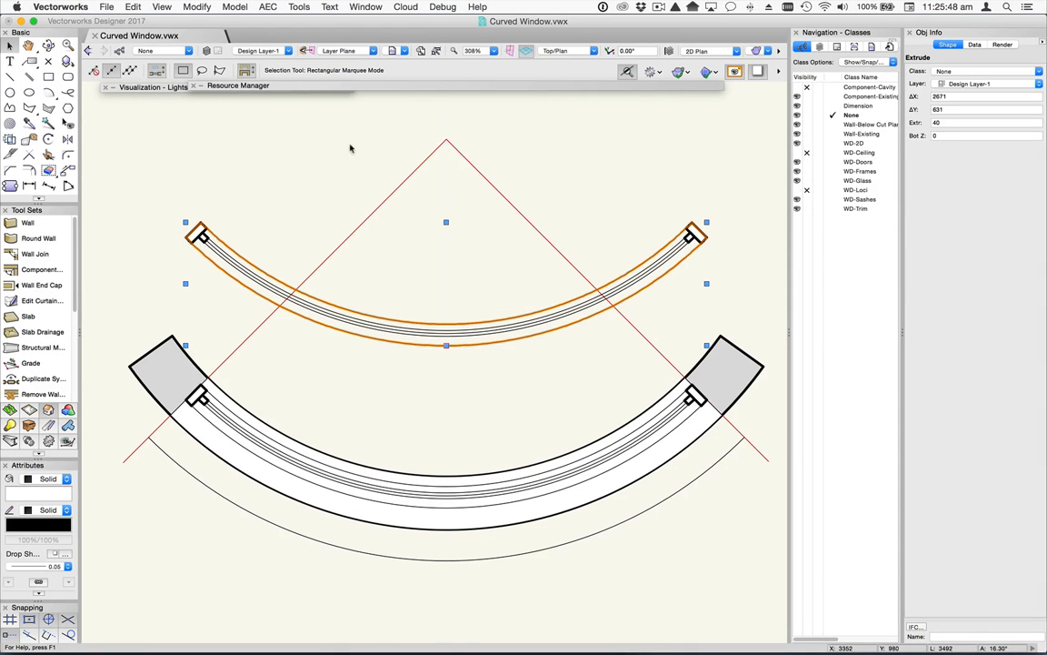
Step: Extrude the two large jamb rectangles of the duplicated set together by 1450 mm
drag(152, 185, 215, 227)
click(201, 220)
key(super+b)
click(198, 235)
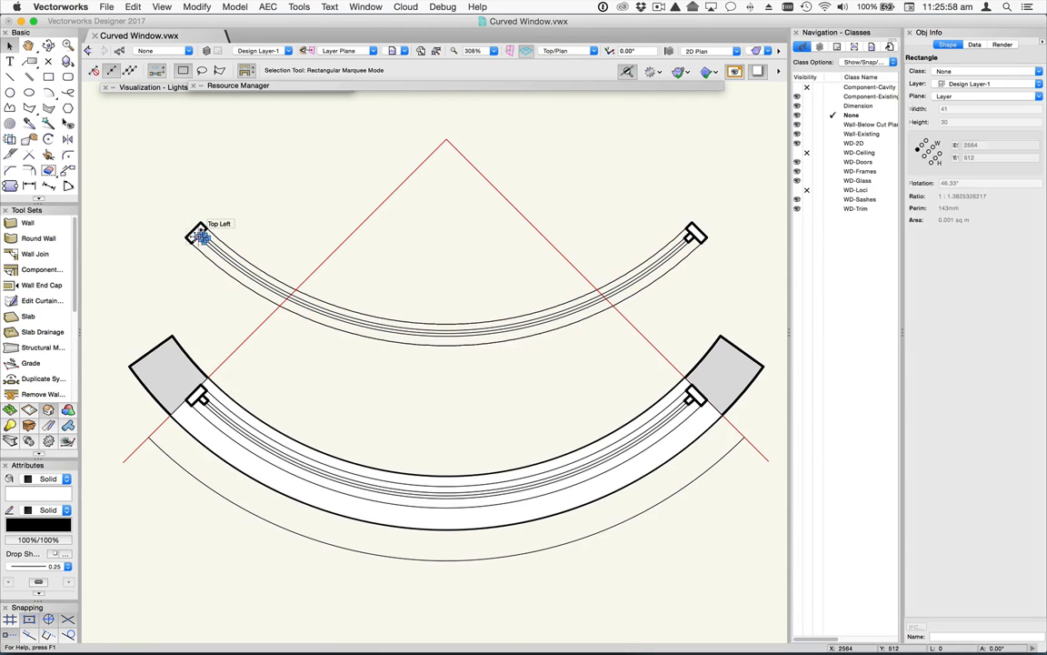
click(200, 234)
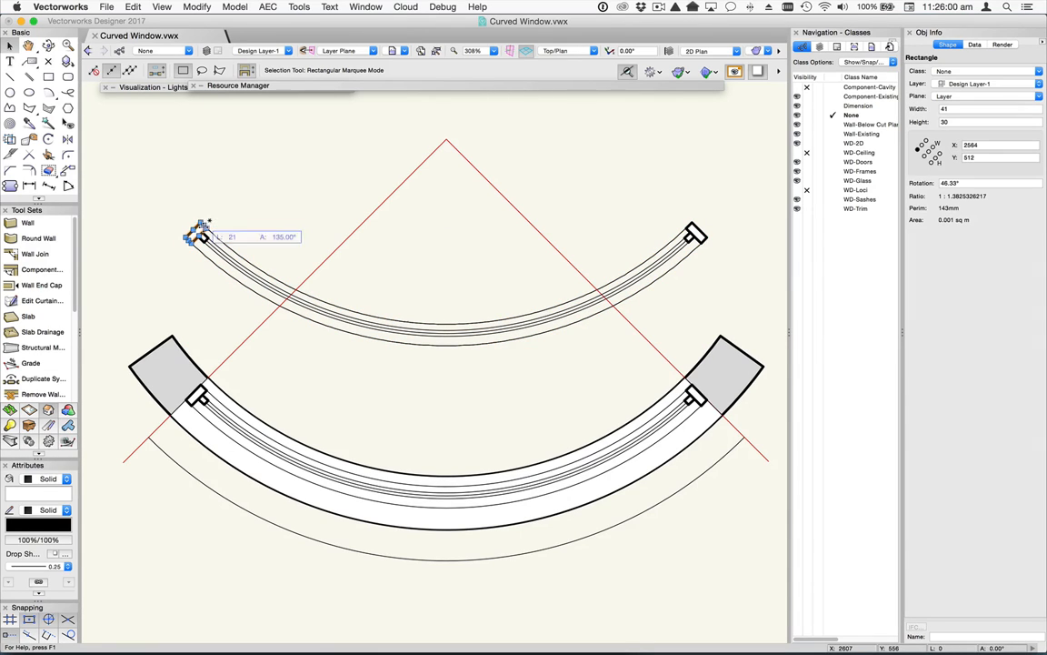
shift+click(695, 233)
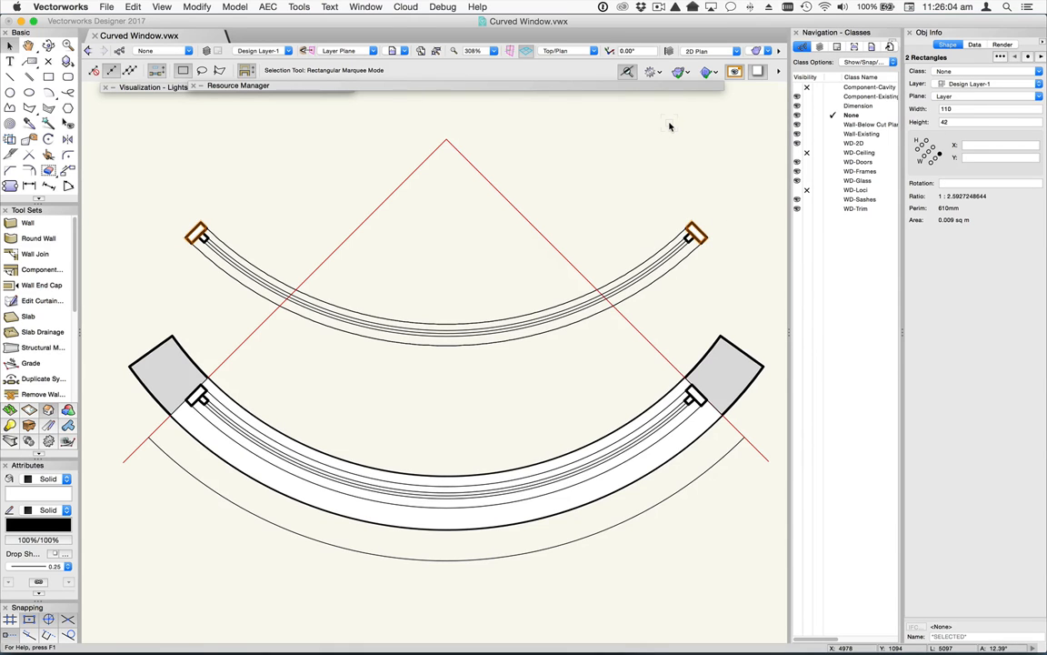
key(super+e)
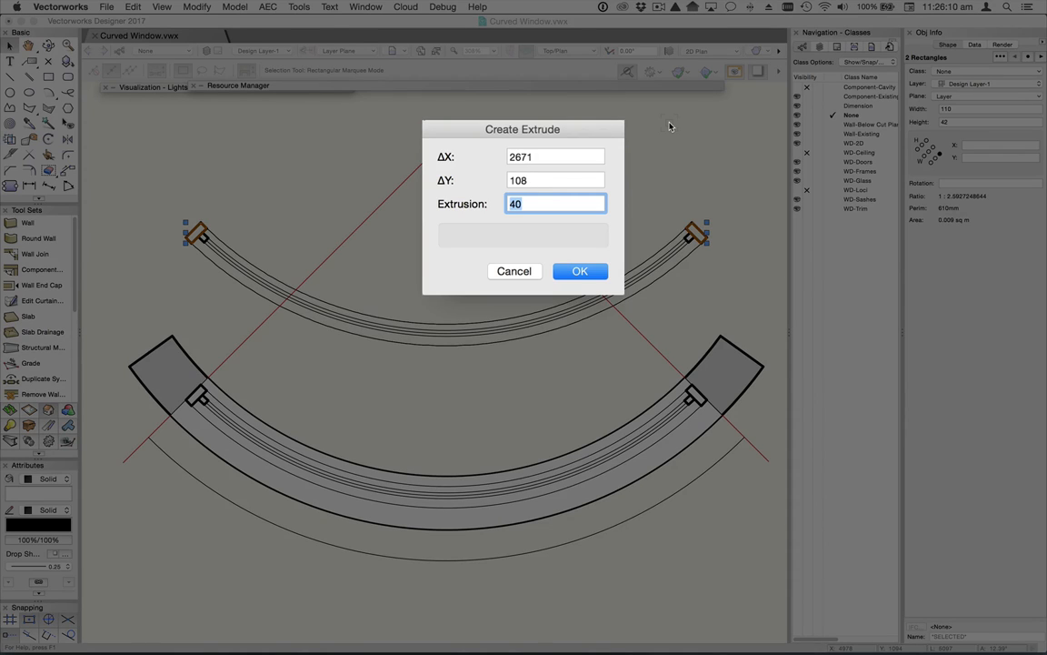
text(145)
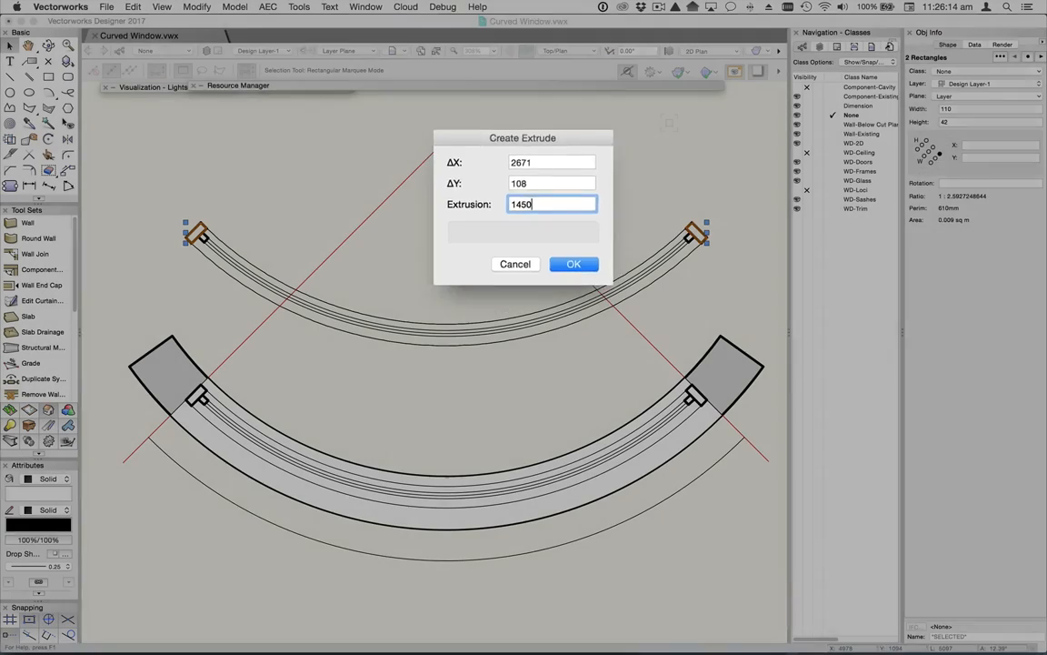
key(Return)
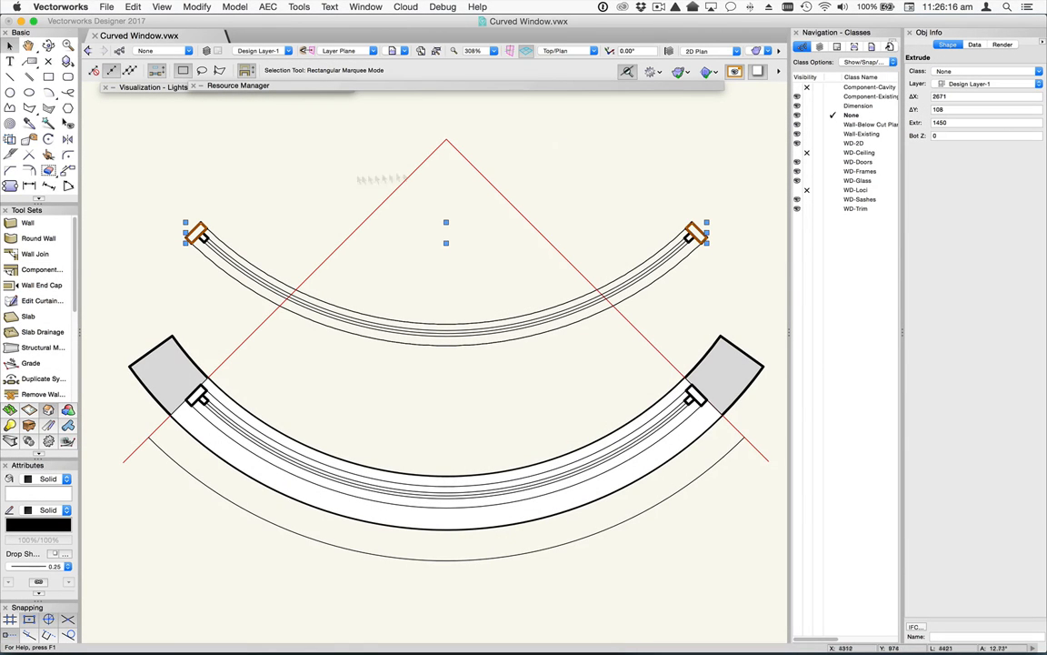
Step: Extrude the two small sash rectangles of the duplicated set together by 1450 mm
click(202, 235)
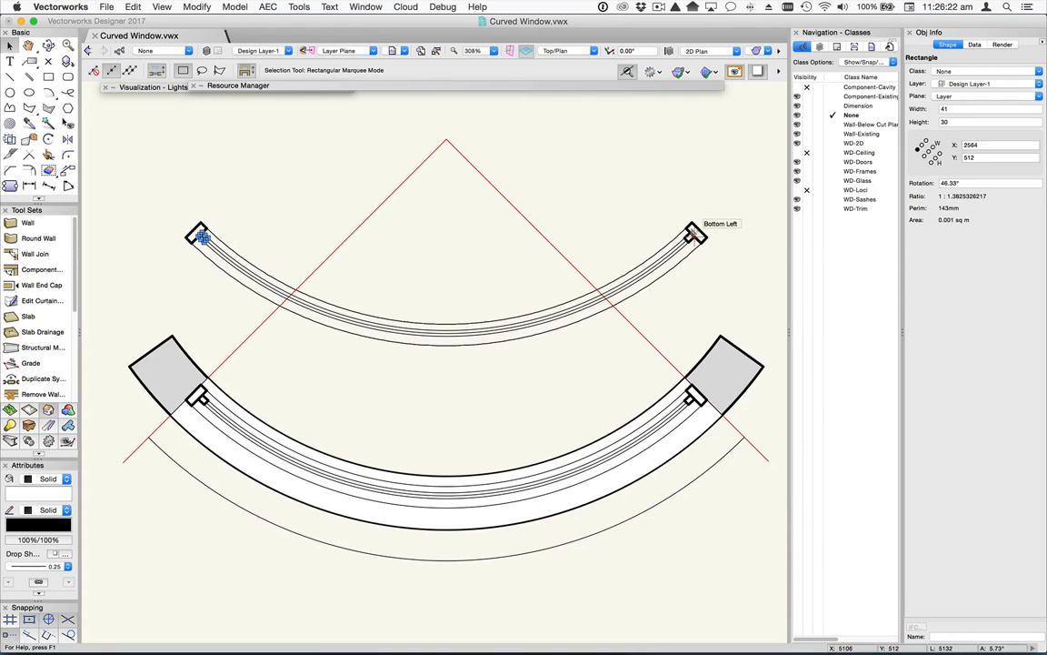
shift+click(695, 236)
shift+click(690, 238)
shift+click(699, 231)
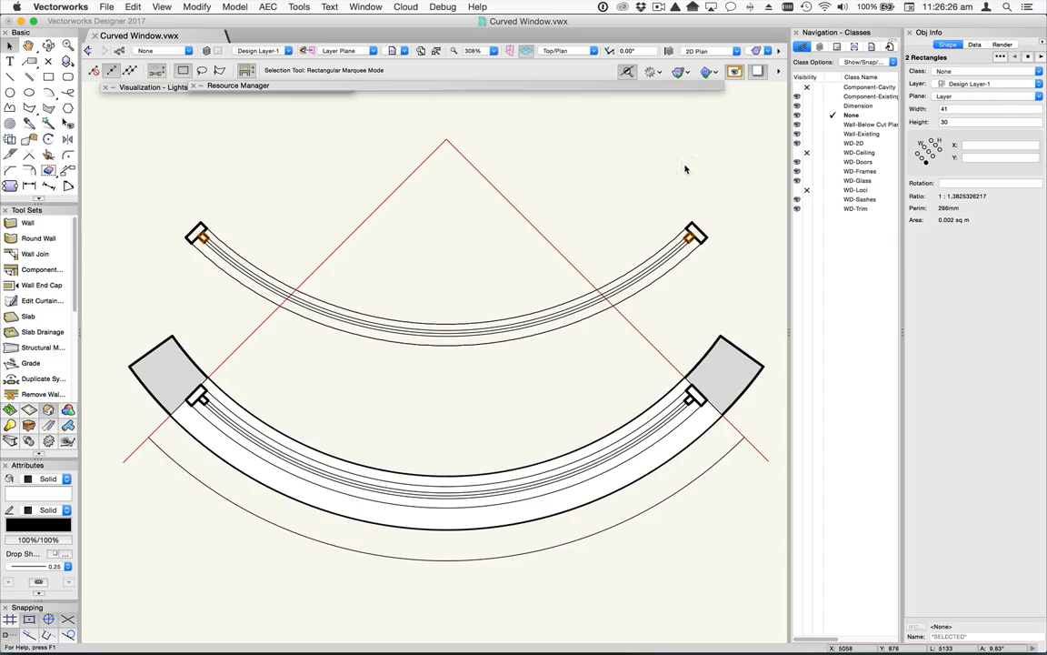
key(super+e)
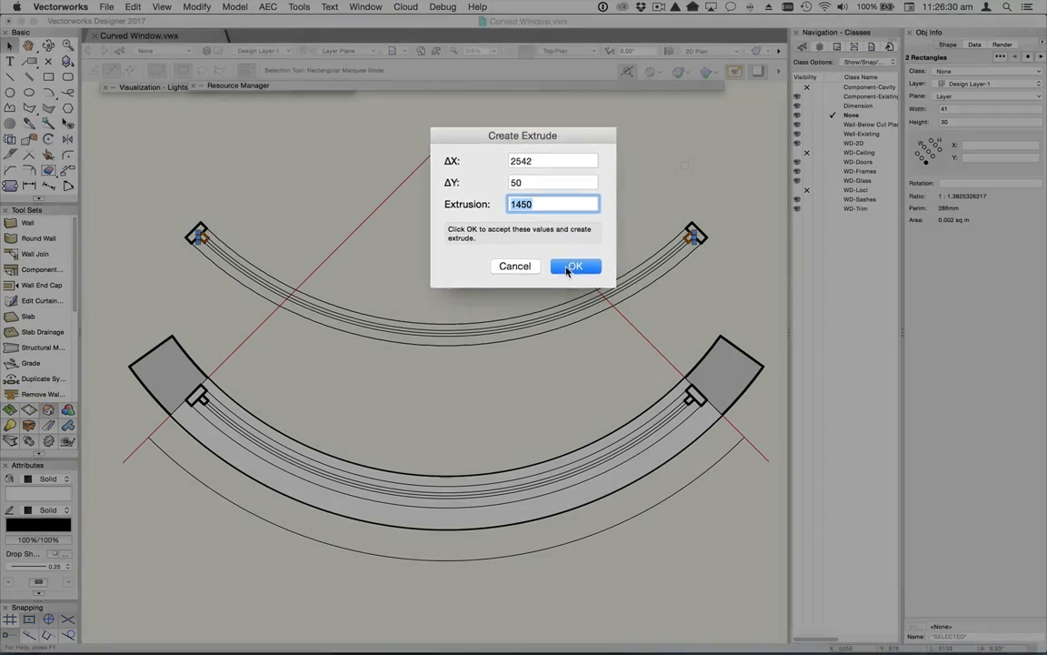
click(573, 272)
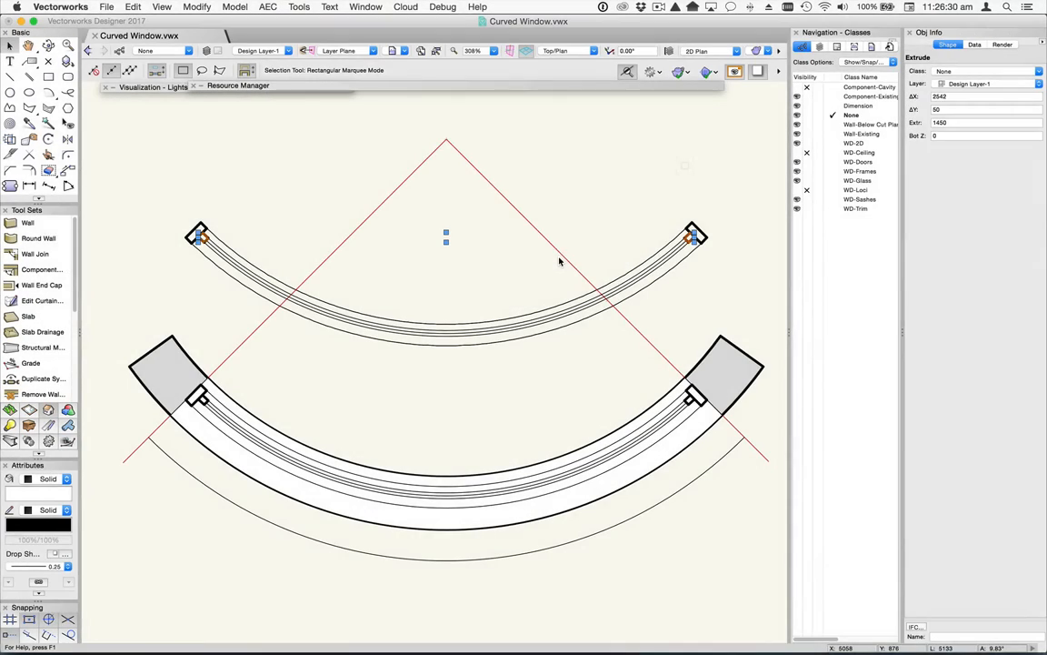
Step: Extrude the curved sash polyline of the duplicated set by 30 mm
click(515, 324)
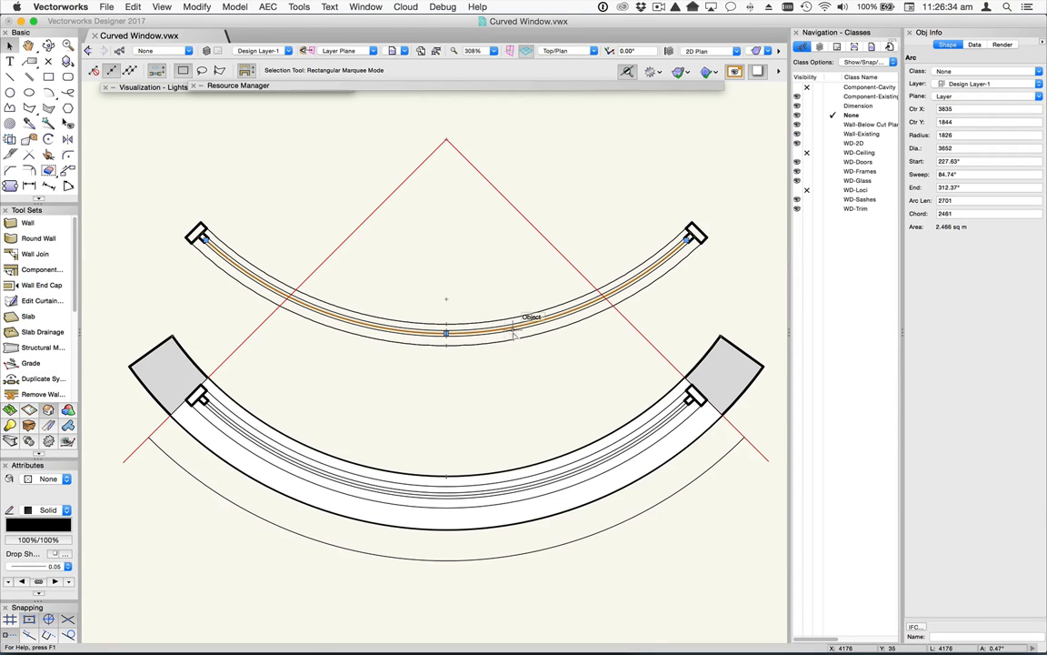
click(513, 334)
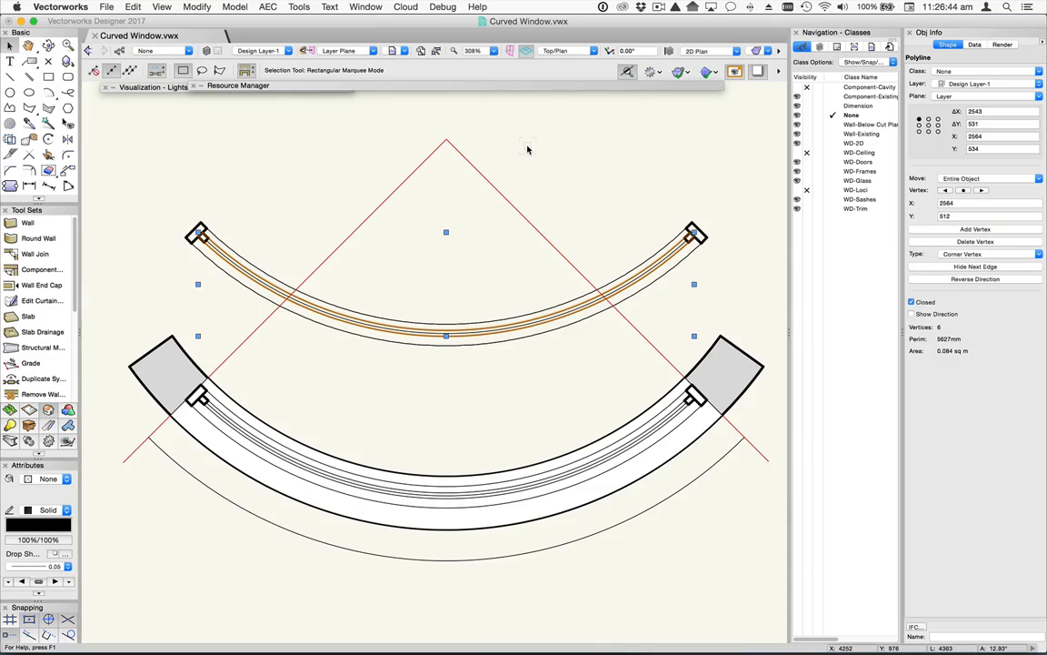
key(super+e)
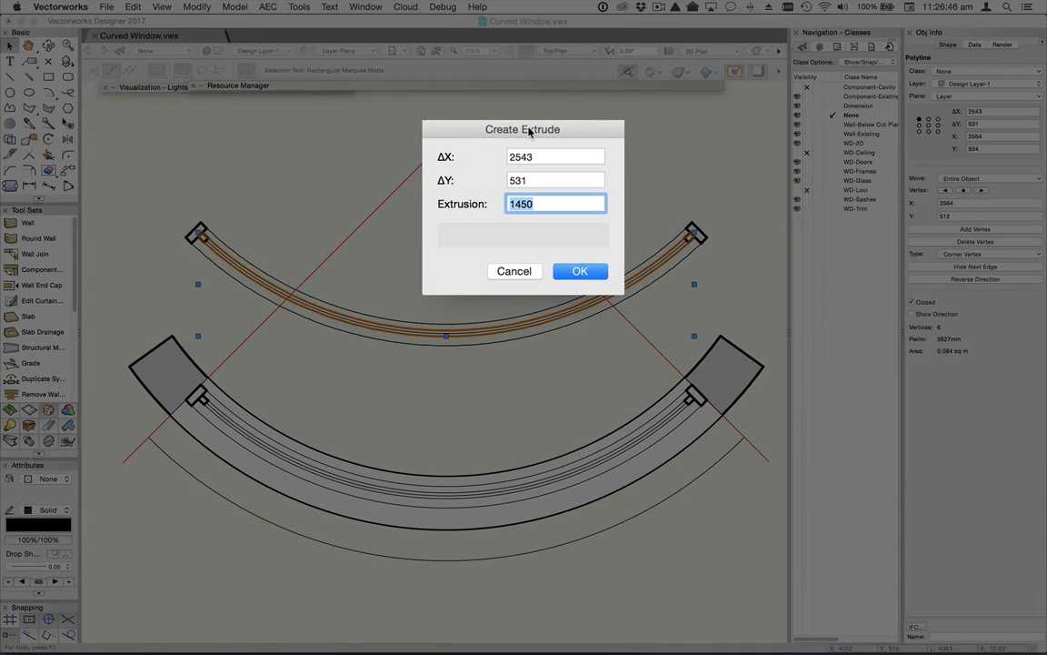
text(30)
key(Return)
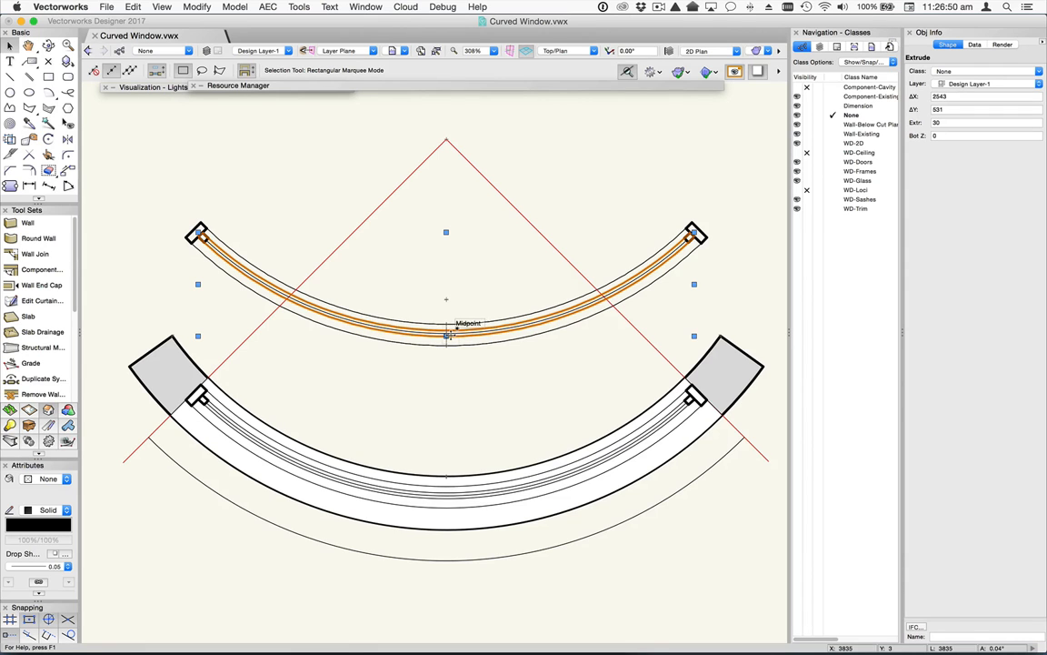
Step: Enlarge the duplicated glass arc's radius to about 1830 mm by pulling its midpoint outward
scroll(447, 335, up, 10)
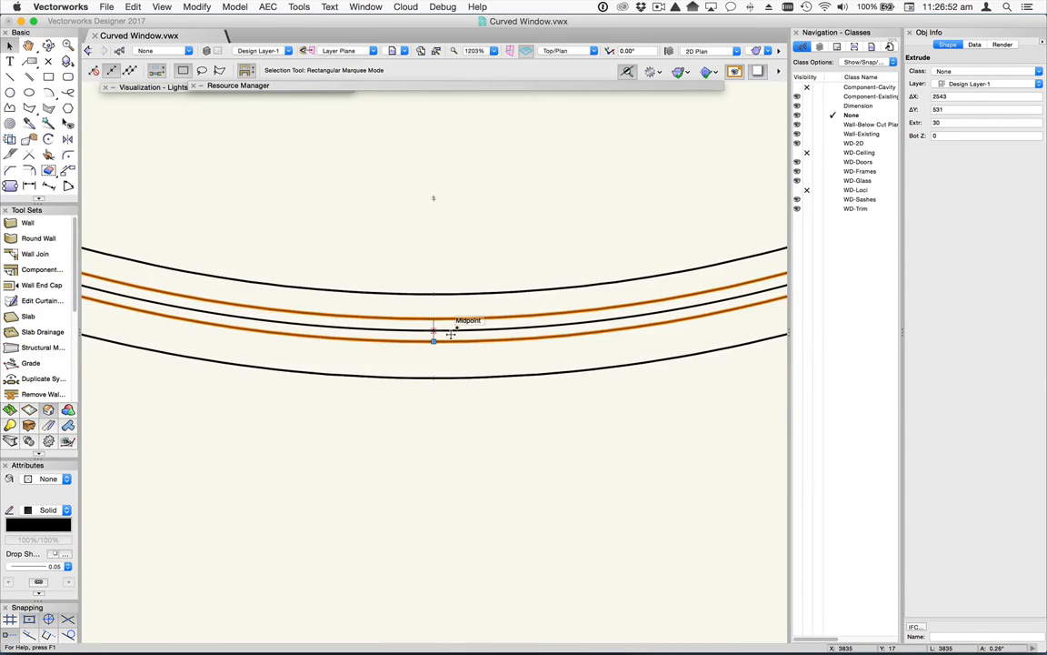
scroll(451, 335, up, 2)
click(410, 323)
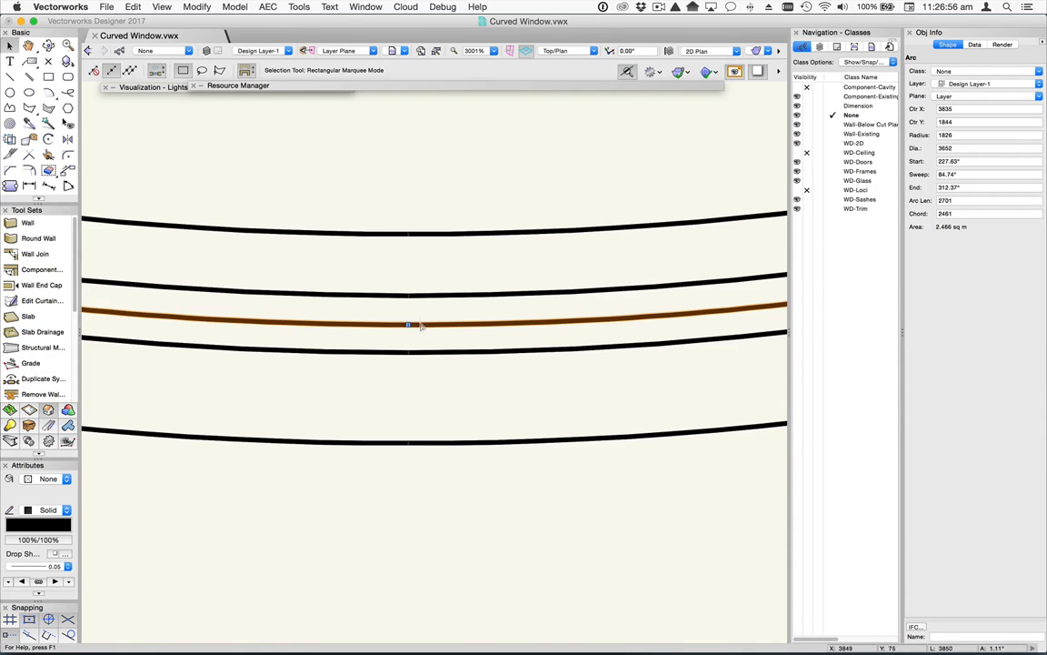
drag(408, 324, 409, 330)
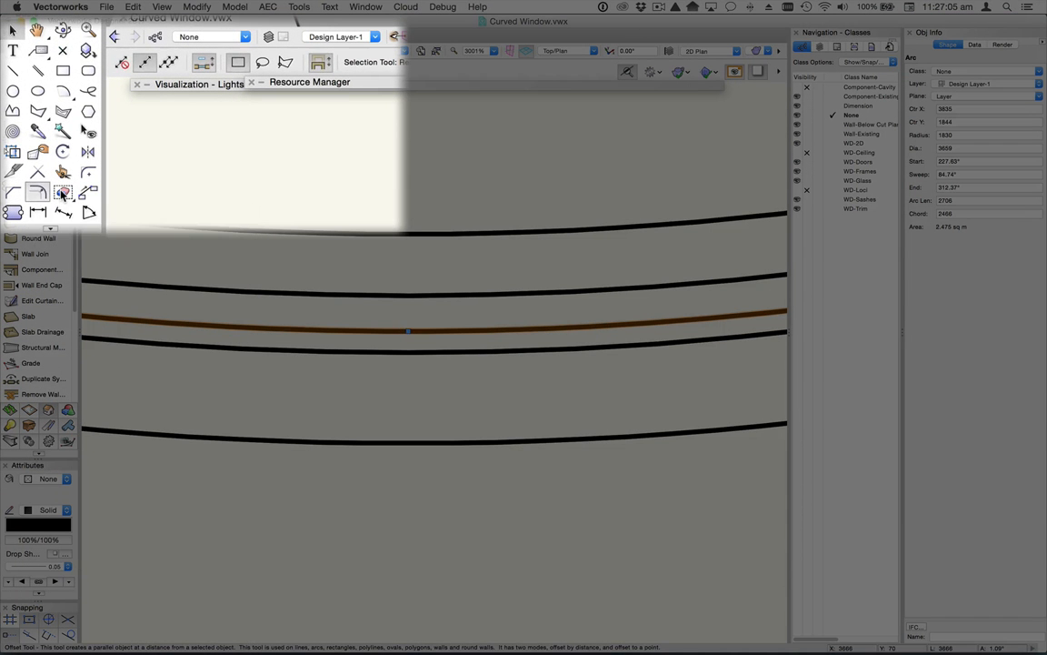
Step: Offset the duplicated glass arc 6 mm toward its centre to form a closed glass outline
click(30, 171)
click(305, 61)
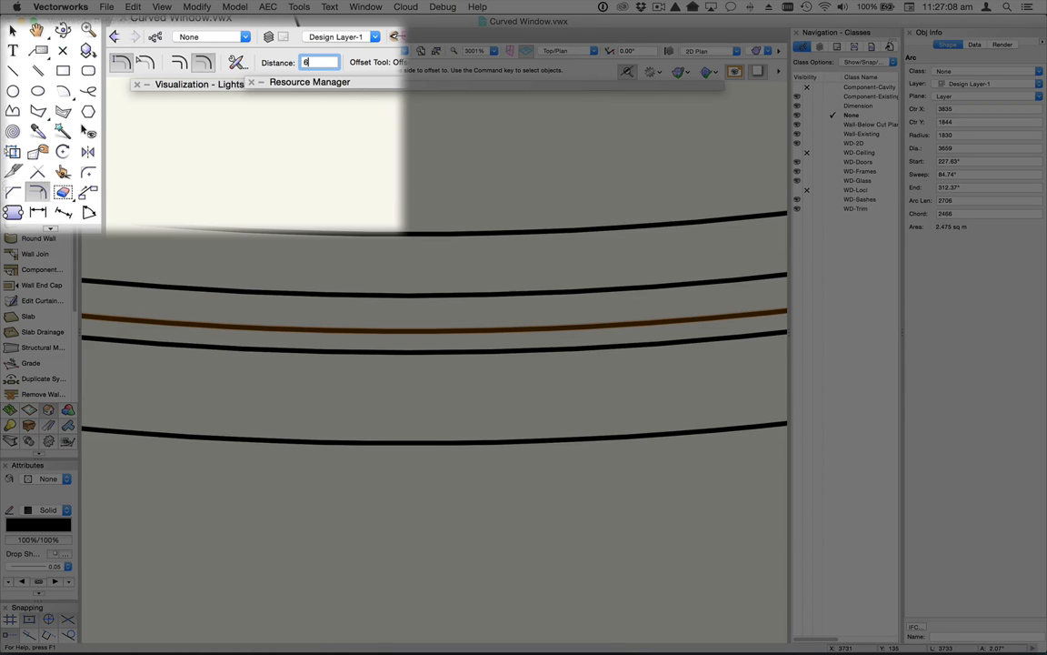
key(Return)
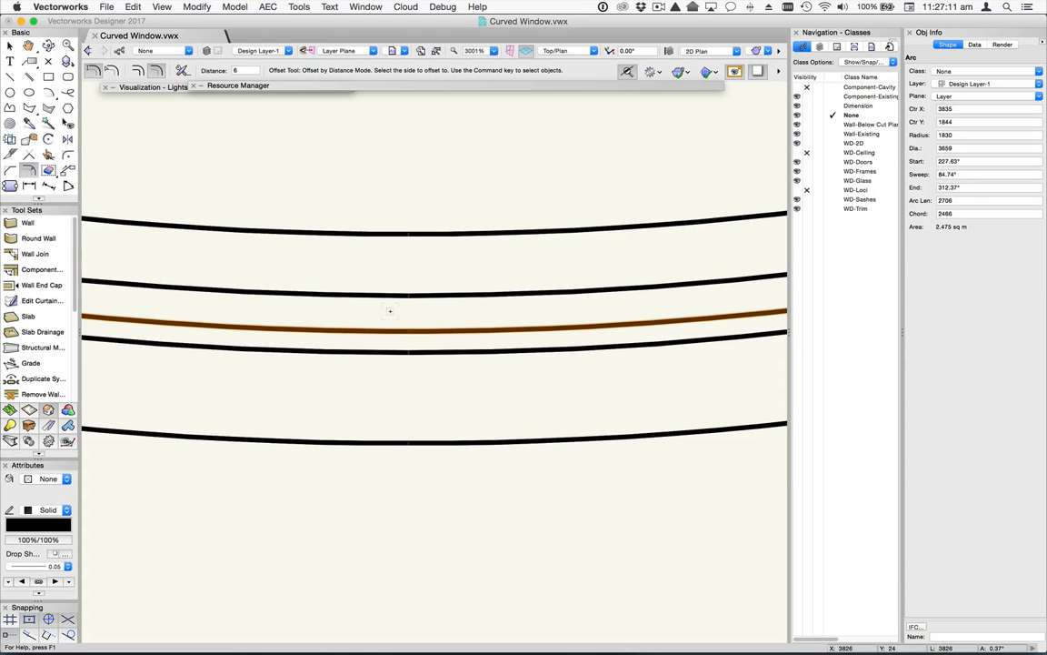
click(390, 309)
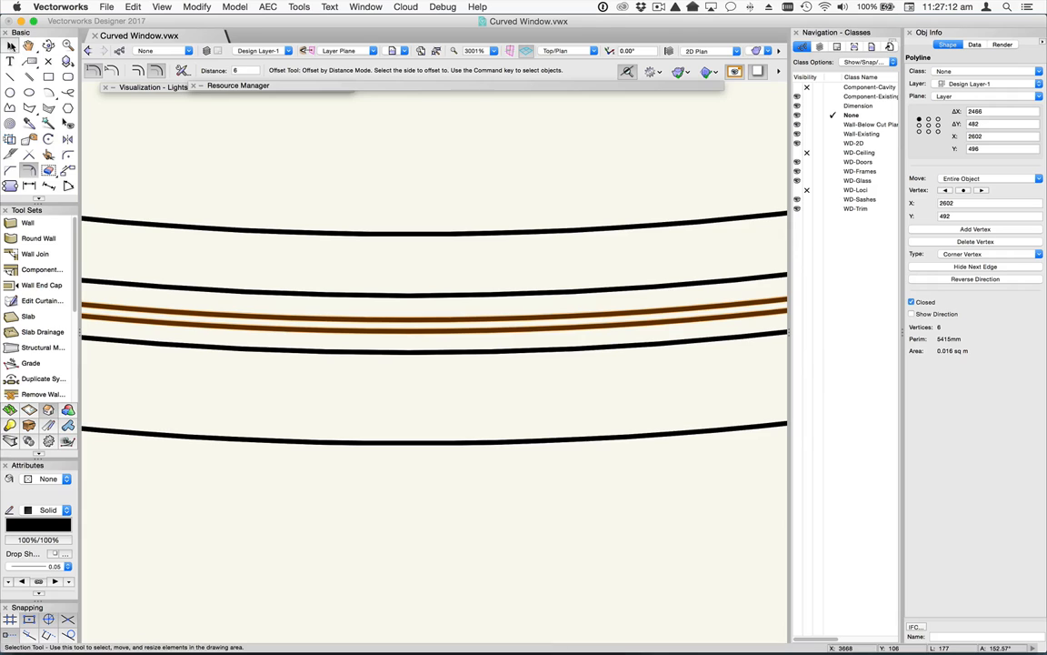
key(x)
click(329, 217)
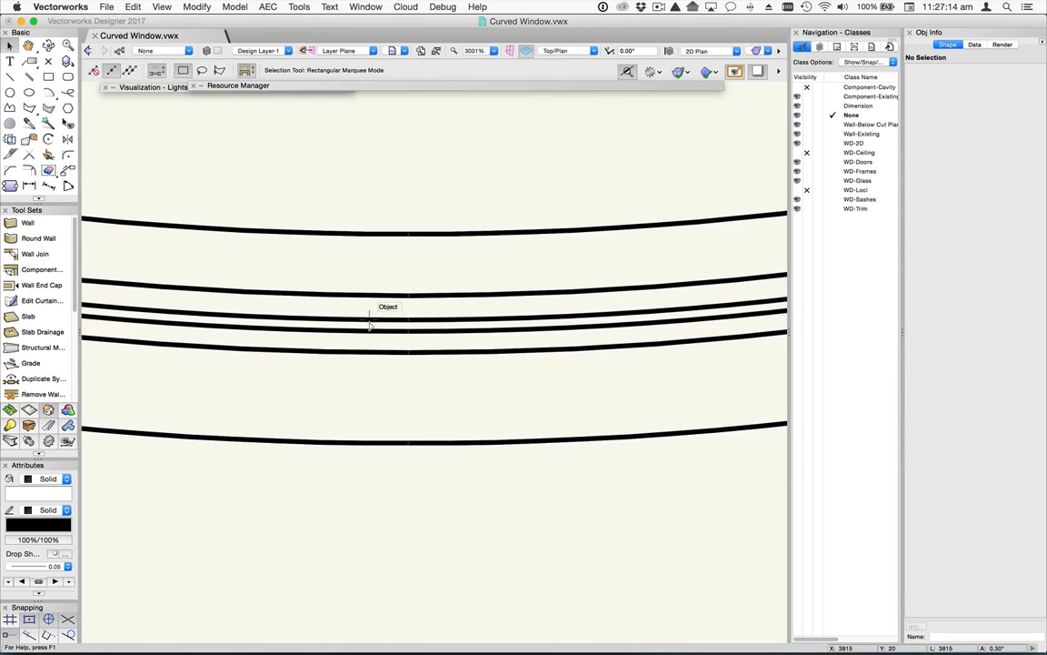
Step: Give the glass polyline and the curved sash extrude of the duplicated set a solid fill
click(418, 327)
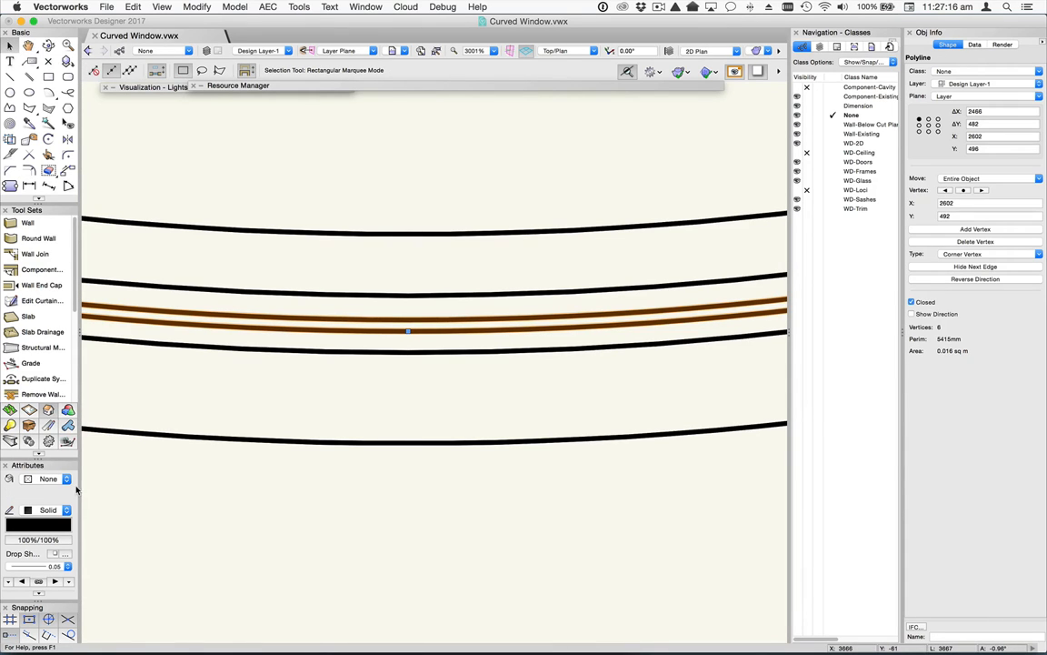
click(47, 480)
click(41, 491)
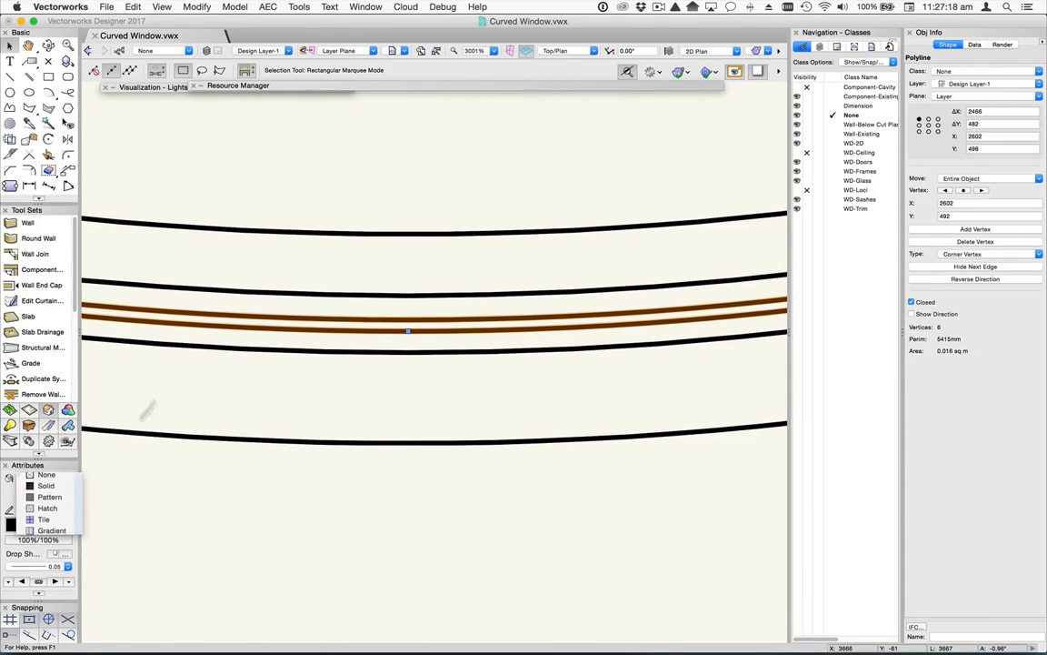
click(191, 289)
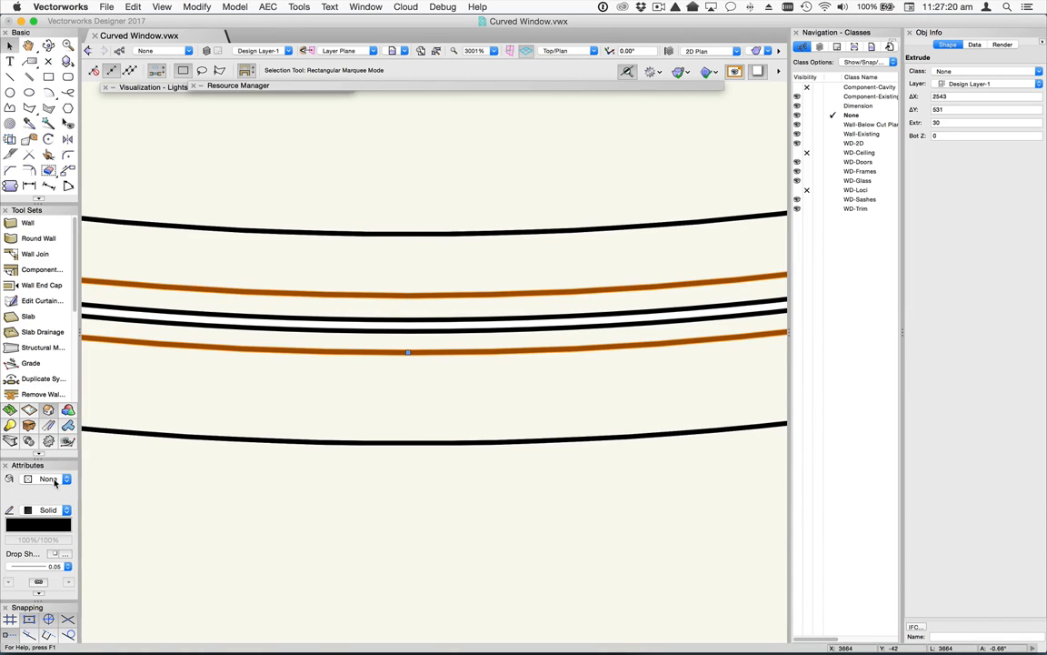
click(55, 482)
click(56, 491)
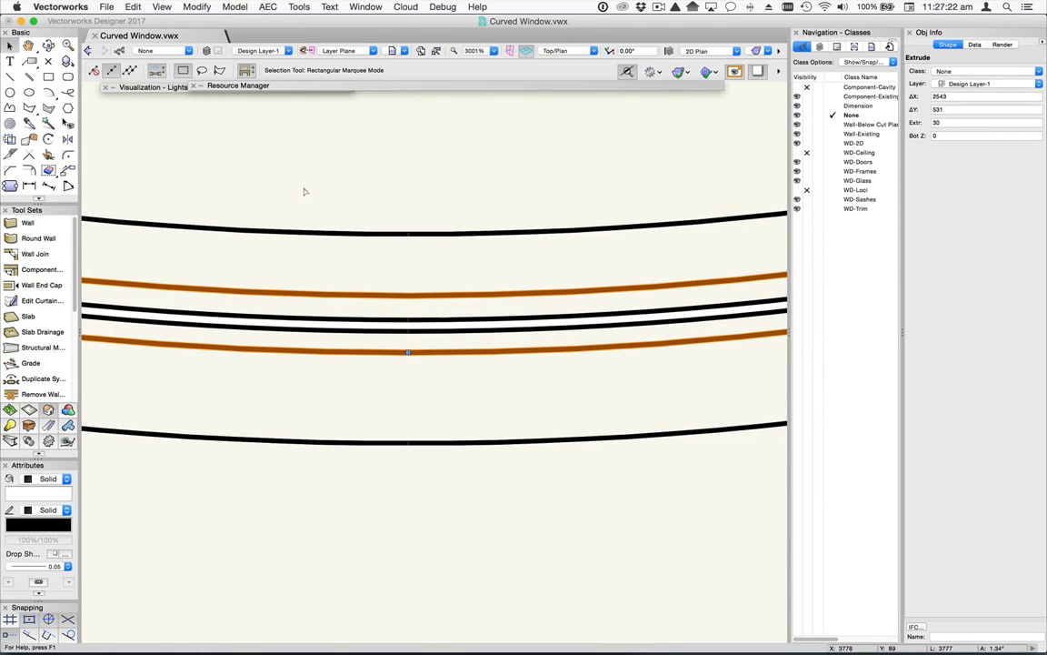
click(304, 190)
Step: Extrude the closed glass polyline by 1400 mm
click(294, 287)
click(287, 317)
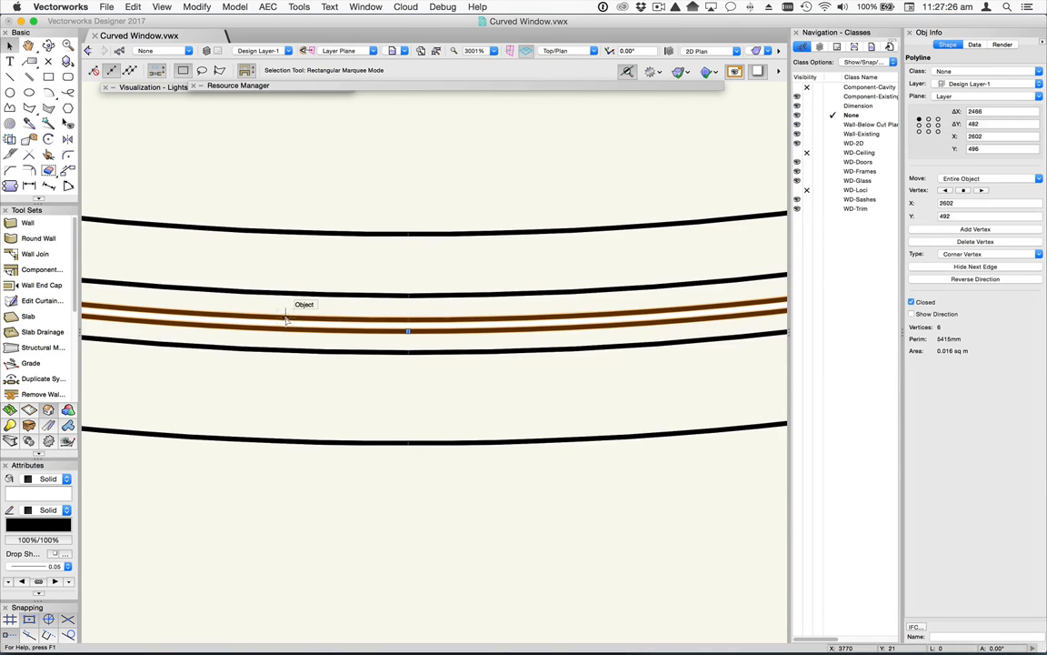
key(super+e)
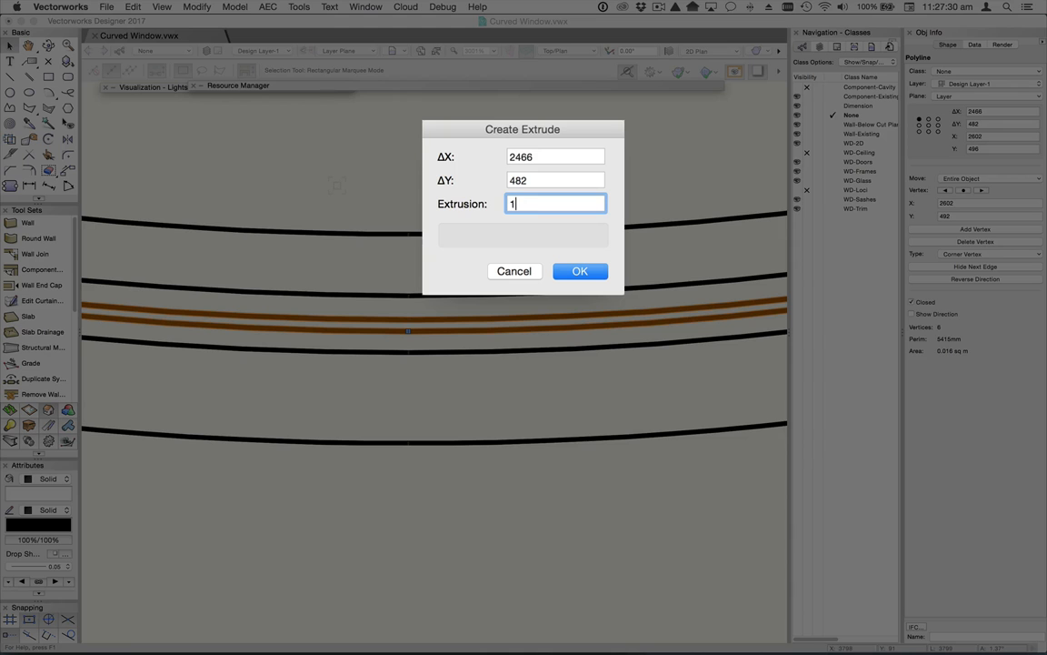
text(1400)
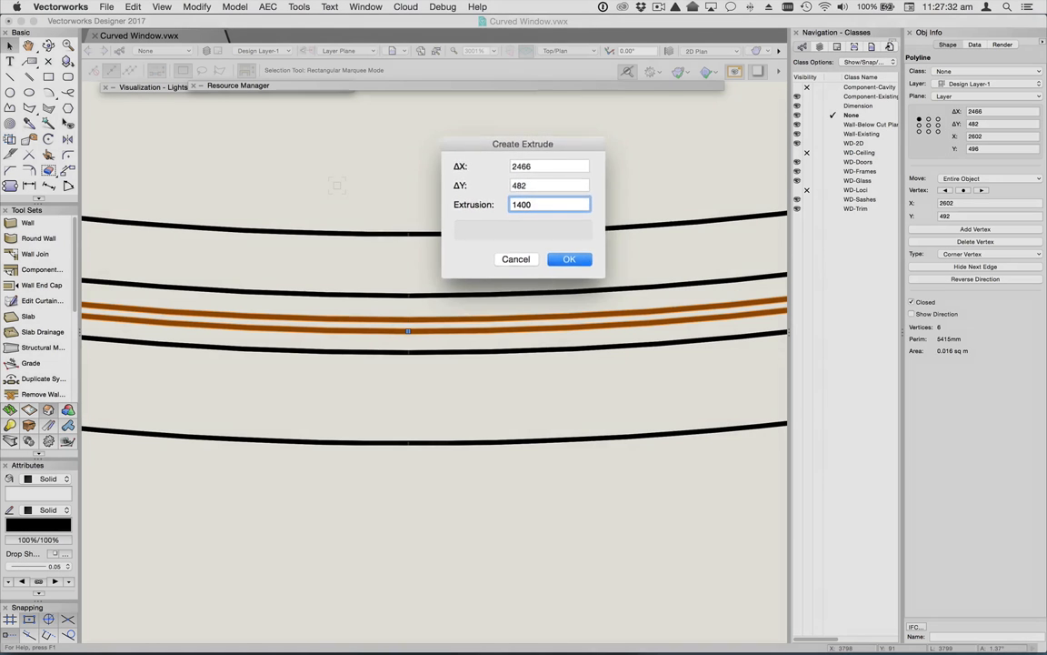
key(Return)
click(447, 176)
Step: Group all extrudes of the duplicated window set
scroll(448, 176, down, 5)
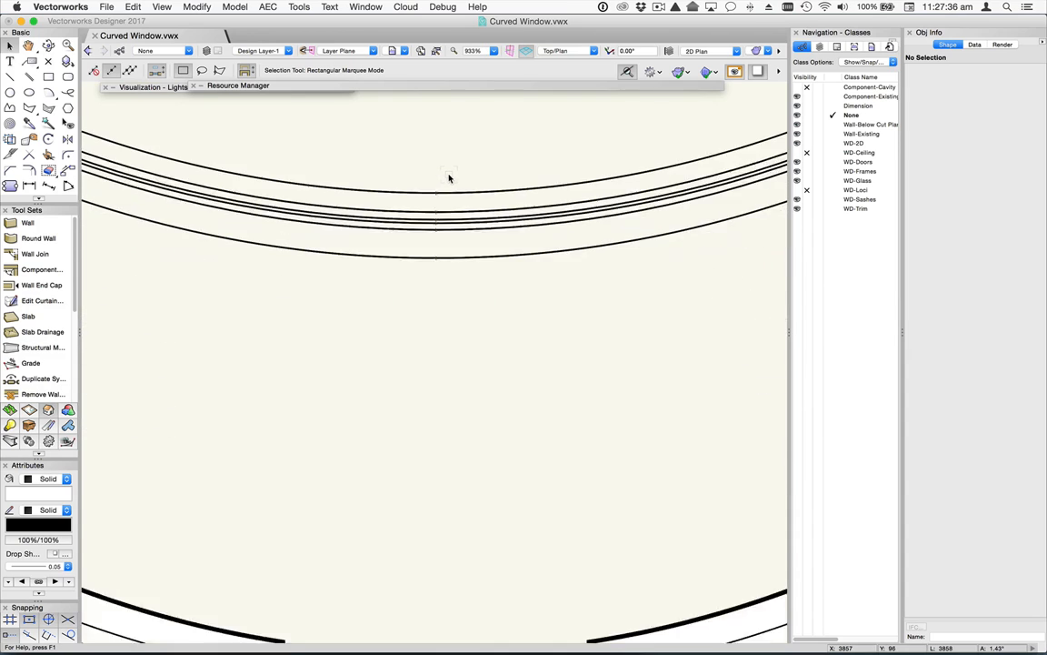
scroll(448, 179, down, 4)
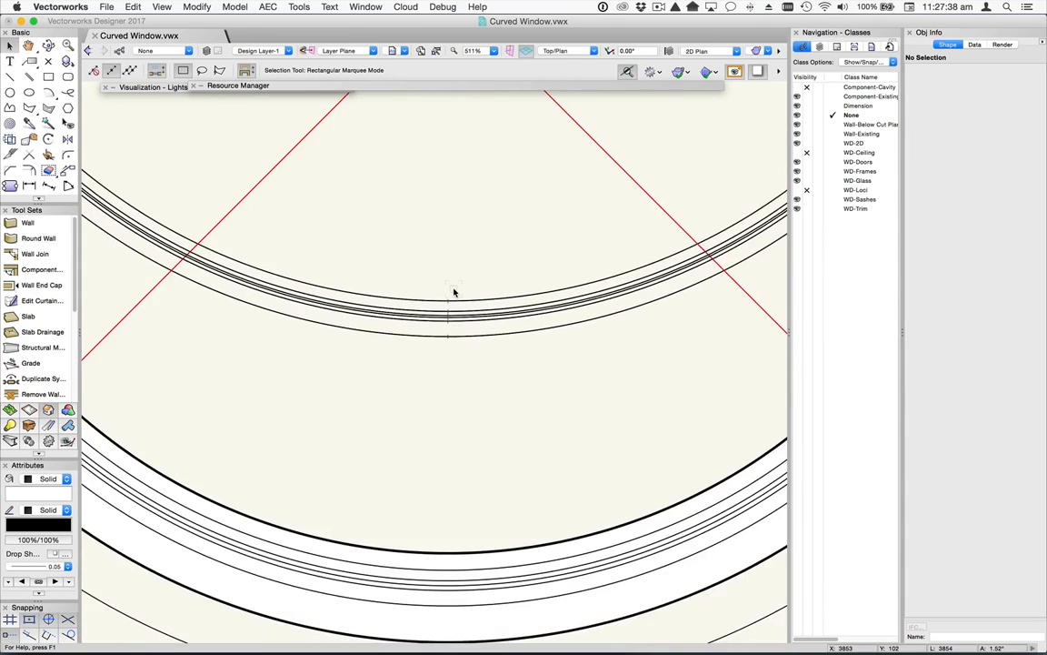
scroll(454, 292, down, 2)
middle_drag(444, 254, 445, 292)
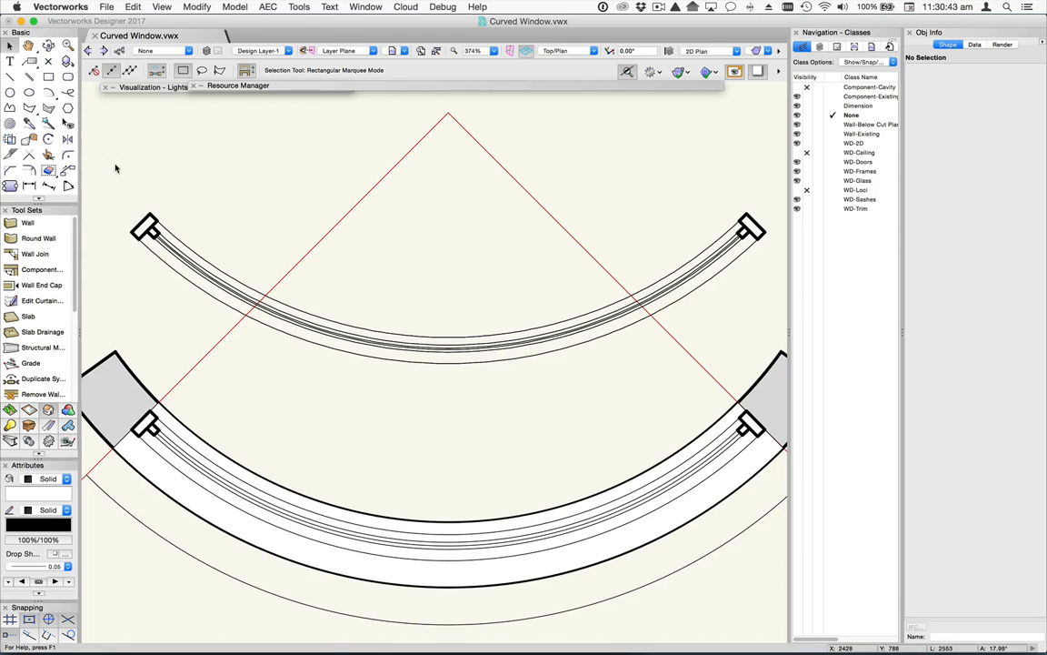
mouse_move(113, 148)
mouse_down()
mouse_move(514, 306)
mouse_move(742, 329)
mouse_move(697, 331)
mouse_move(777, 358)
mouse_move(778, 370)
mouse_up()
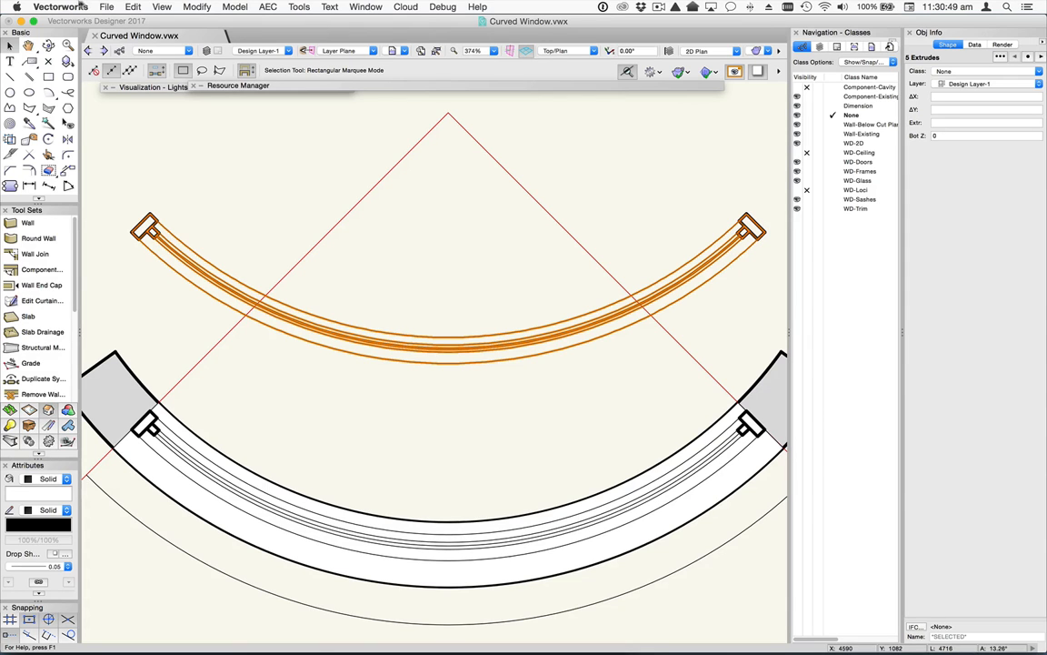
click(197, 7)
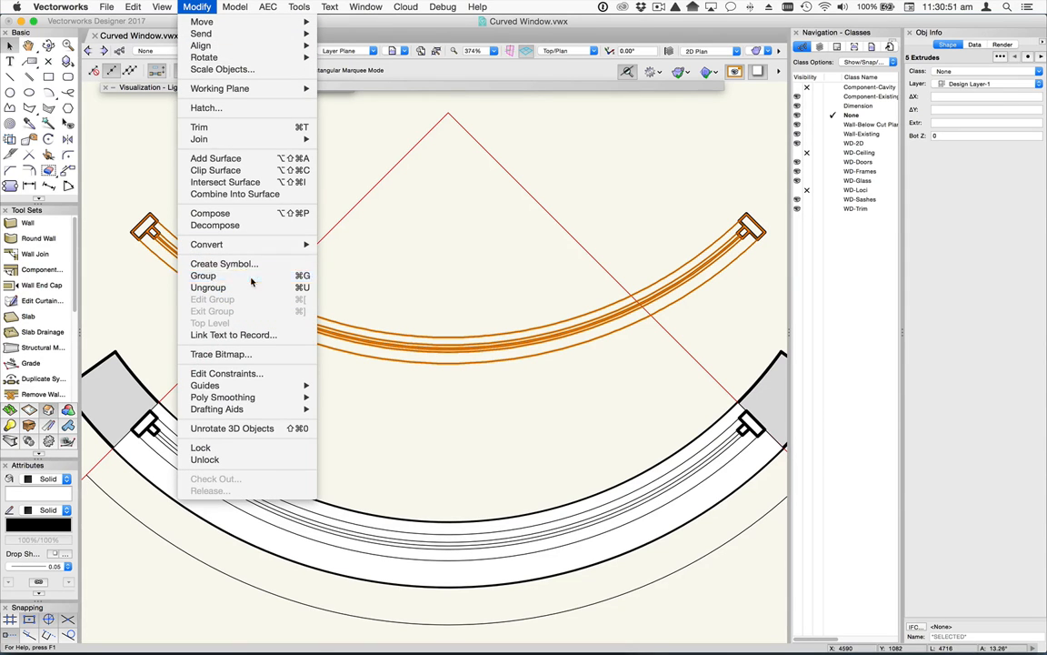
click(219, 274)
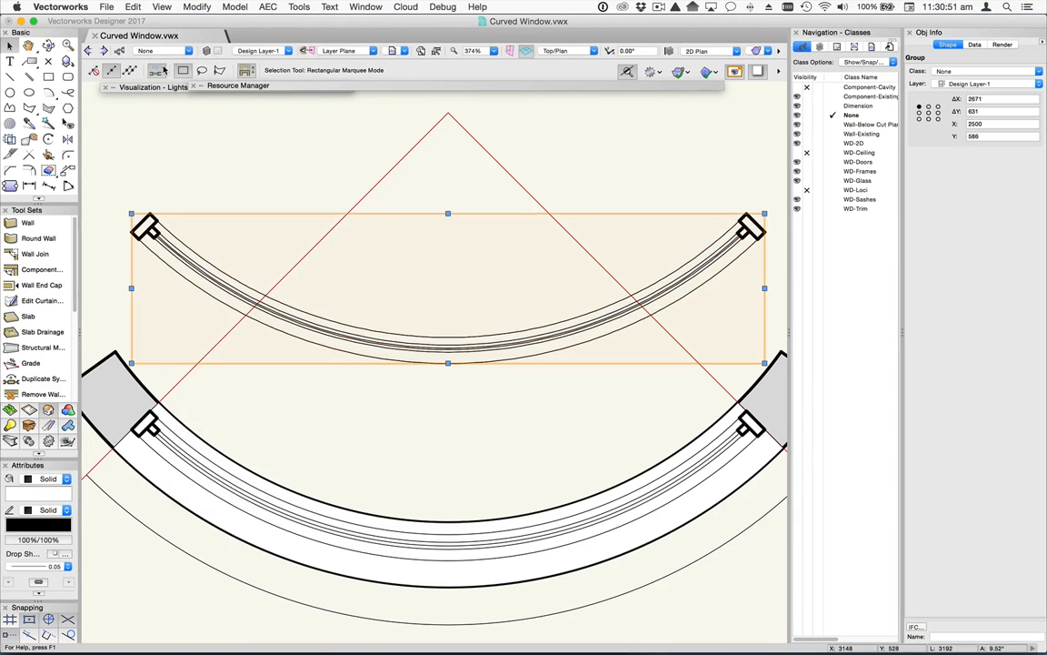
Step: Switch to the Front view and open the window group for editing
click(560, 52)
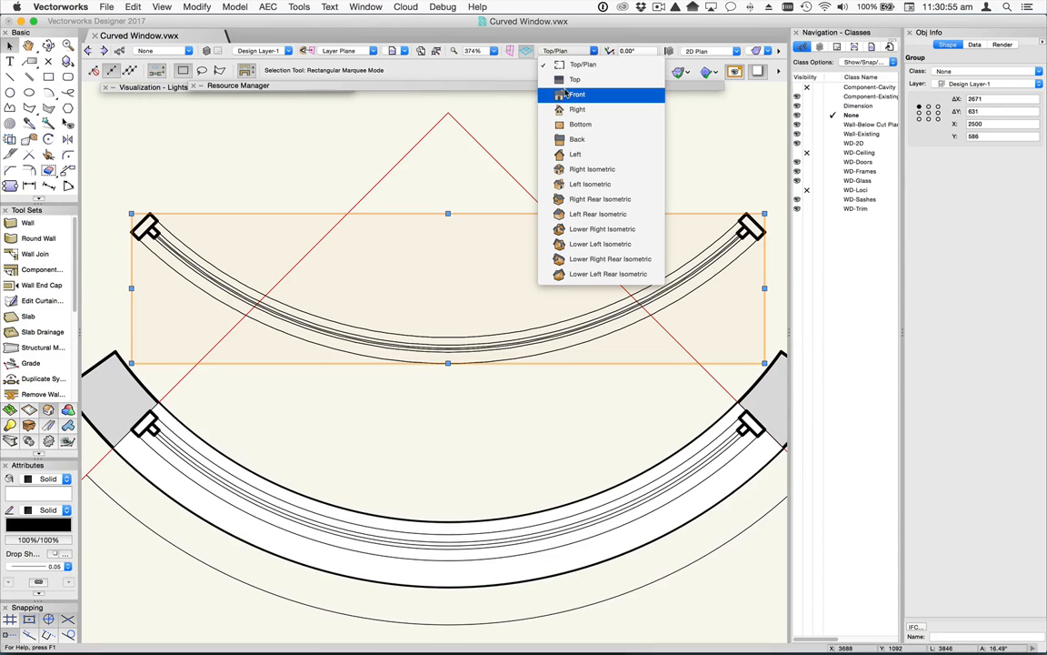
click(565, 94)
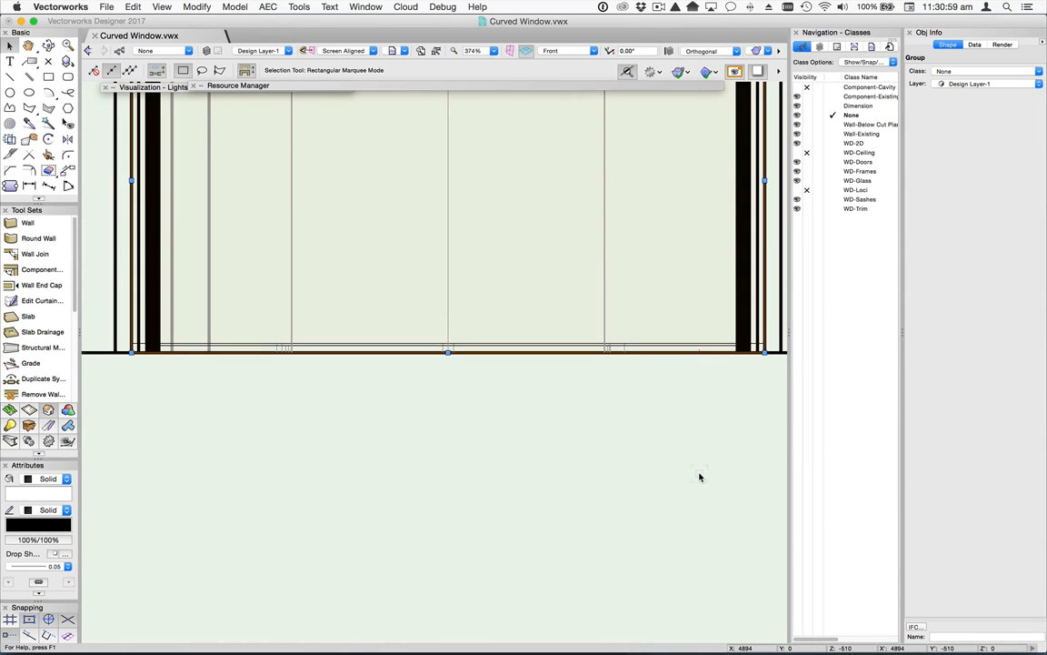
click(196, 6)
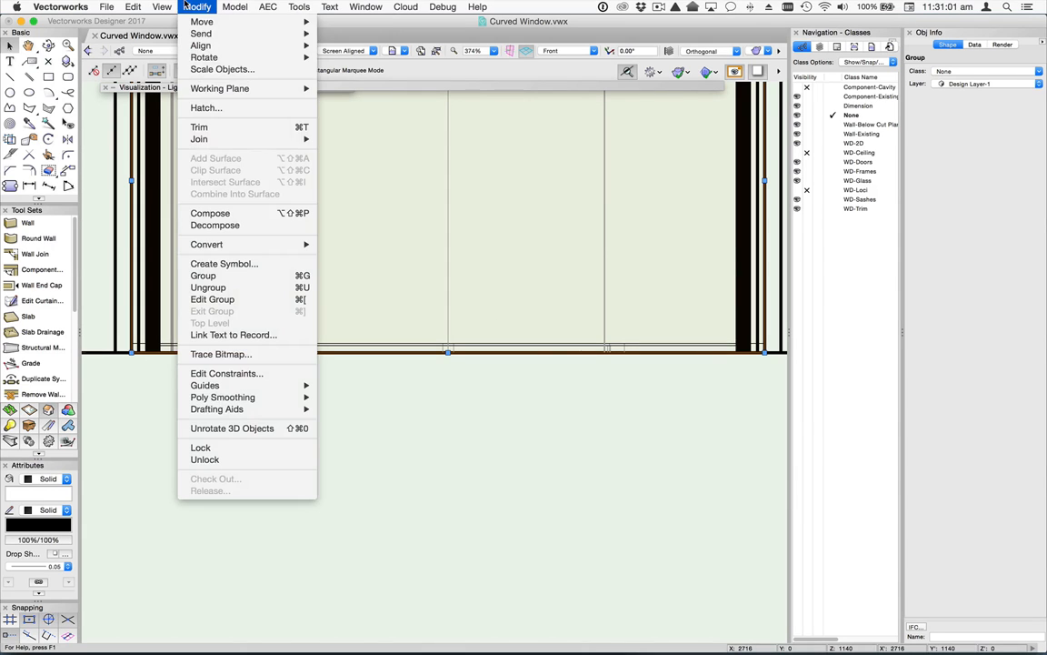
click(229, 299)
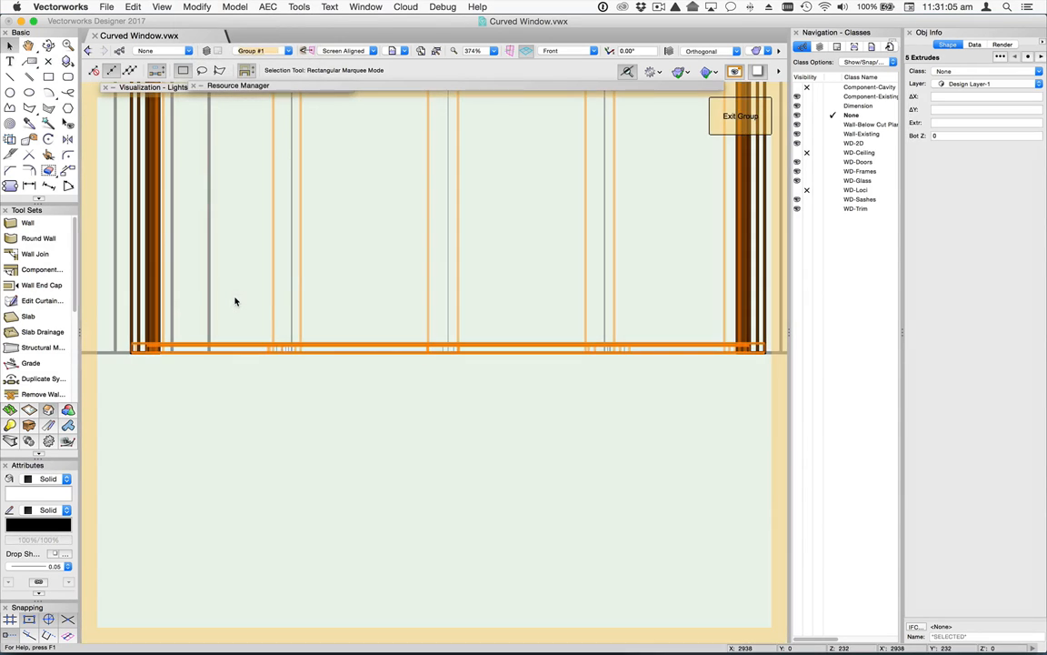
Step: Hide the objects outside the group while editing it and clear the selection
scroll(433, 243, down, 4)
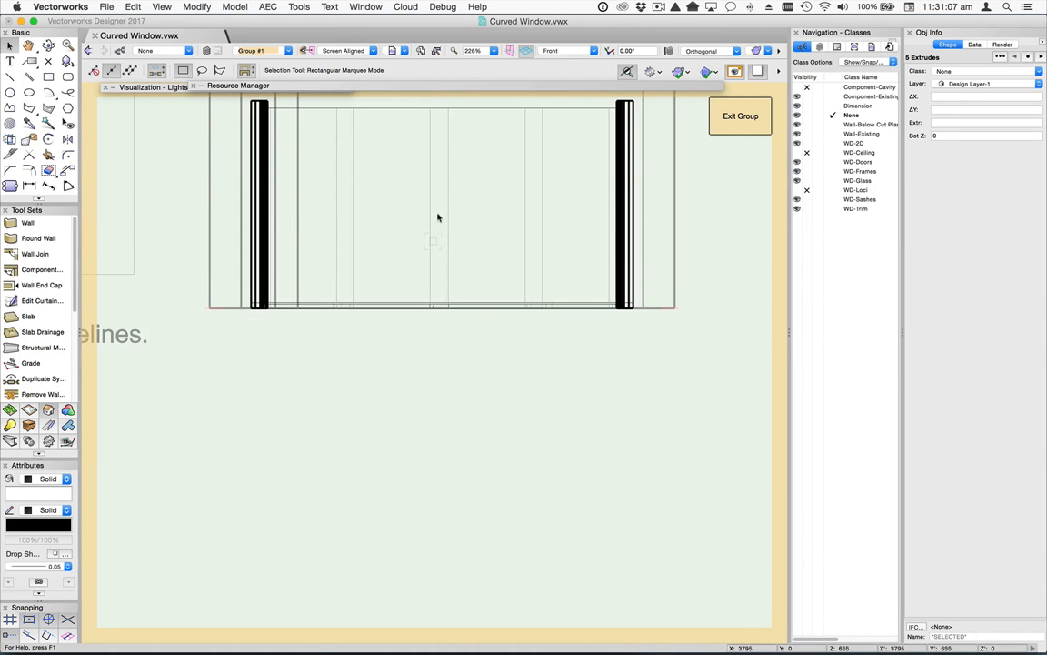
middle_drag(444, 194, 430, 377)
click(488, 325)
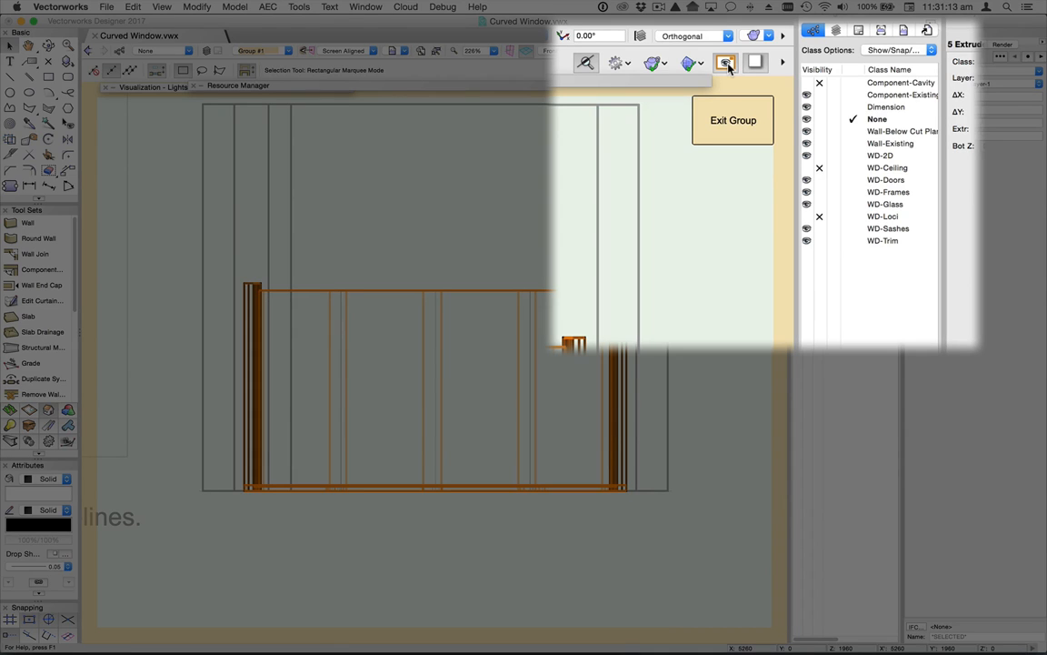
click(782, 62)
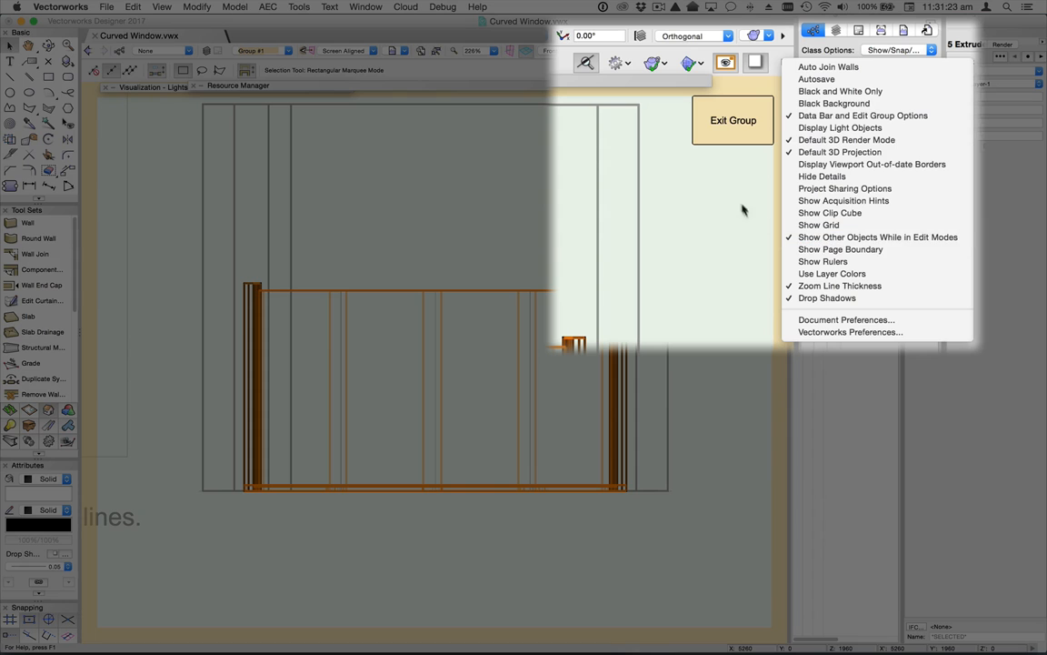
click(725, 63)
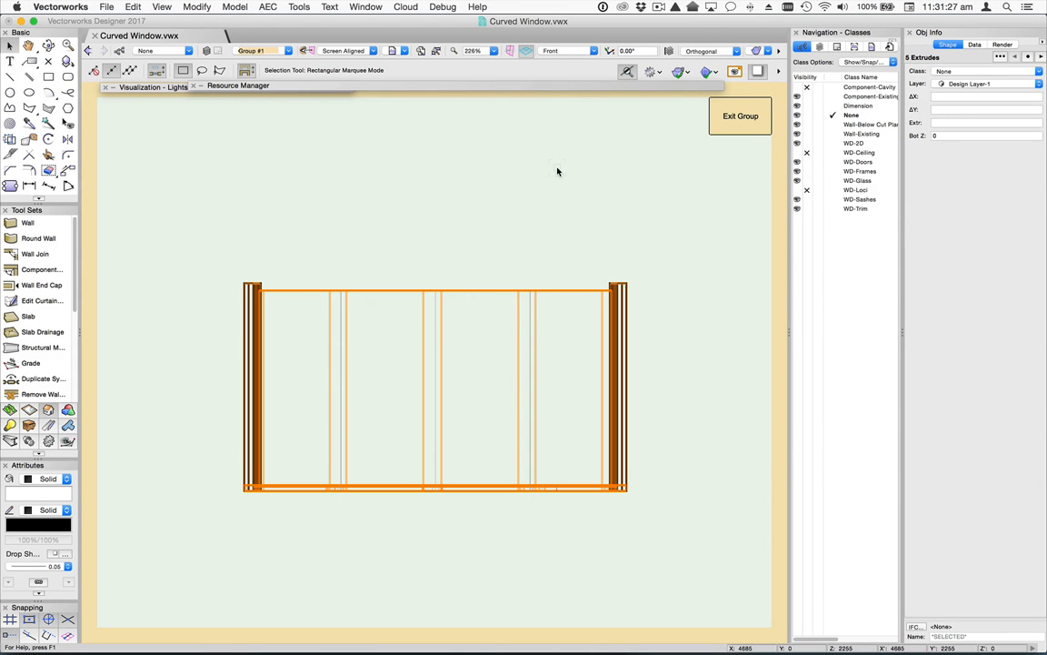
click(558, 171)
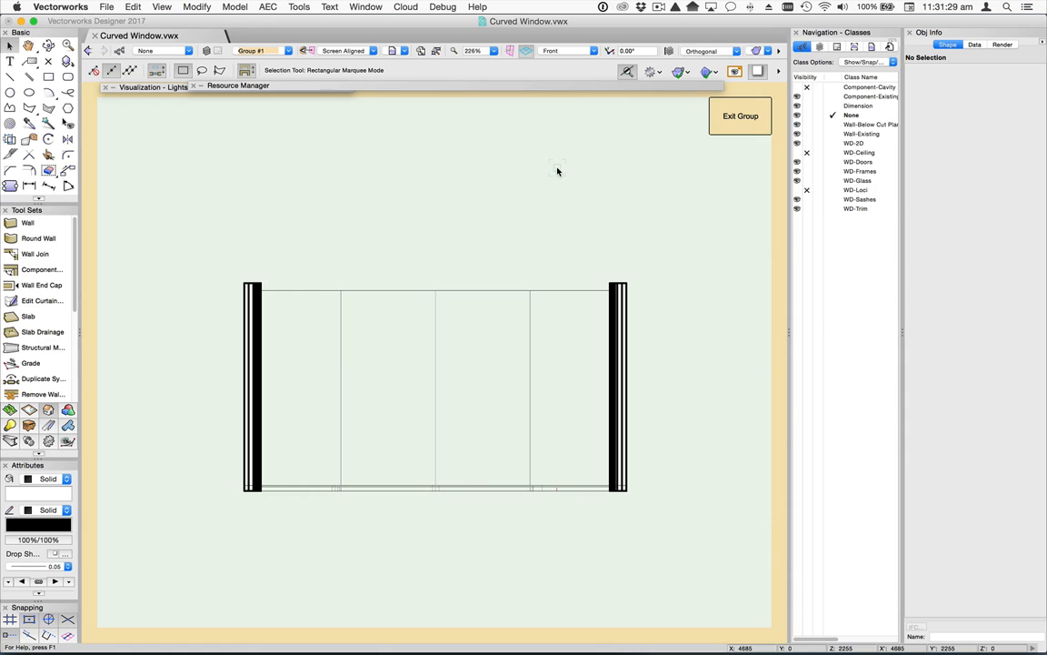
Step: Move the glass extrude up about 288 mm, and raise the curved sash extrude onto the top of the curved frame extrude
click(592, 490)
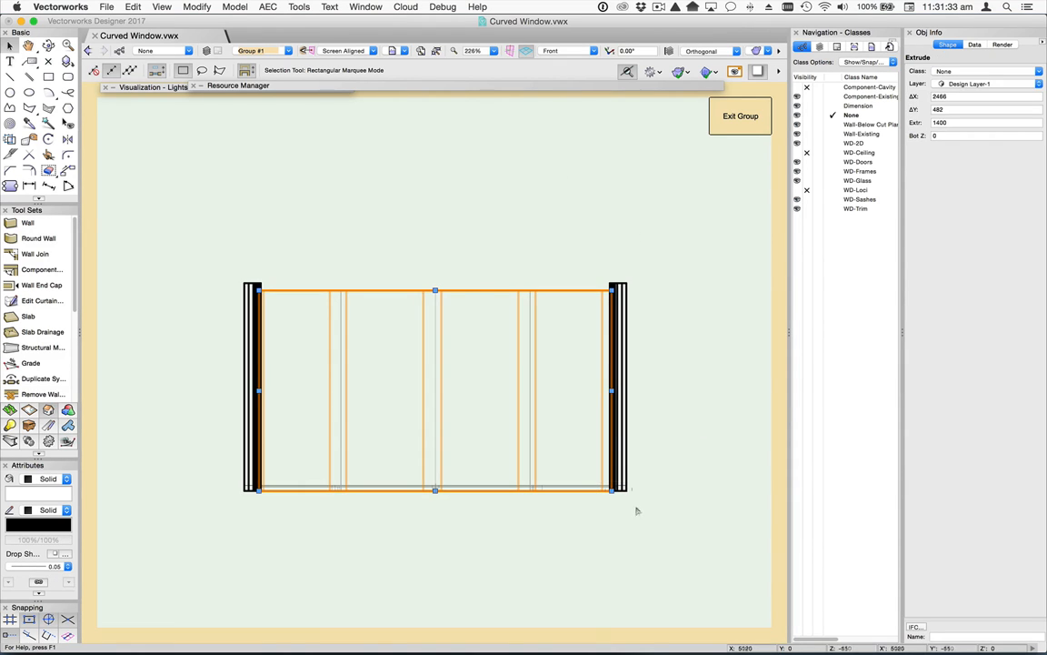
drag(460, 292, 461, 252)
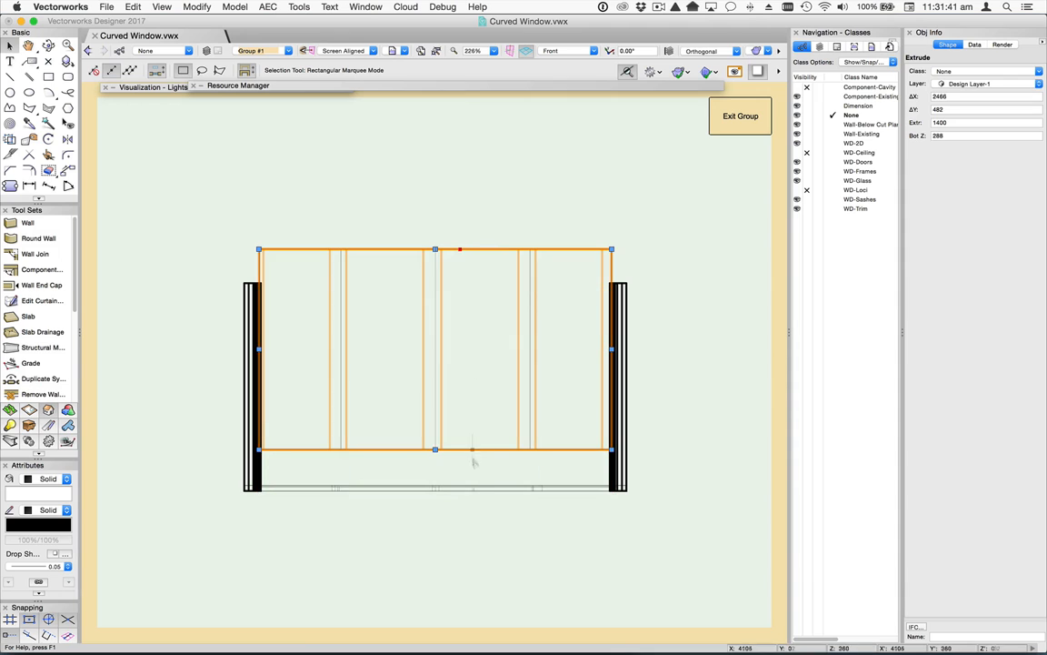
click(471, 489)
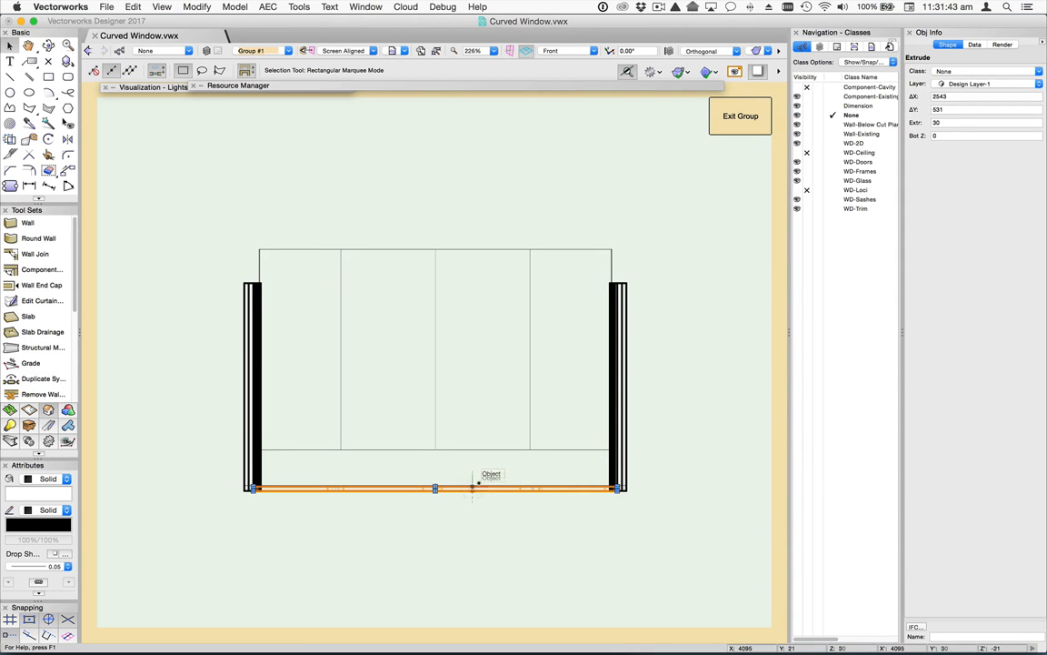
scroll(471, 481, up, 2)
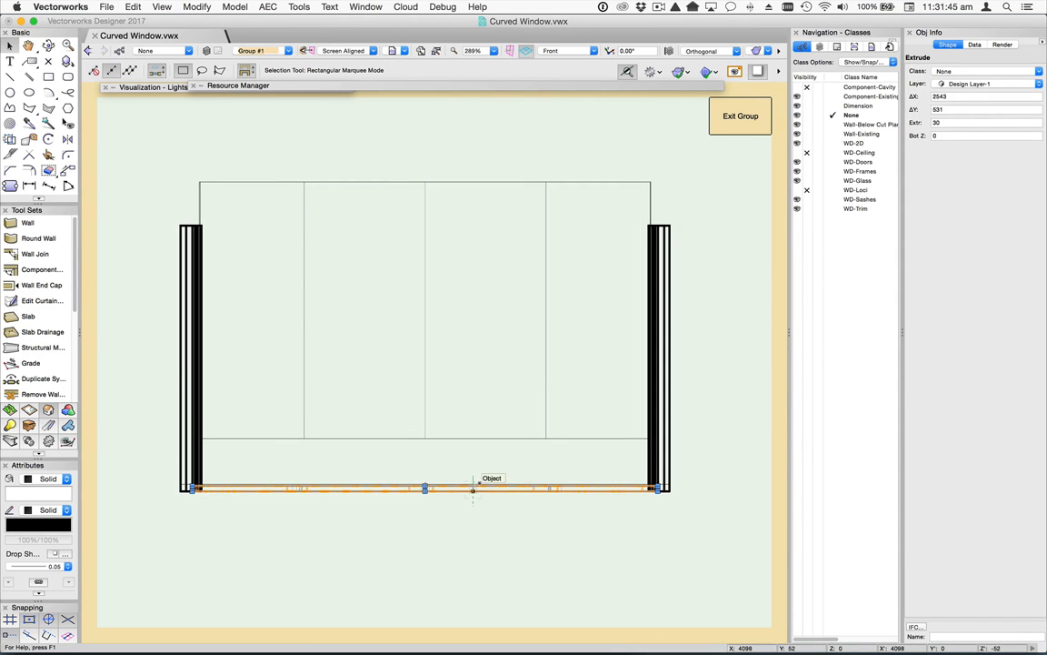
scroll(472, 481, up, 2)
mouse_move(472, 481)
mouse_down()
mouse_move(475, 453)
mouse_move(475, 494)
mouse_up()
Step: Duplicate the curved frame extrude downward and snap the copy's top edge to the bottom of the jambs, at a bottom Z of -40 mm
click(475, 468)
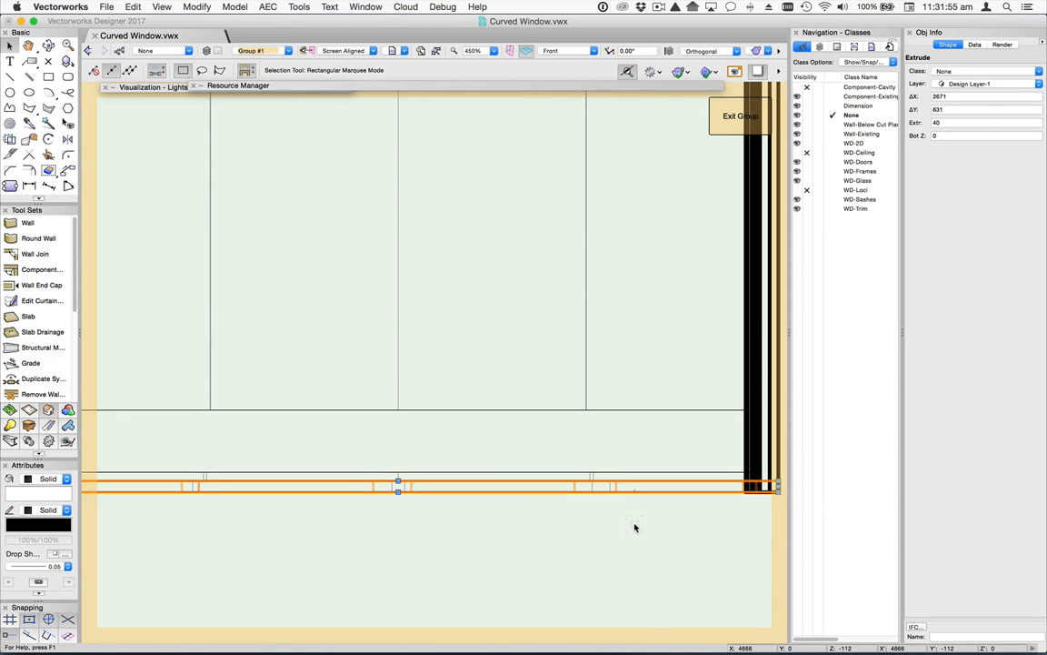
scroll(446, 374, down, 2)
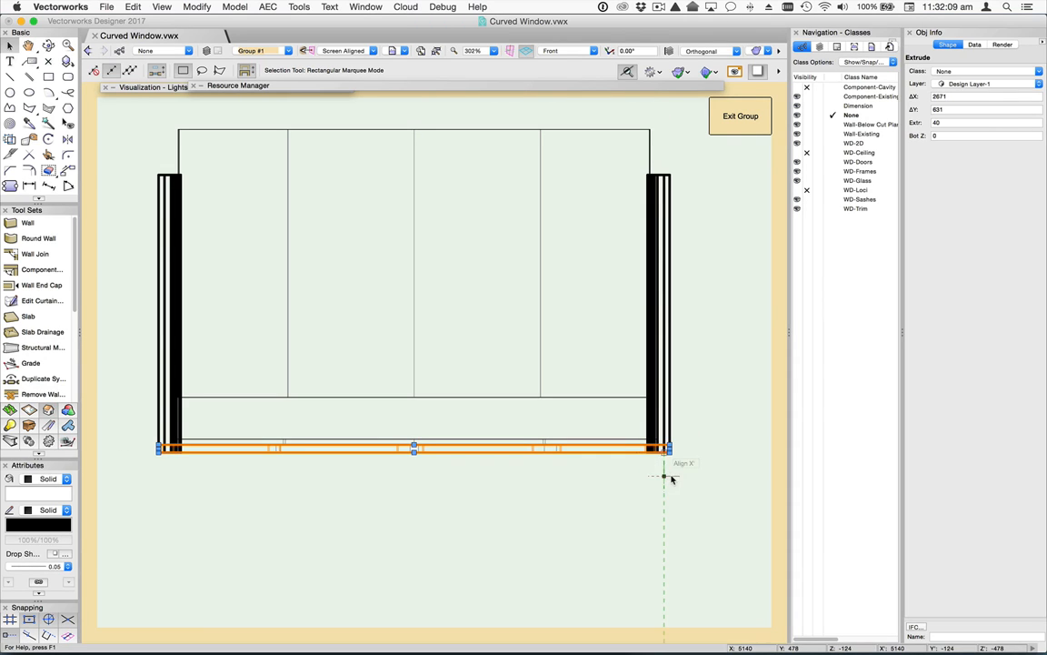
drag(602, 446, 607, 486)
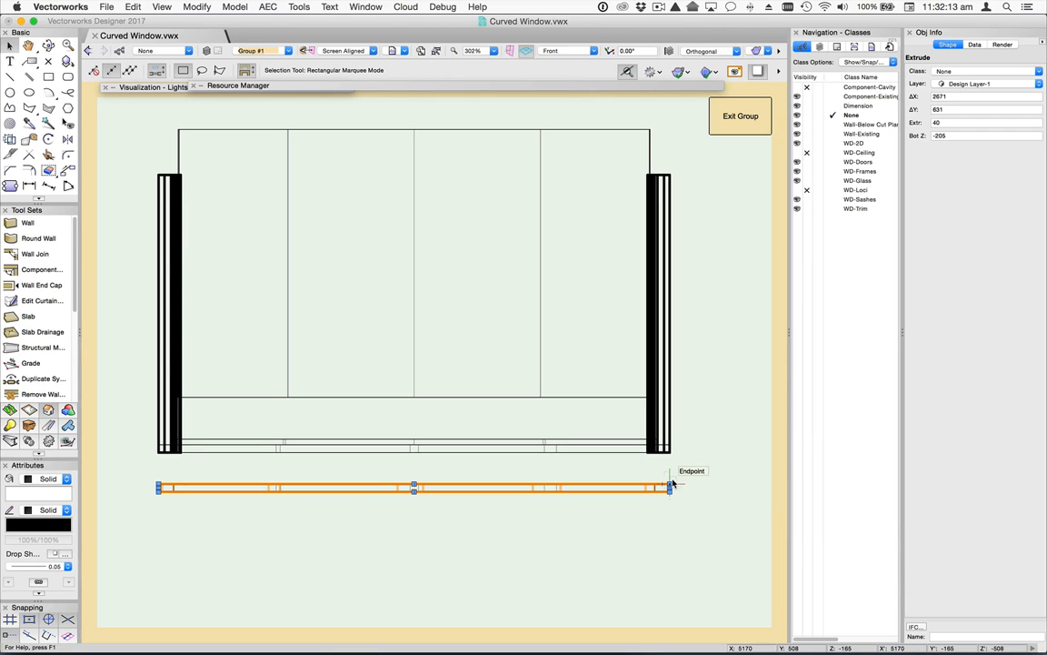
click(677, 485)
drag(670, 484, 669, 450)
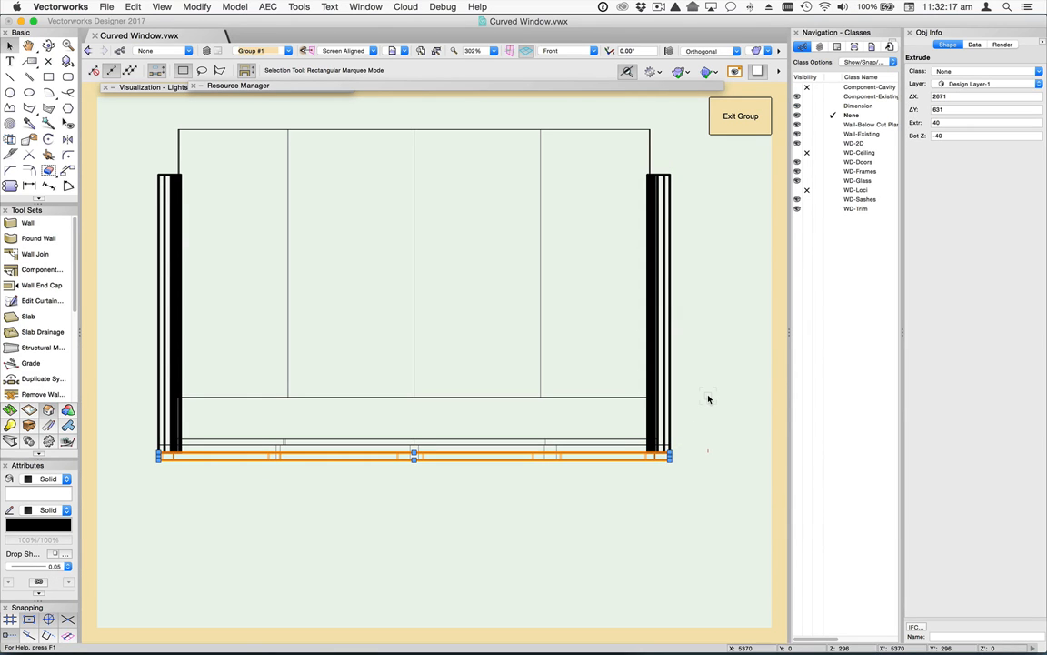
Step: Move the duplicated curved frame extrude up by a Z offset of 1500 onto the top of the jambs, and deselect it
click(186, 6)
mouse_move(189, 22)
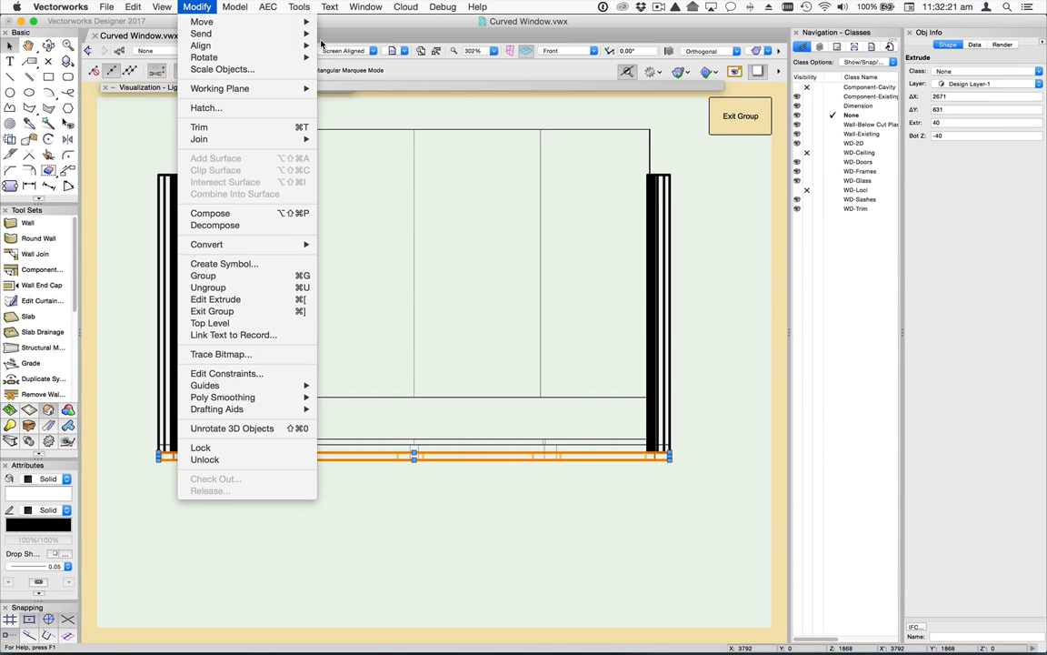
click(344, 38)
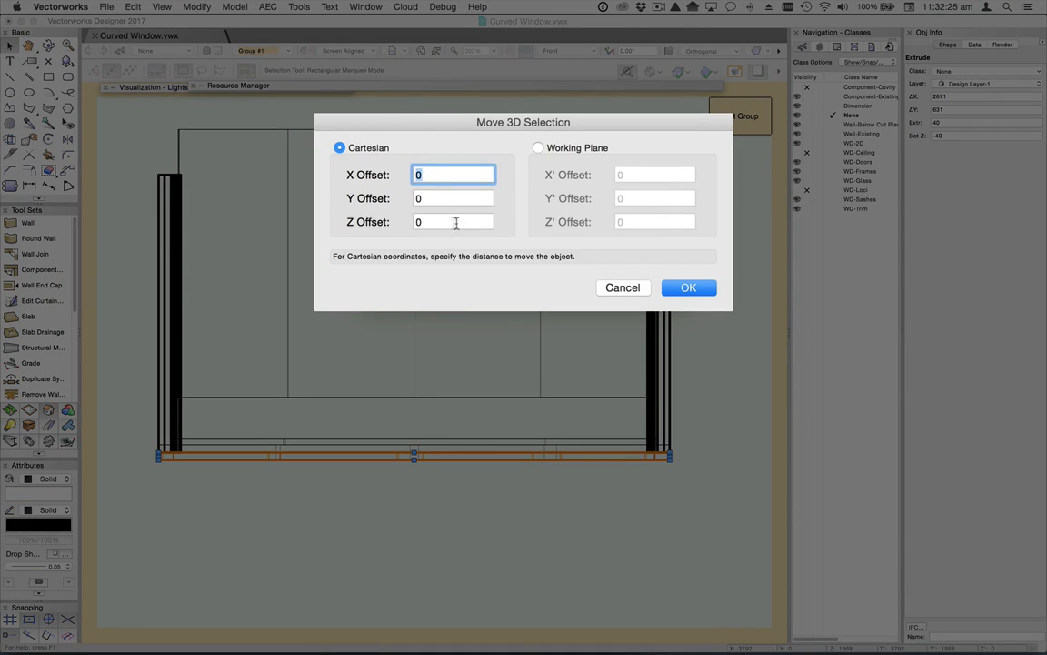
click(455, 222)
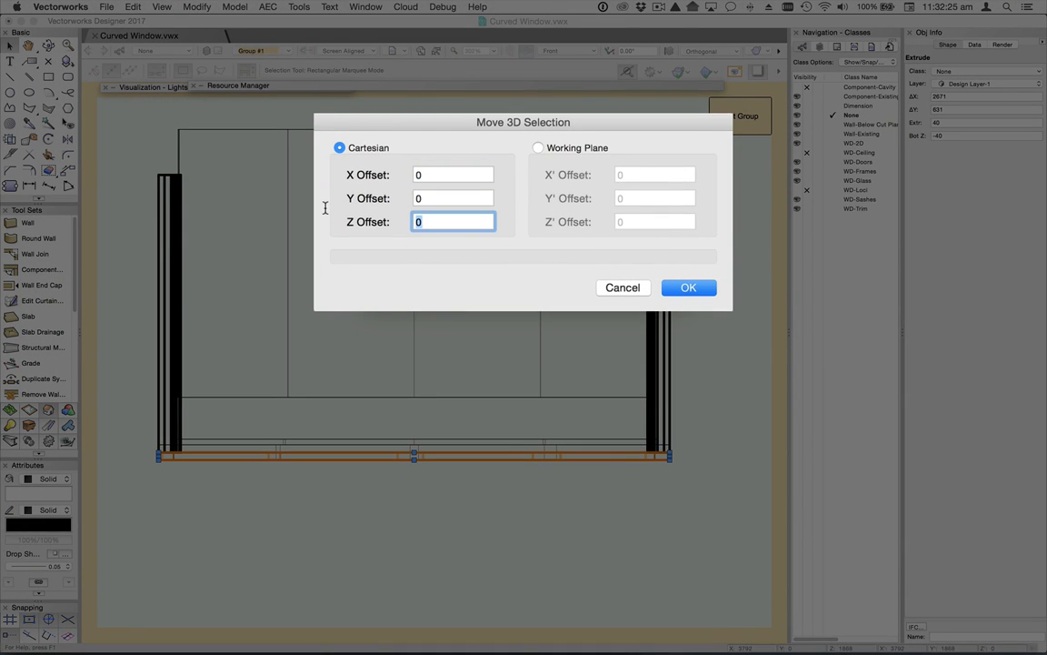
text(1500)
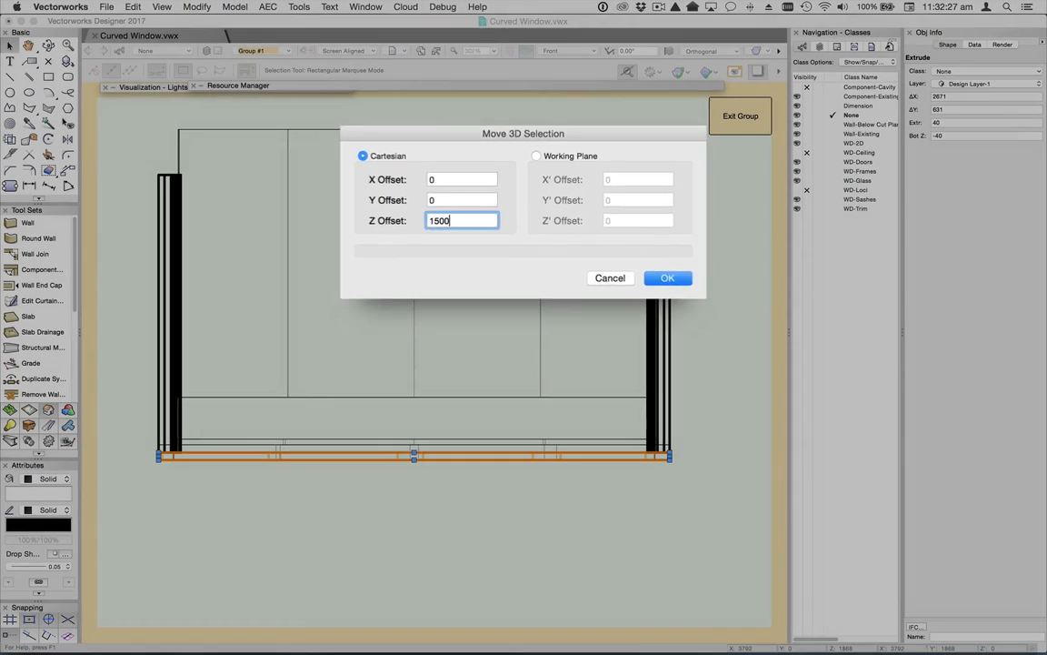
key(Return)
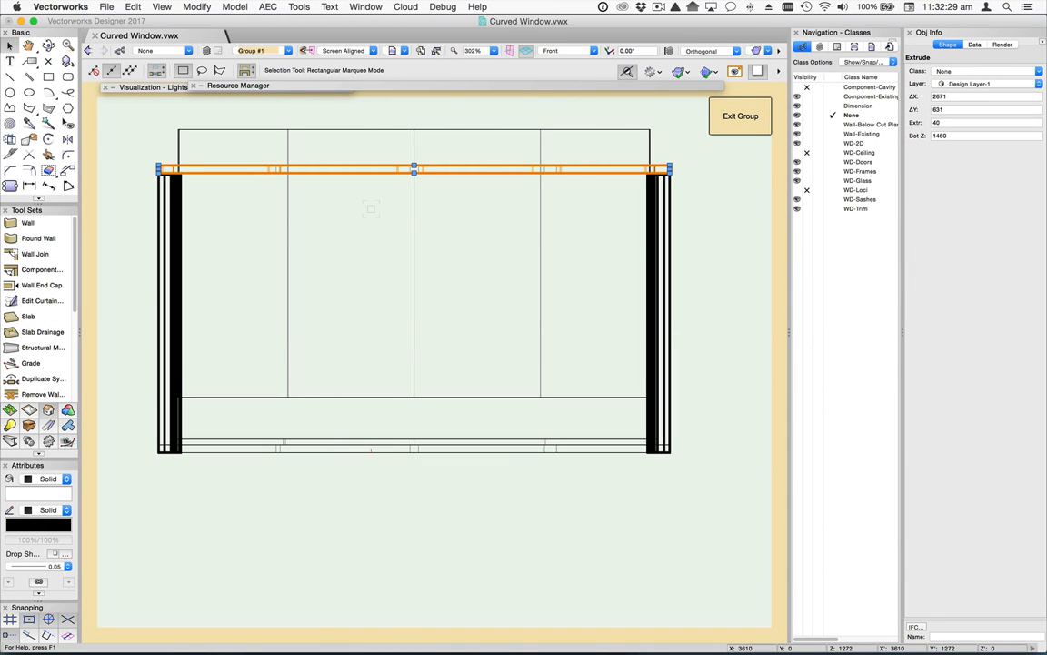
click(719, 212)
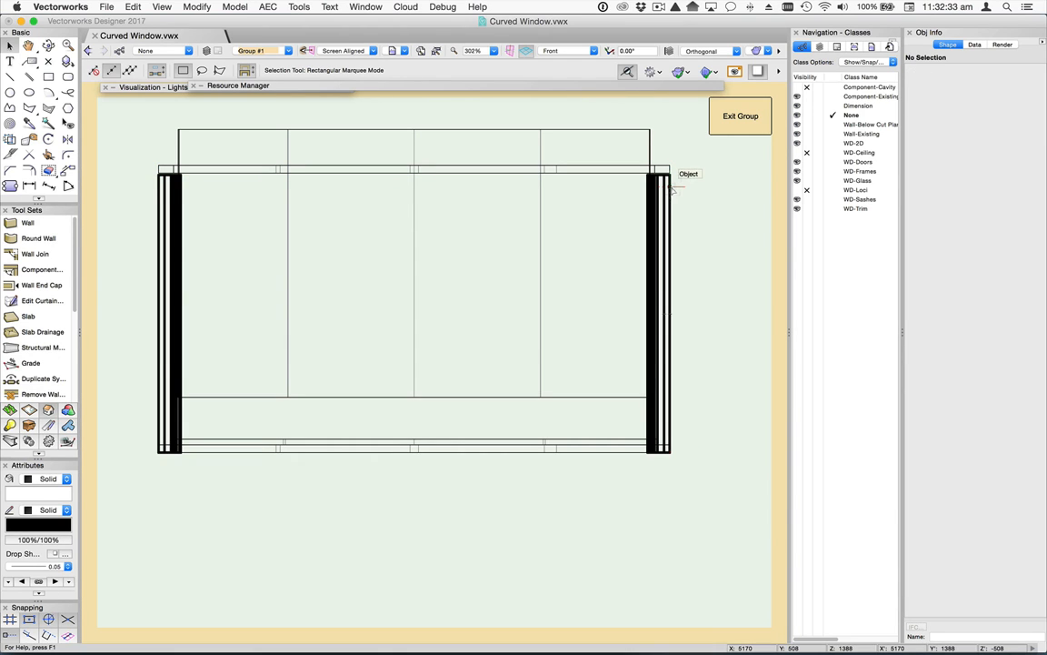
Step: Set the line thickness of the frame jamb extrude to 0.13
click(672, 190)
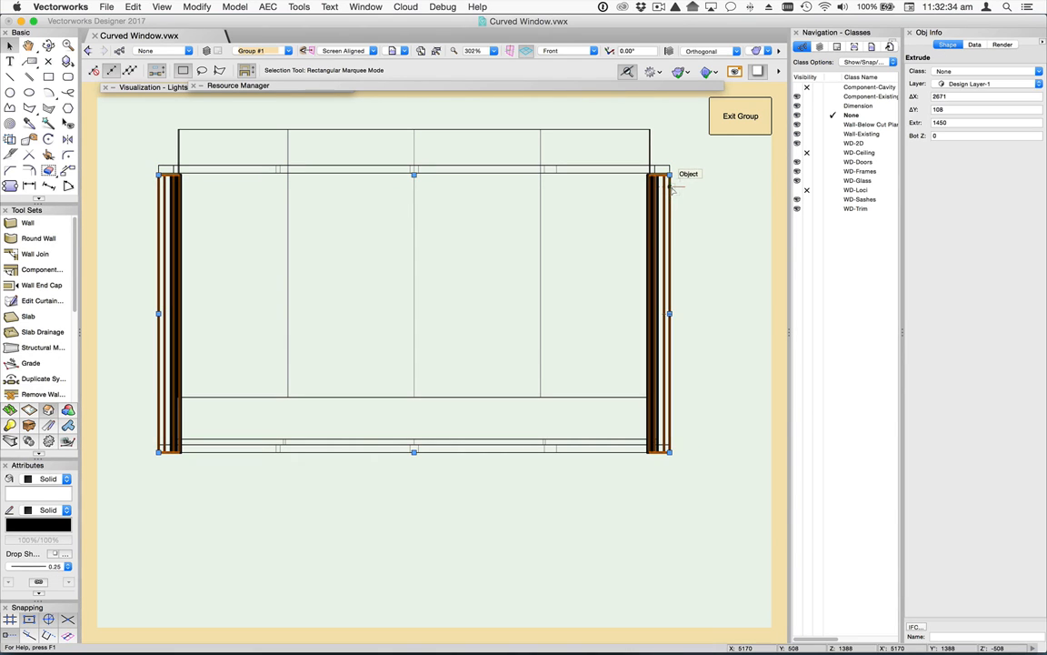
click(54, 568)
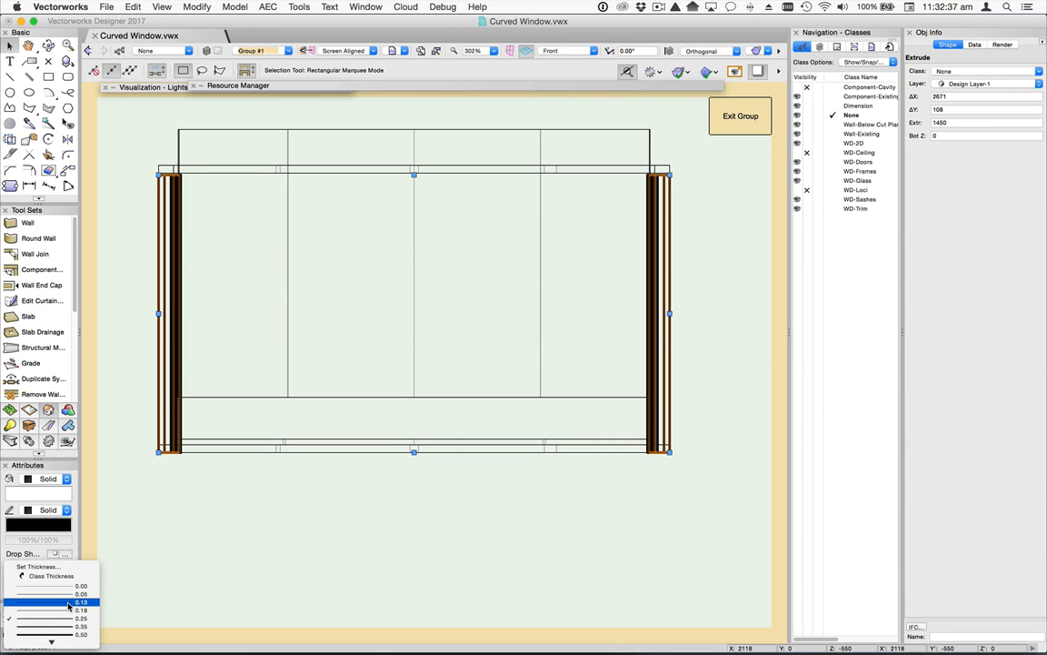
click(68, 603)
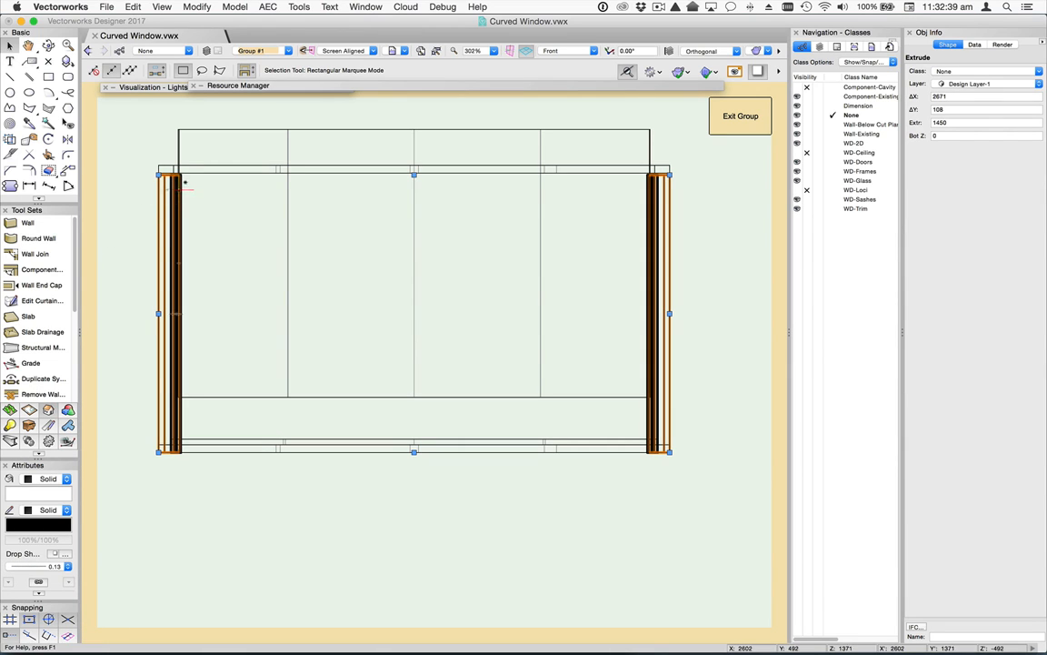
Step: In the Right Isometric view, combine the frame jambs with the upper and lower curved frame extrudes using Add Solids
click(595, 52)
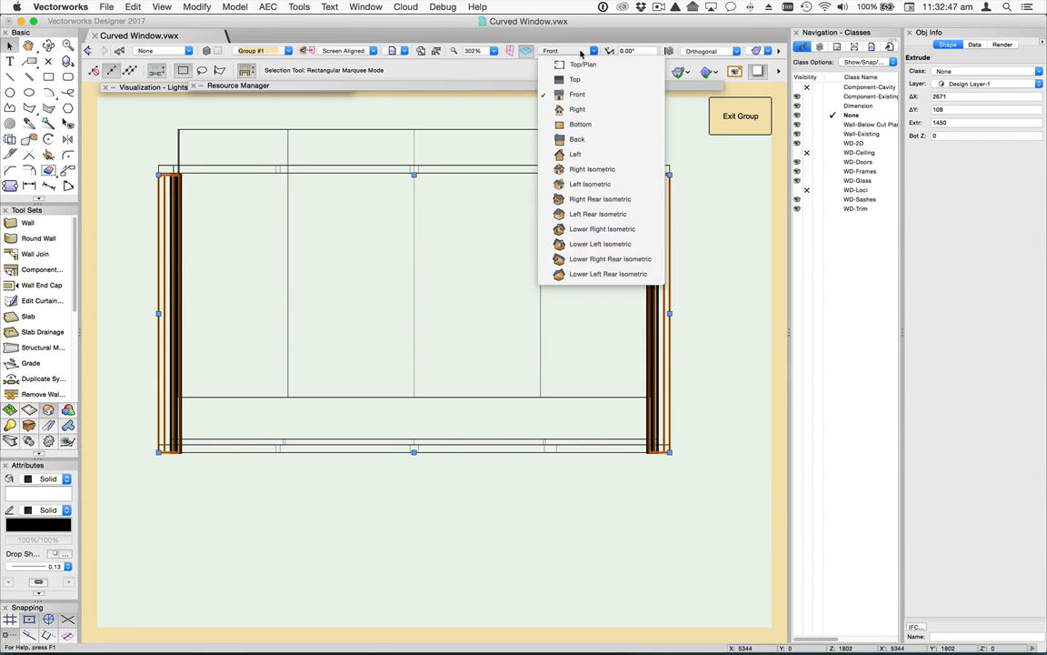
click(628, 174)
key(super+4)
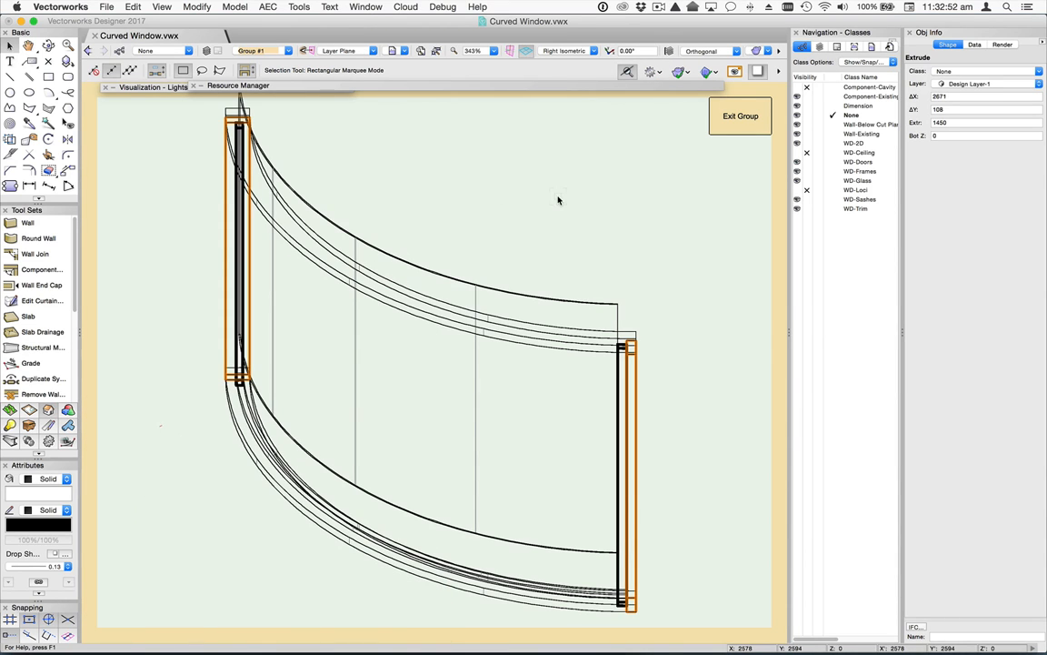
click(558, 200)
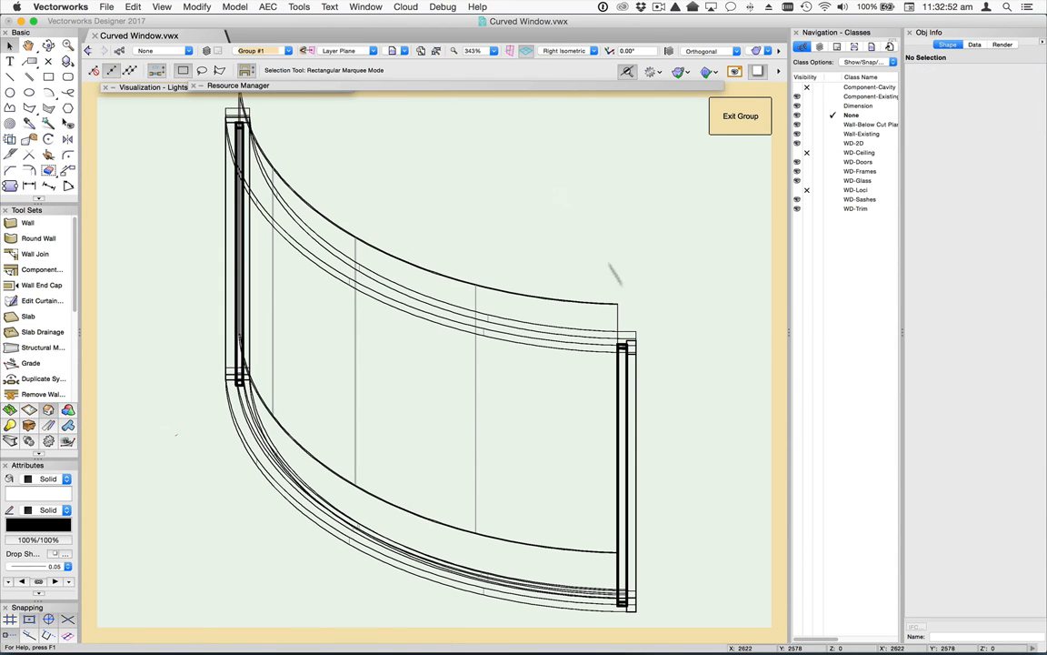
click(639, 367)
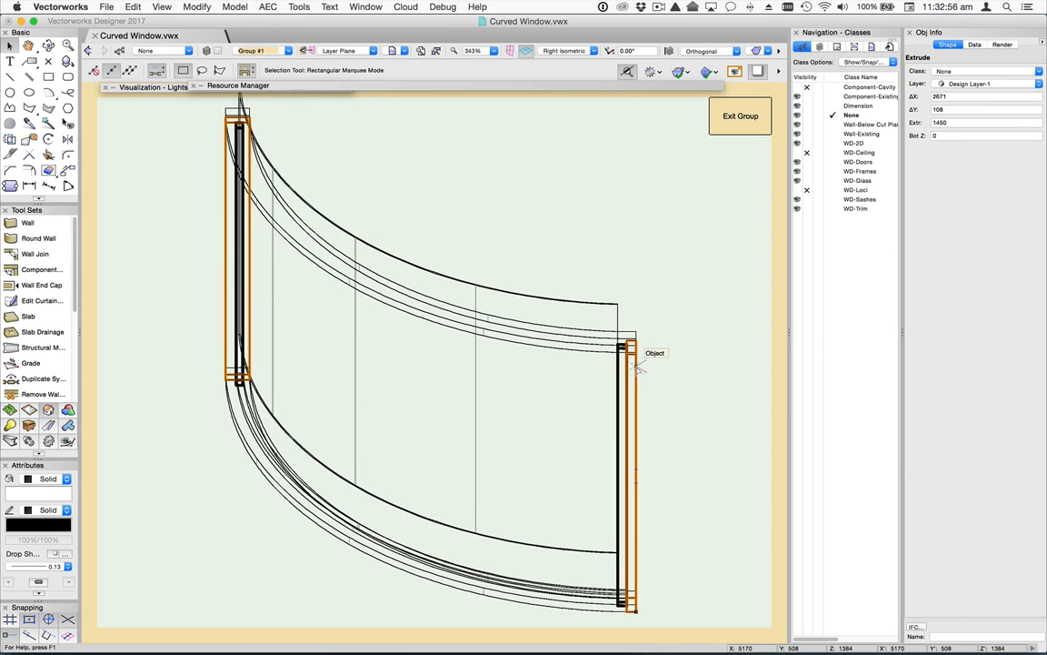
shift+click(633, 333)
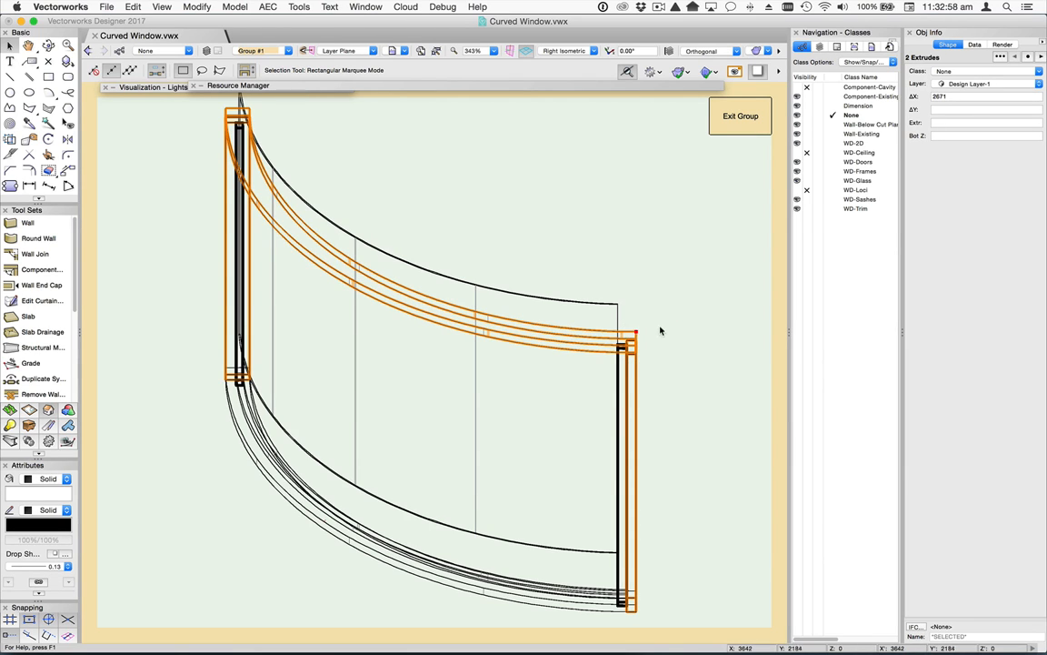
shift+click(514, 541)
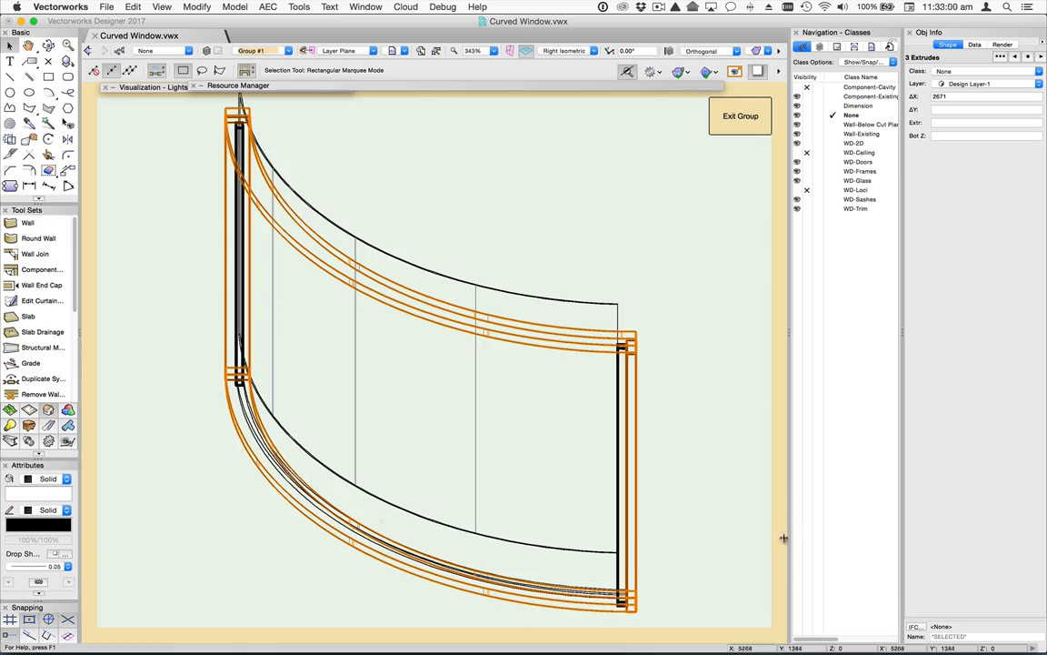
click(228, 7)
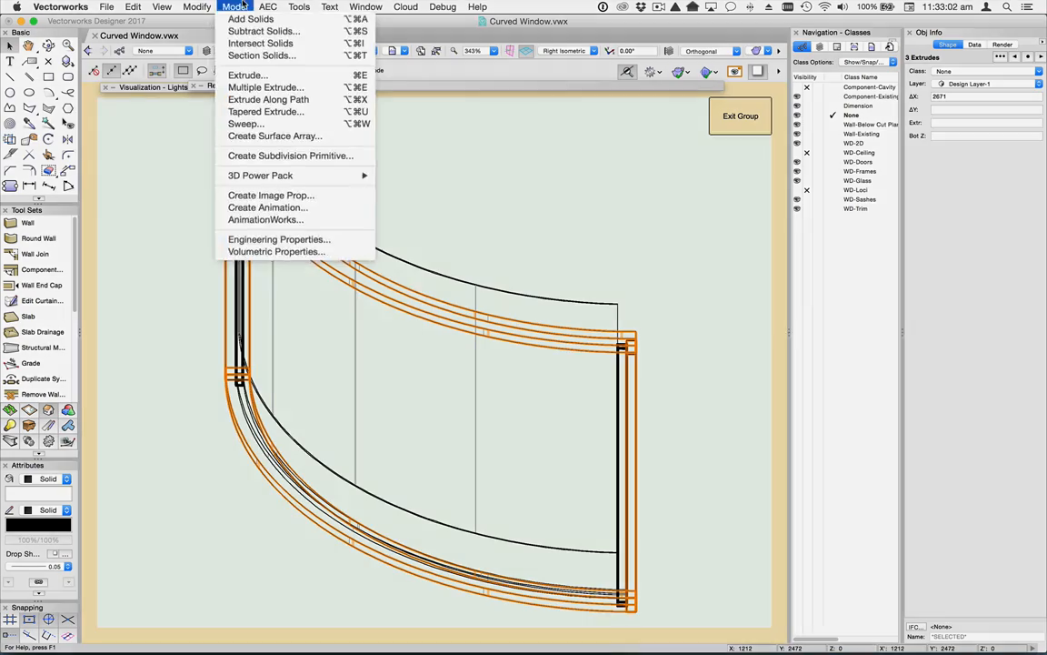
click(227, 12)
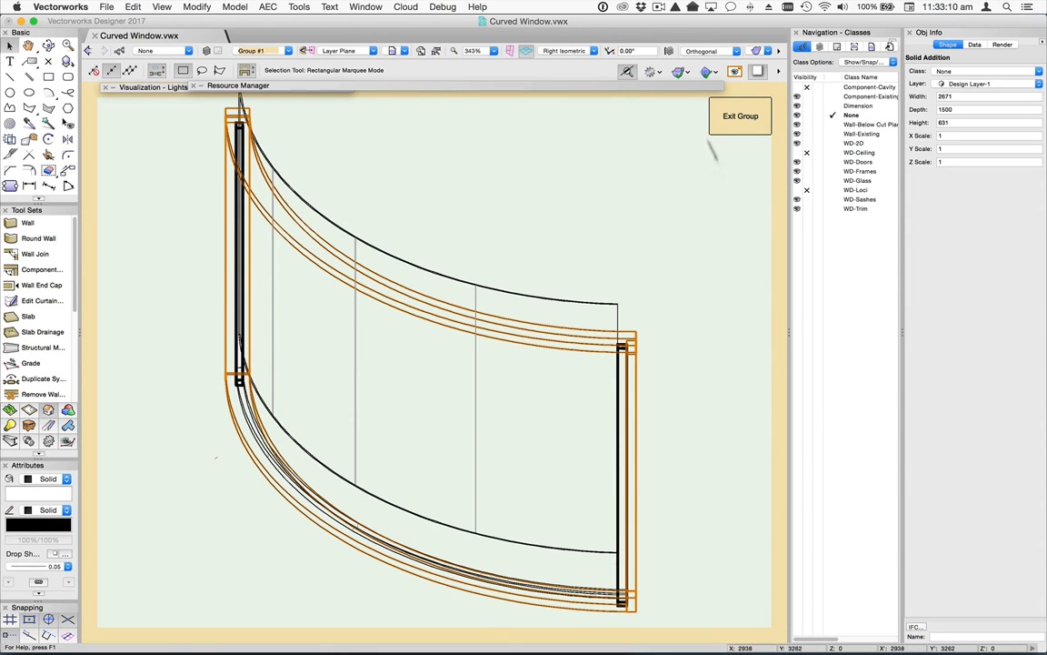
Step: In the Front view, duplicate the curved sash extrude upward, placing the copy against the underside of the frame head at a bottom Z of 1430
click(579, 51)
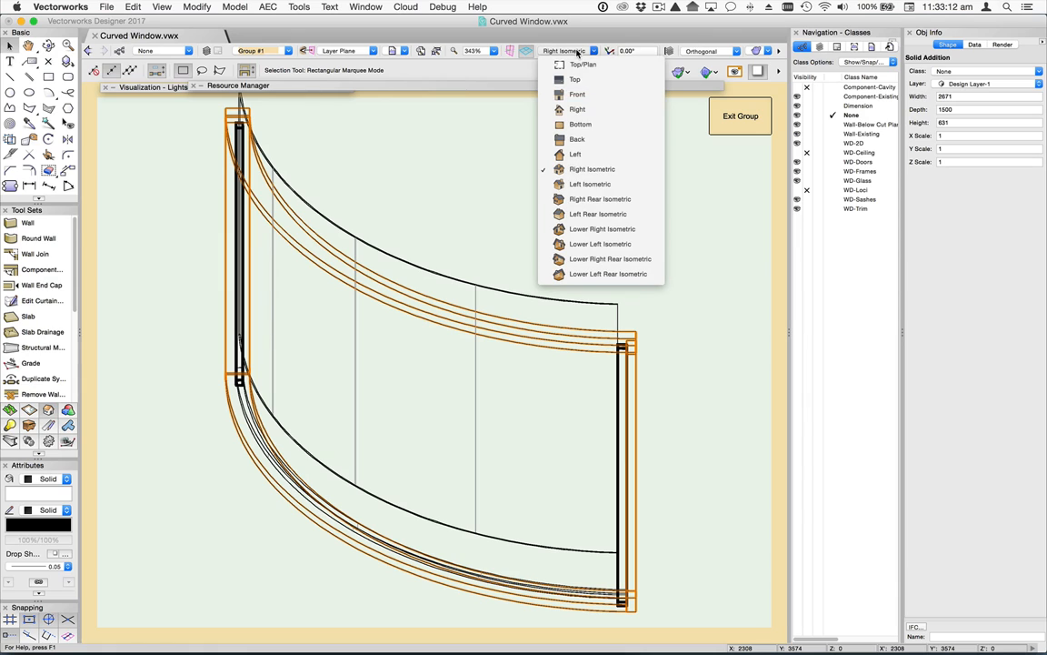
click(577, 94)
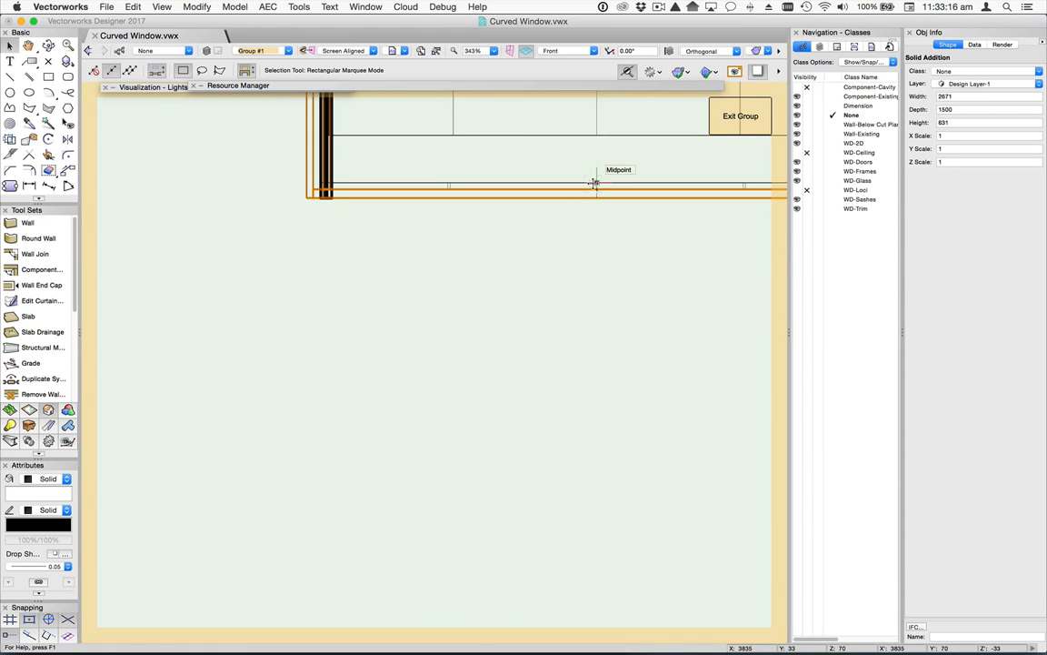
key(super+6)
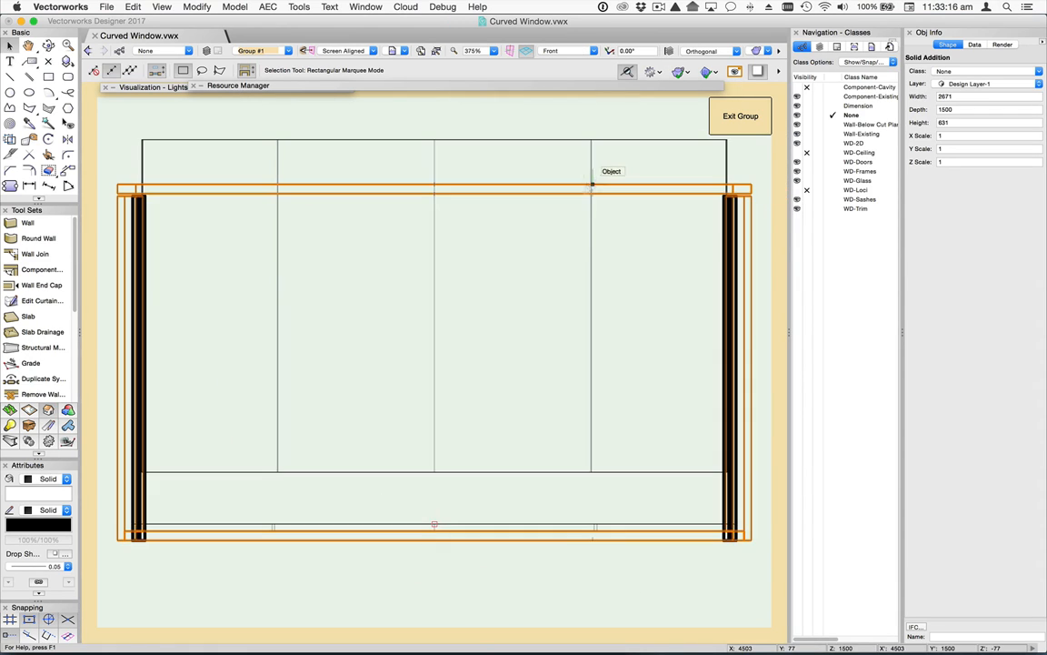
click(668, 525)
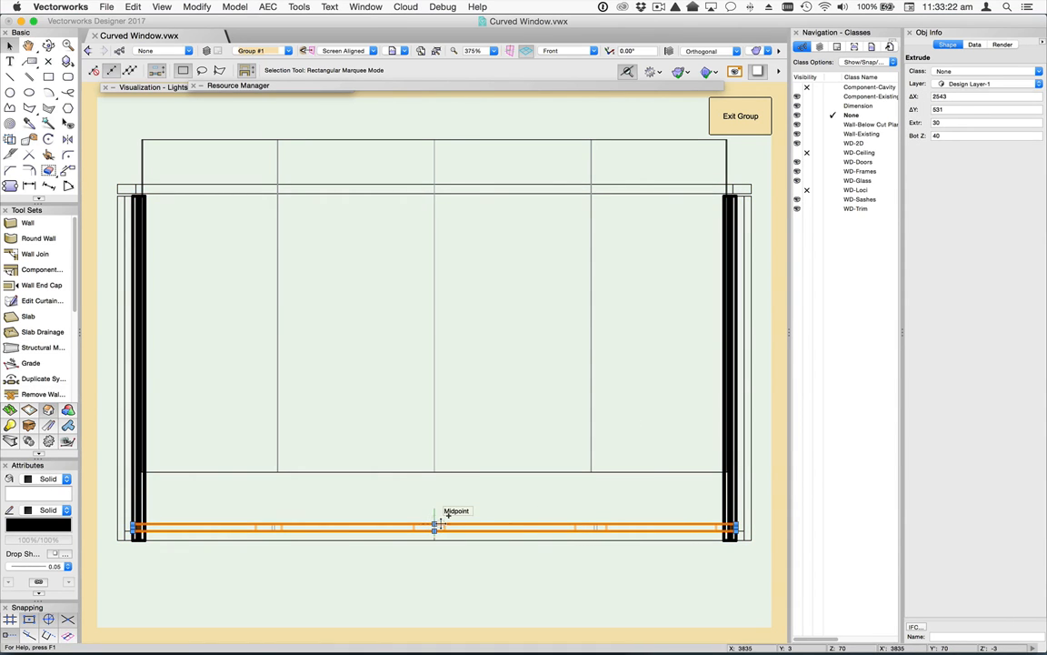
drag(437, 524, 434, 196)
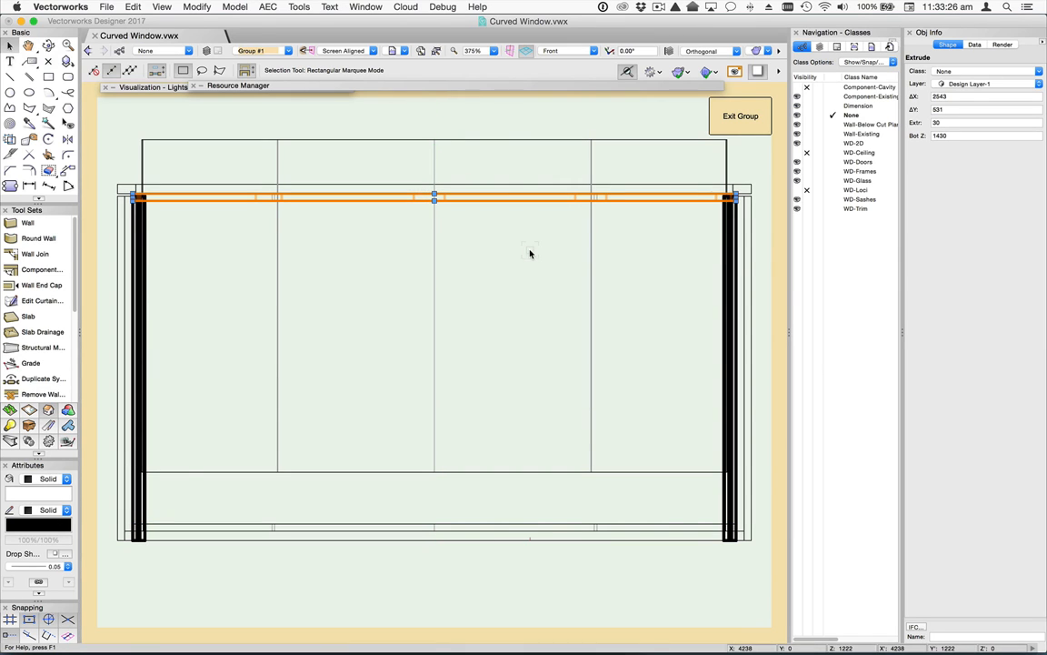
Step: Shorten the vertical sash extrude to fit between the upper and lower sash rails, with an extrusion of 1360 and bottom Z of 70
click(728, 210)
click(728, 210)
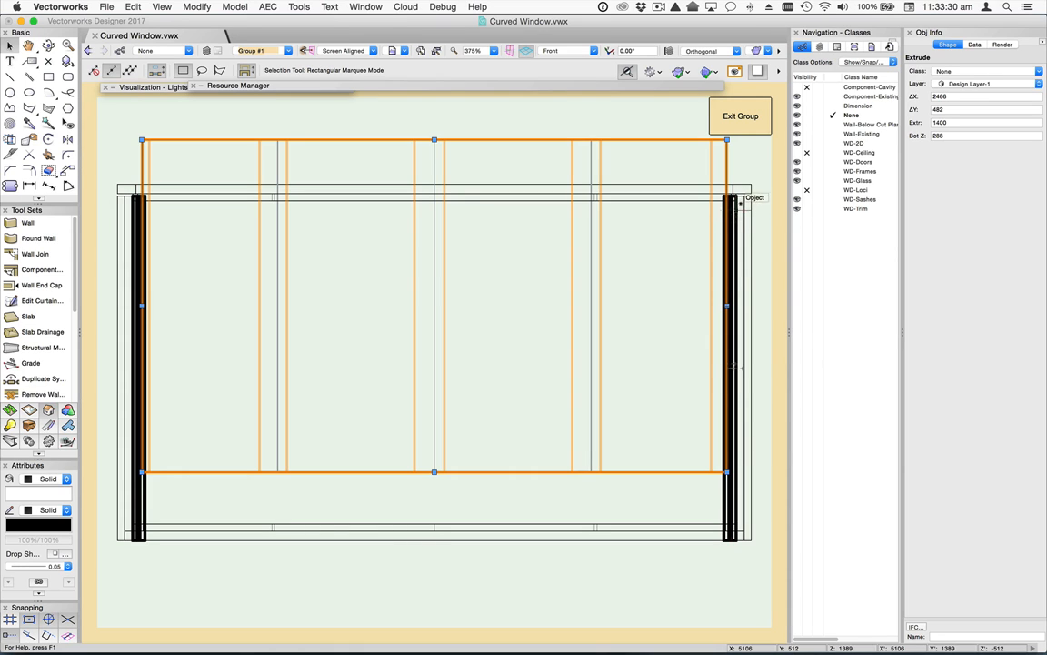
click(738, 203)
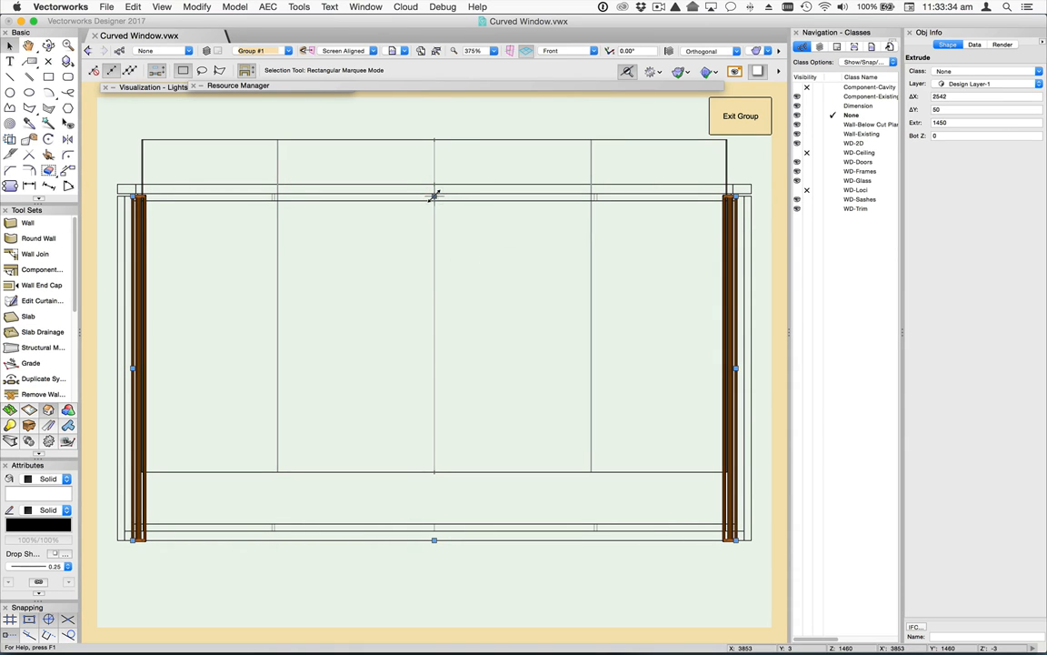
mouse_move(435, 196)
mouse_down()
mouse_move(440, 233)
mouse_move(445, 201)
mouse_up()
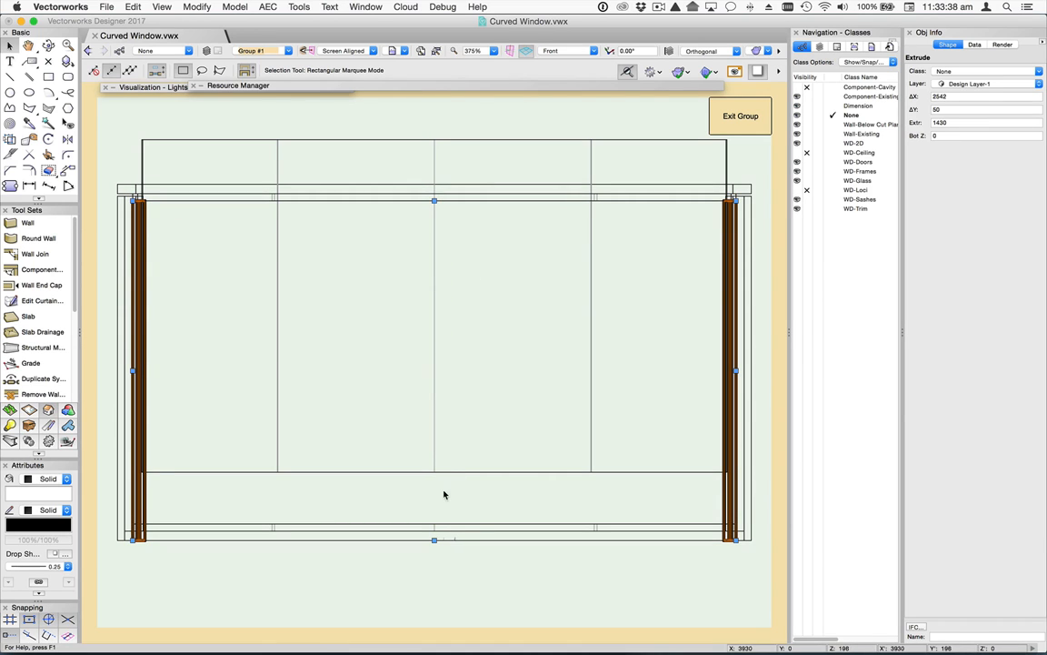
drag(433, 540, 434, 525)
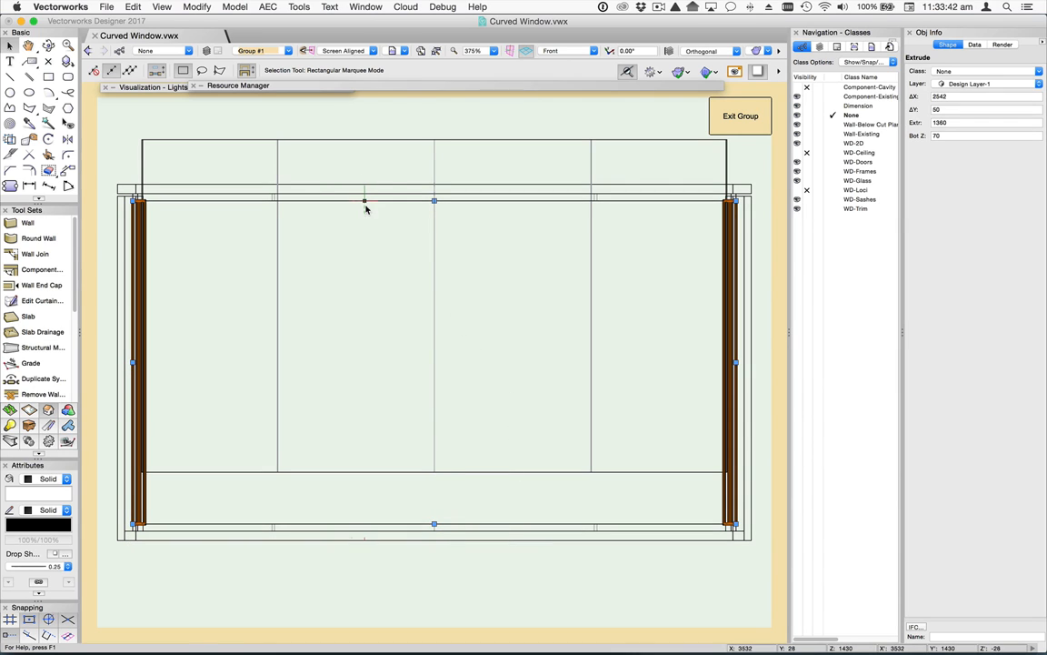
Step: Add the two curved sash rails and the vertical sash extrude into one solid and set its line thickness to 0.13
shift+click(367, 201)
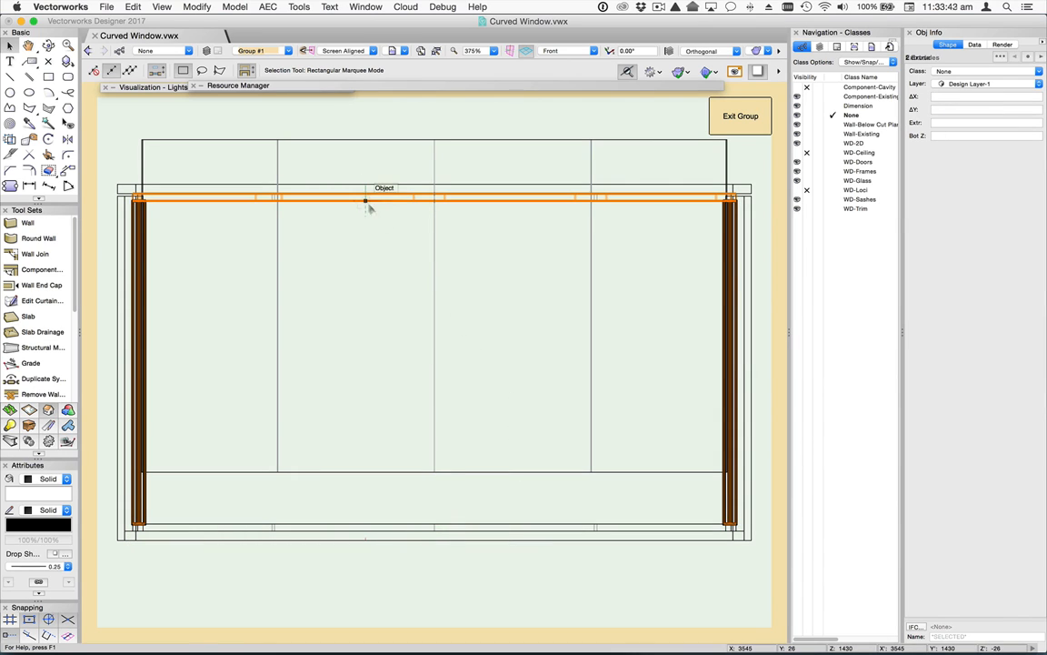
shift+click(401, 526)
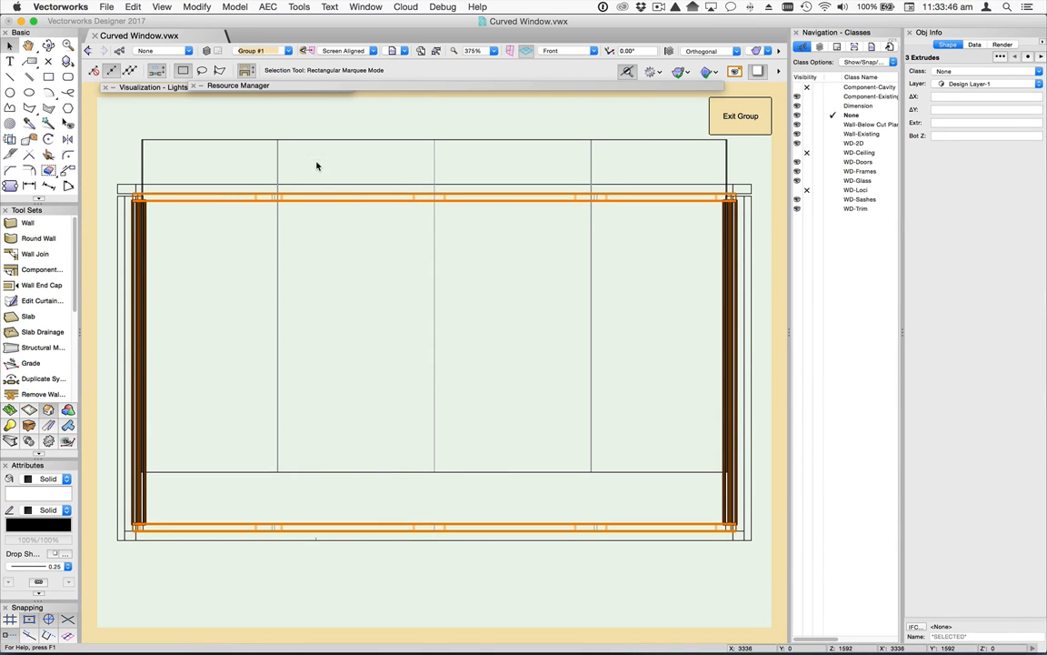
click(238, 6)
click(246, 20)
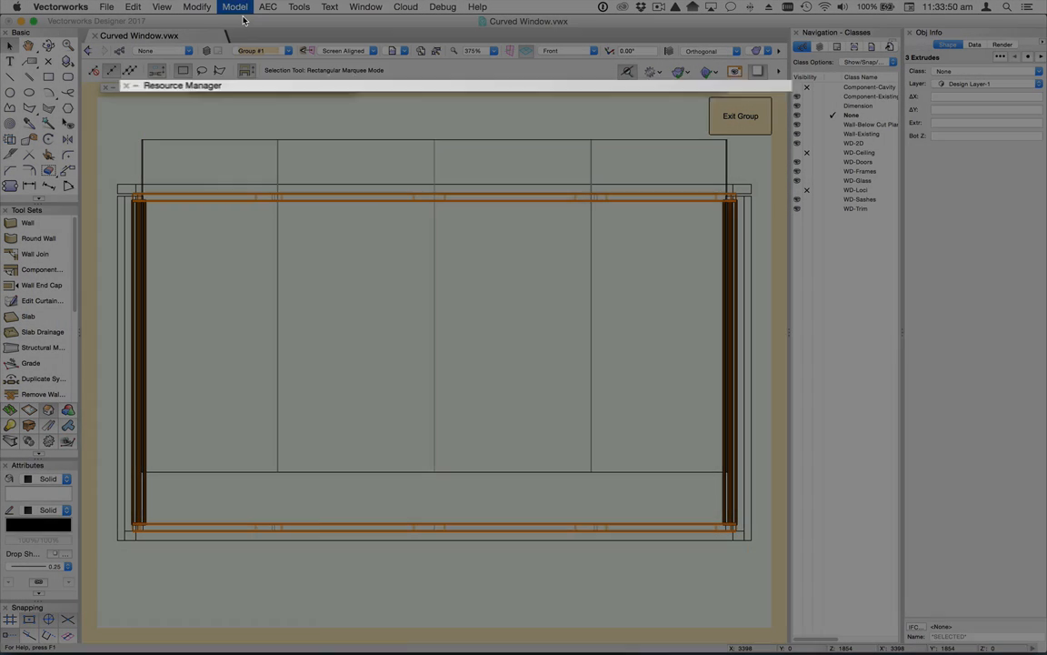
click(45, 568)
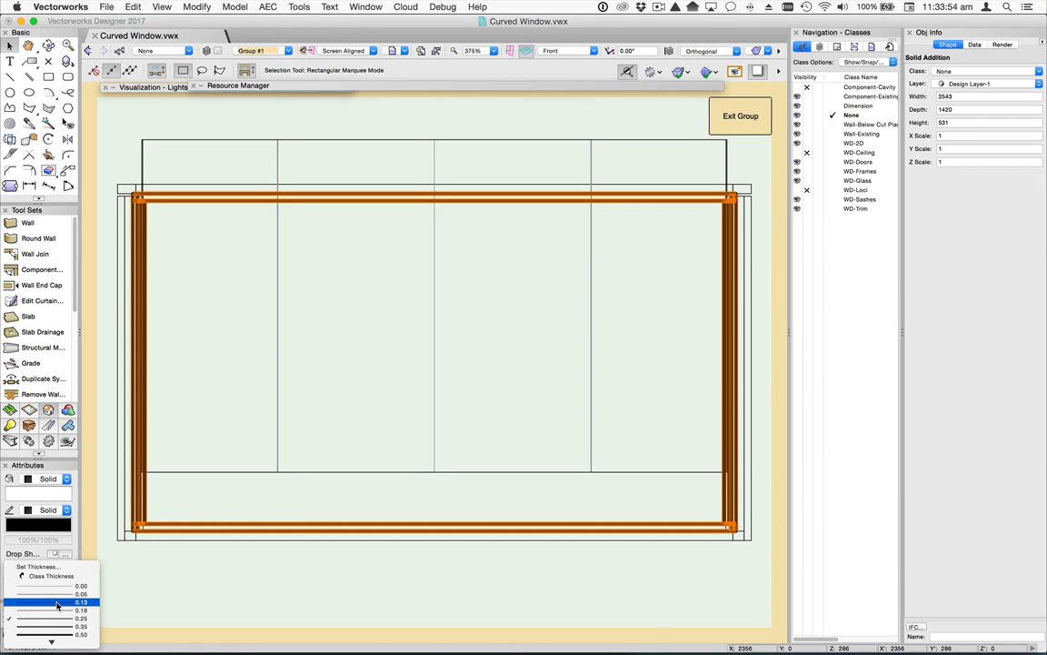
click(57, 606)
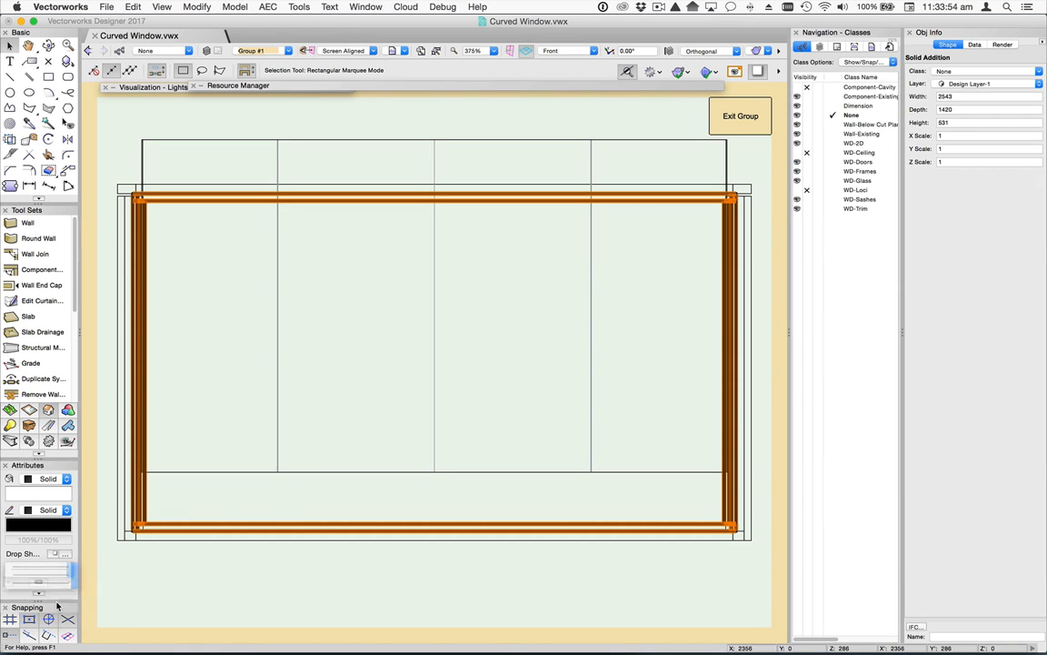
Step: Resize the glass extrude to fit between the sash rails, with an extrusion of 1360 and bottom Z of 70
click(432, 264)
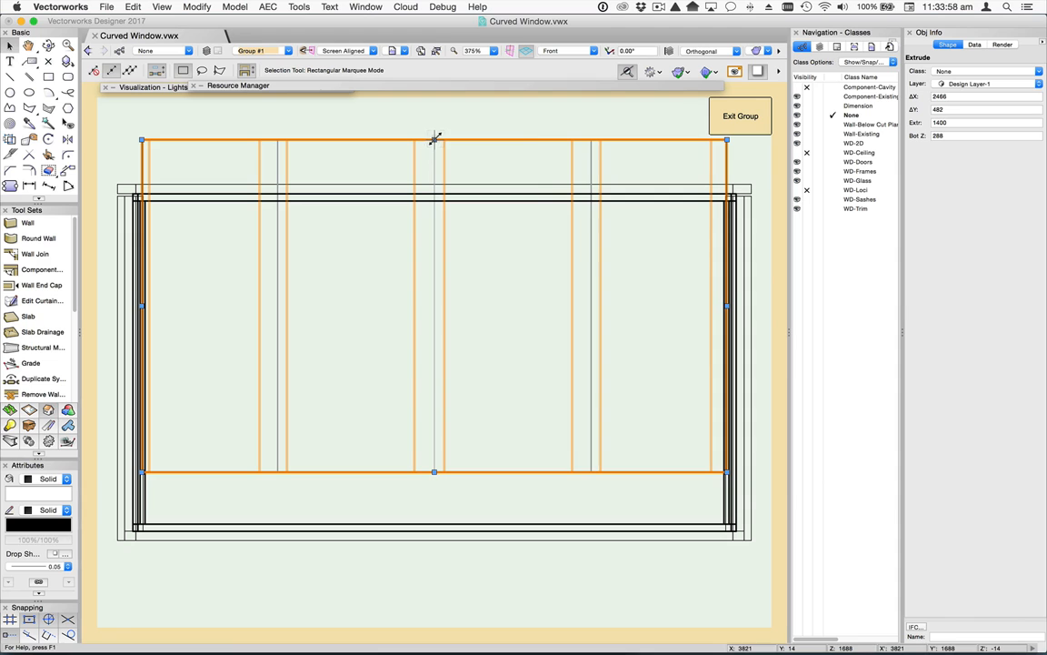
drag(434, 141, 434, 200)
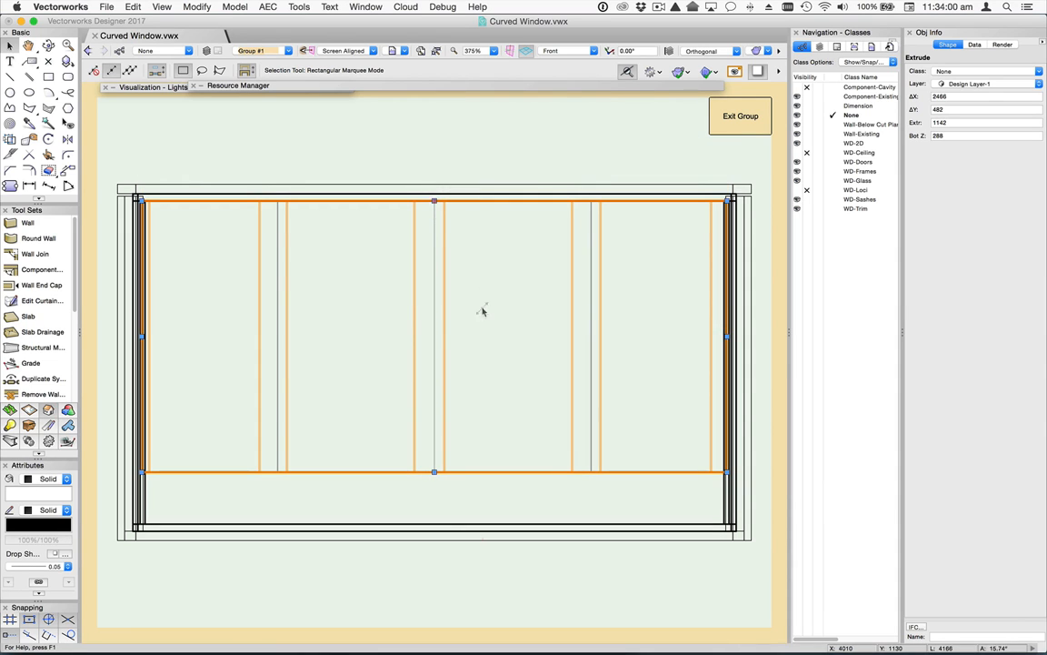
drag(433, 472, 433, 524)
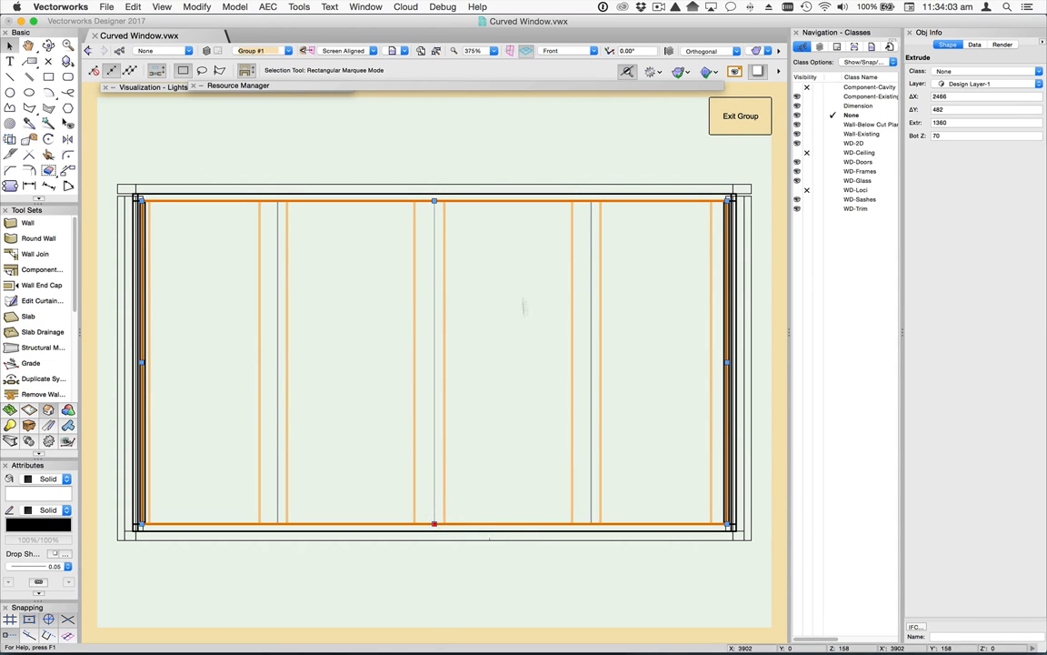
Step: Examine the window group in a shaded Right Isometric view, orbiting to check the joint between the frame jambs and head
click(586, 56)
click(602, 168)
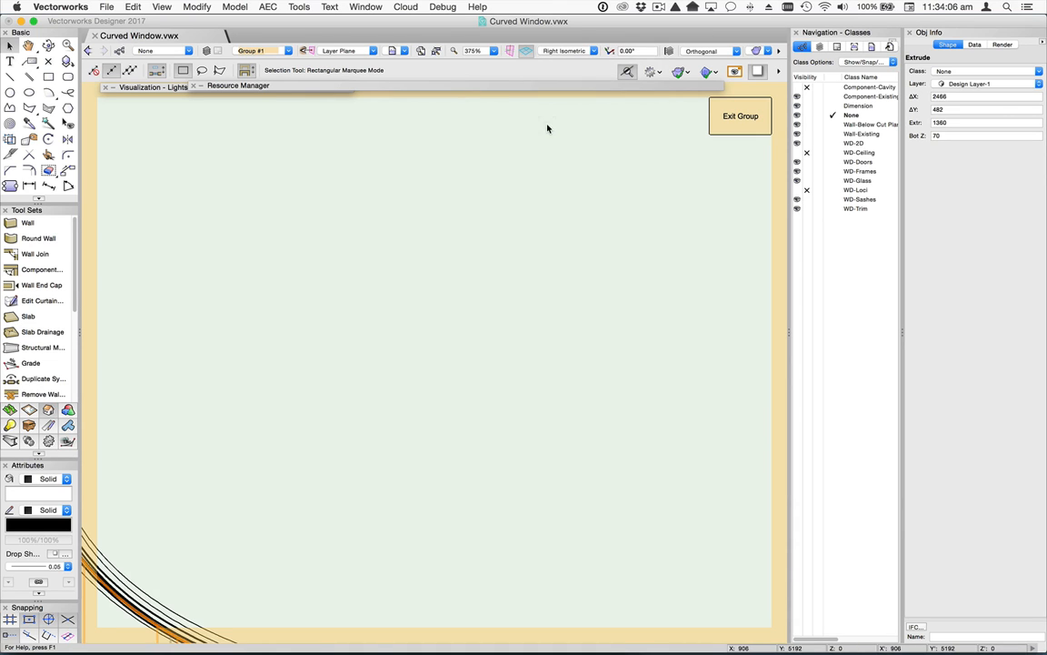
key(super+6)
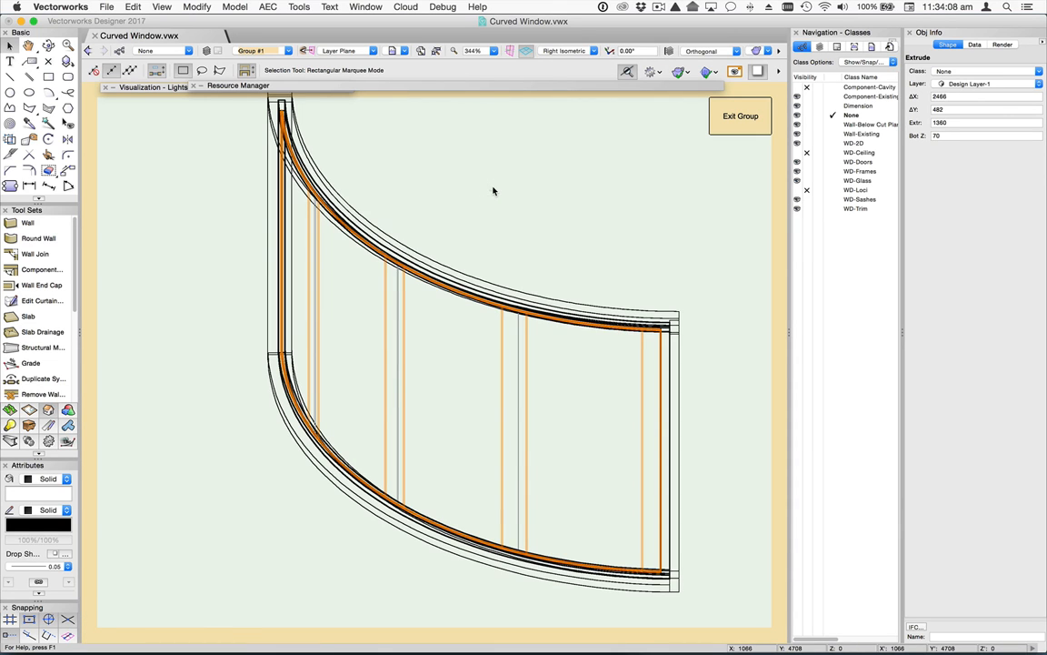
key(super+shift+g)
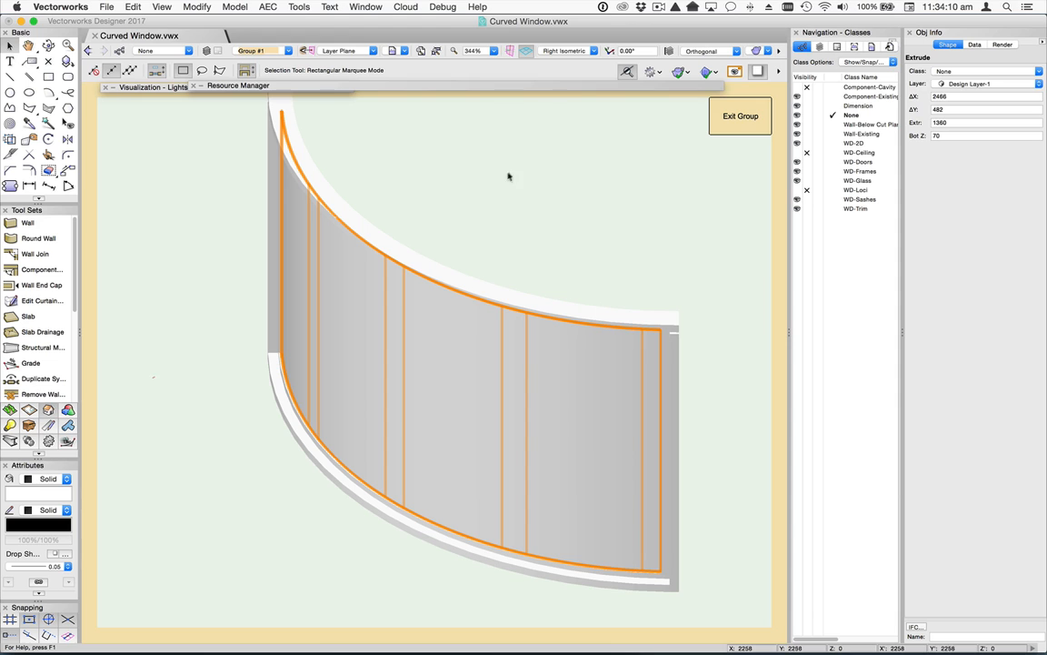
click(610, 238)
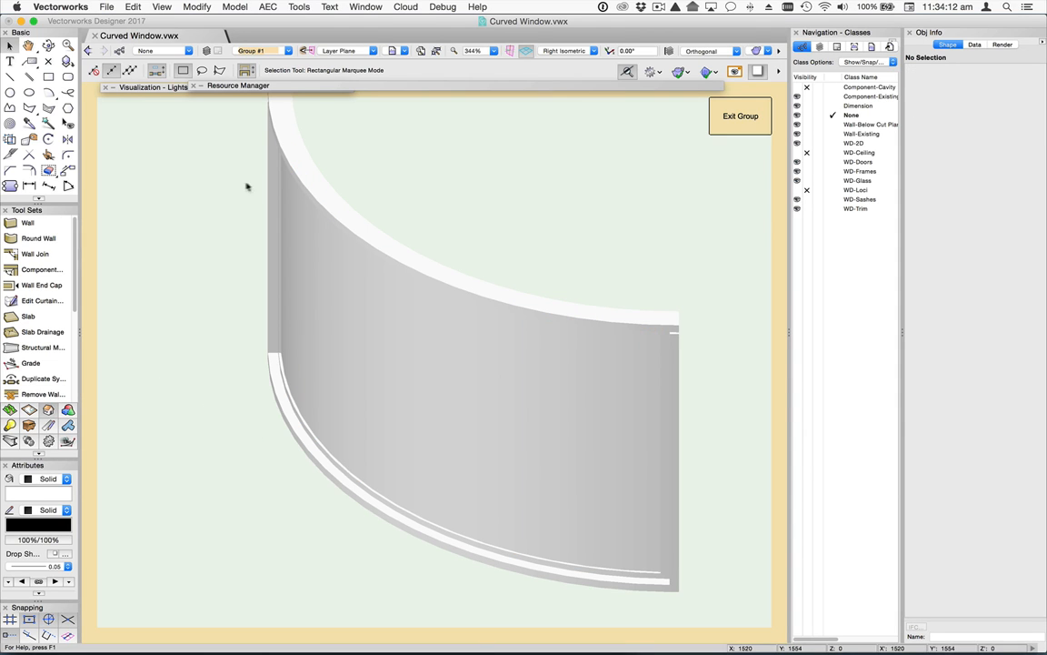
click(48, 44)
drag(471, 340, 447, 292)
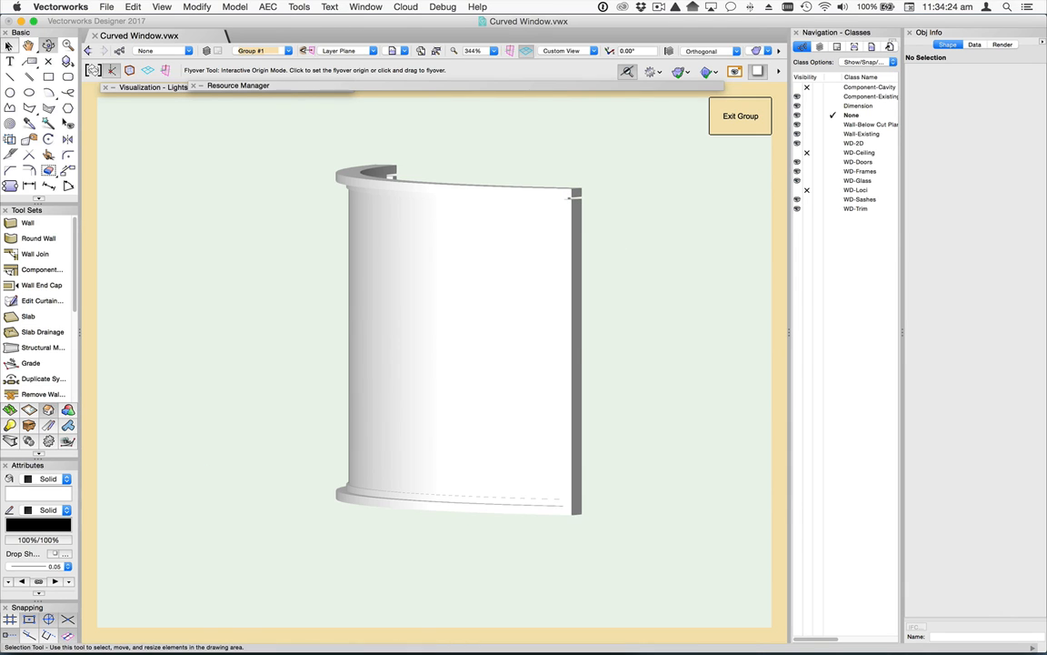
Step: Inside the frame's solid addition, stretch the vertical jamb extrude up to the head with an extrusion of 1480, and exit the solid
click(8, 45)
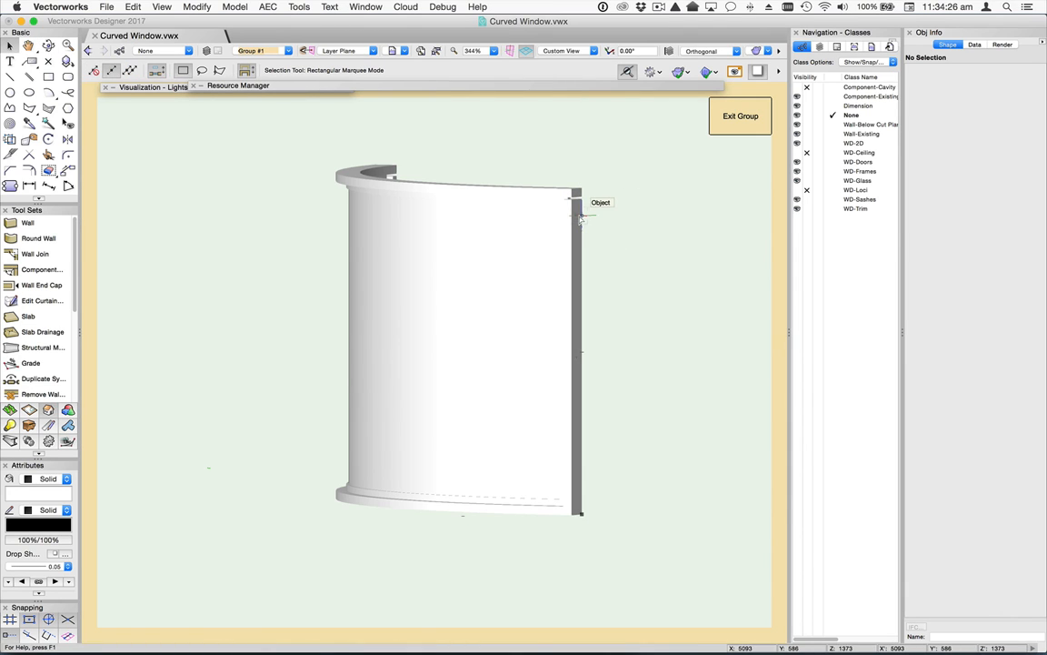
click(580, 218)
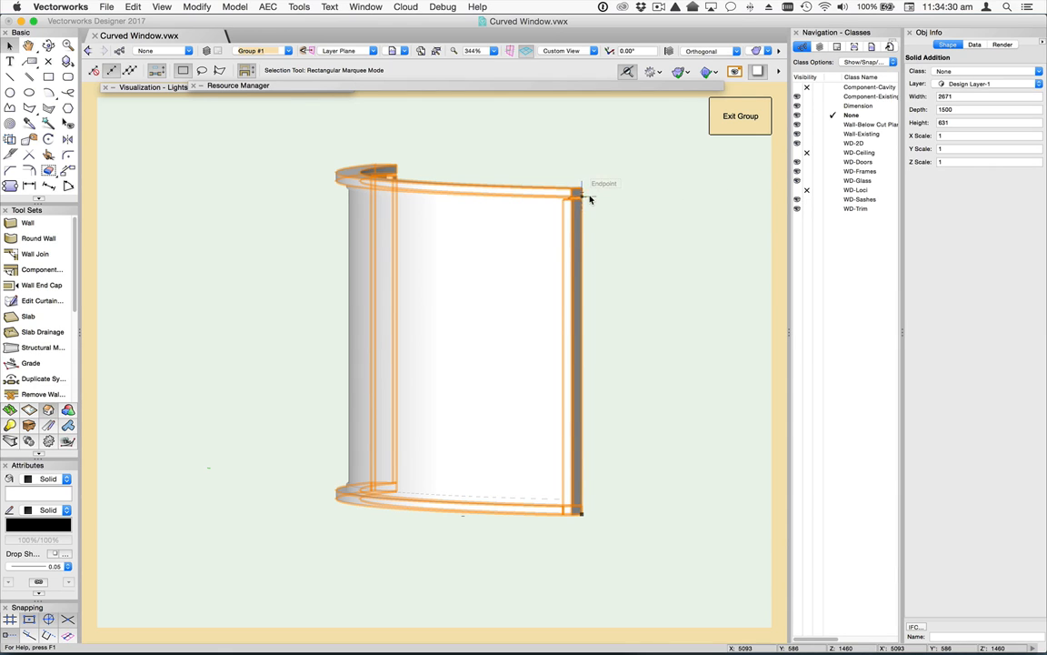
double_click(578, 191)
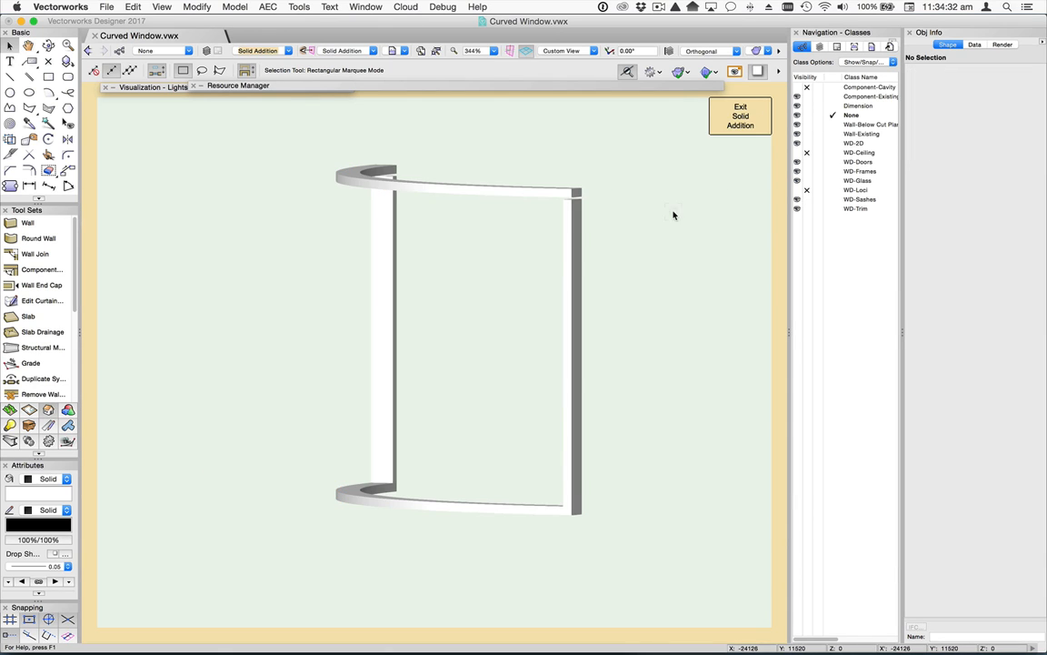
click(581, 216)
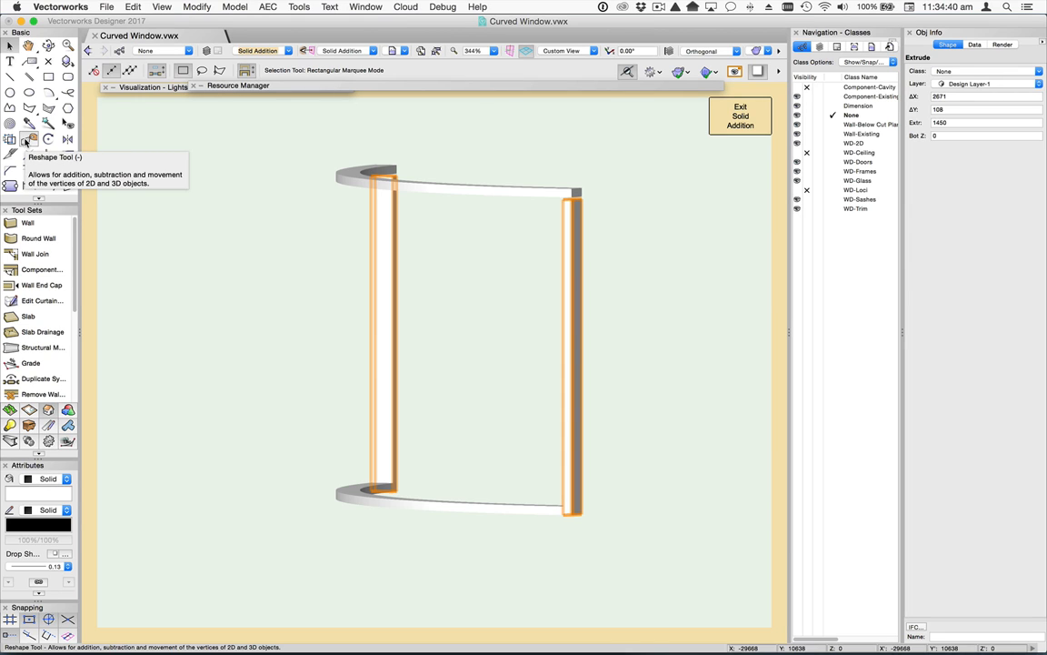
click(25, 142)
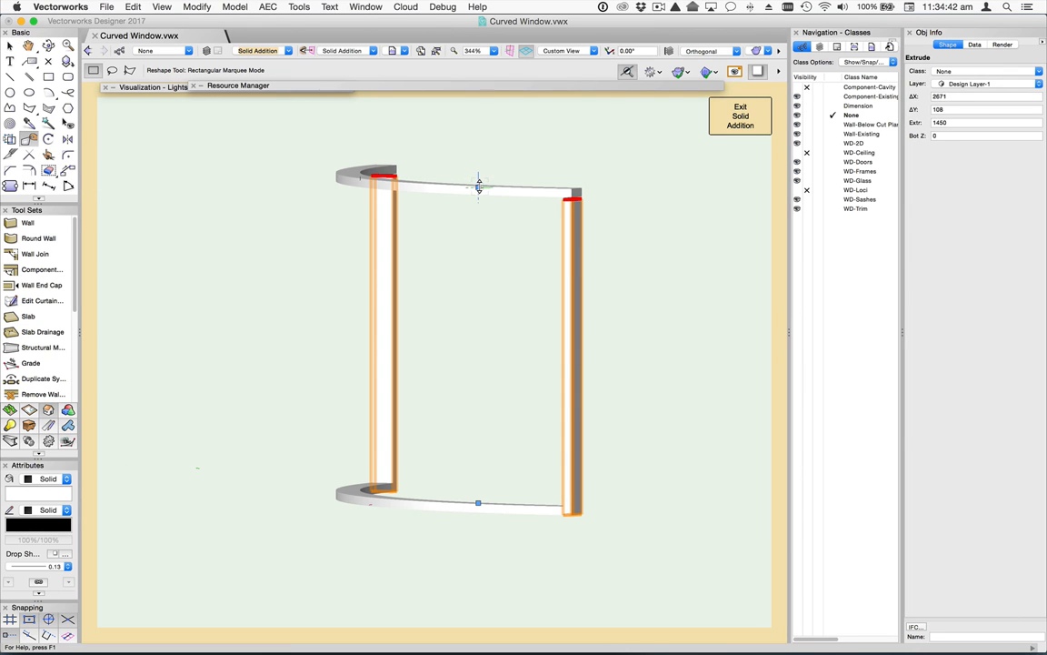
drag(478, 186, 582, 192)
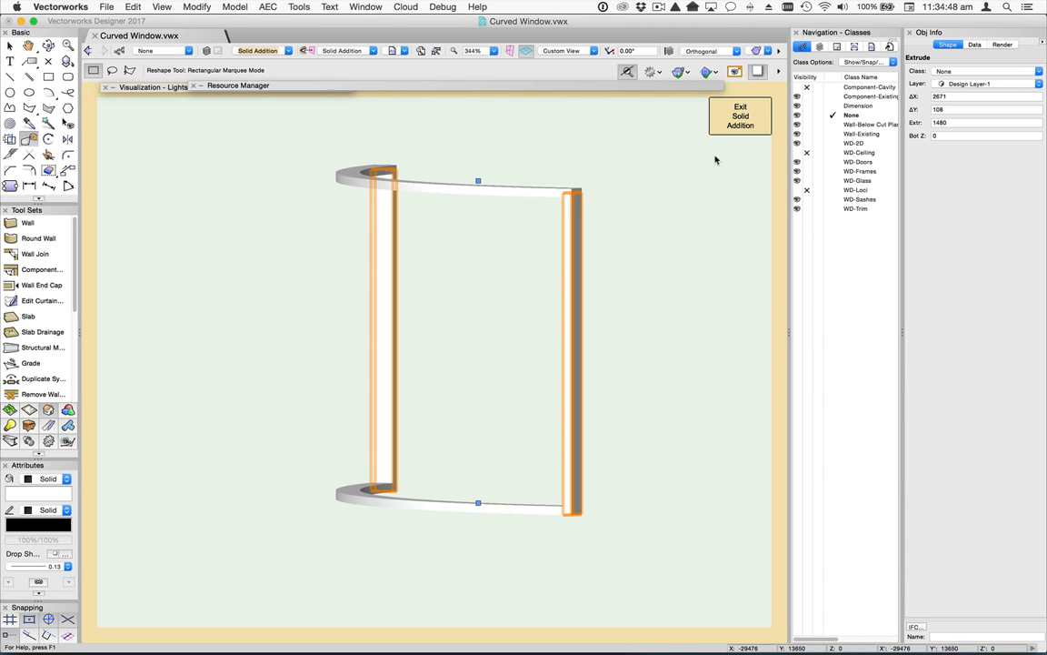
click(727, 117)
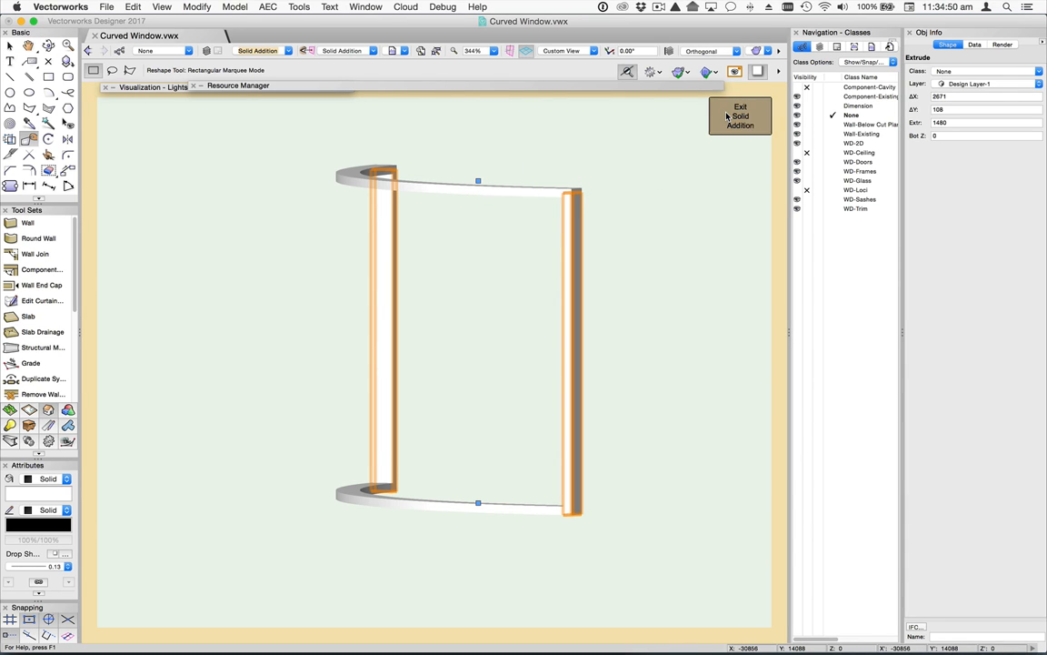
key(x)
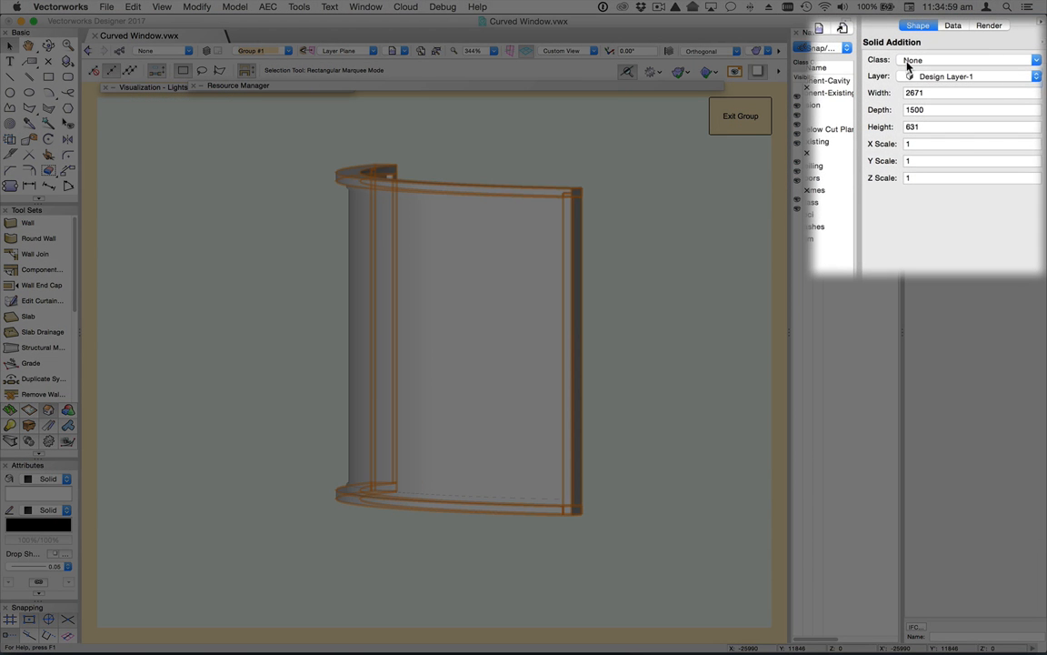
Step: Assign the frame solid to the class WD-Frames
click(907, 60)
mouse_move(926, 160)
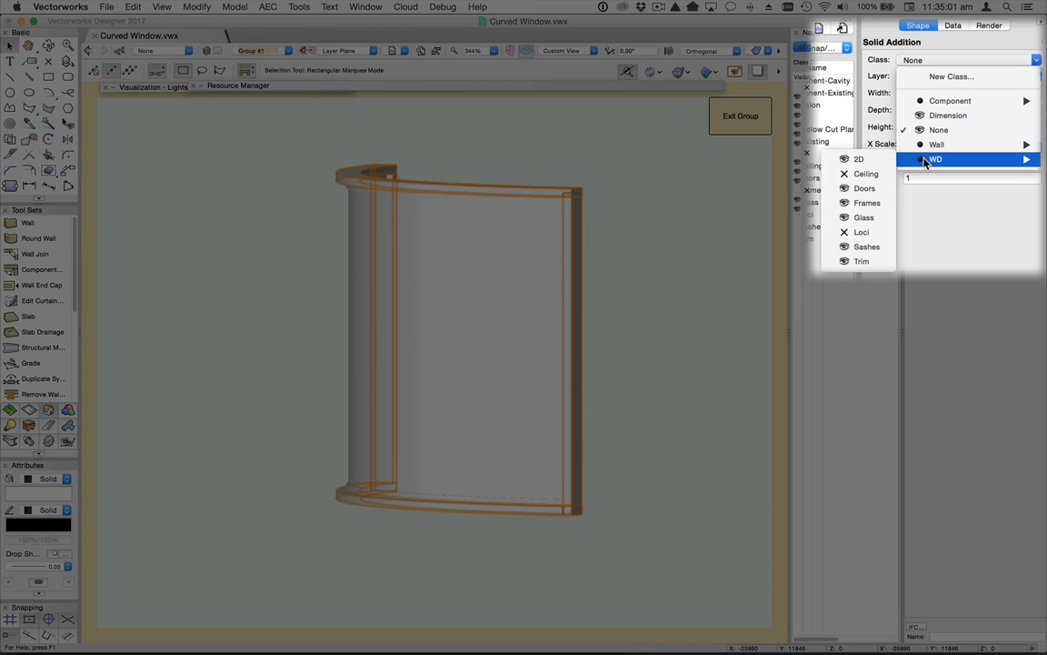
click(866, 205)
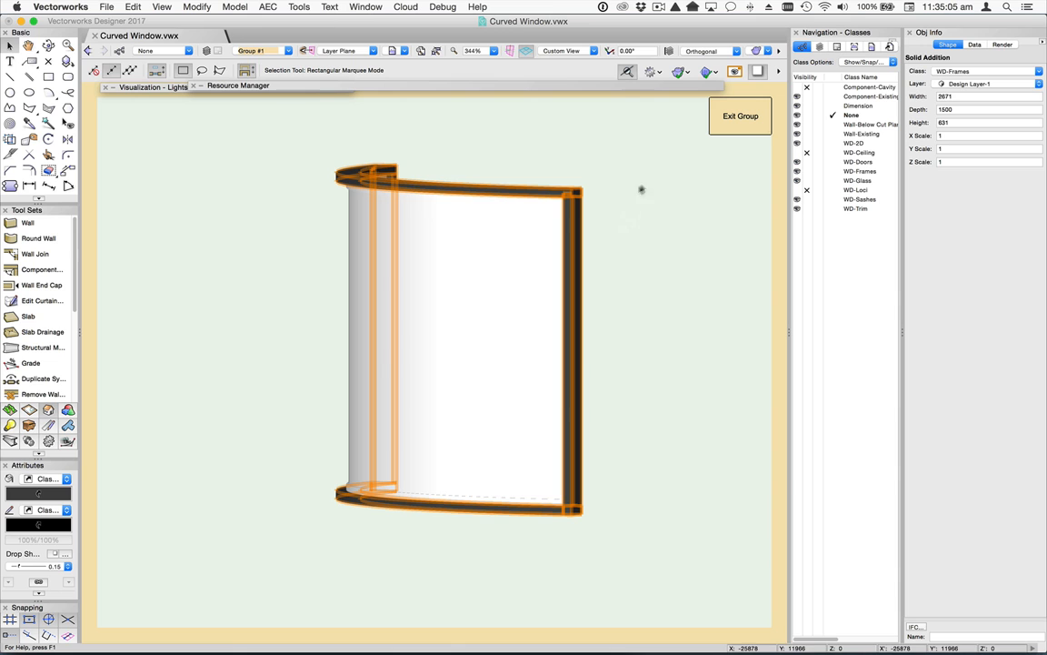
Step: Assign the curved glass extrude to the class WD-Glass
click(479, 401)
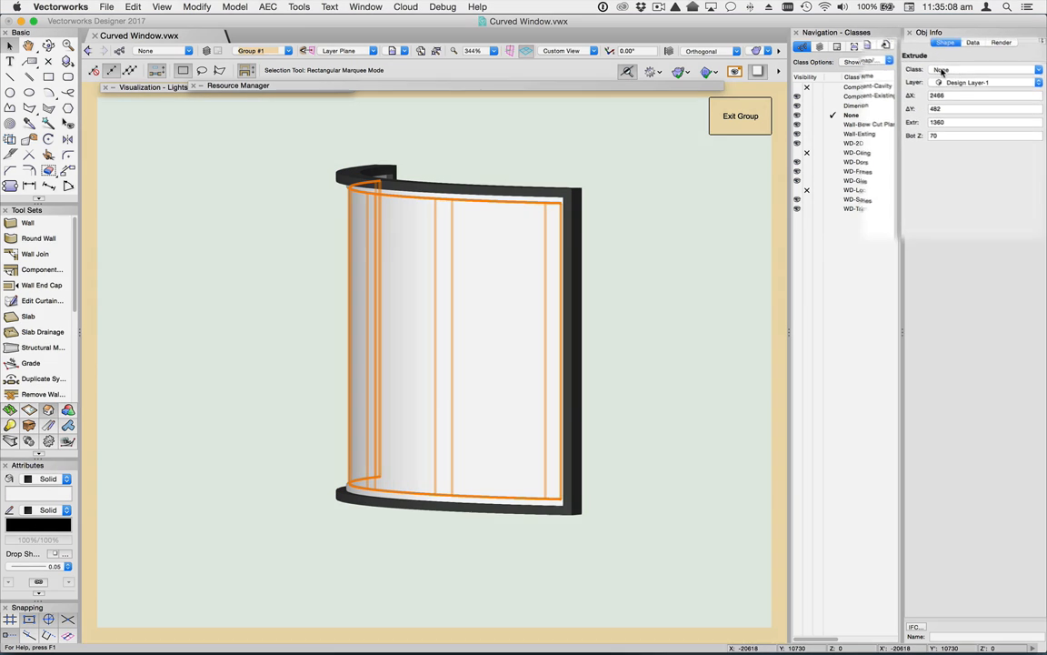
click(1000, 71)
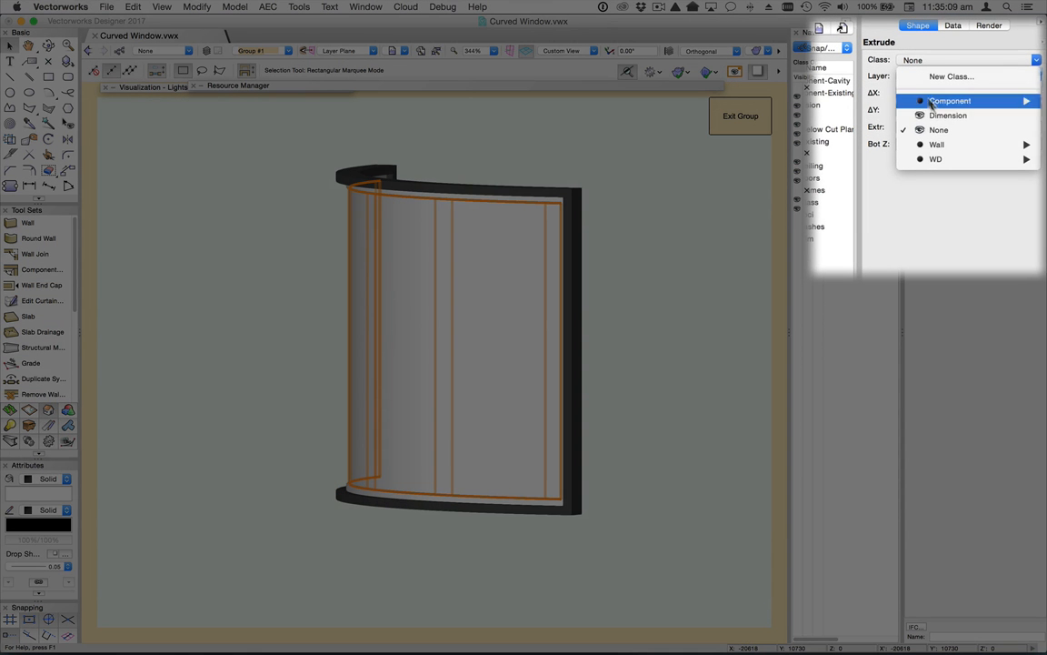
mouse_move(936, 159)
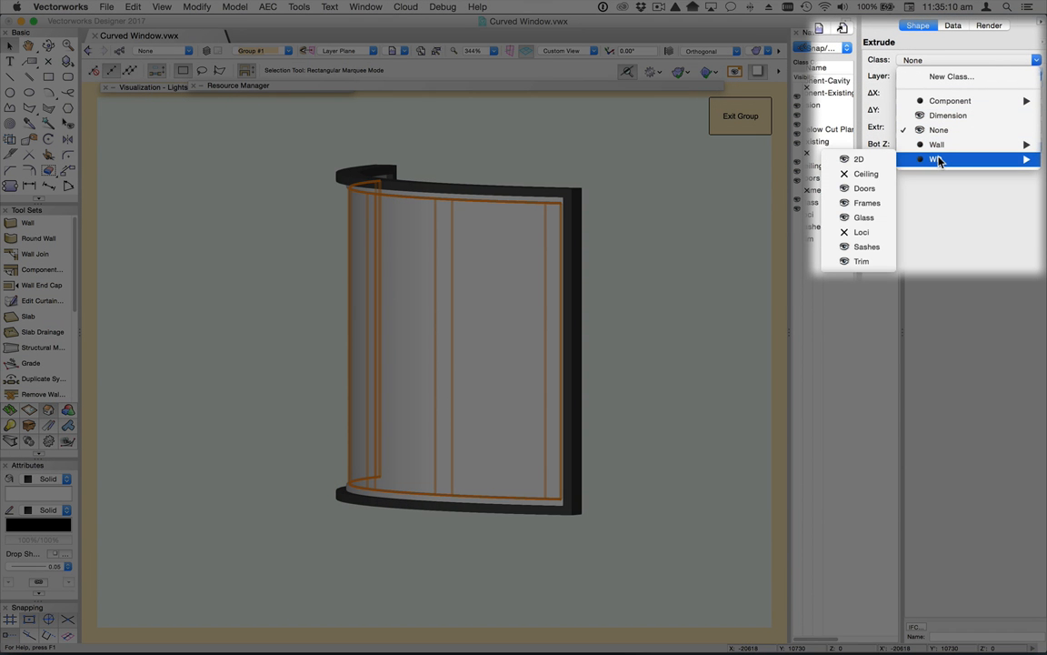
click(841, 219)
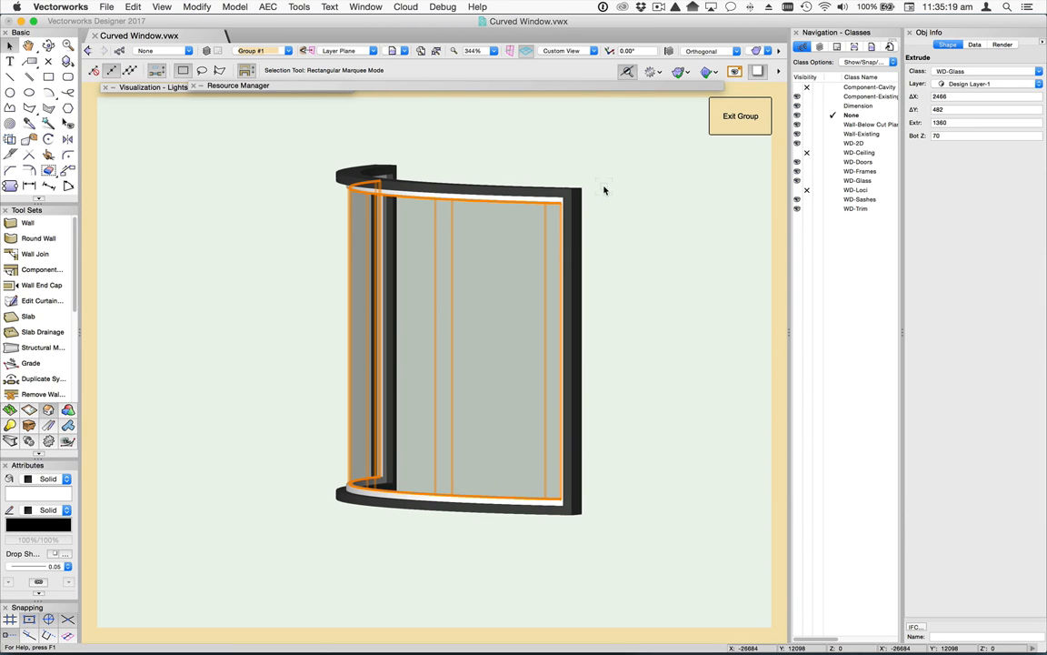
Step: Assign the sash solid between the glass and the frame to the class WD-Sashes and clear the selection
scroll(513, 199, up, 3)
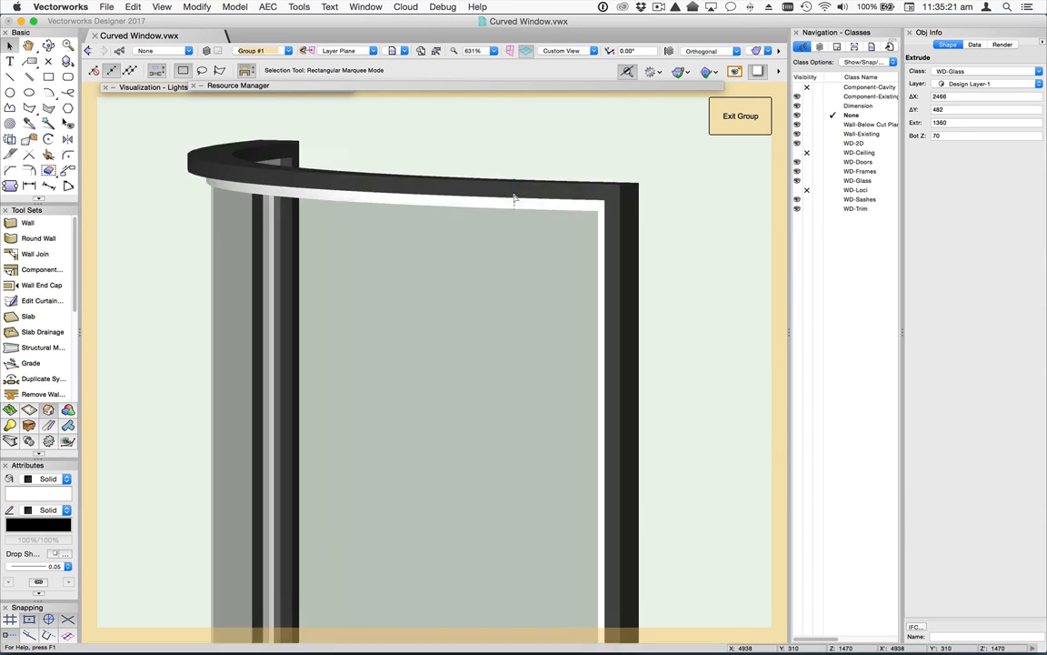
scroll(513, 199, up, 5)
click(520, 219)
scroll(527, 201, down, 1)
scroll(527, 201, down, 6)
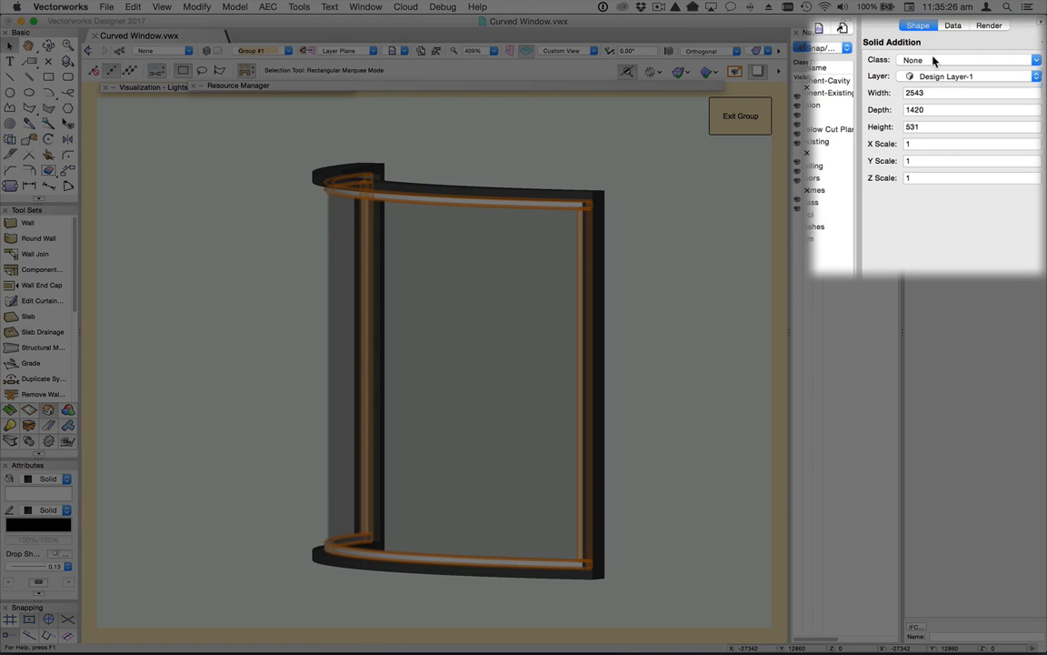
click(934, 60)
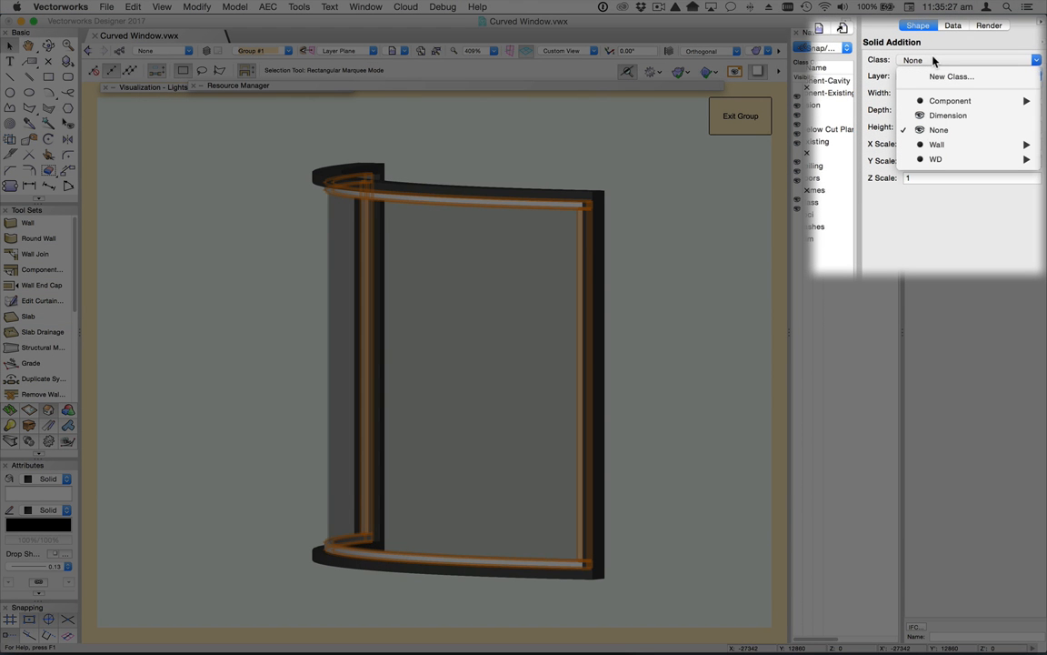
mouse_move(936, 159)
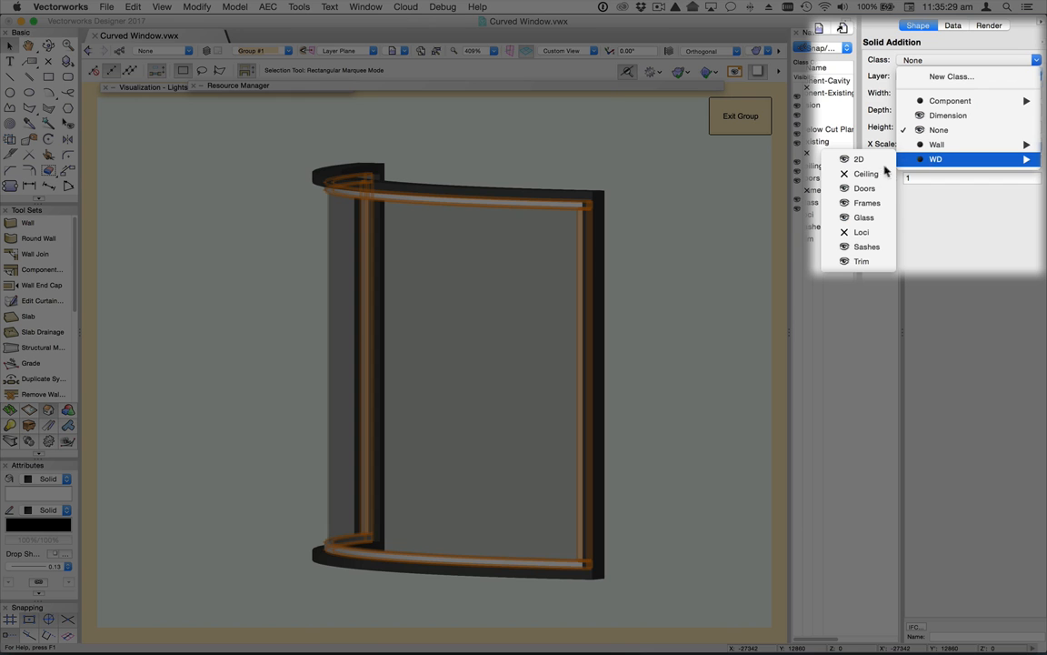
click(856, 249)
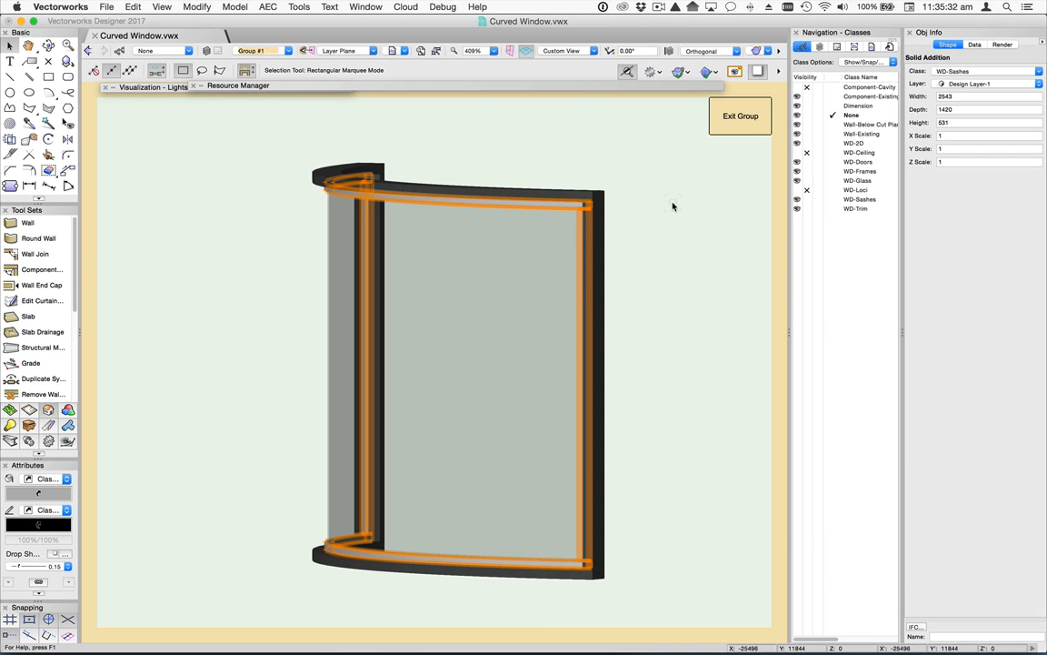
click(604, 181)
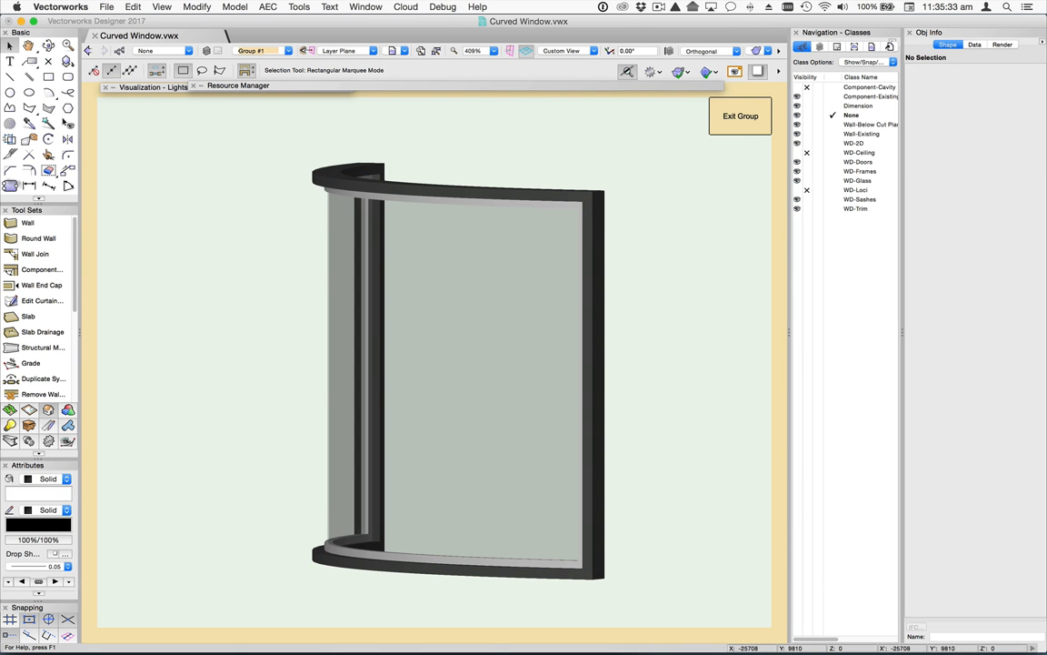
Step: Inspect the classed frame, sash and glass from the other side and exit the window group
click(48, 44)
drag(479, 363, 474, 370)
mouse_move(371, 295)
mouse_down()
mouse_move(417, 292)
mouse_move(386, 295)
mouse_up()
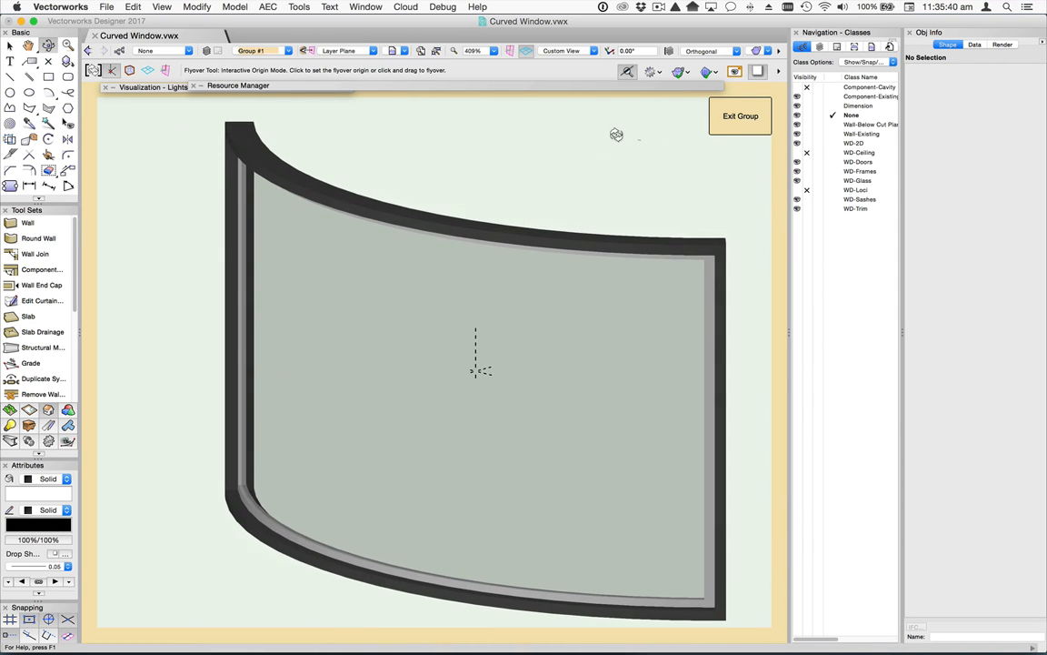
click(739, 118)
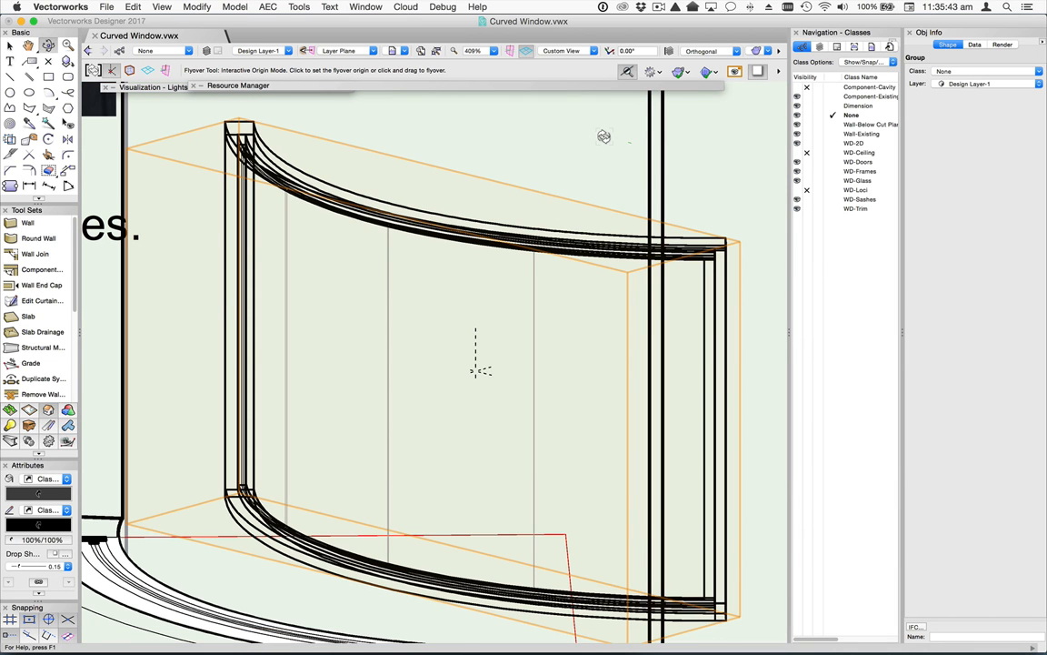
Step: In Top/Plan view, move the window group straight down onto the matching window outline in the round wall and ungroup it
key(super+5)
key(x)
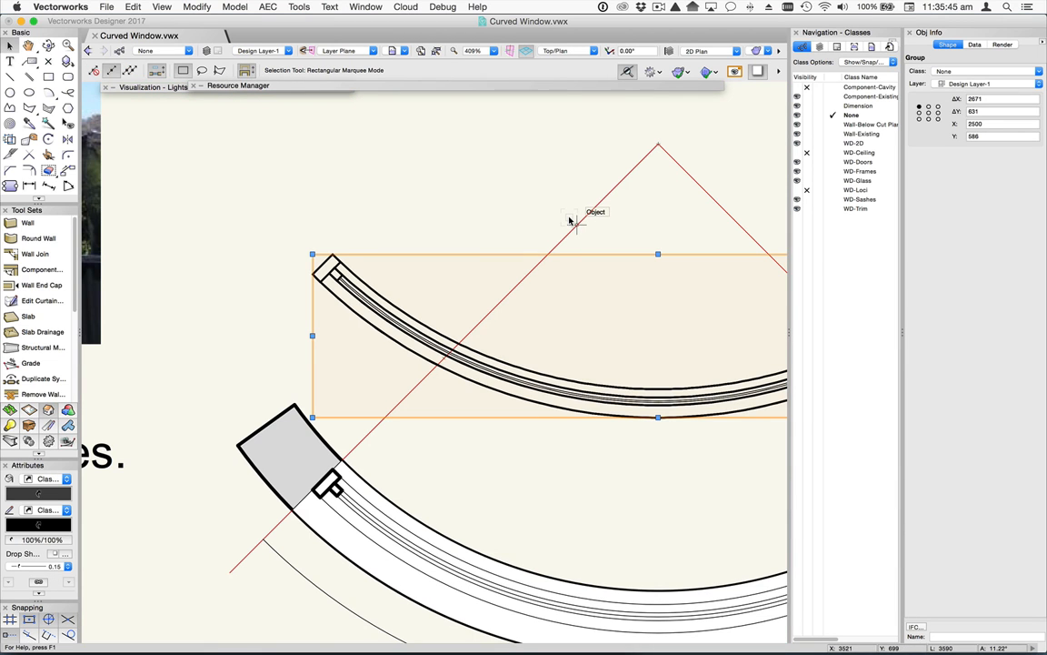
scroll(570, 221, down, 1)
middle_drag(635, 229, 451, 201)
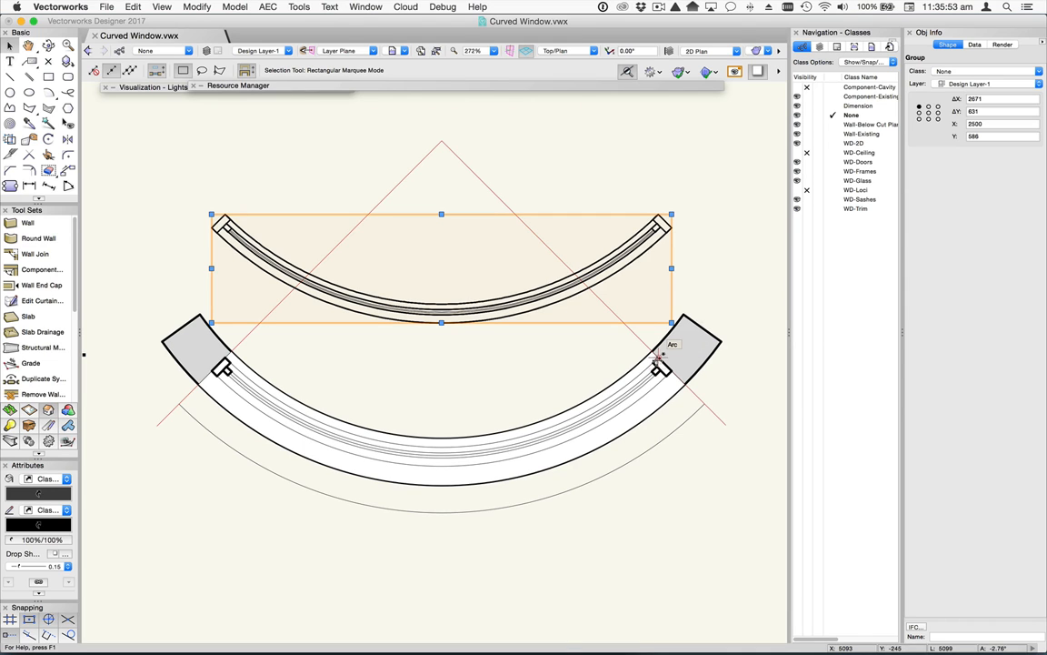
click(660, 182)
drag(658, 214, 661, 356)
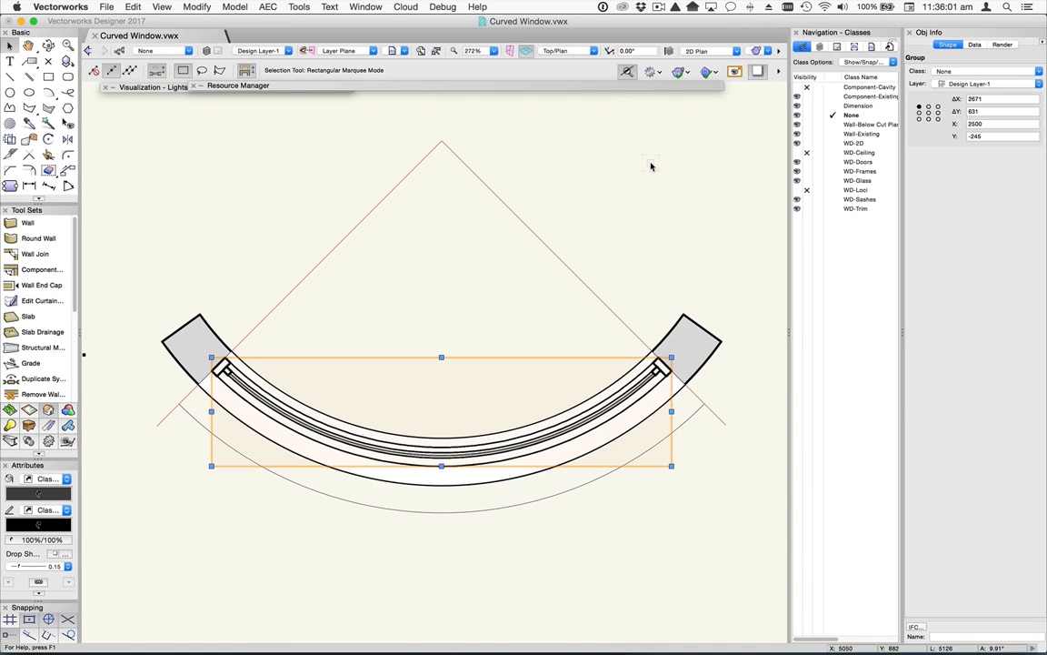
key(super+u)
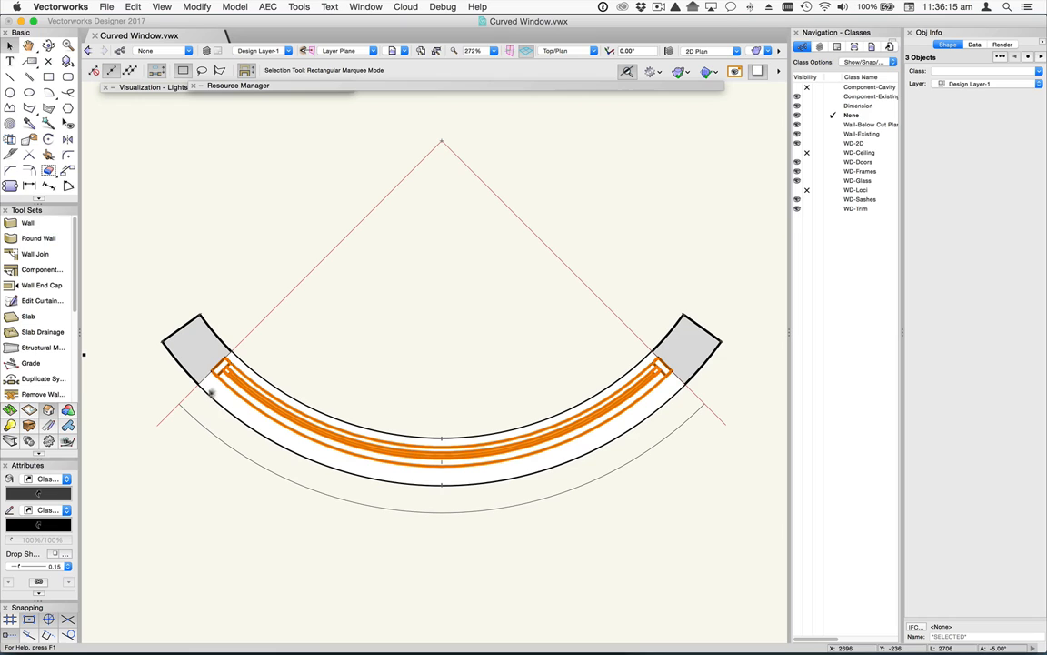
Step: Shrink the arc outside the wall to a radius of about 2104 and offset it inward by 470 as a closed shape
click(442, 512)
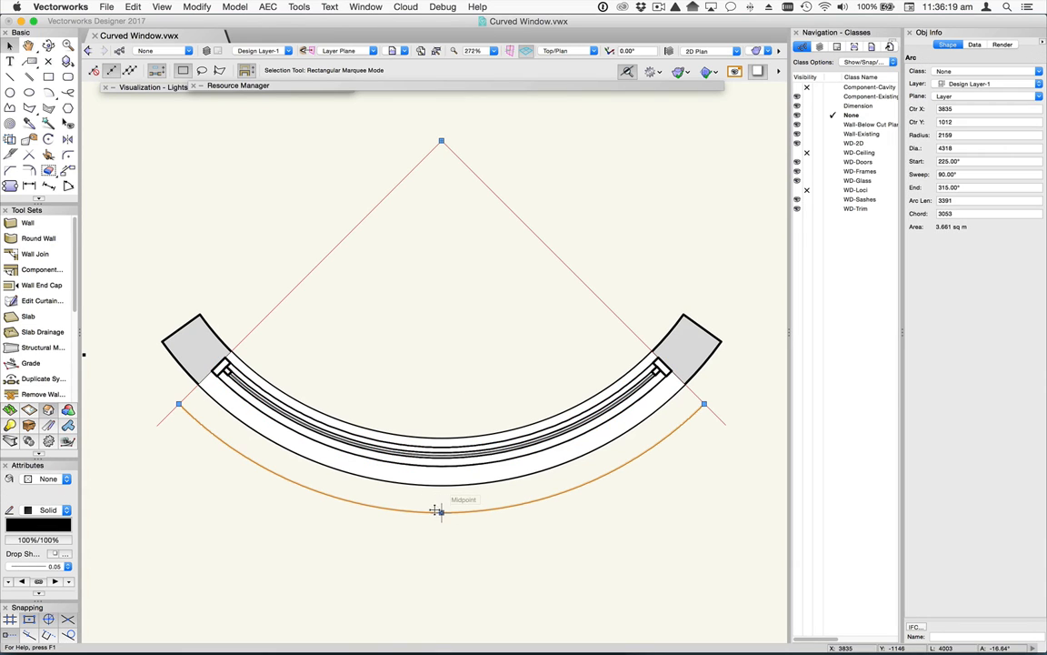
drag(441, 511, 451, 505)
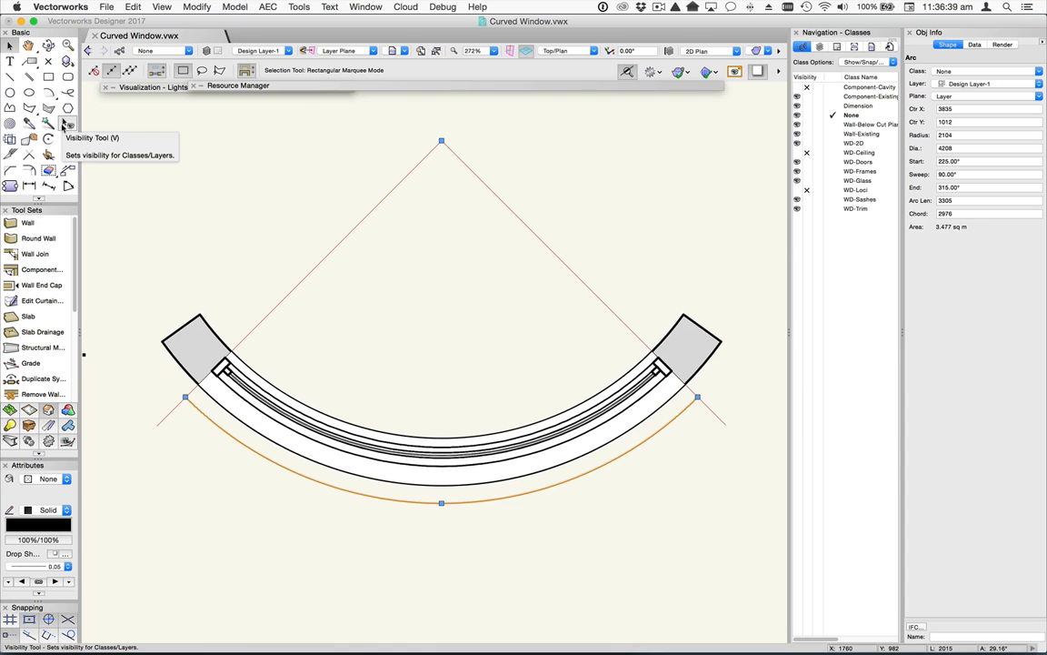
click(48, 170)
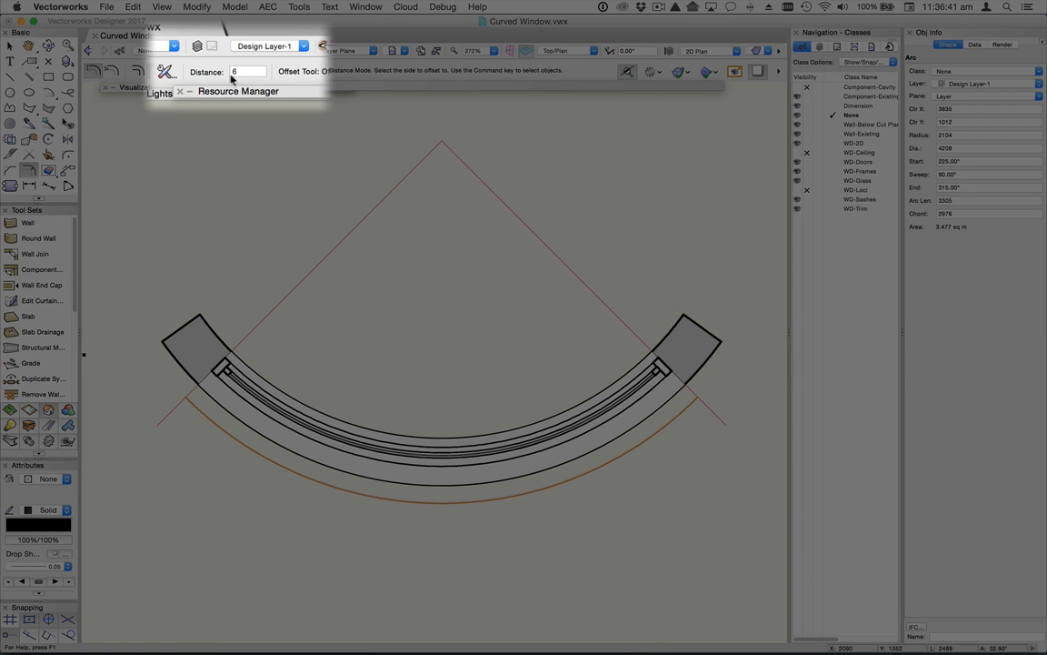
drag(241, 73, 227, 73)
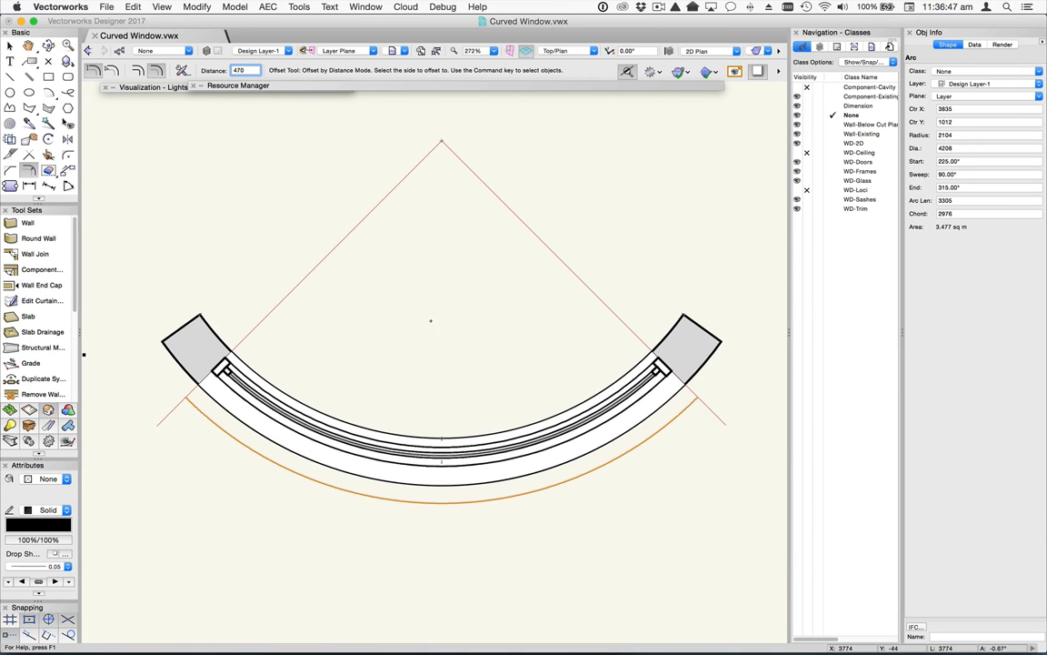
click(430, 318)
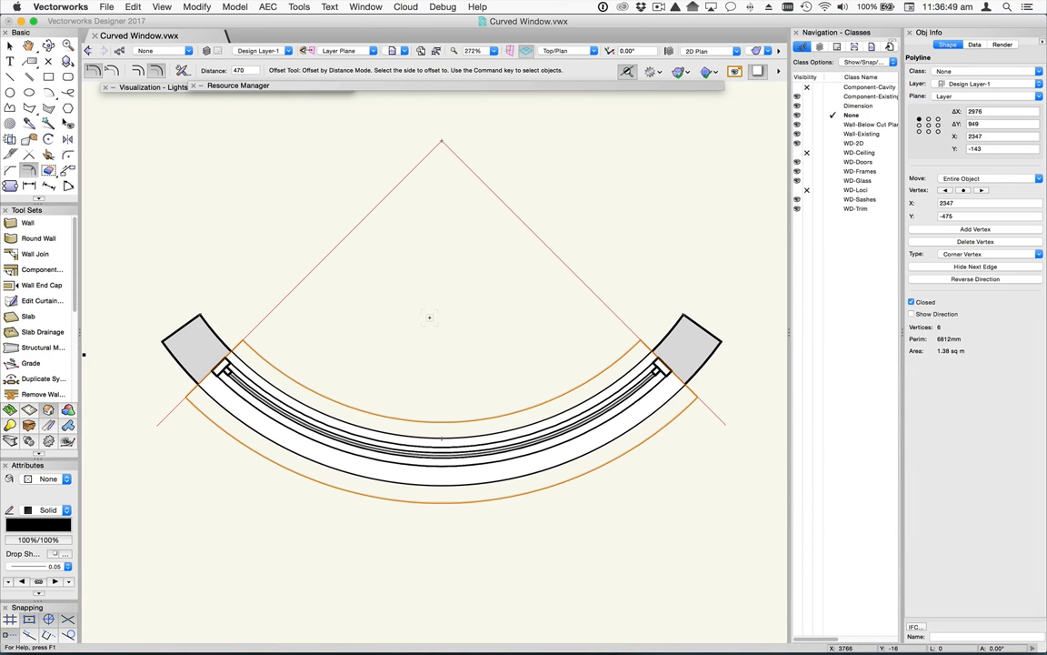
key(x)
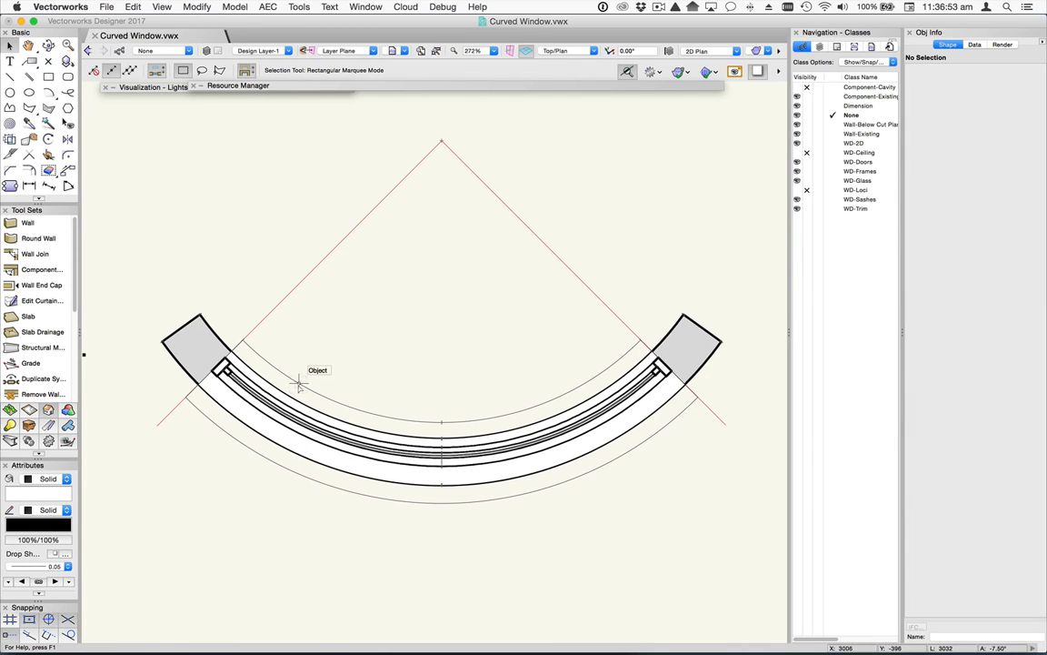
Step: Extrude the closed curved polyline spanning the wall thickness by 1500 and clear the selection
click(264, 340)
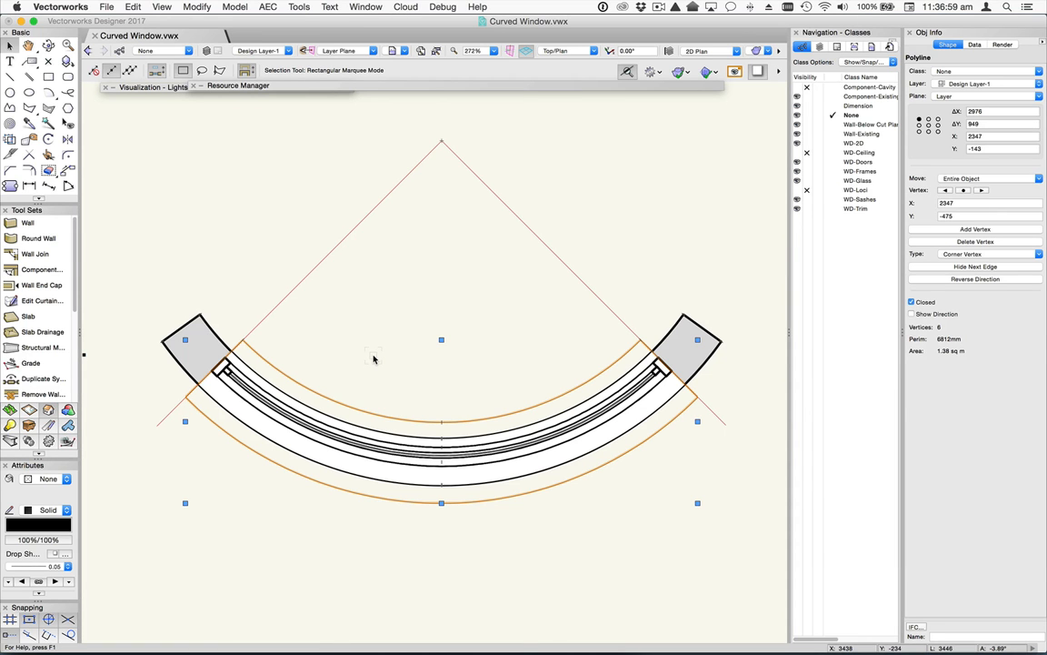
key(super+e)
text(1)
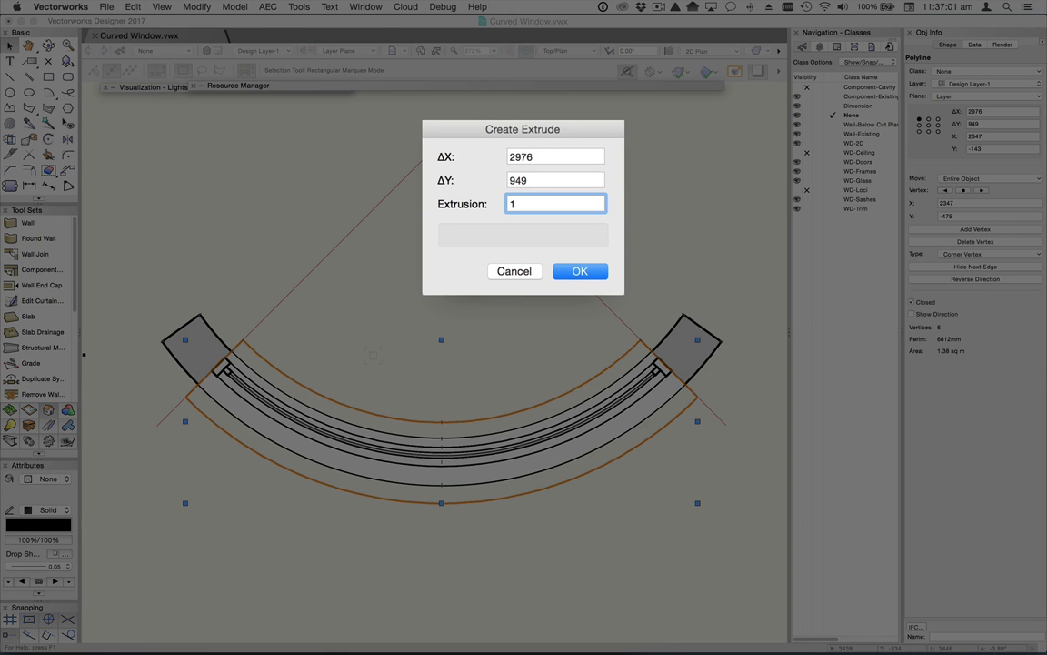
text(500)
key(Return)
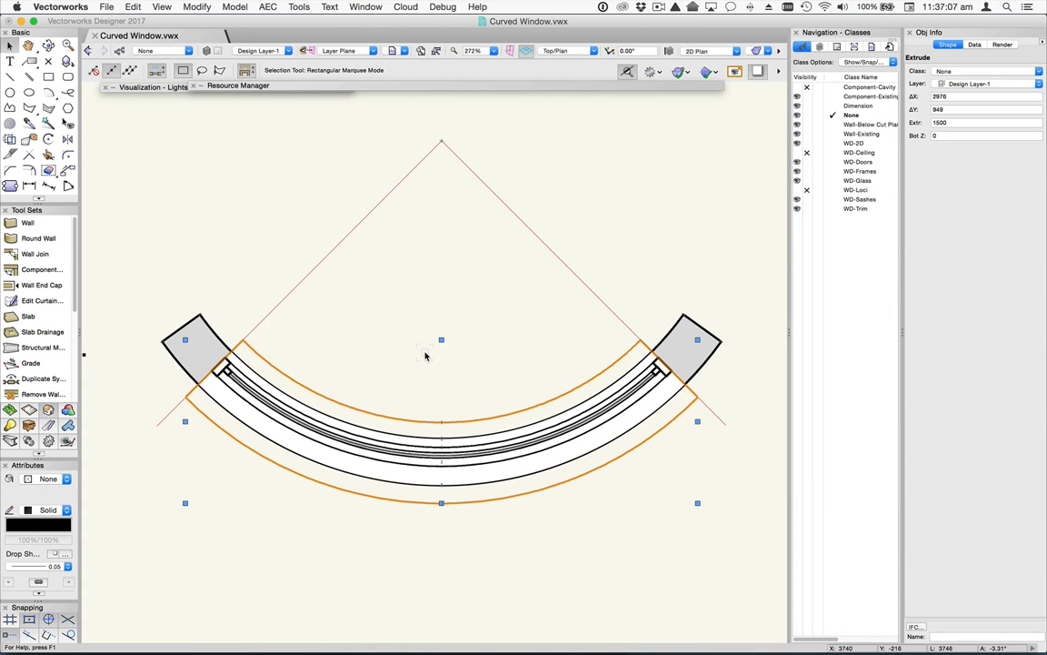
click(211, 170)
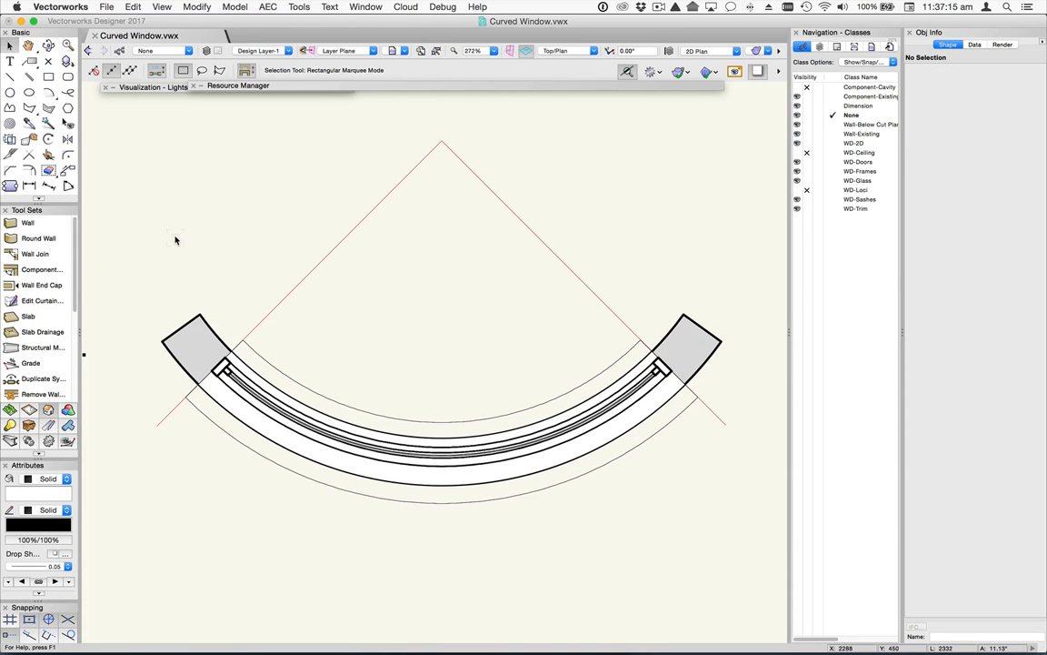
drag(175, 233, 704, 510)
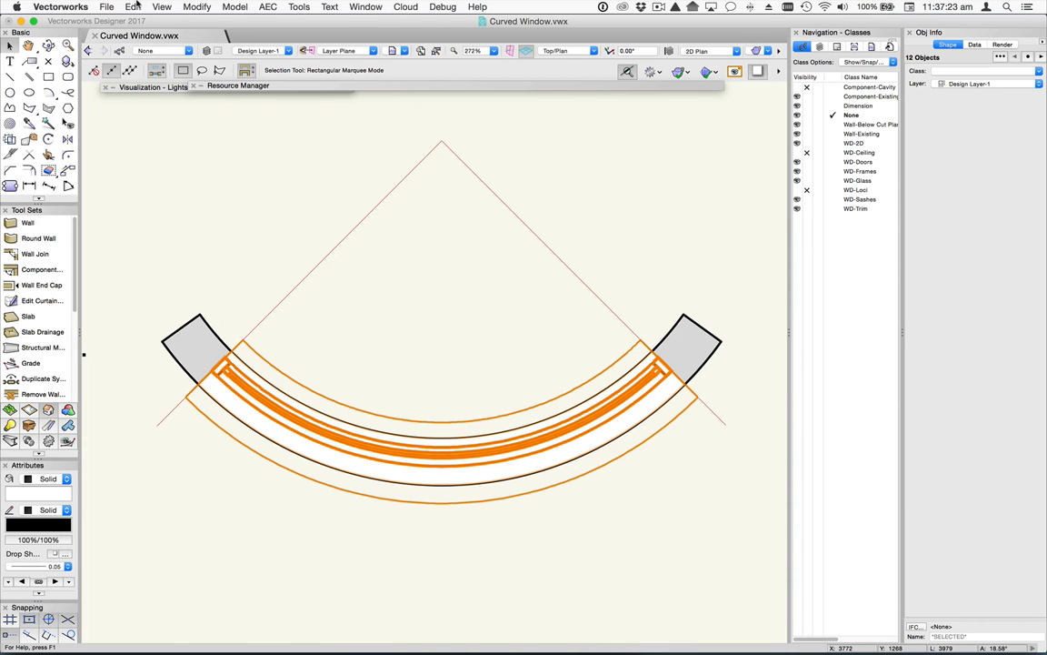
click(194, 6)
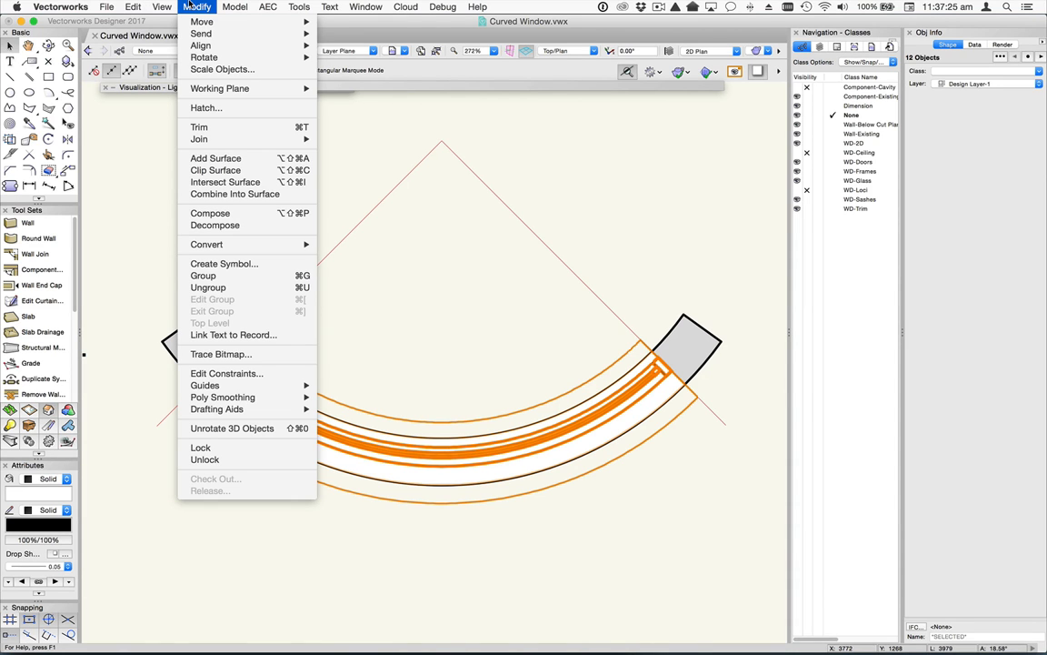
click(243, 265)
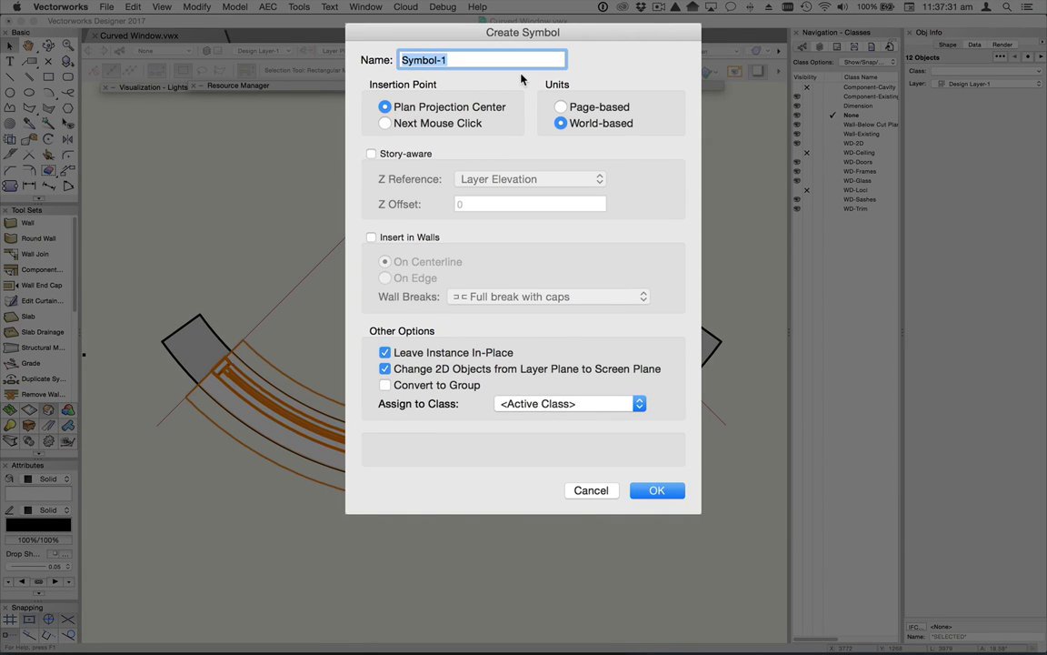
text(WD)
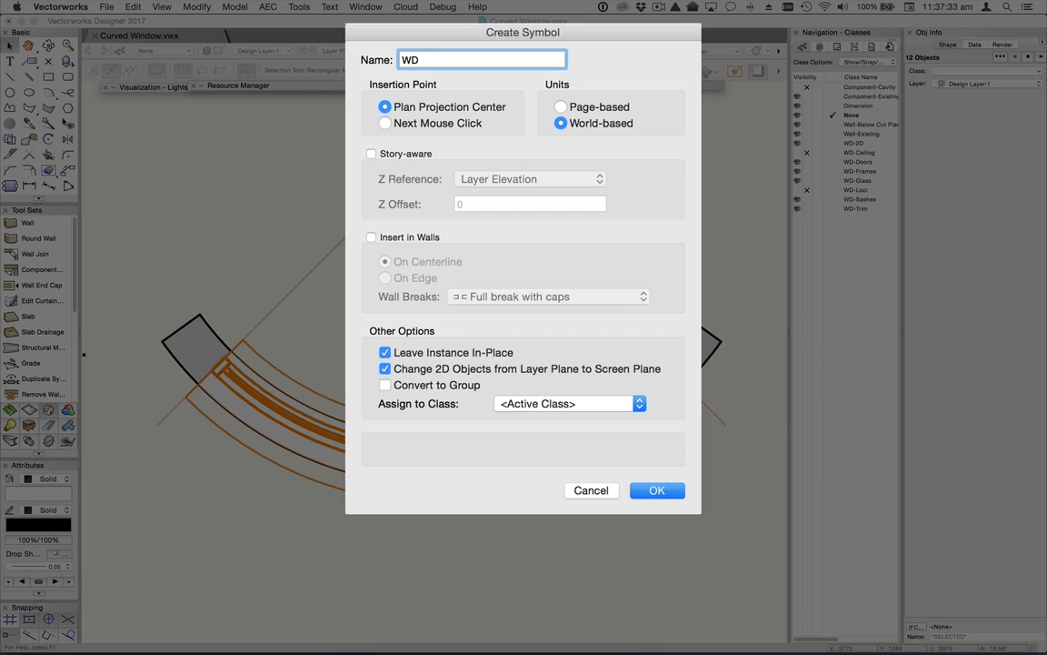
text(-Round 90°)
drag(474, 57, 368, 45)
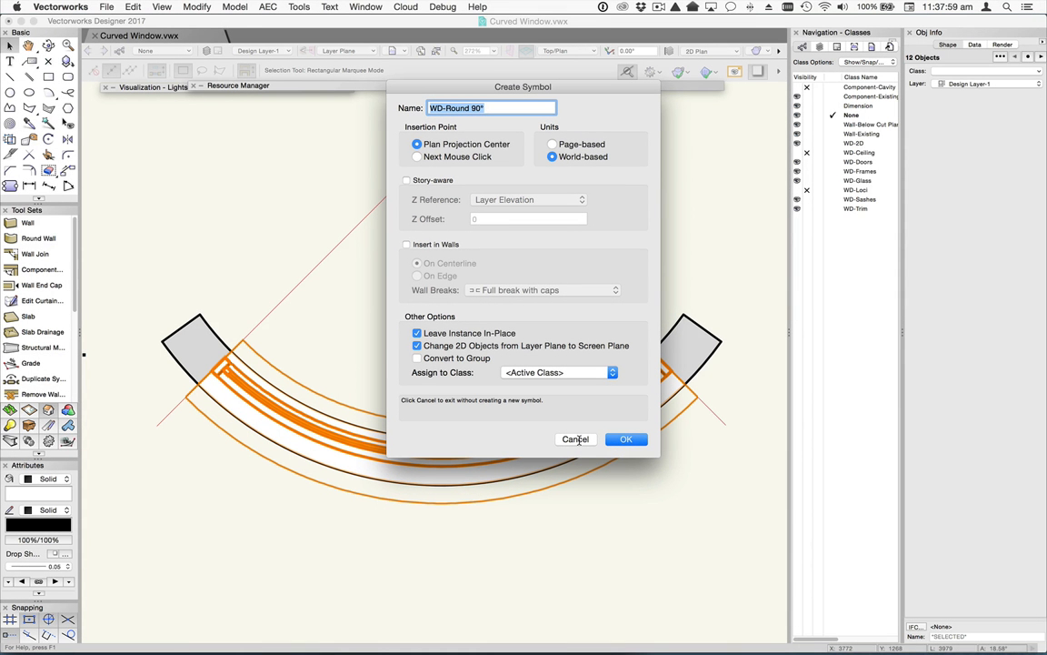
click(578, 440)
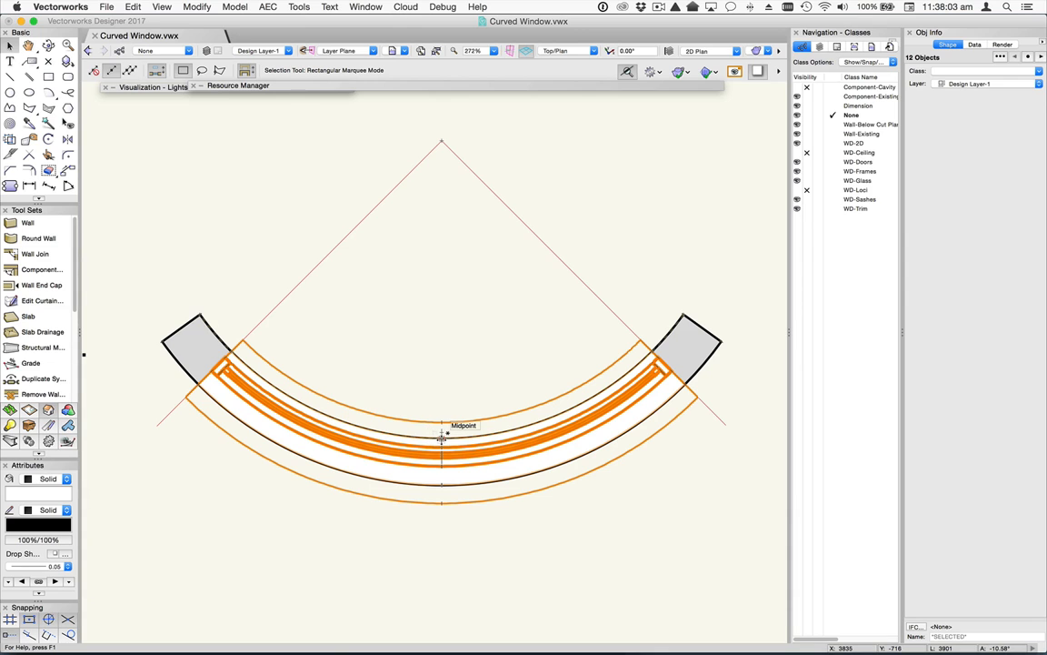
Step: Draw a vertical line across the wall thickness between the midpoints of its inner and outer curved edges
scroll(442, 438, up, 6)
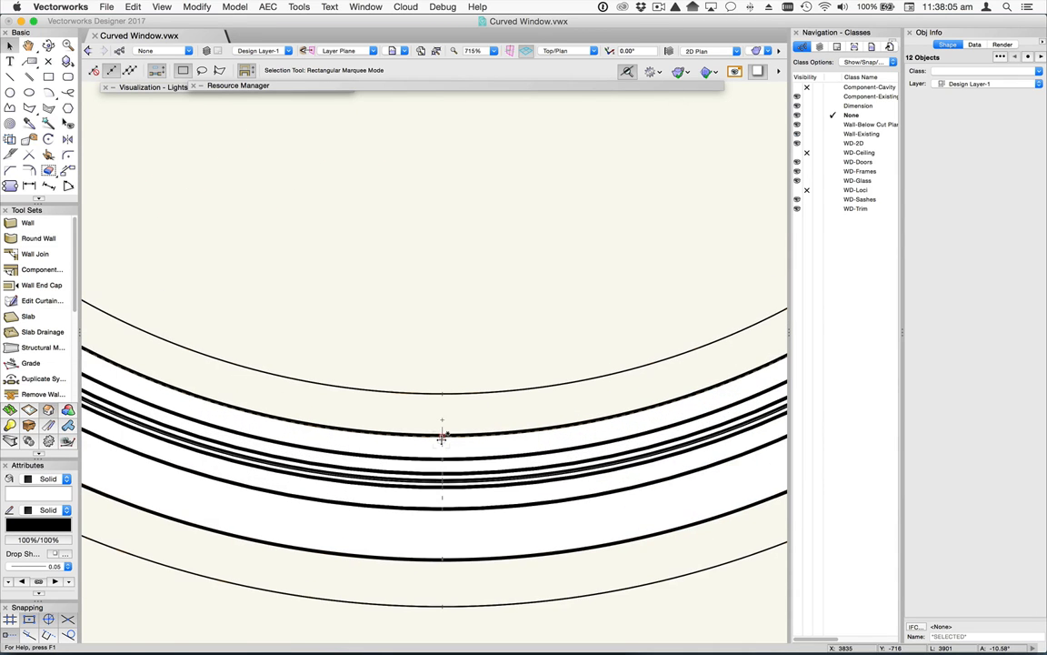
click(10, 76)
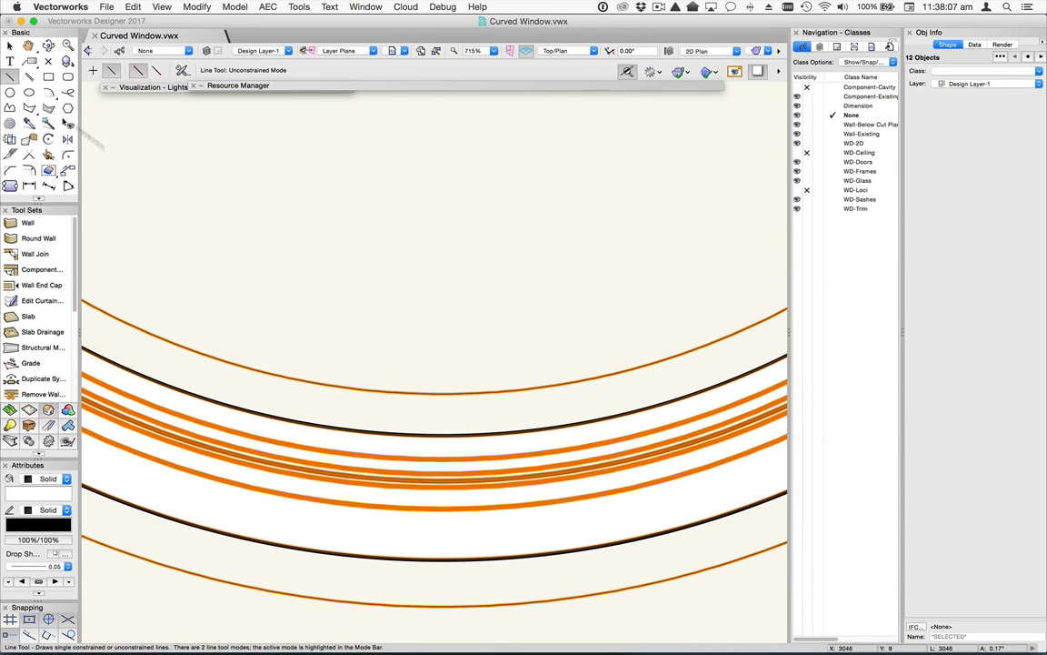
click(441, 436)
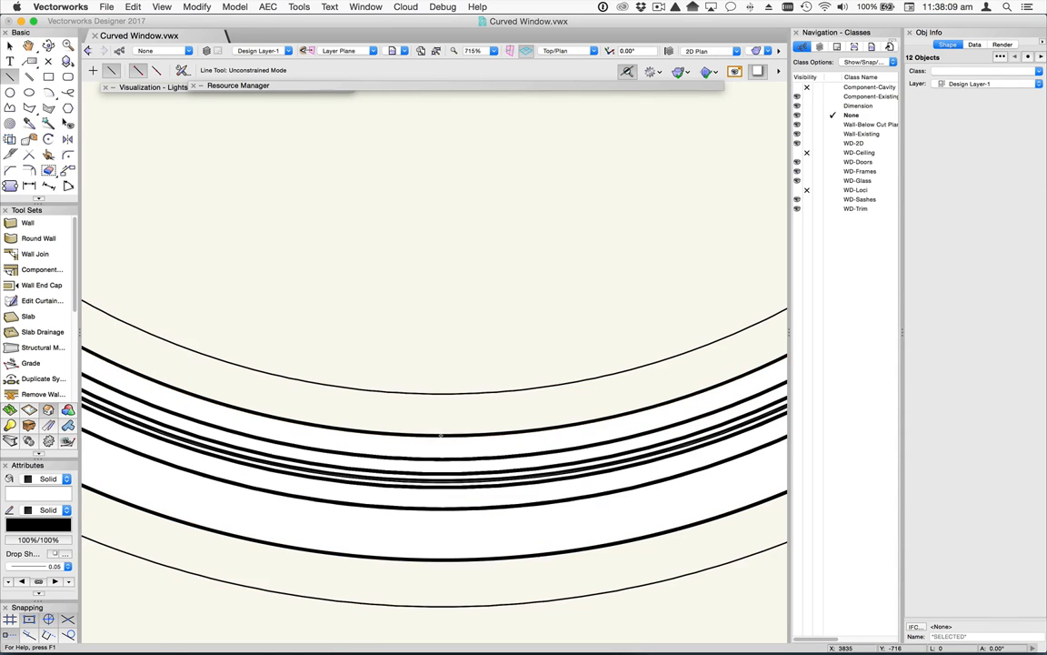
click(442, 558)
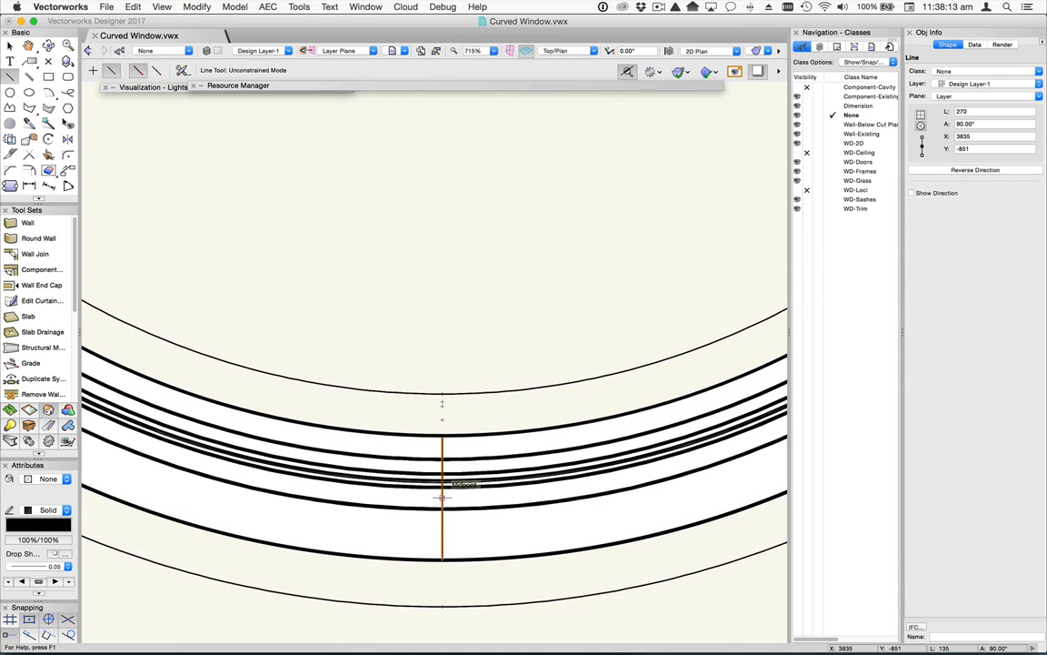
scroll(432, 349, down, 2)
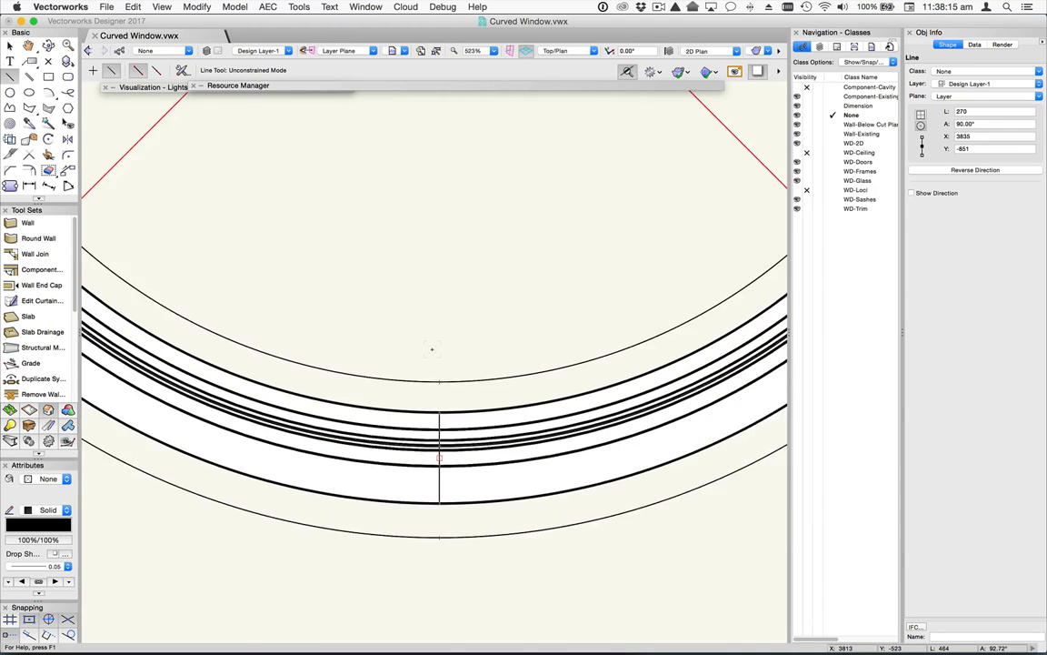
scroll(432, 349, down, 1)
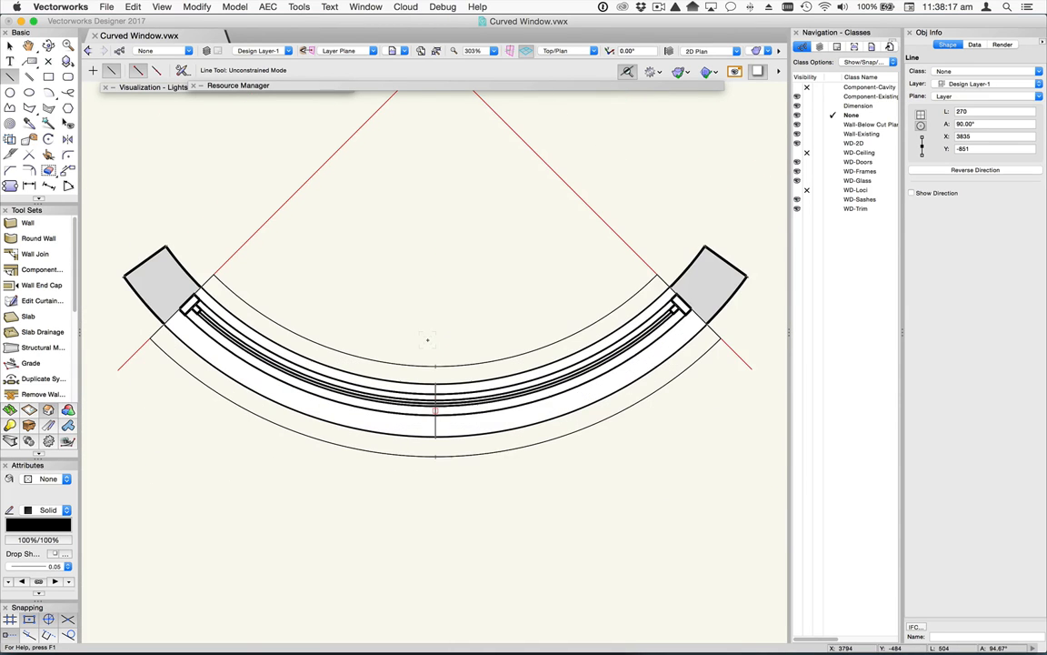
Step: Create a symbol named WD-Round 90° from all window objects, insertable in walls on centerline, with its insertion point at the centre line's midpoint
click(9, 44)
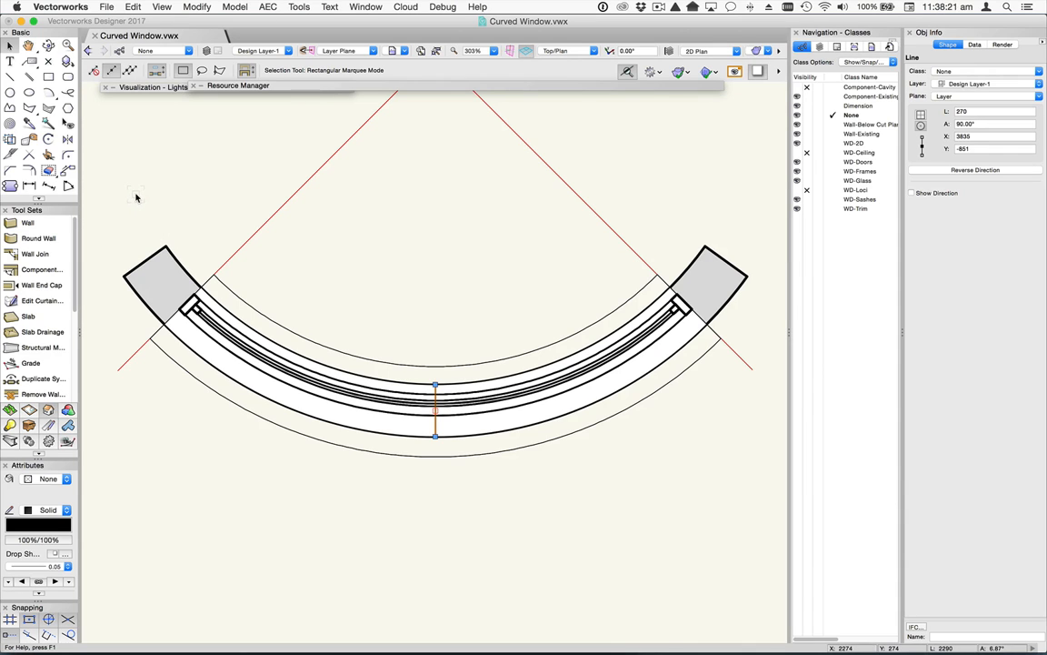
drag(136, 198, 726, 483)
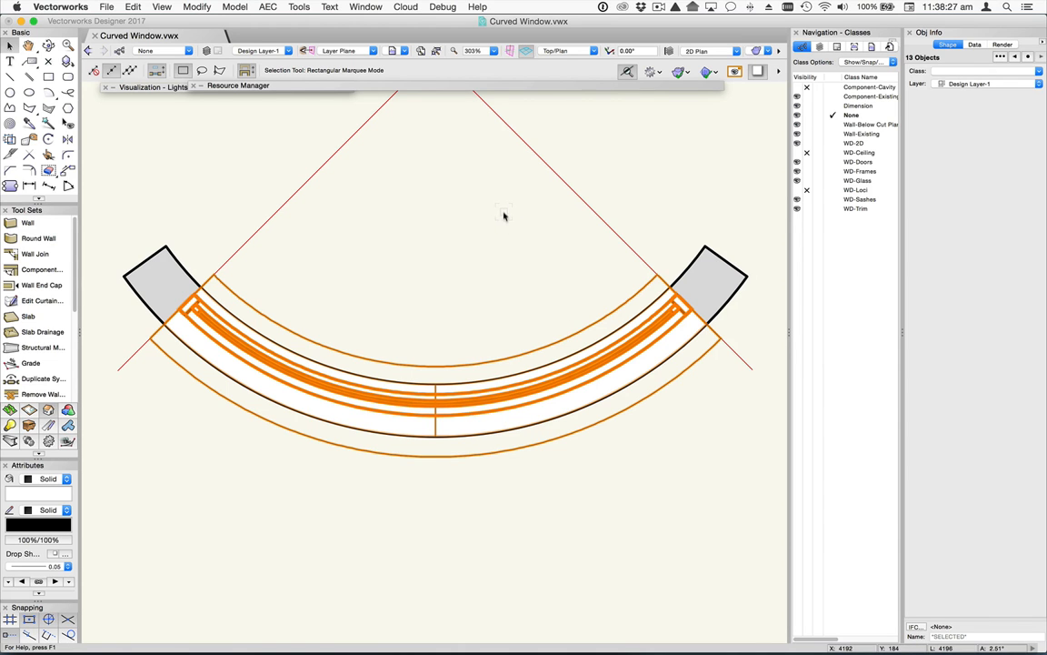
scroll(437, 406, up, 3)
scroll(436, 406, up, 4)
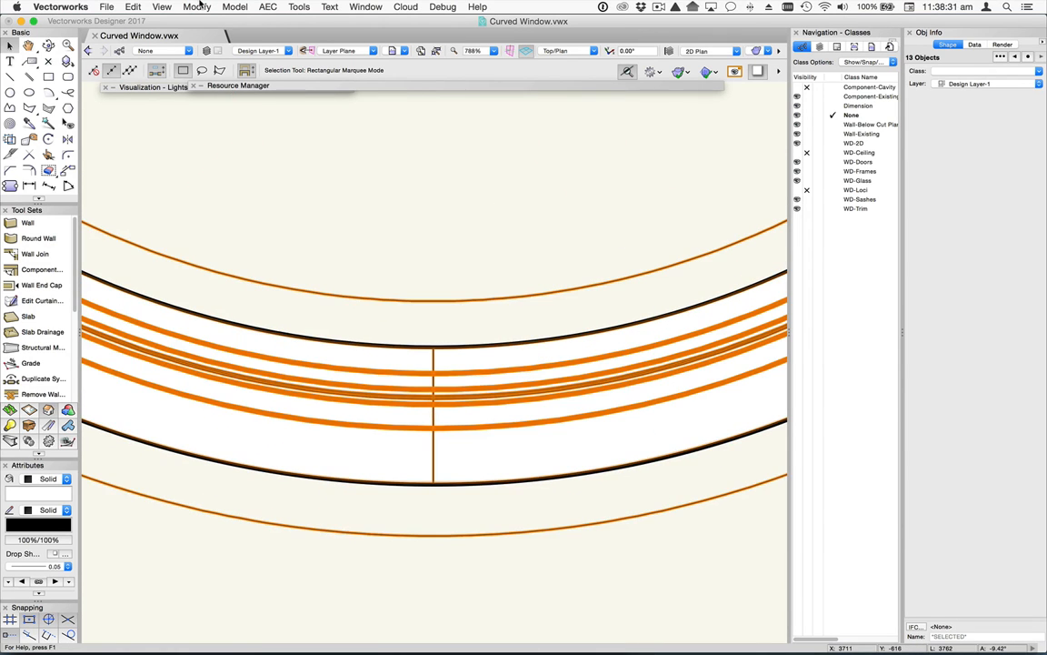
click(197, 6)
click(357, 180)
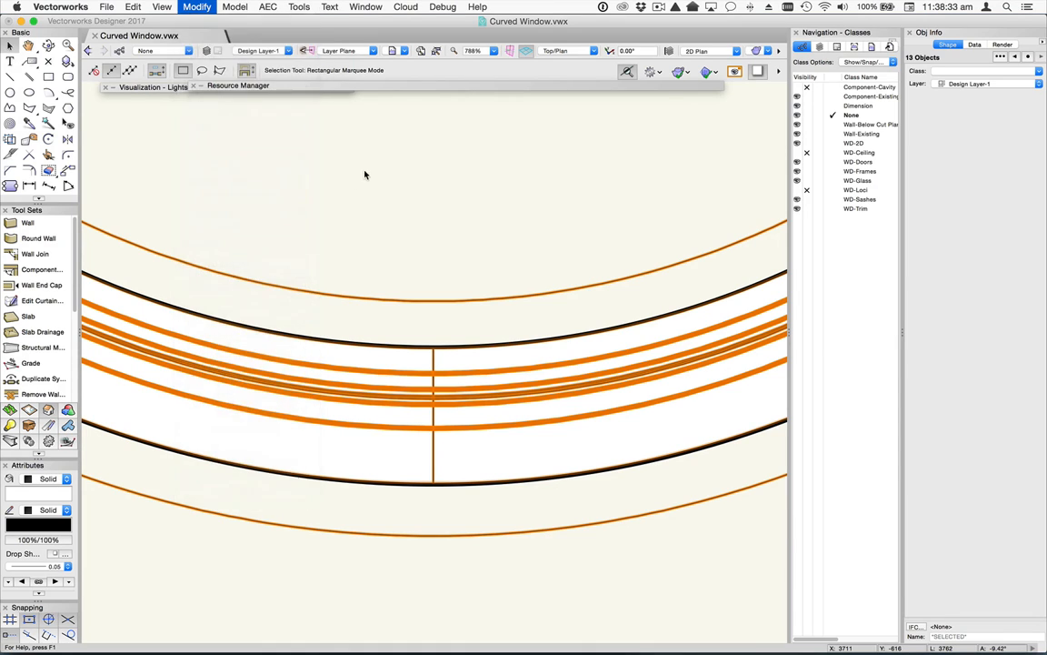
text(WD-Round 90°)
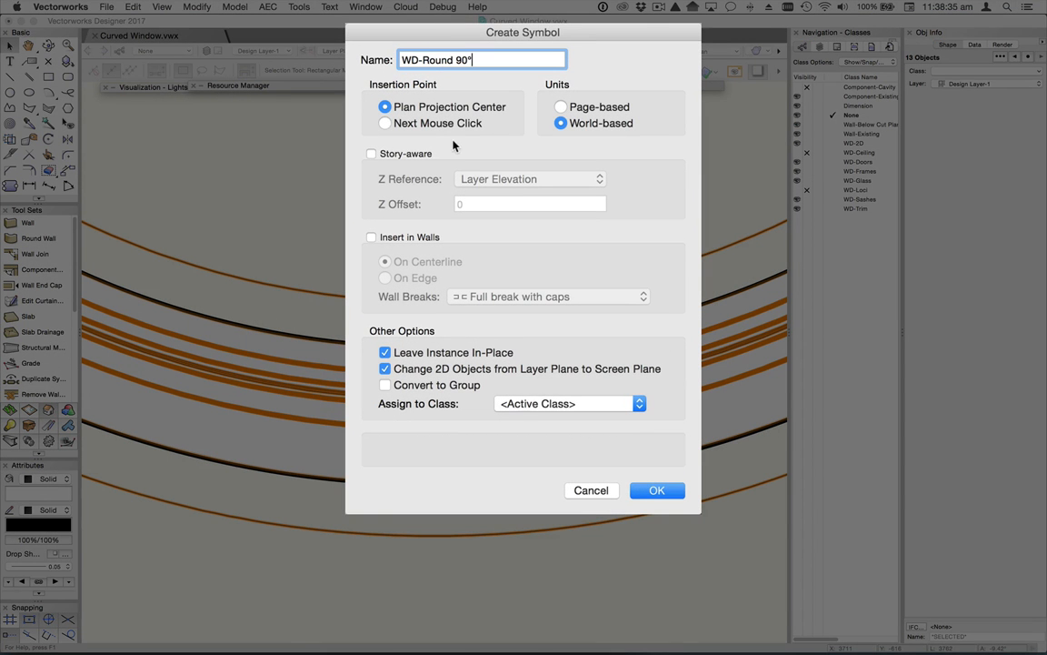
click(372, 238)
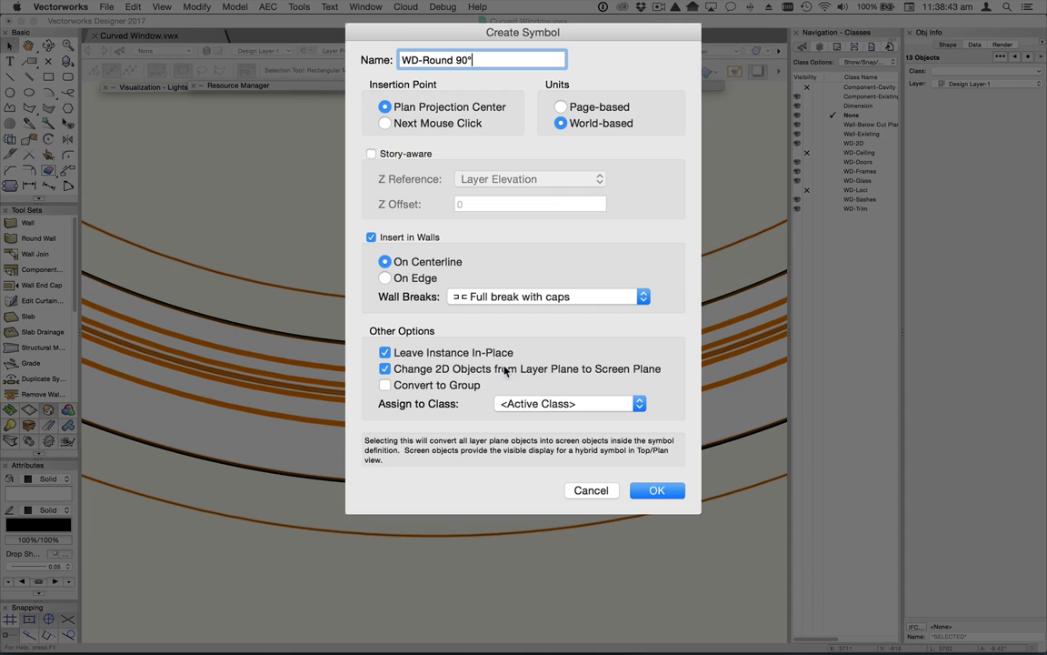
click(387, 123)
click(651, 484)
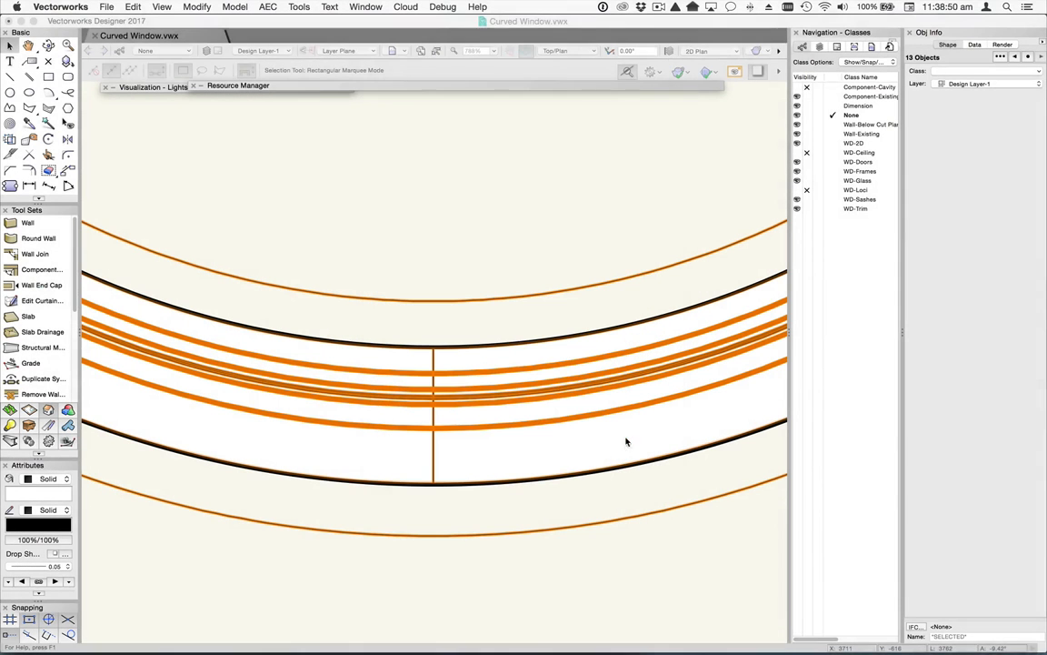
click(433, 415)
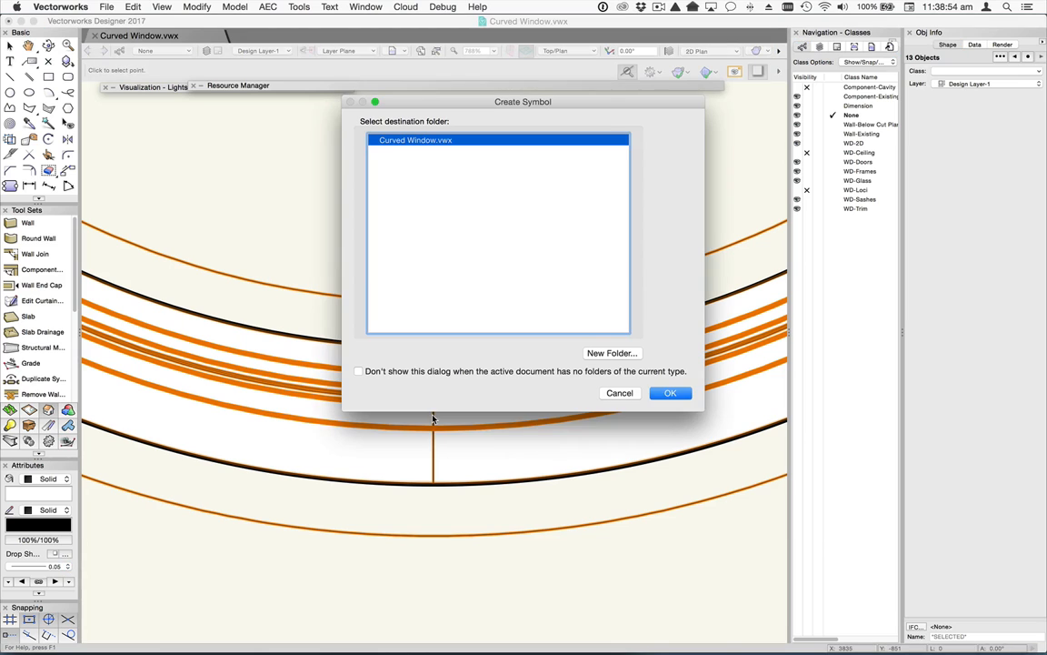
click(669, 394)
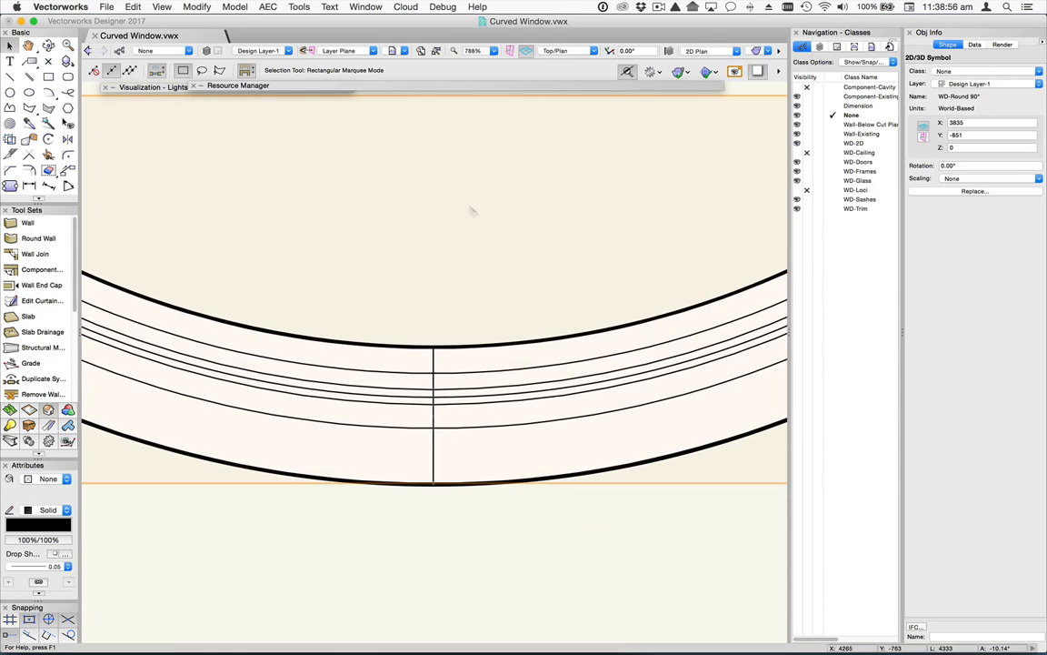
Step: Open the 2D component of the WD-Round 90° window symbol for editing
scroll(440, 184, down, 4)
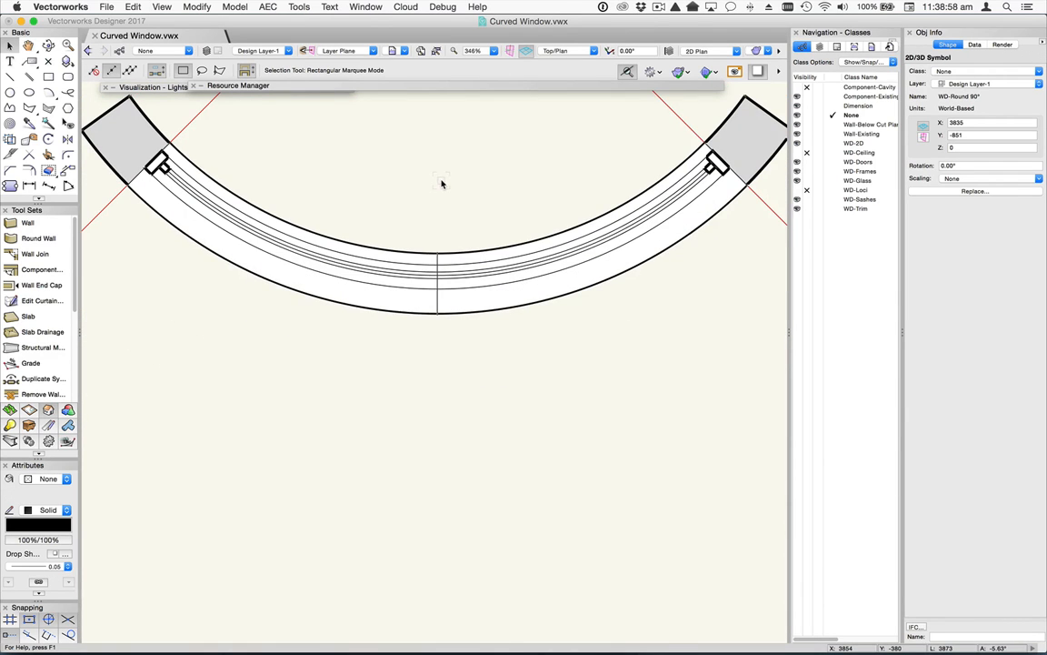
key(space)
drag(448, 146, 446, 213)
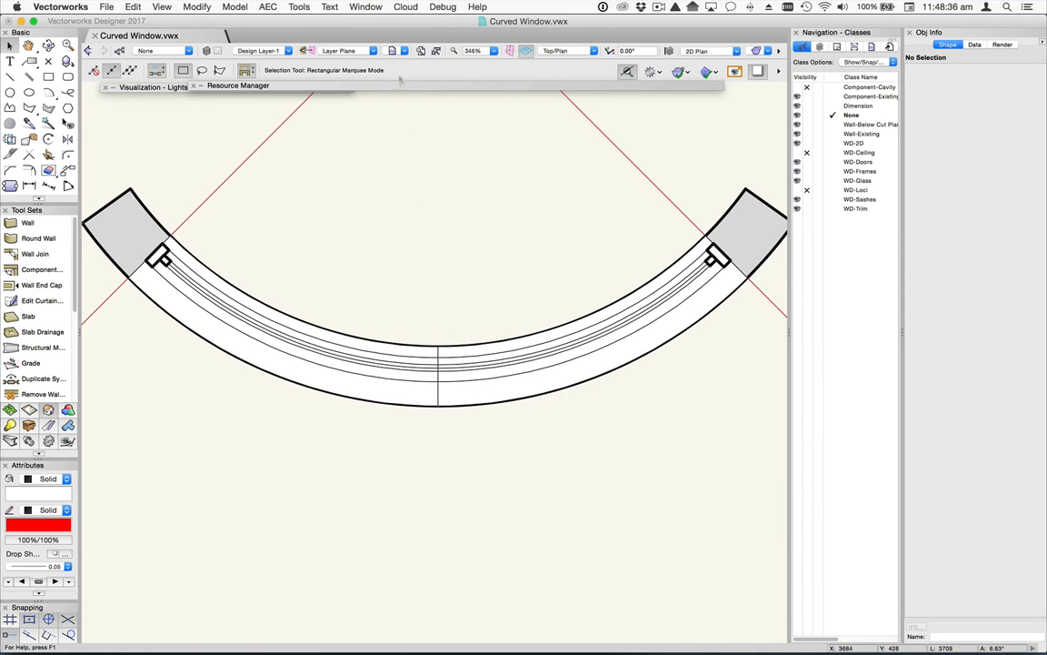
click(327, 85)
double_click(460, 368)
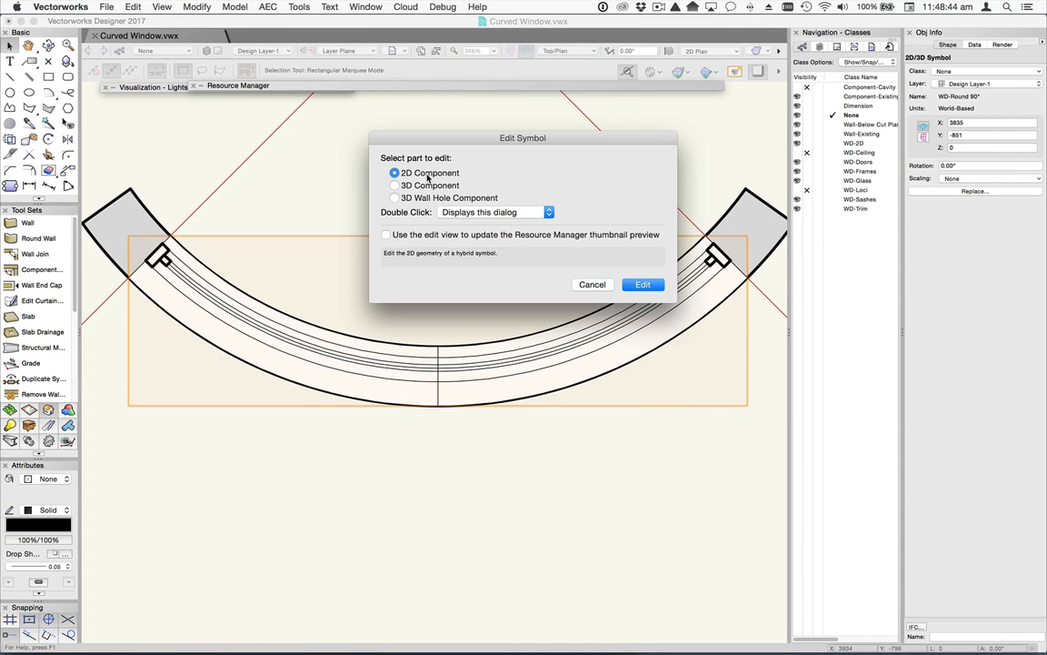
click(643, 284)
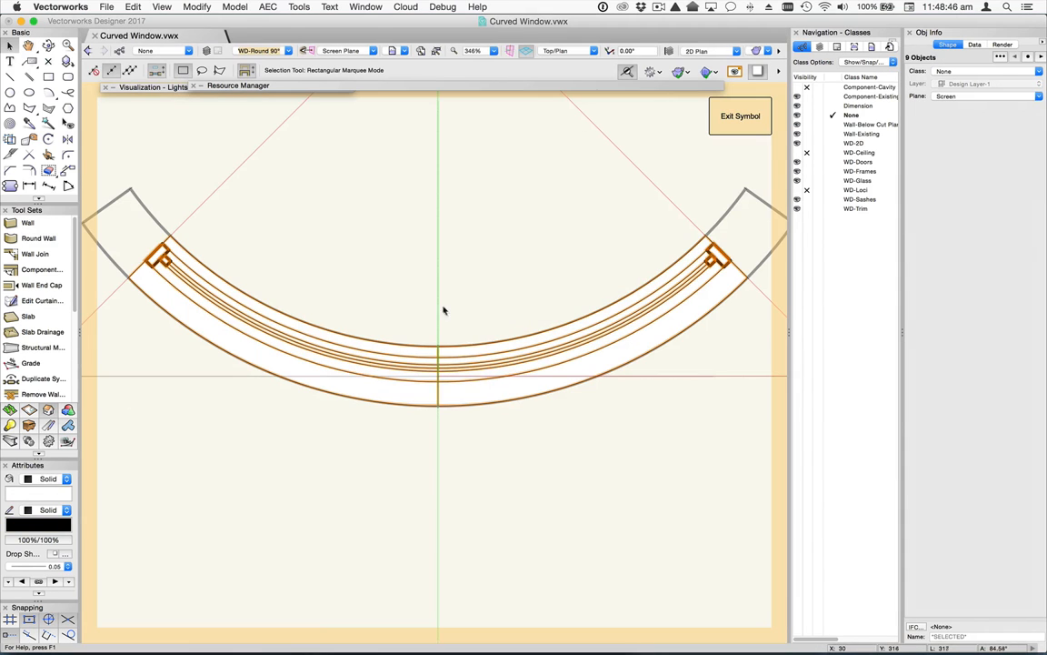
Step: Delete the vertical centre line from the window symbol's 2D component and exit the symbol
drag(372, 276, 473, 466)
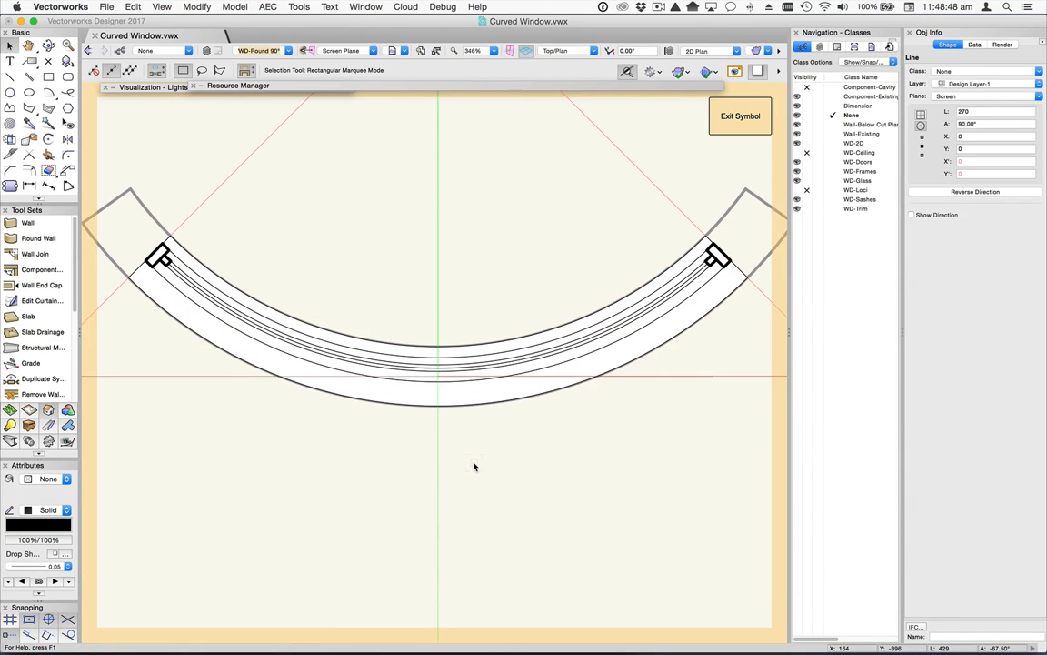
click(473, 465)
click(738, 121)
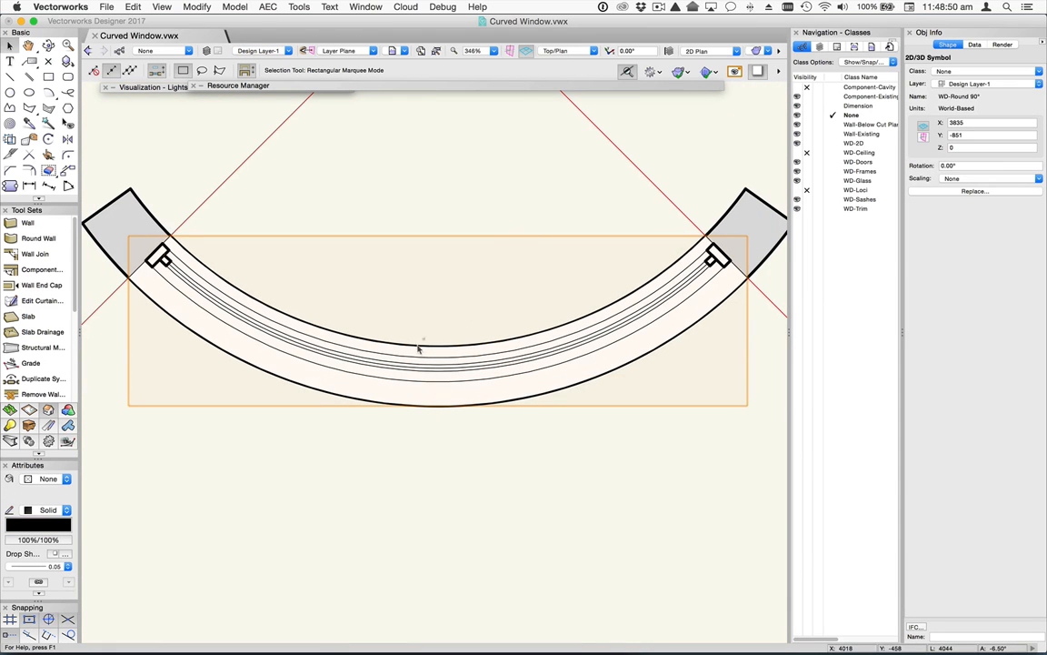
Step: Cut the 1500 high wall-thickness extrude out of the window symbol's 3D component and exit the symbol
double_click(437, 373)
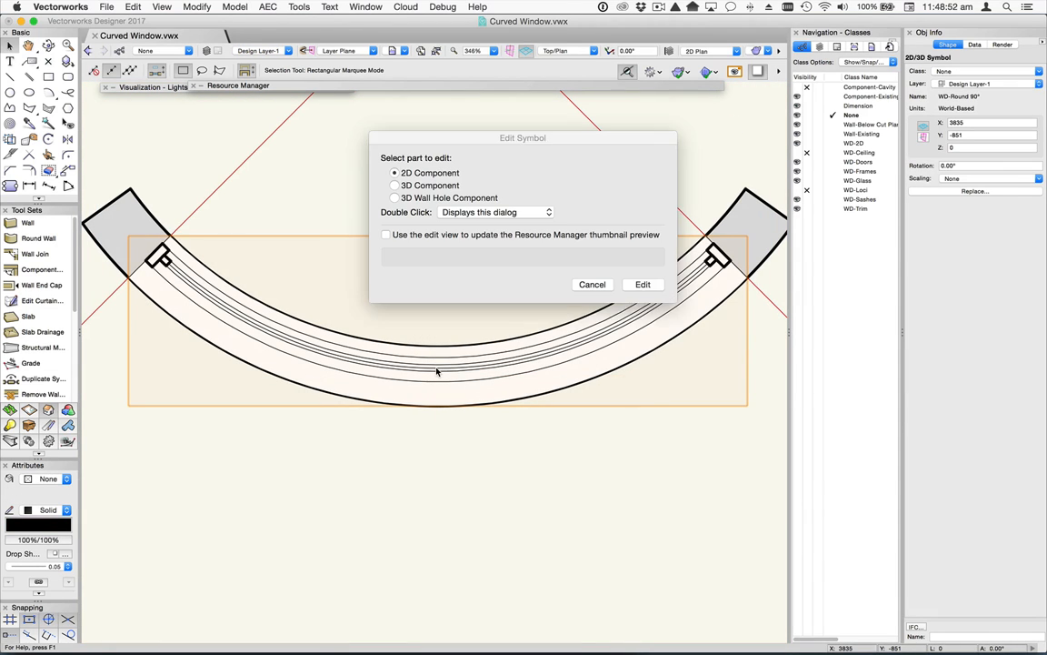
click(423, 186)
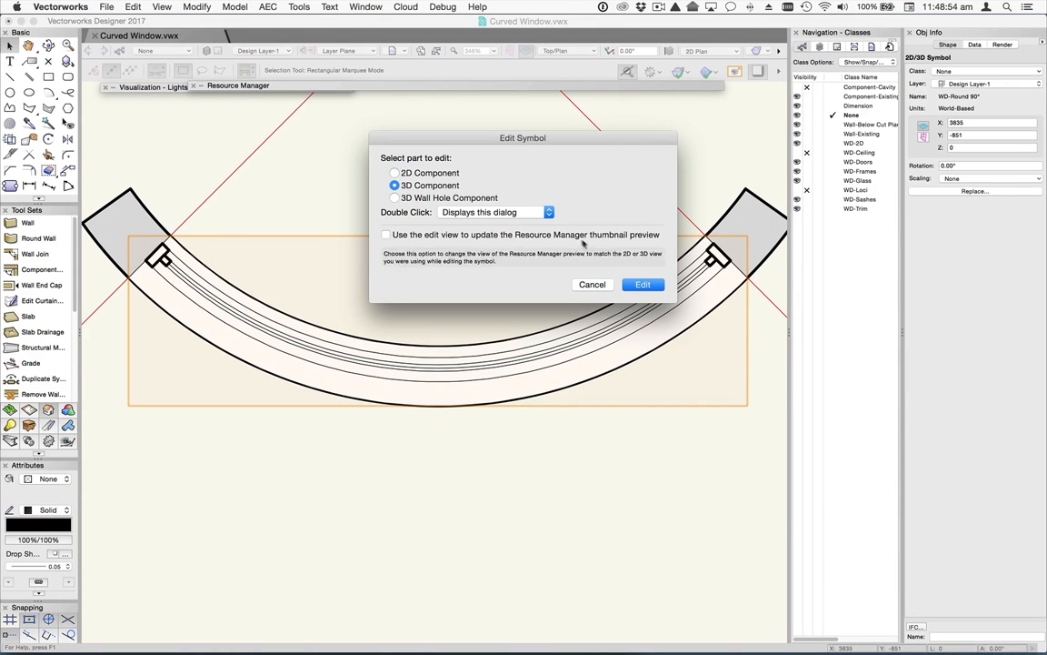
click(642, 286)
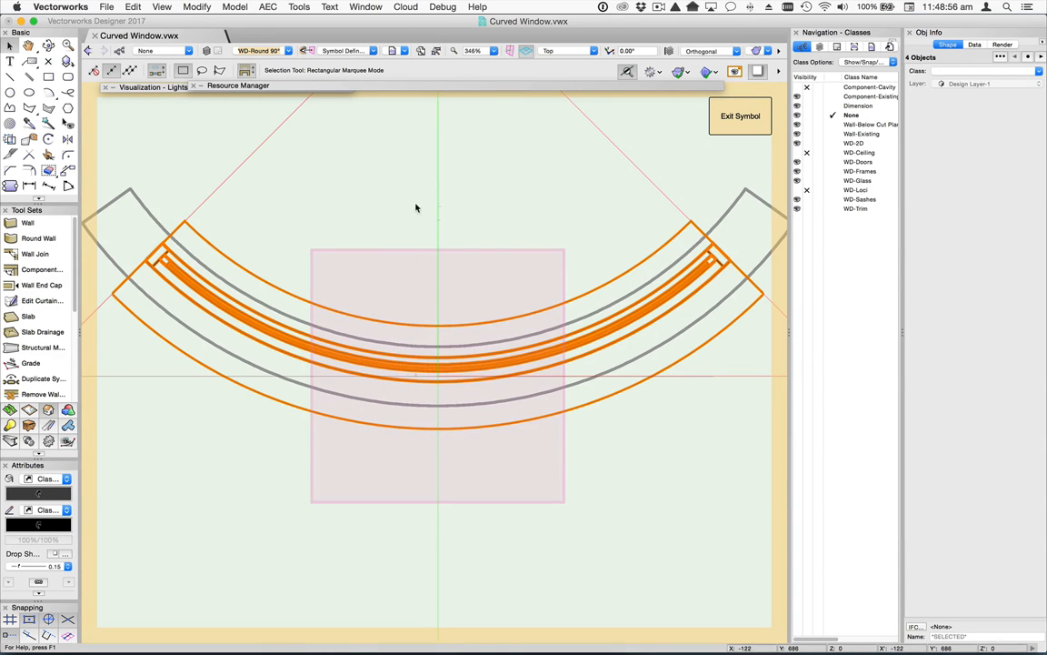
click(582, 294)
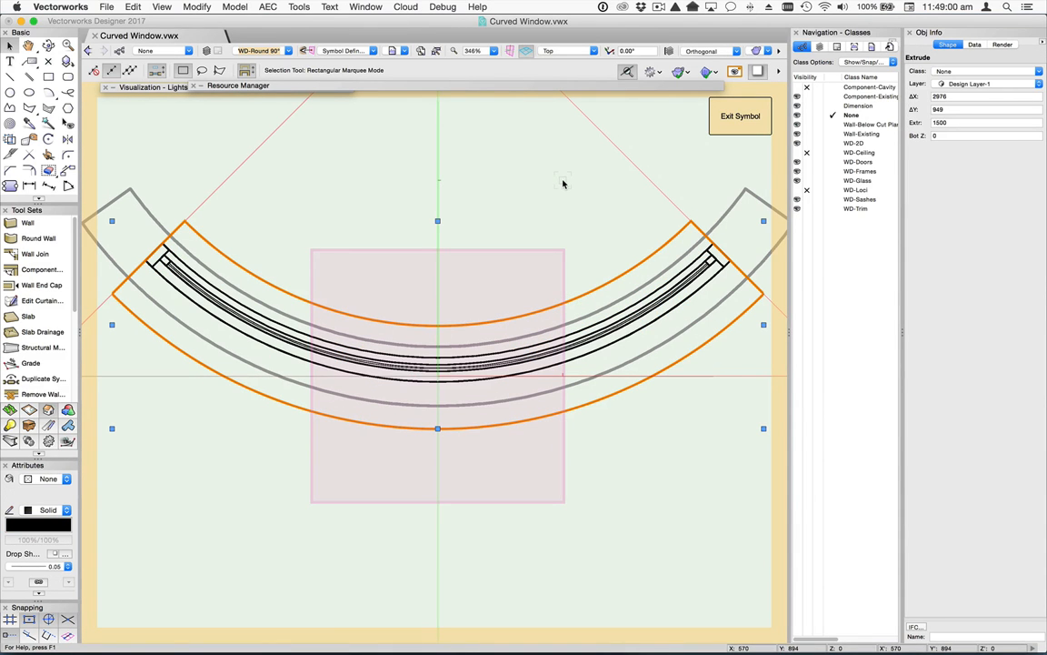
click(133, 6)
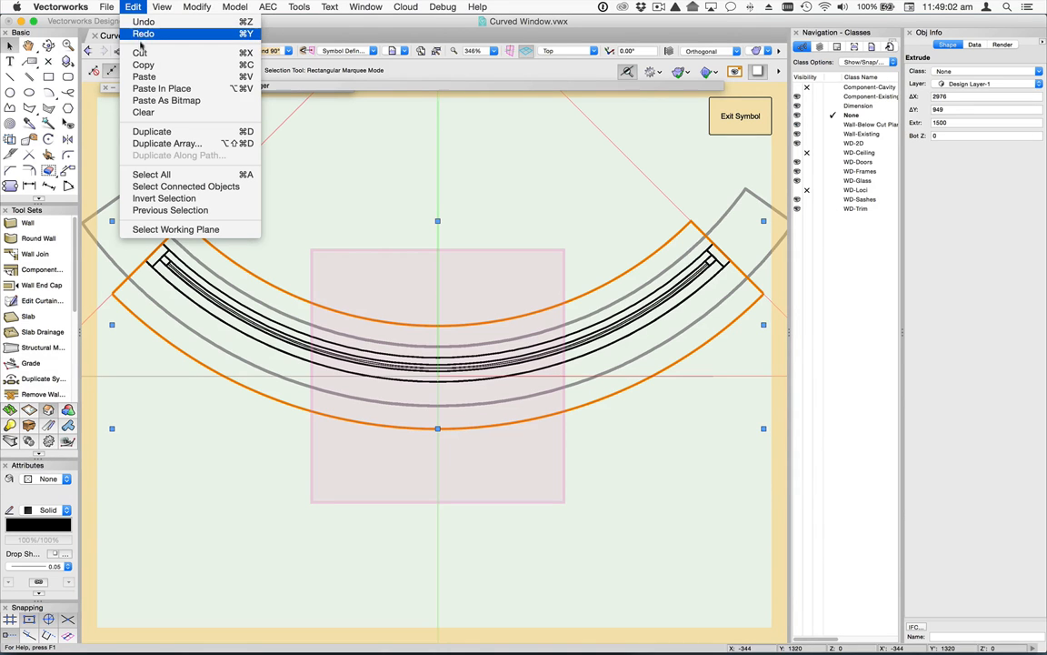
click(141, 54)
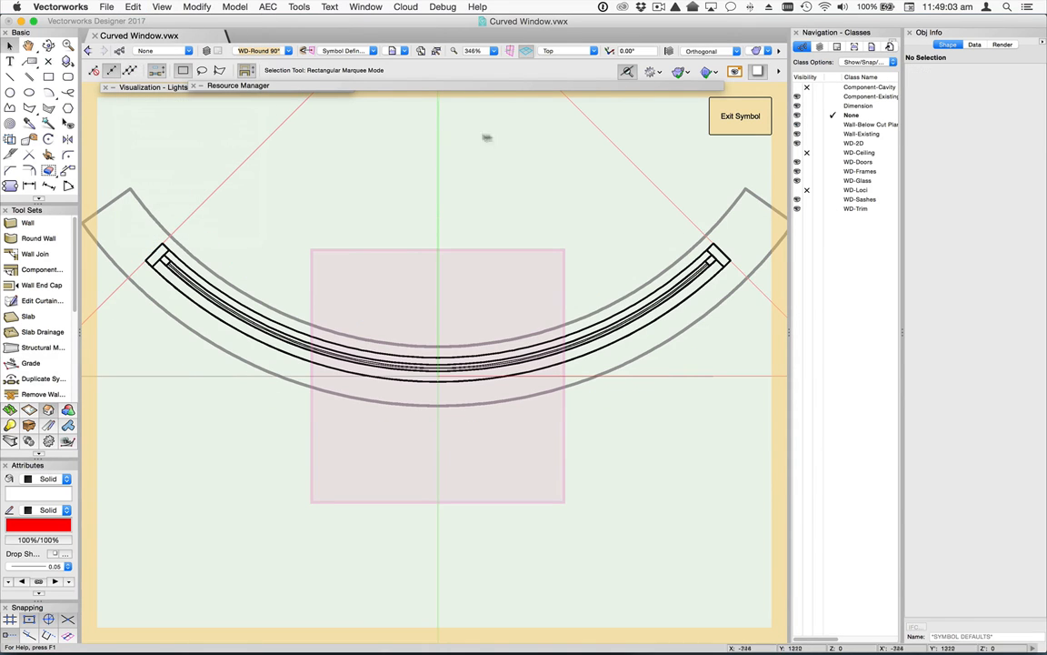
click(730, 121)
Step: Paste the cut extrude in place into the symbol's 3D Wall Hole component and exit that component
double_click(389, 331)
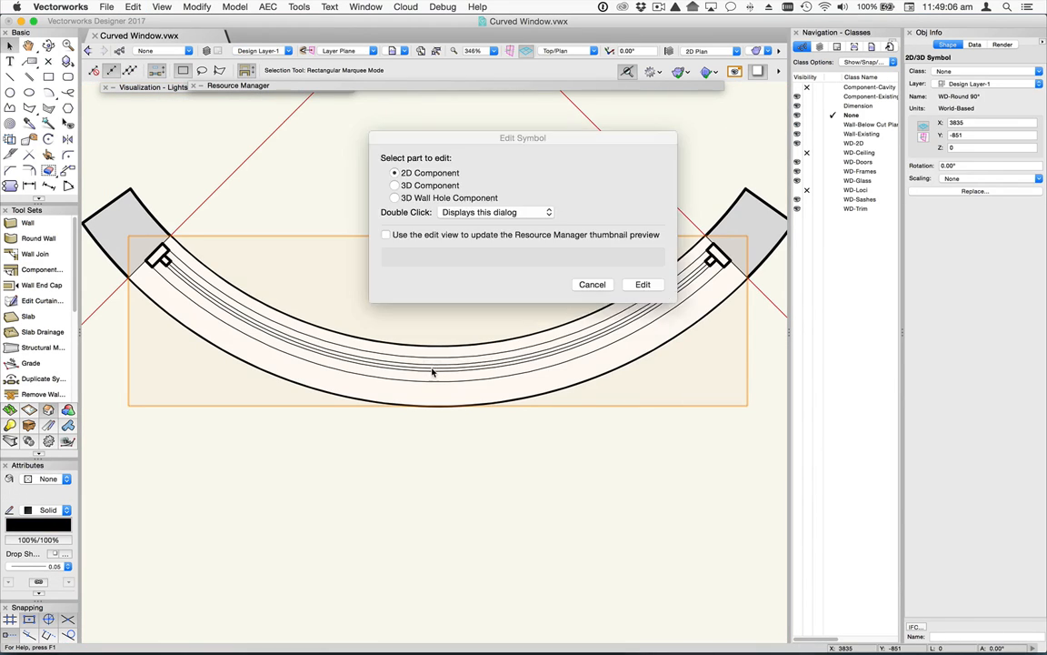
click(397, 198)
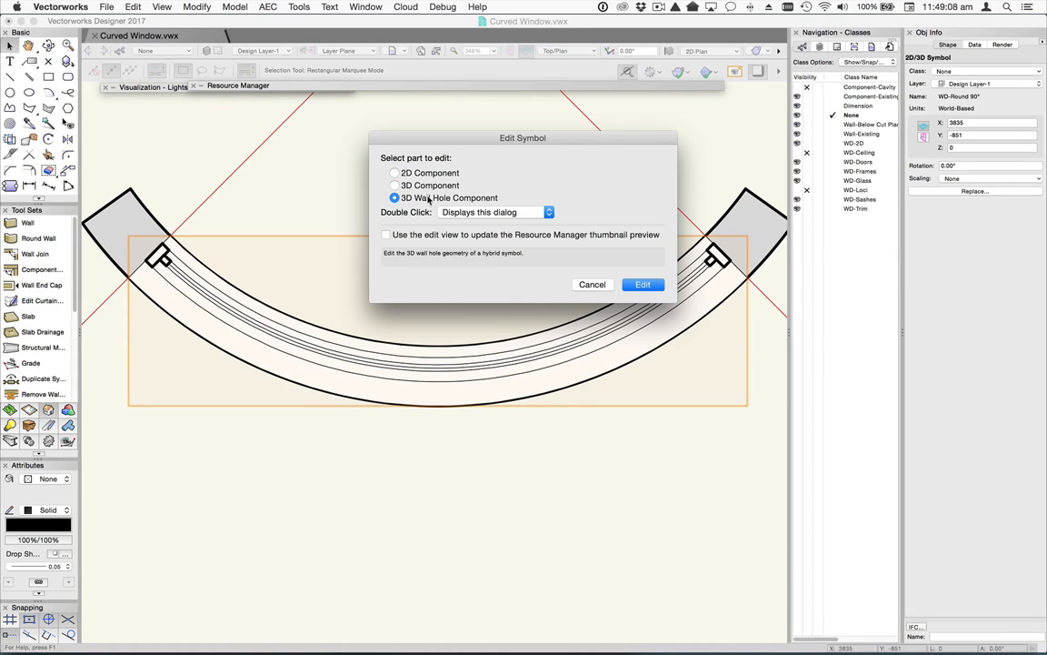
click(641, 285)
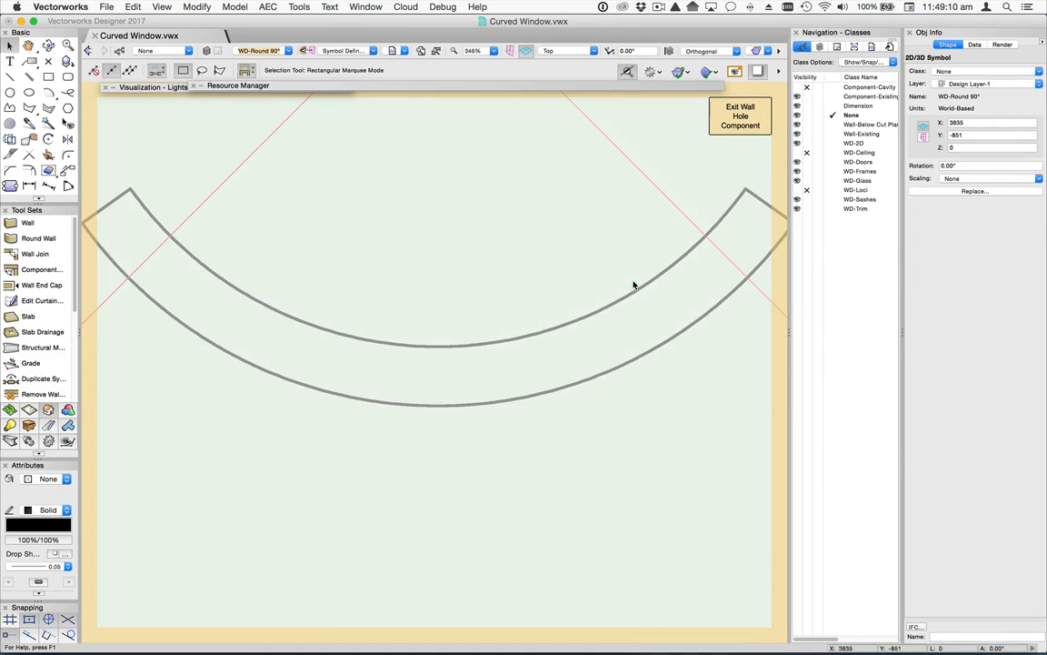
click(132, 5)
click(141, 87)
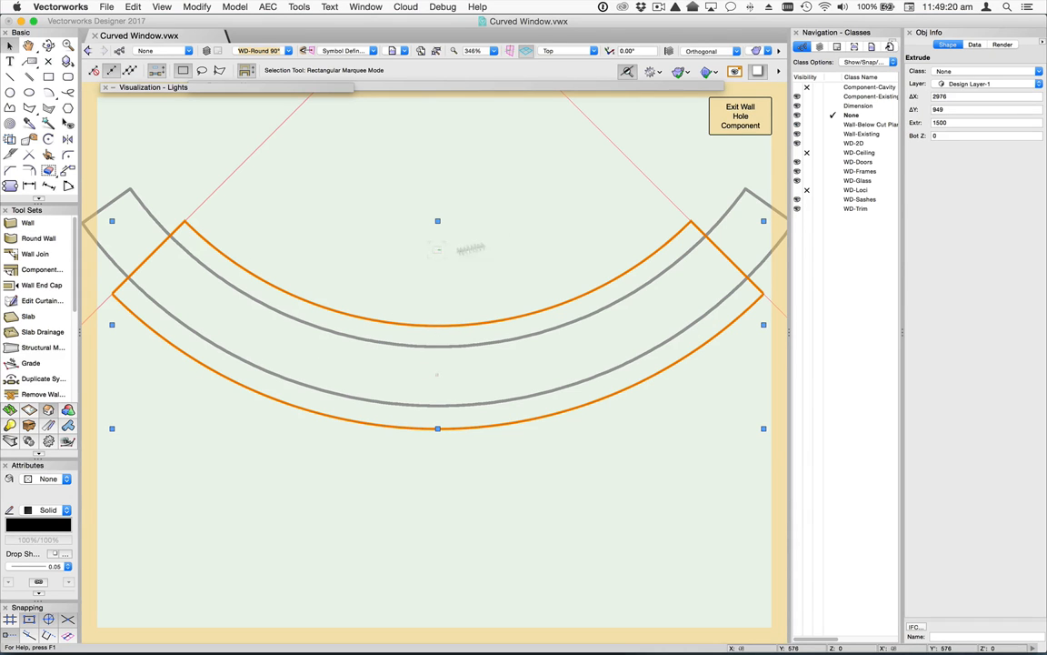
click(738, 114)
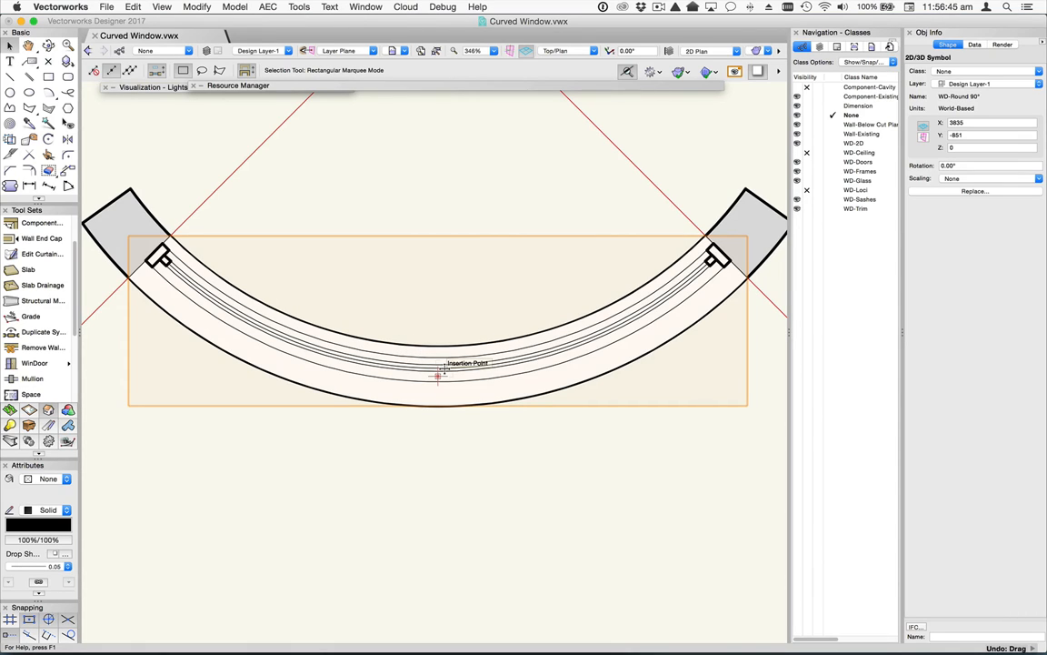
Step: Move the window symbol straight down off the round wall and lengthen the wall along its arc at both ends
drag(445, 369, 437, 498)
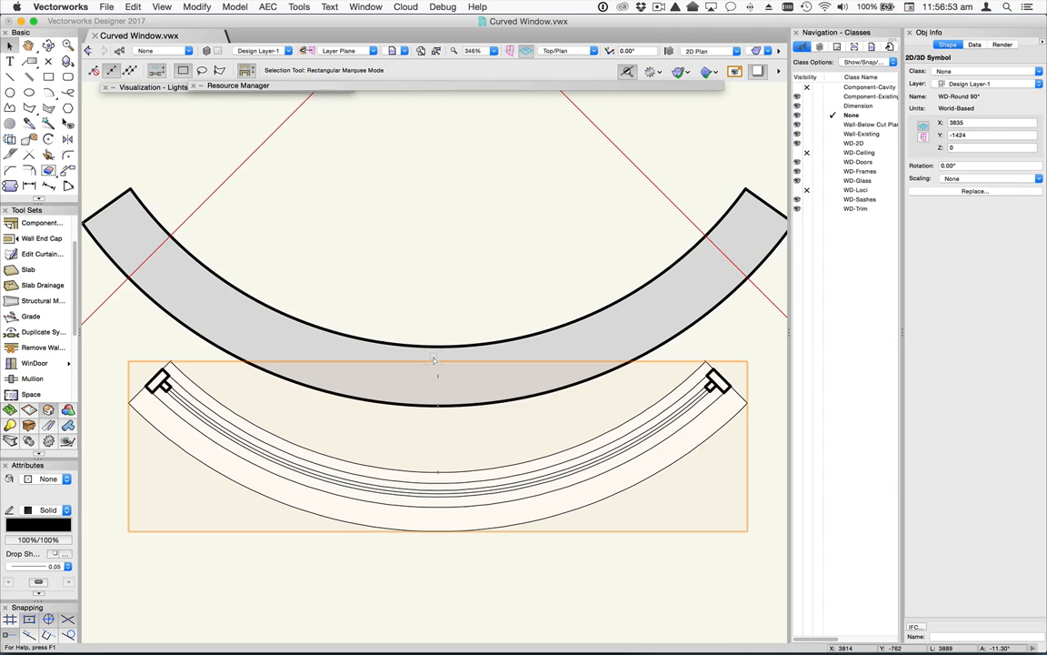
scroll(426, 240, down, 3)
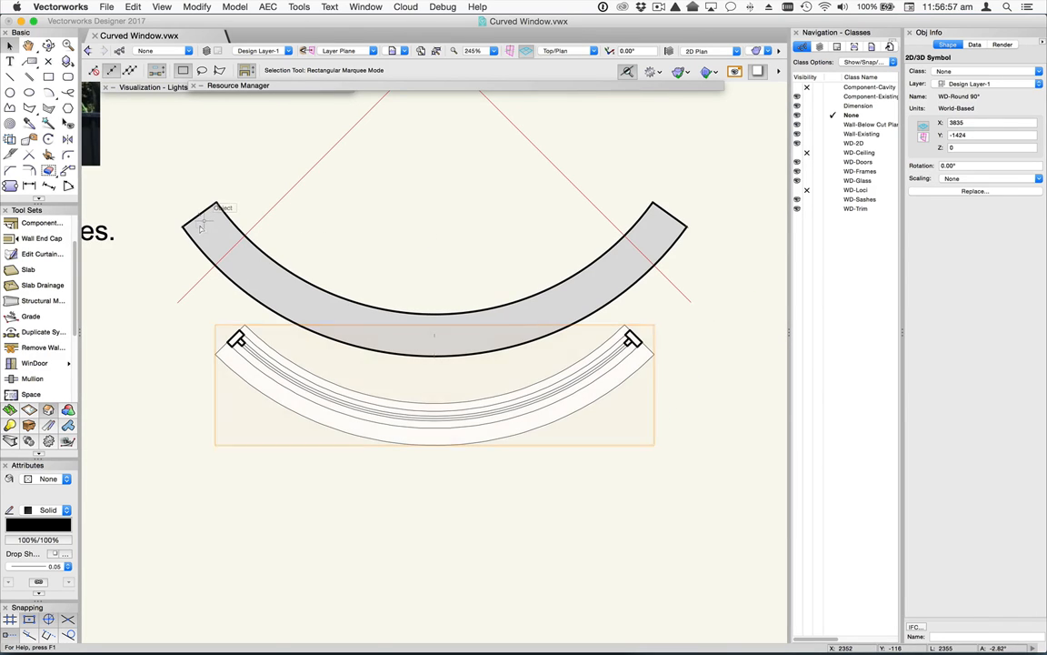
click(214, 207)
drag(201, 215, 177, 179)
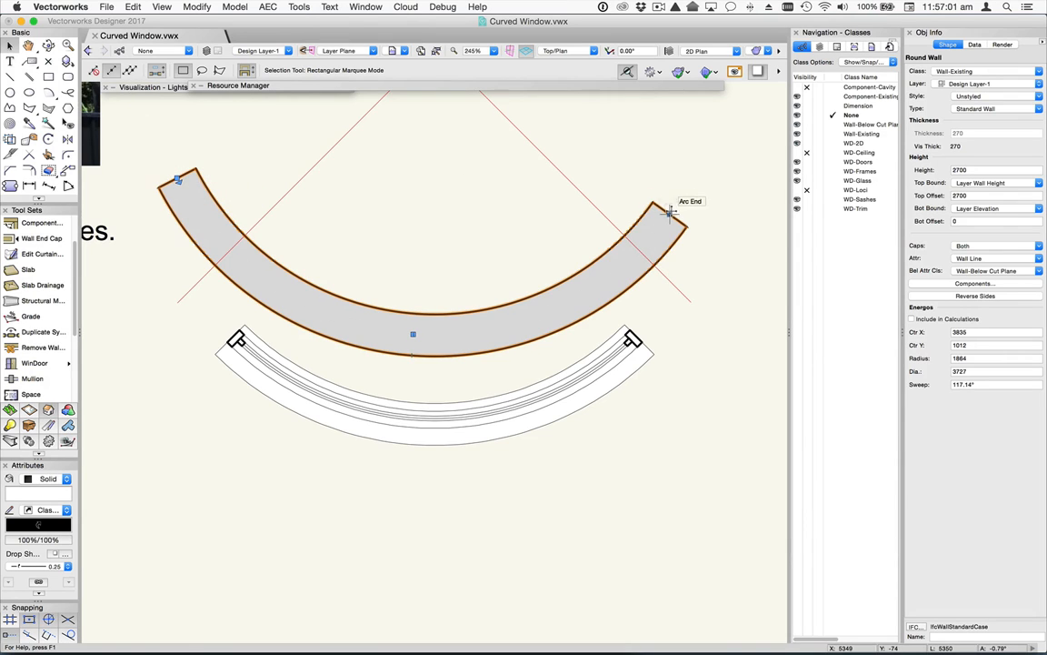
drag(669, 213, 691, 177)
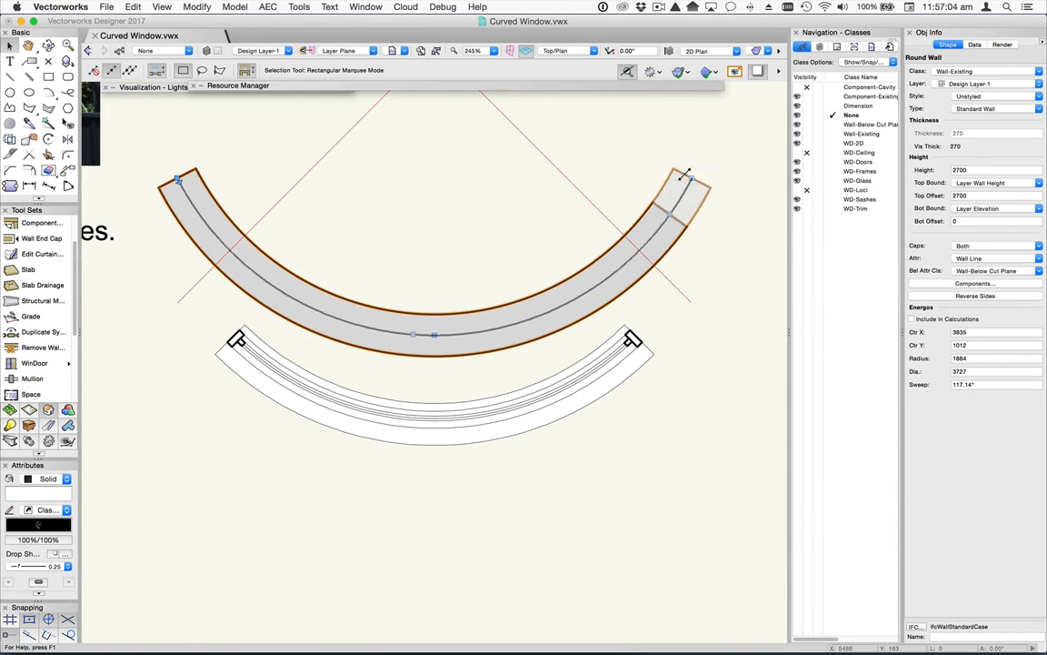
Step: Insert the window symbol into the round wall at the midpoint of its centre line and clear the selection
click(434, 430)
drag(434, 430, 433, 335)
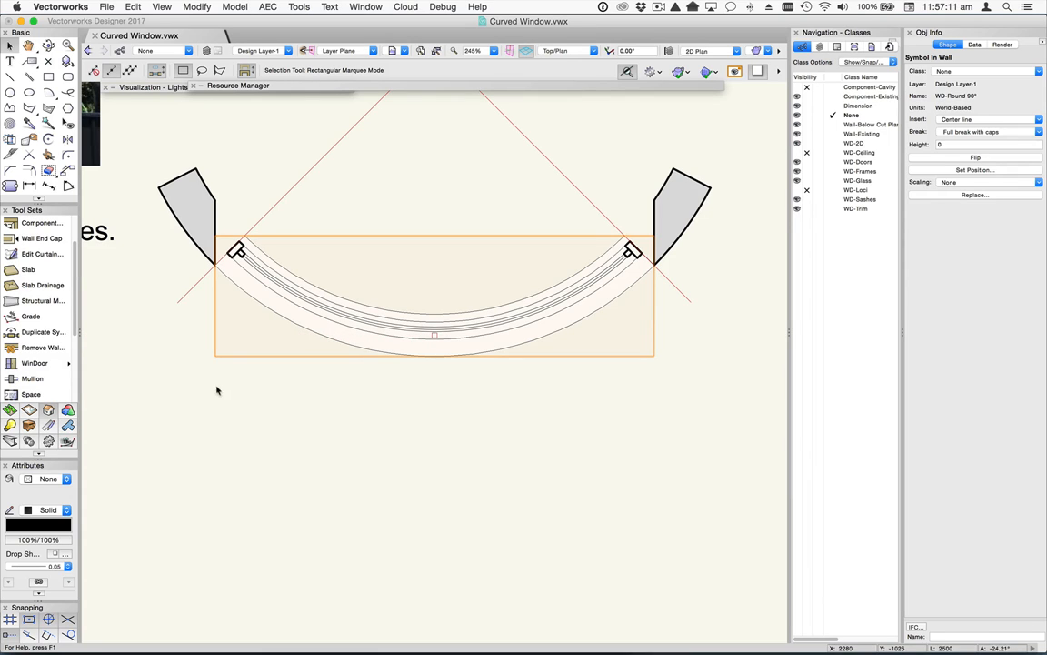
click(375, 424)
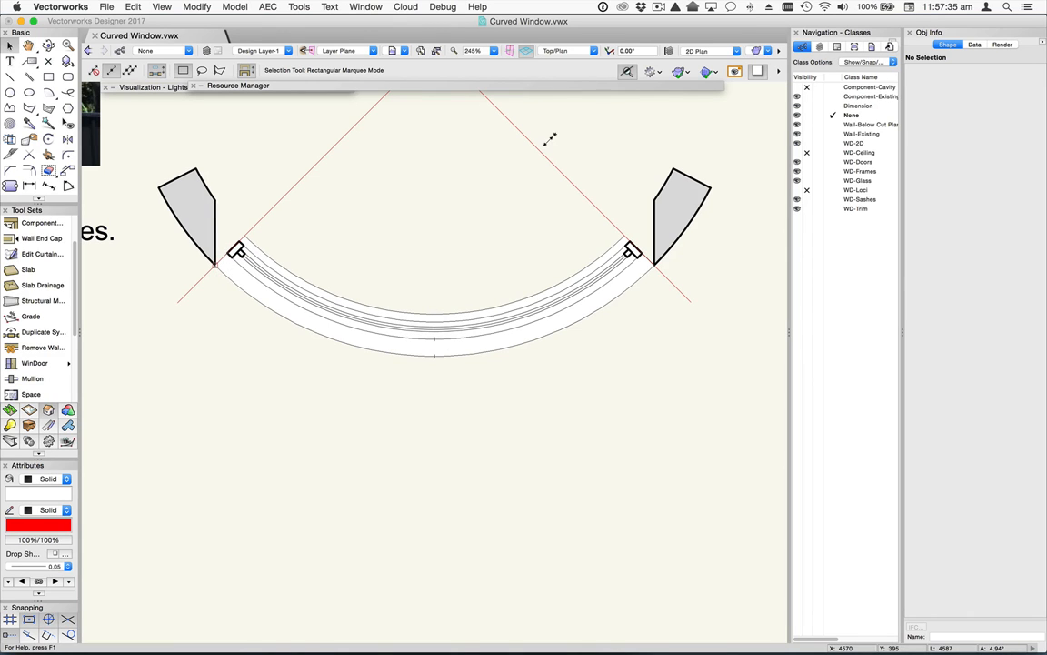
Step: Examine the inserted window in a shaded Right Isometric view and return to the Top/Plan view
click(568, 53)
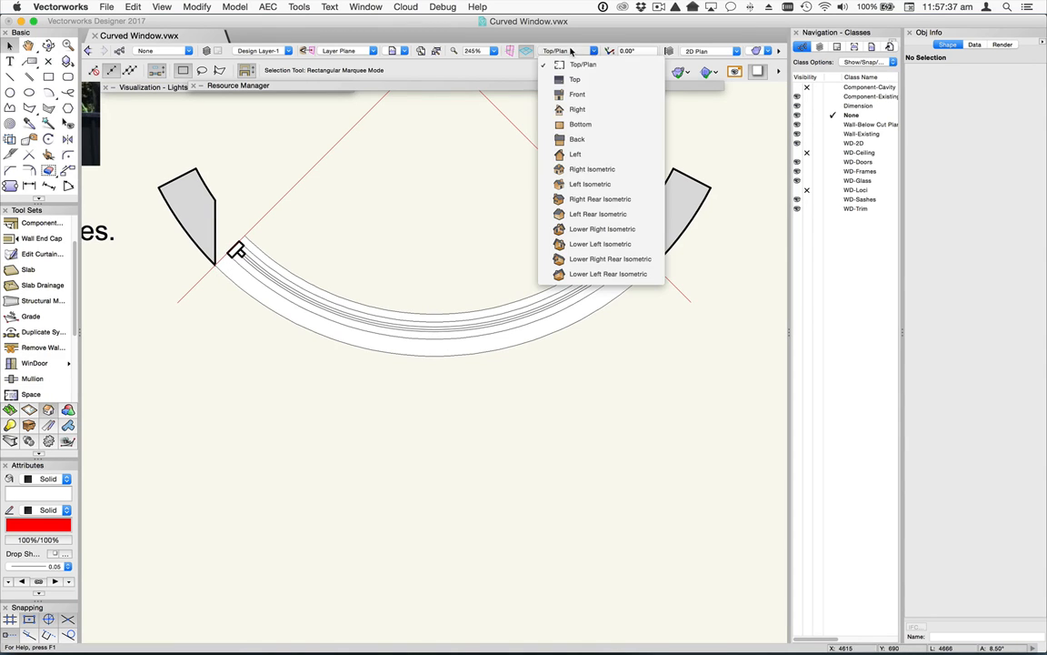
click(602, 169)
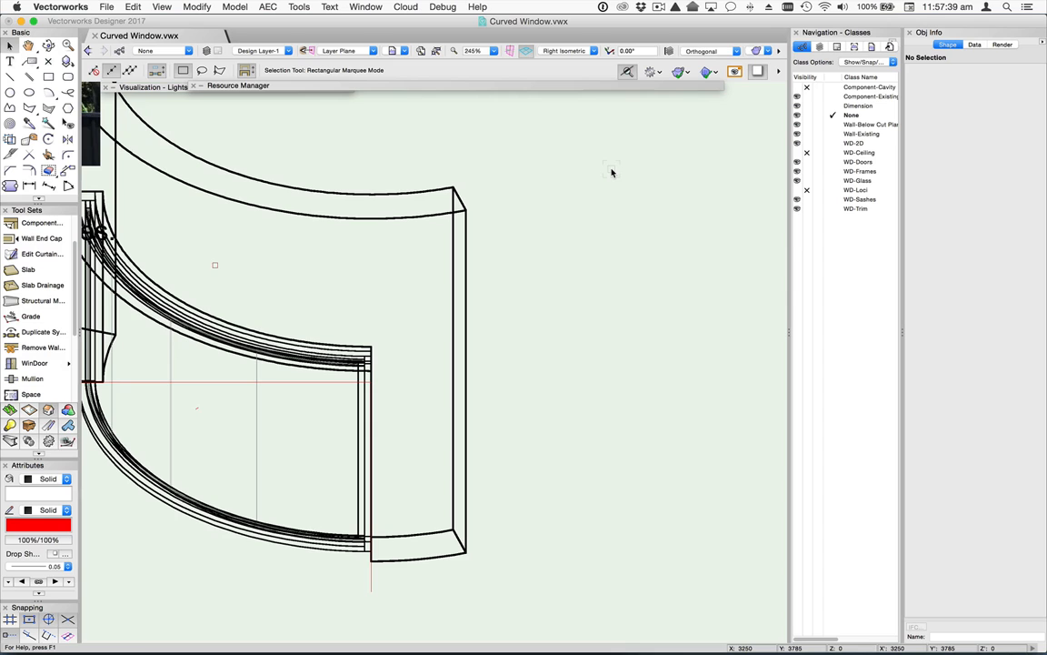
key(shift+super+g)
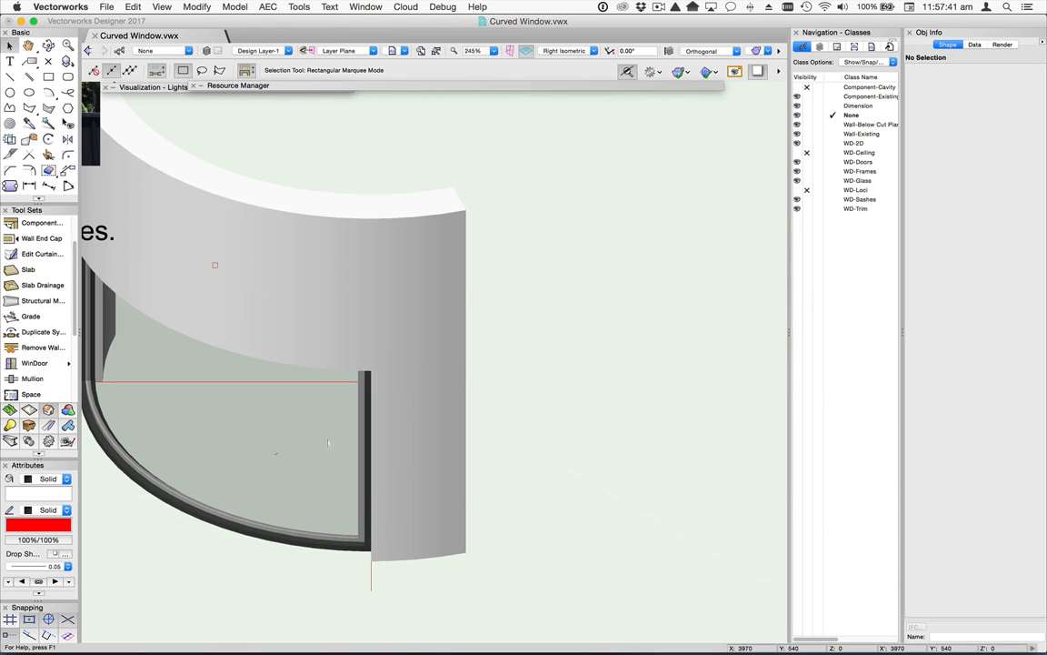
key(space)
drag(182, 310, 355, 325)
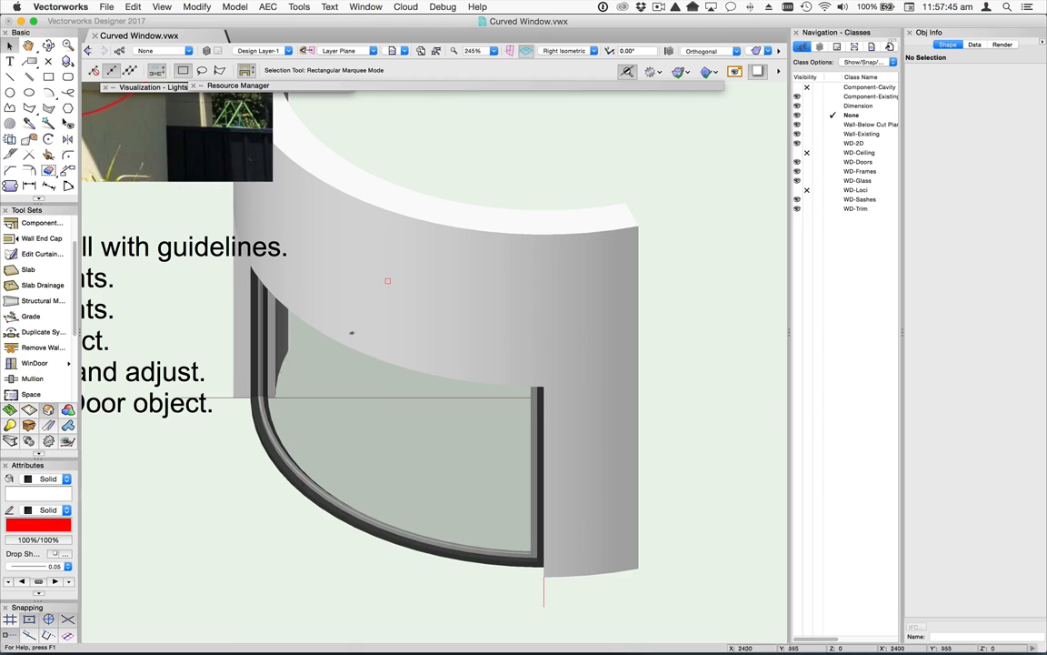
key(1)
key(x)
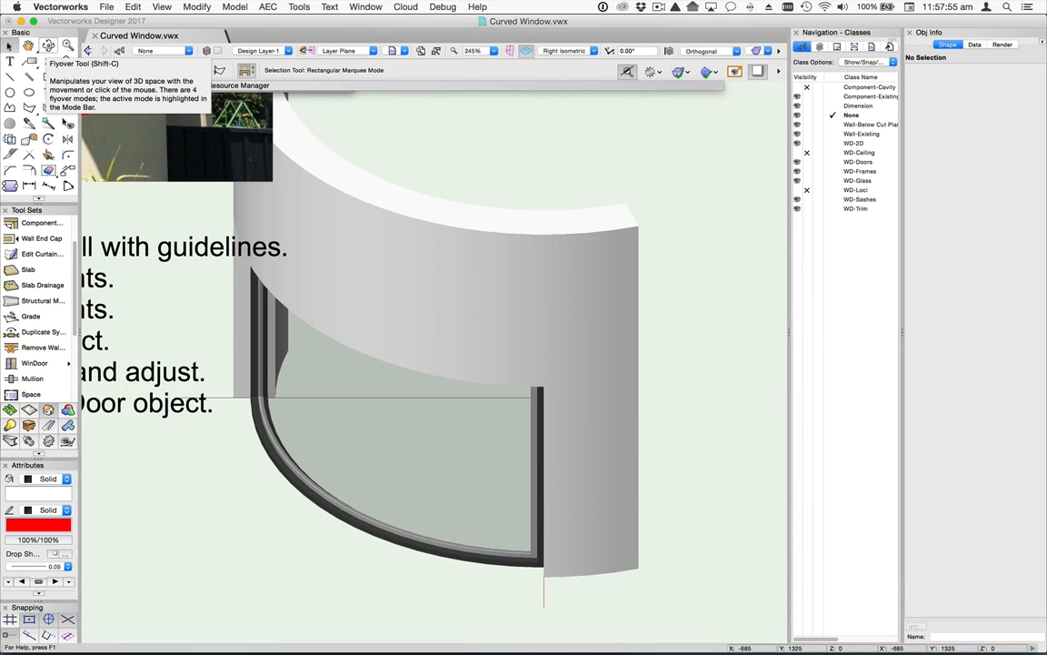
click(87, 53)
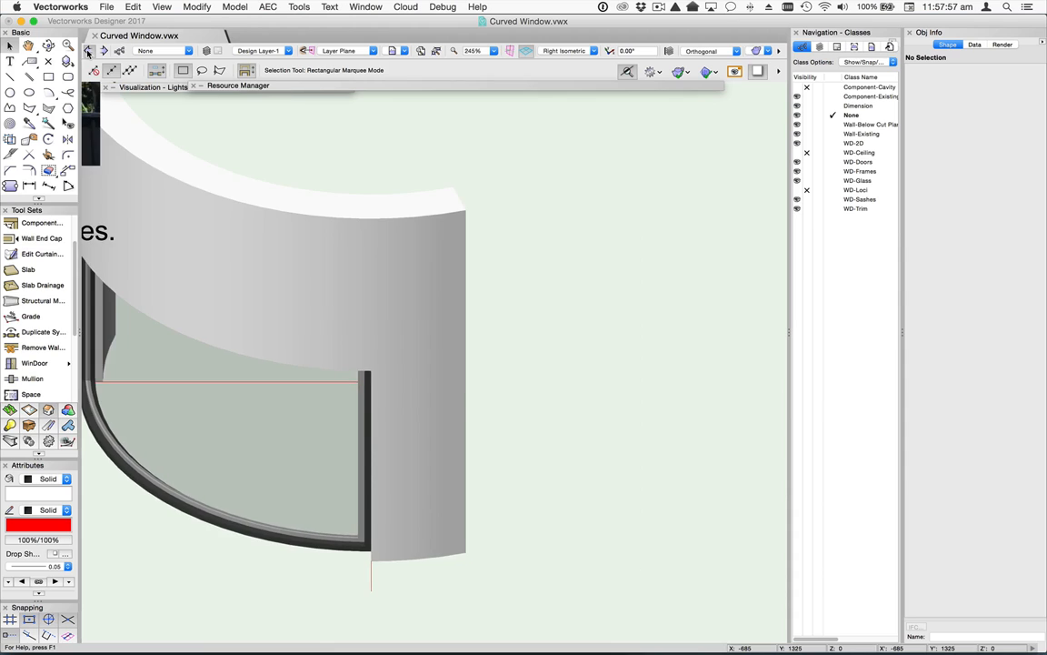
click(87, 53)
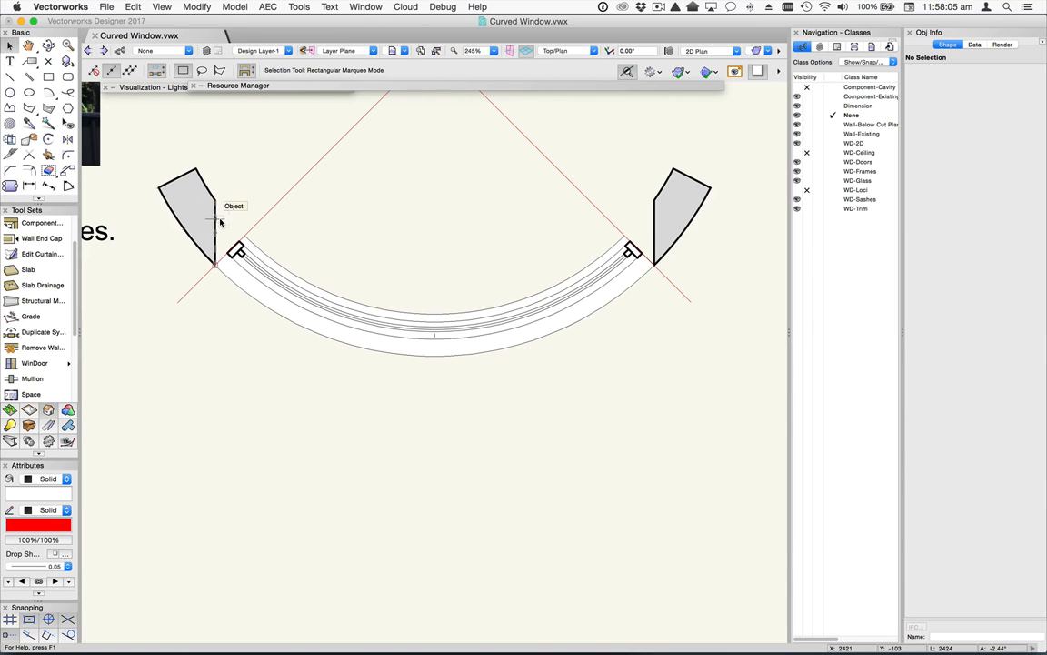
Step: Draw a vertical line about 672 long along the straight cut face of the left wall piece
scroll(216, 211, up, 5)
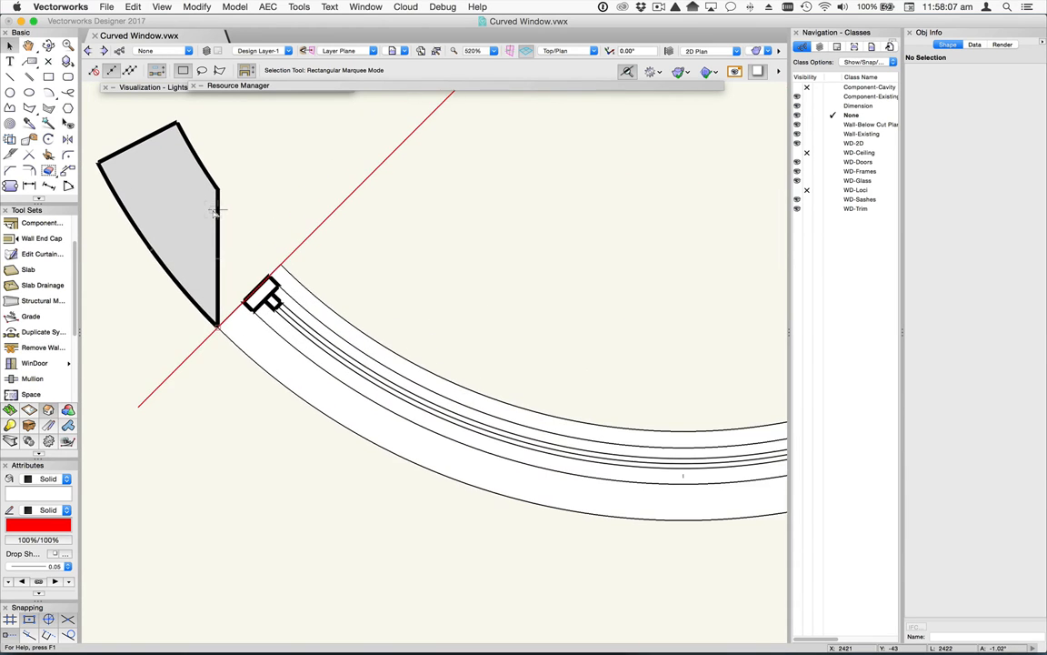
scroll(233, 187, up, 2)
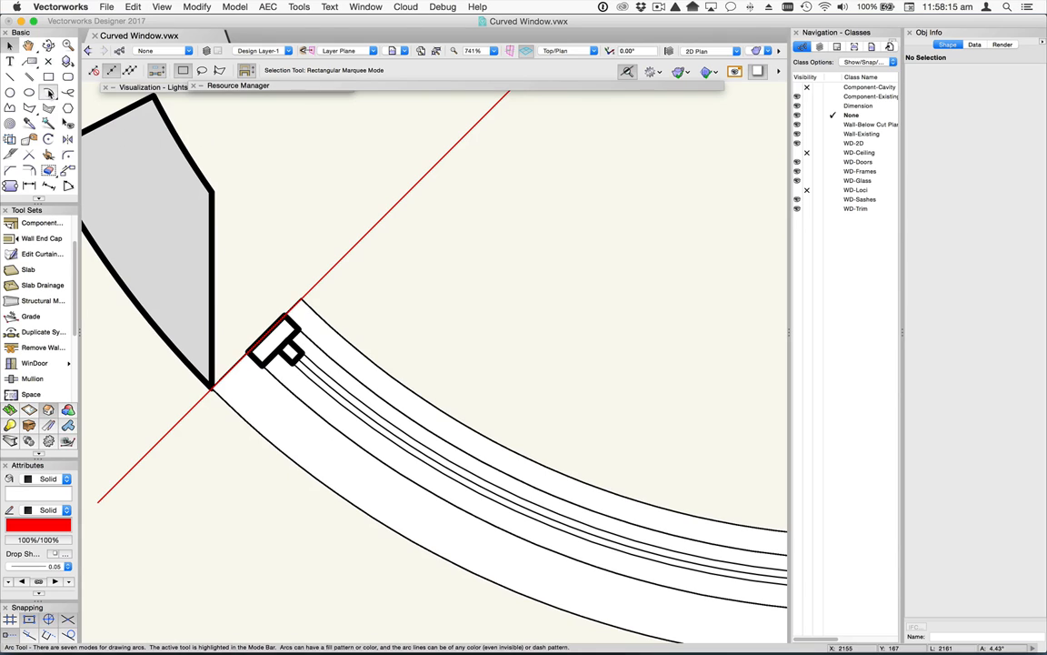
click(380, 220)
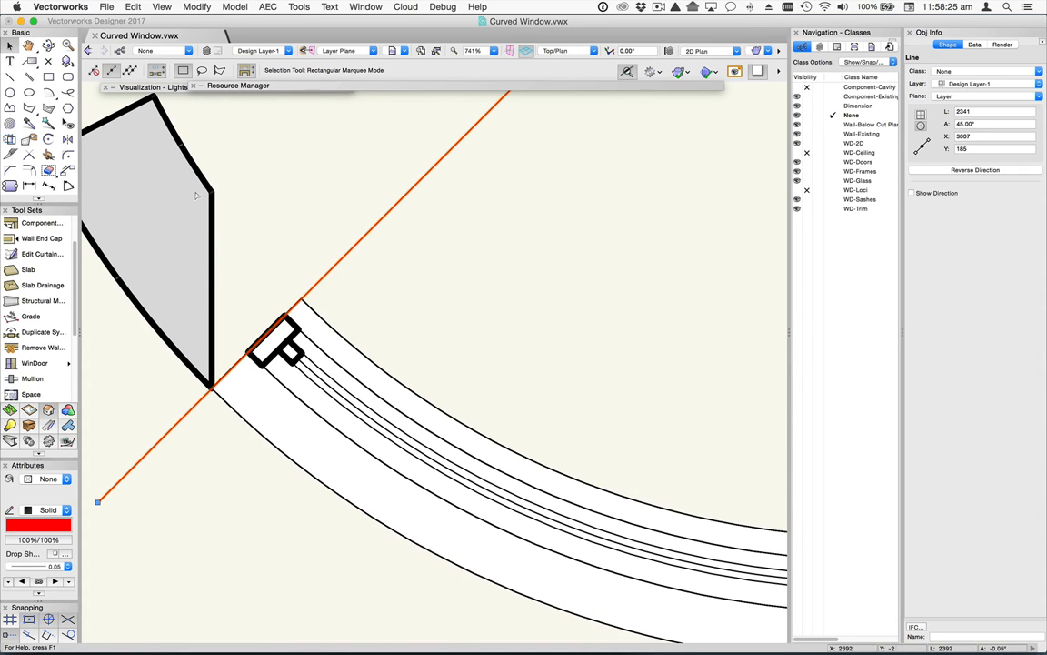
click(10, 76)
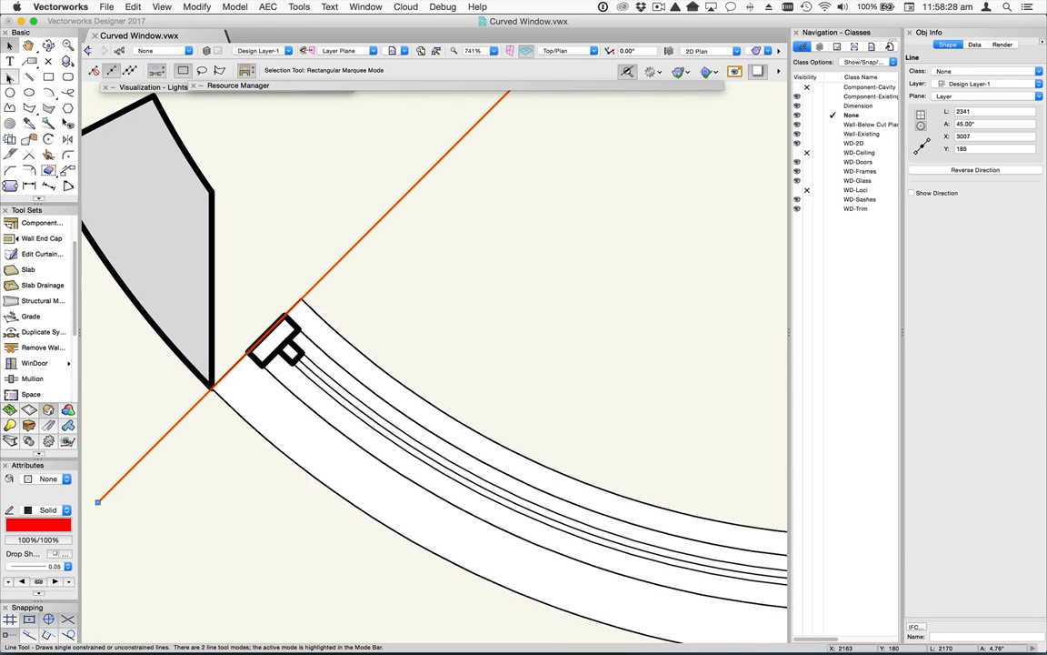
click(211, 446)
click(211, 134)
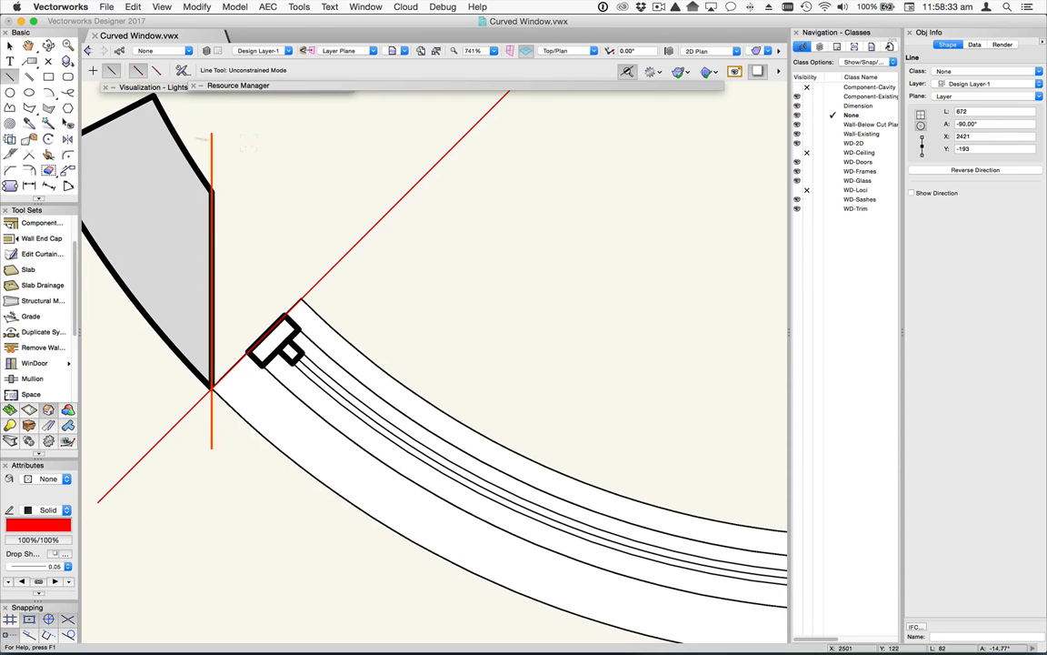
Step: Draw a three-point arc along the wall's inner curve and extend it past the 45° guideline to a length of about 489
click(49, 93)
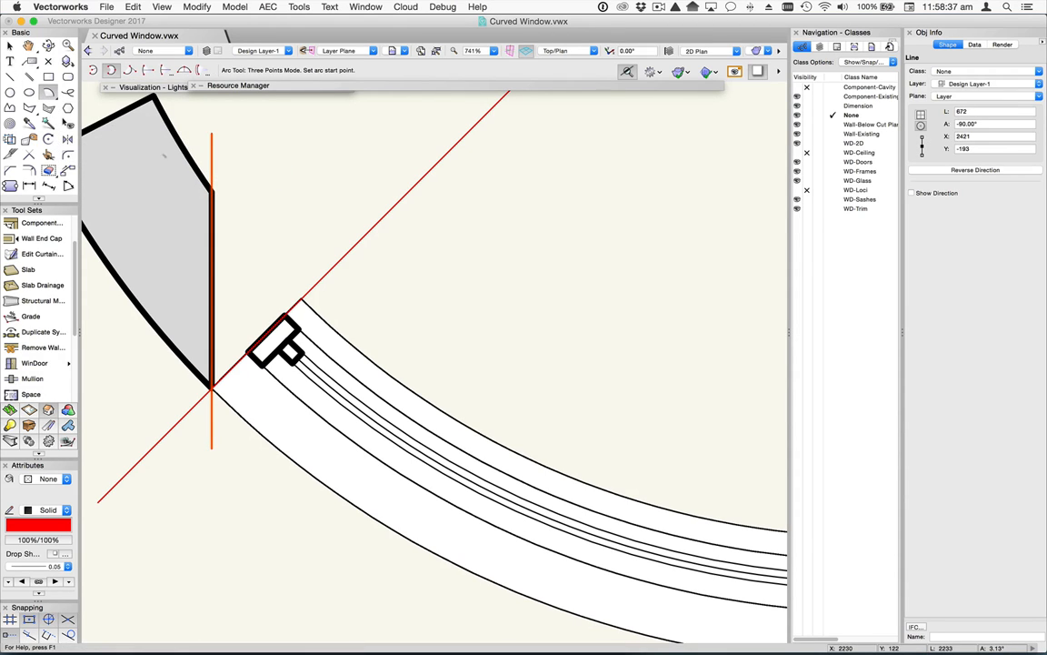
click(181, 146)
click(211, 191)
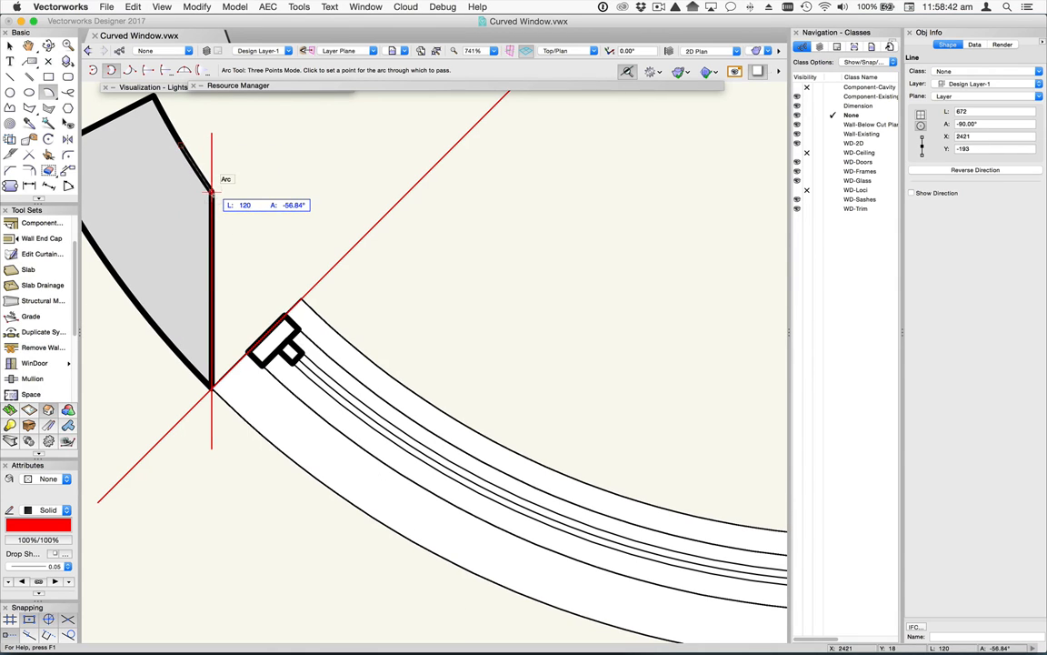
click(301, 296)
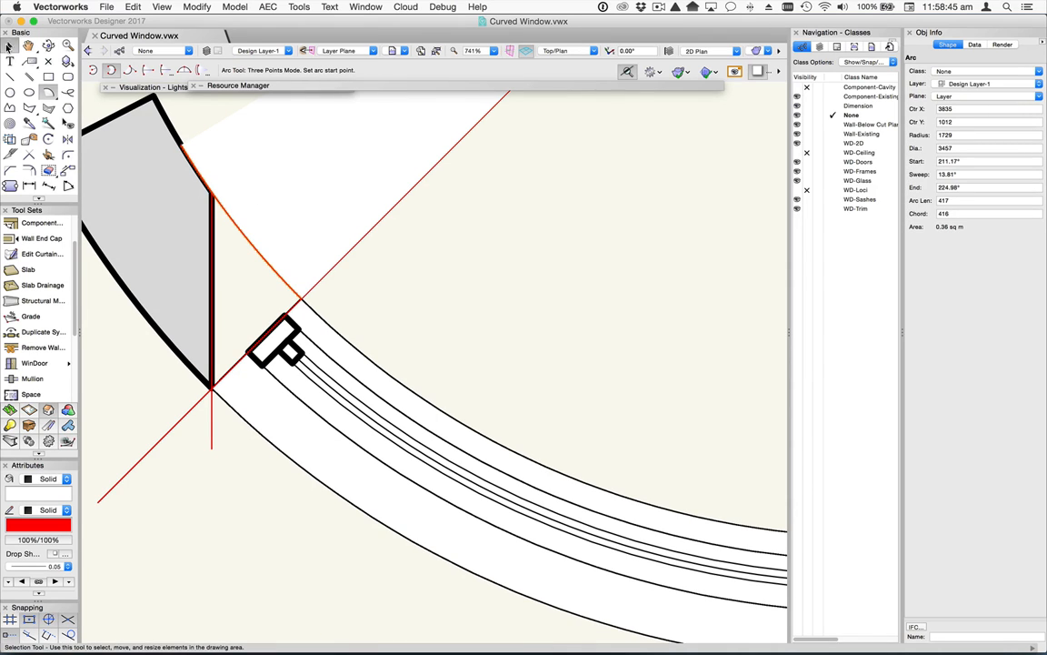
click(8, 46)
drag(301, 297, 324, 322)
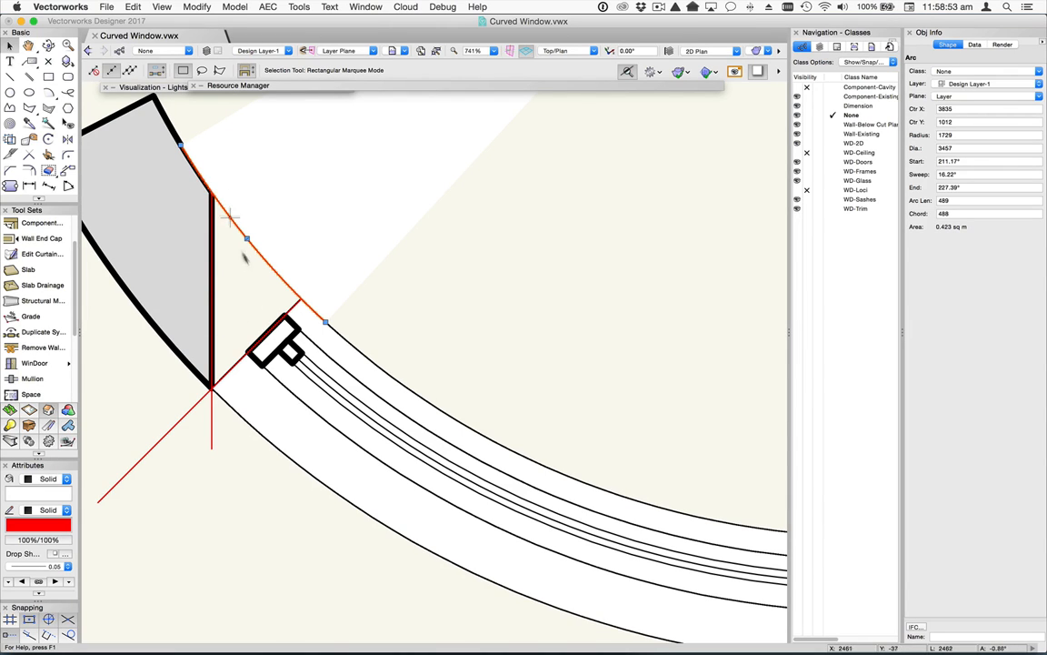
Step: Create a polygon with the Inner Boundary mode in the wedge between the wall's cut face, the arc and the 45° guideline
click(30, 108)
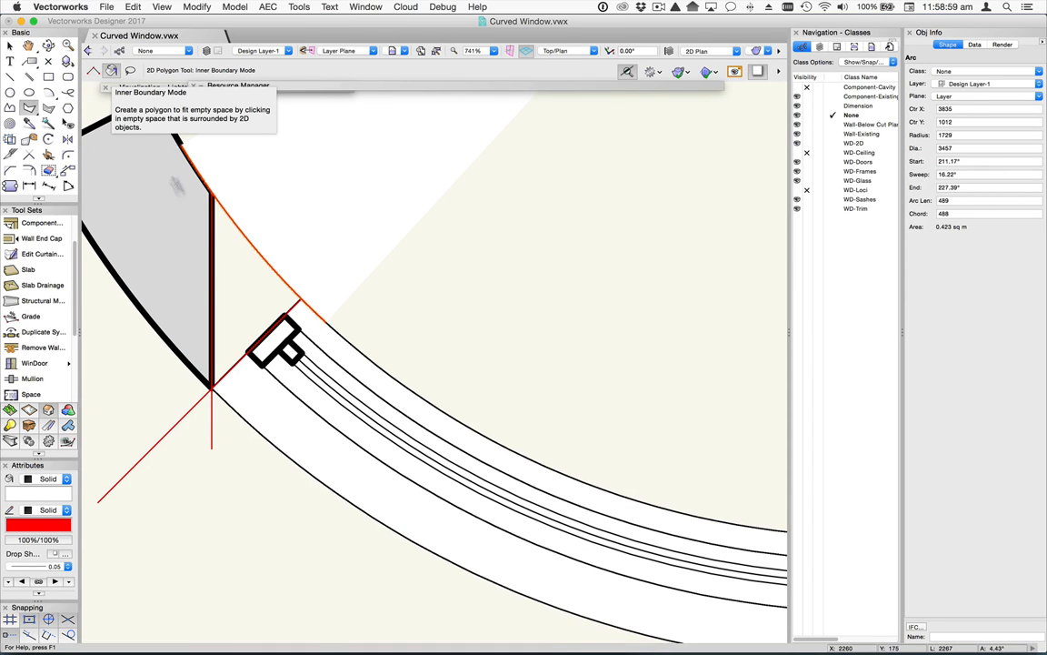
click(242, 281)
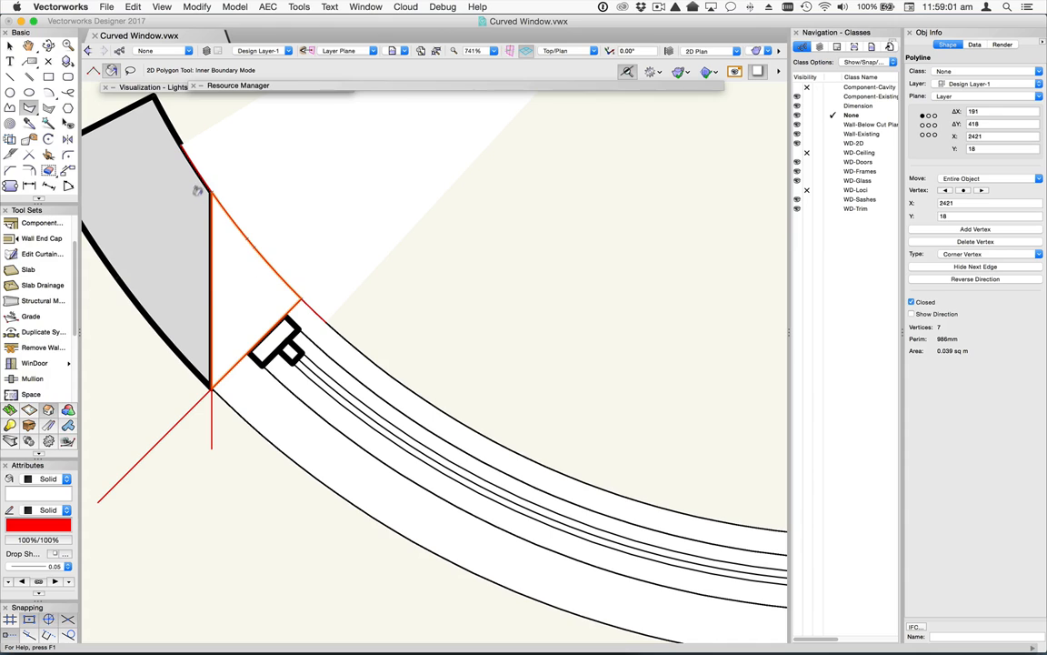
click(9, 45)
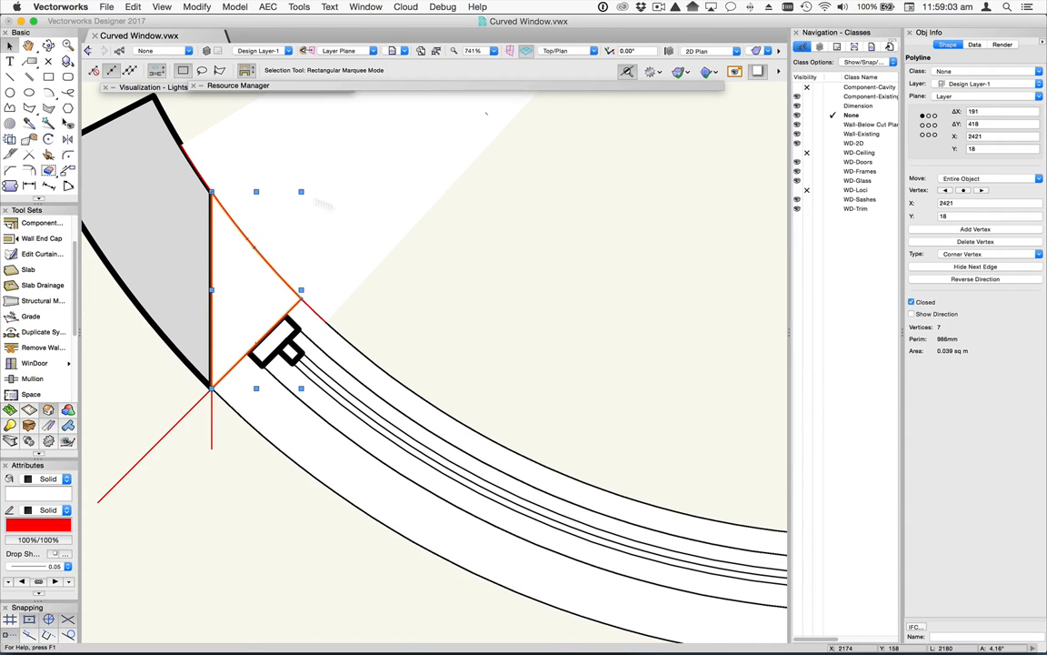
Step: Delete the construction arc, the 45° guideline and the vertical line around the wedge polygon
key(super+z)
key(super+z)
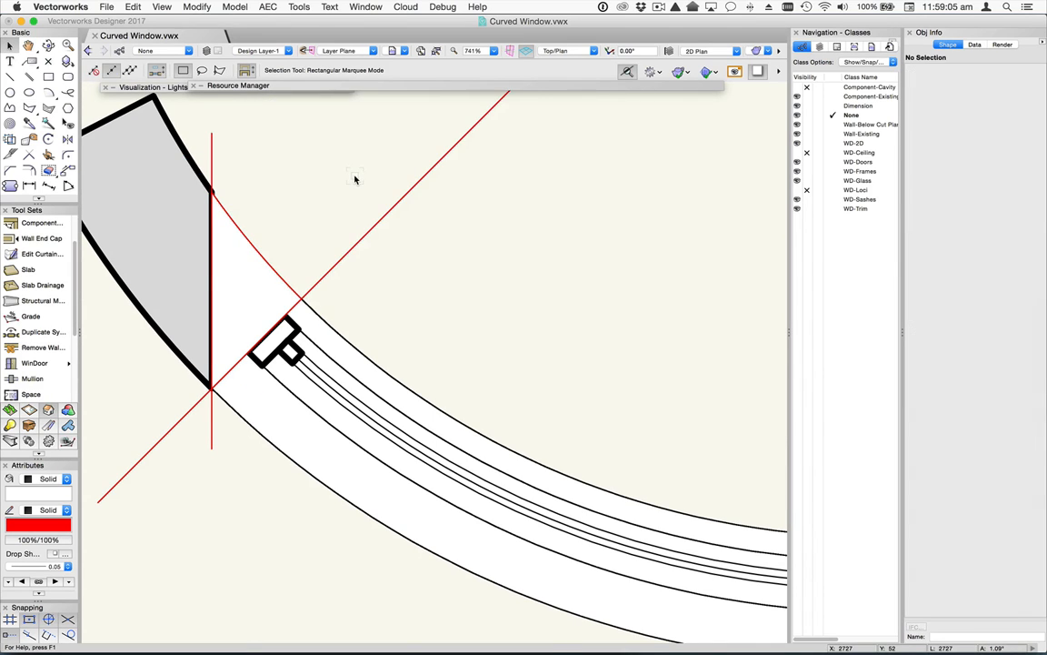
click(99, 498)
key(Delete)
click(210, 431)
key(Delete)
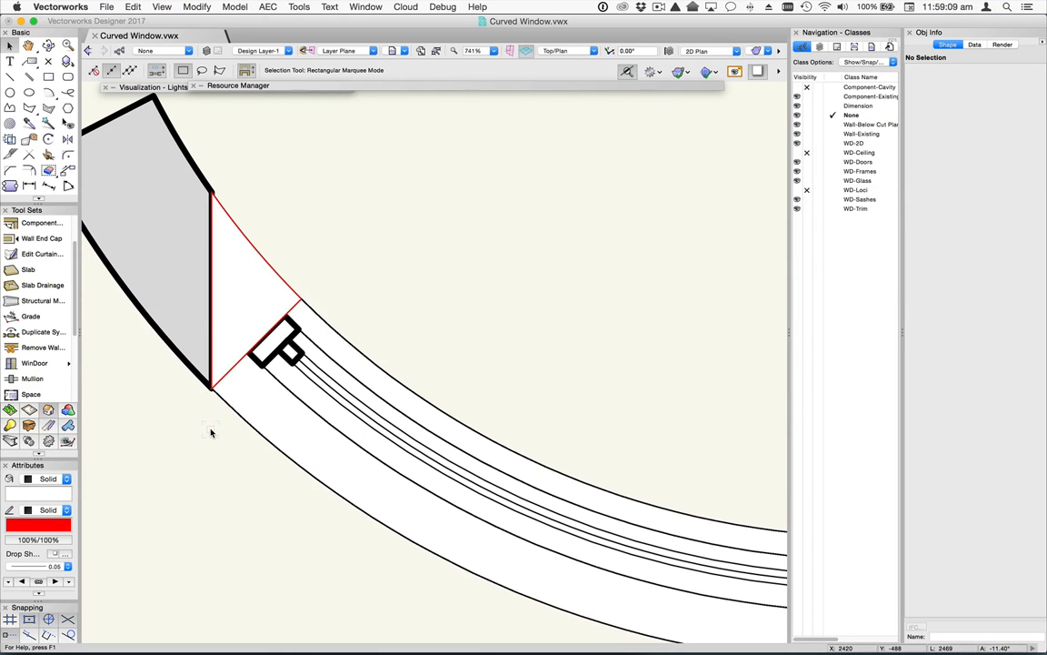
Step: Hide the wedge polyline's vertical edge along the wall's cut face using the Reshape tool's Hide or Show Edges mode
click(230, 284)
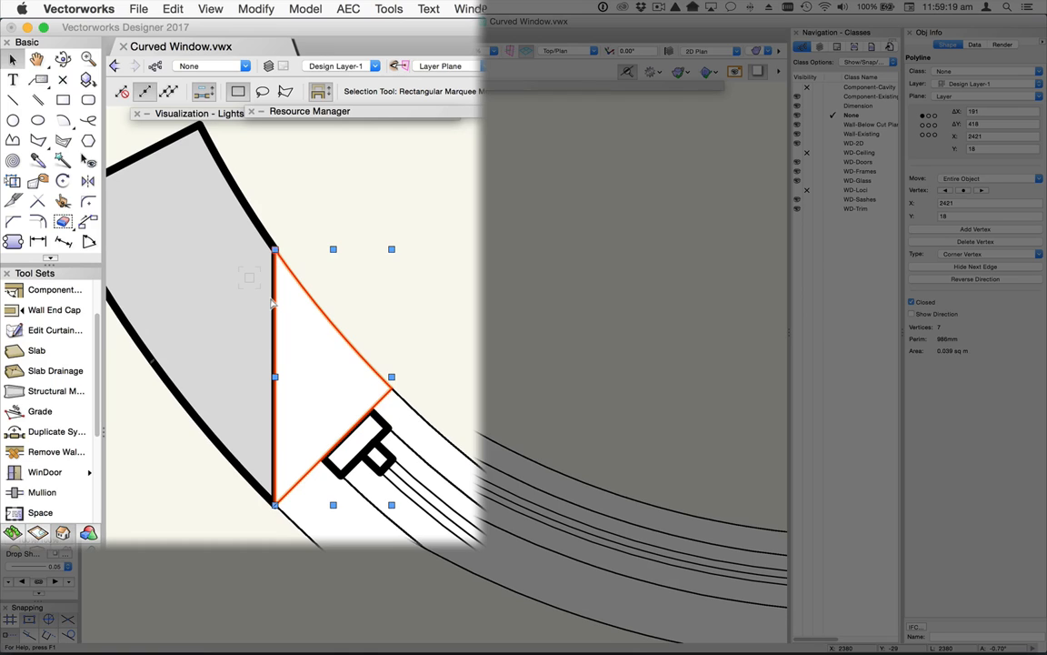
double_click(344, 393)
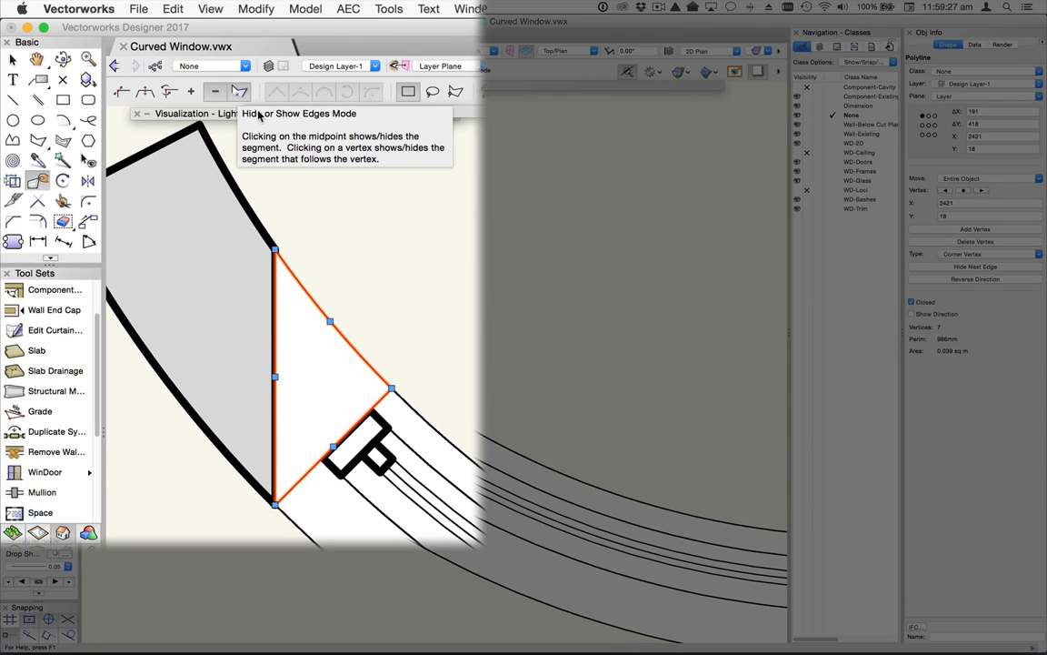
click(239, 91)
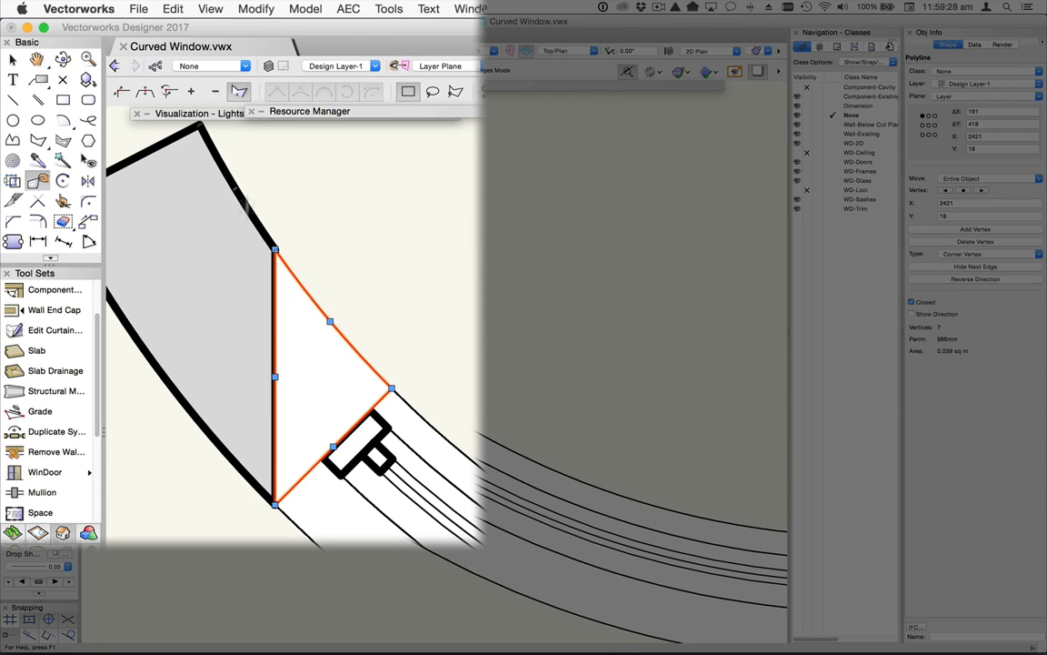
click(275, 378)
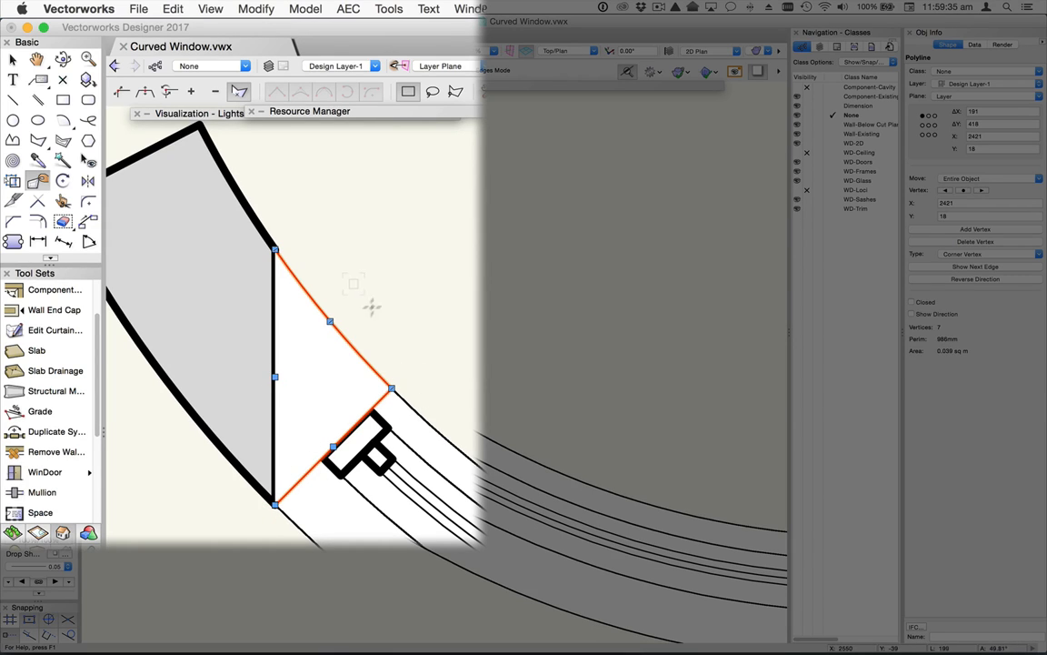
Step: Set the wedge polyline's pen colour to black and its line thickness to 0.25
click(52, 531)
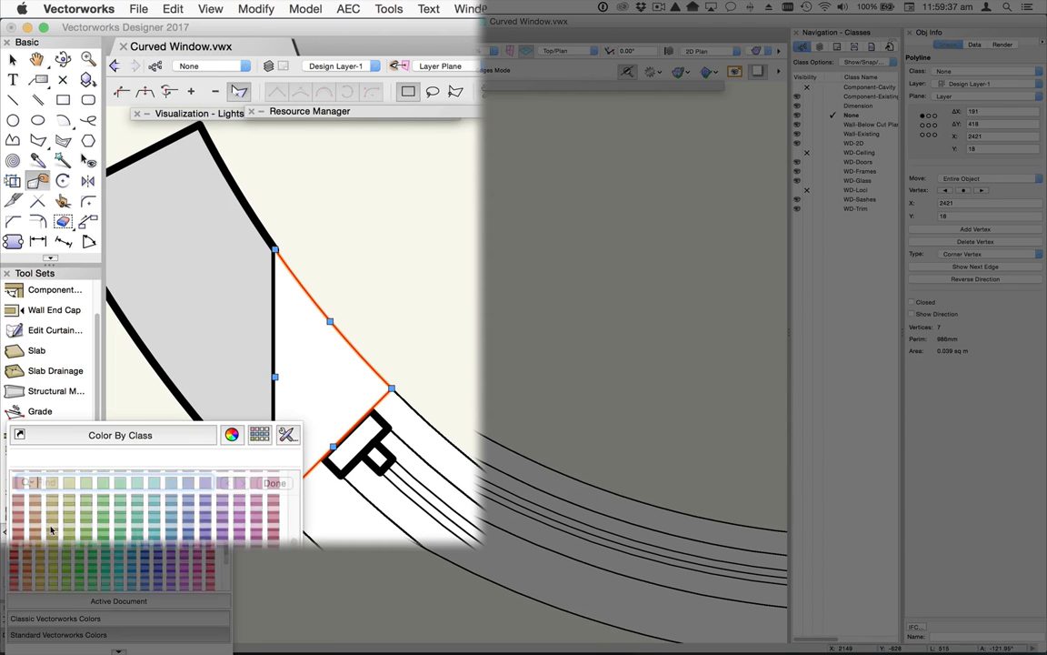
scroll(264, 553, up, 5)
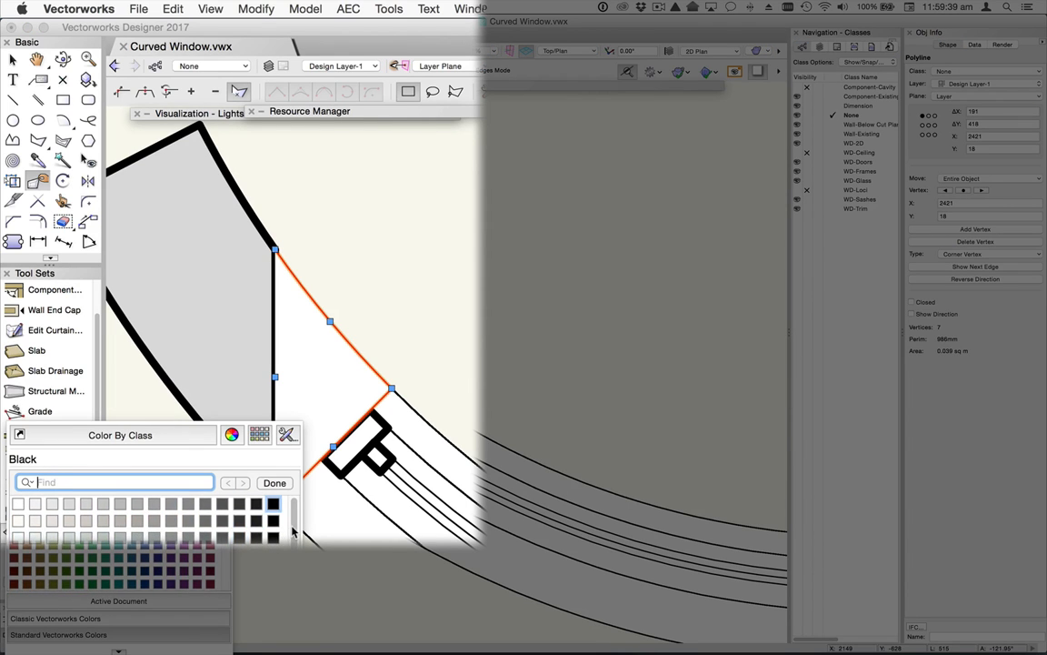
click(273, 504)
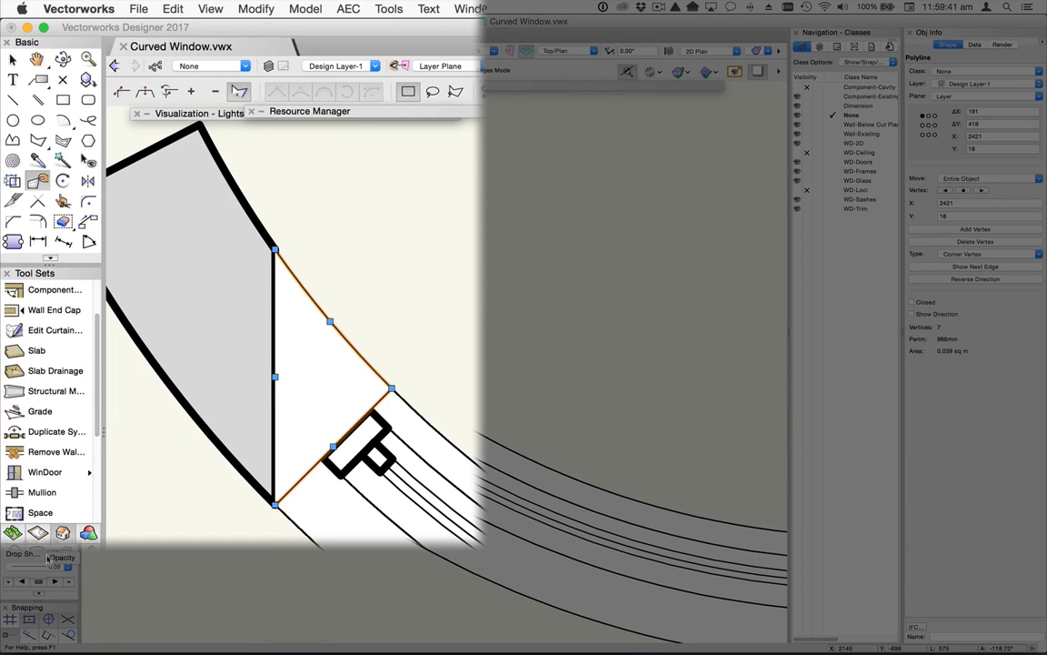
click(42, 568)
click(50, 628)
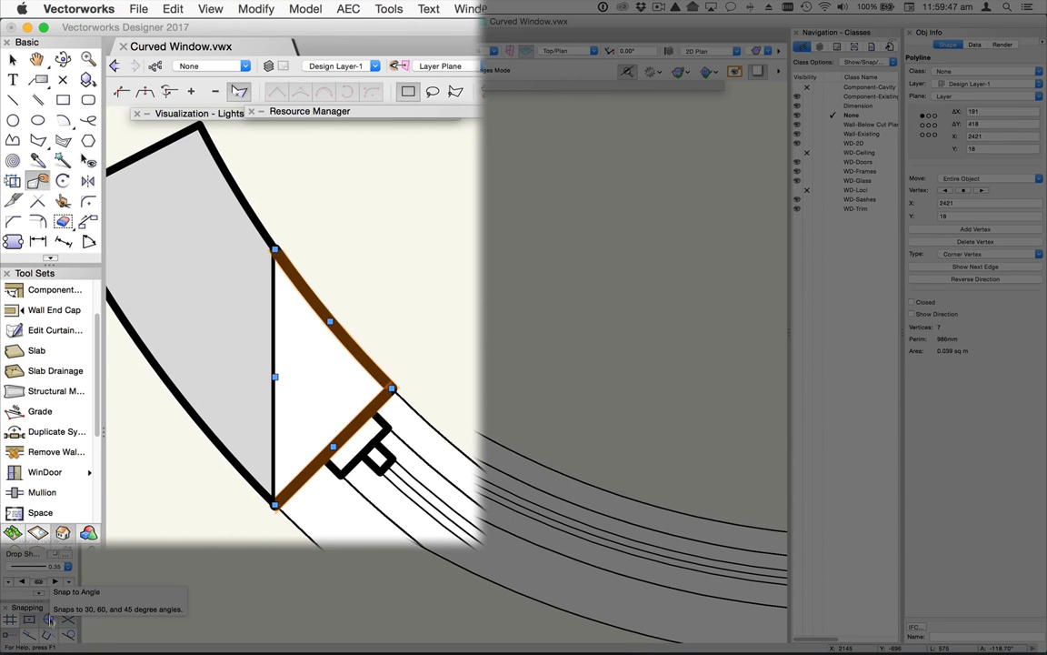
click(51, 567)
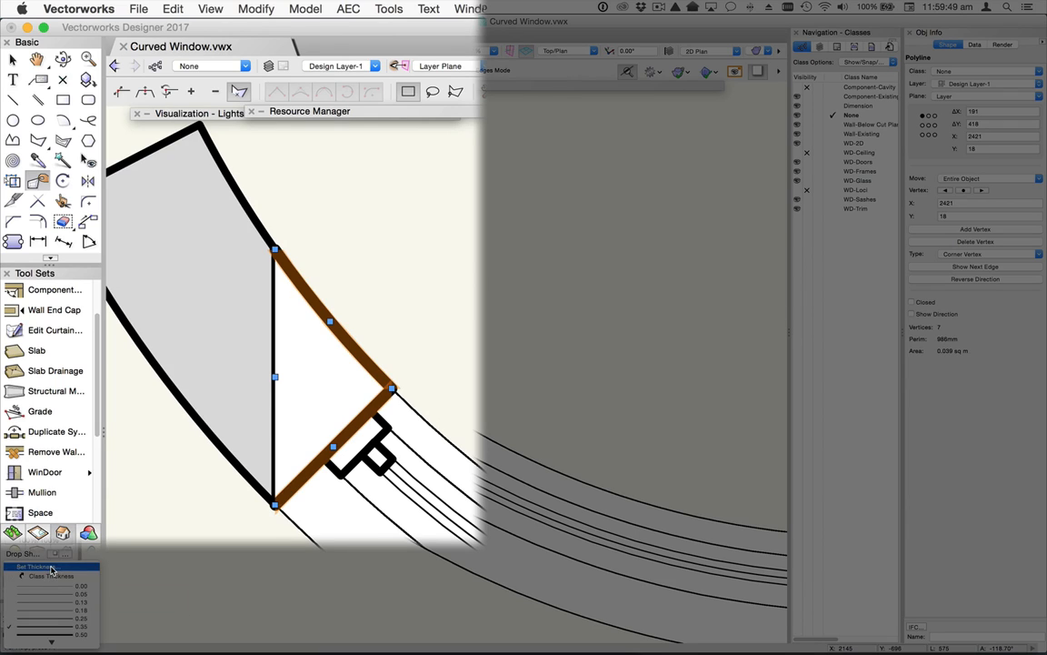
click(58, 619)
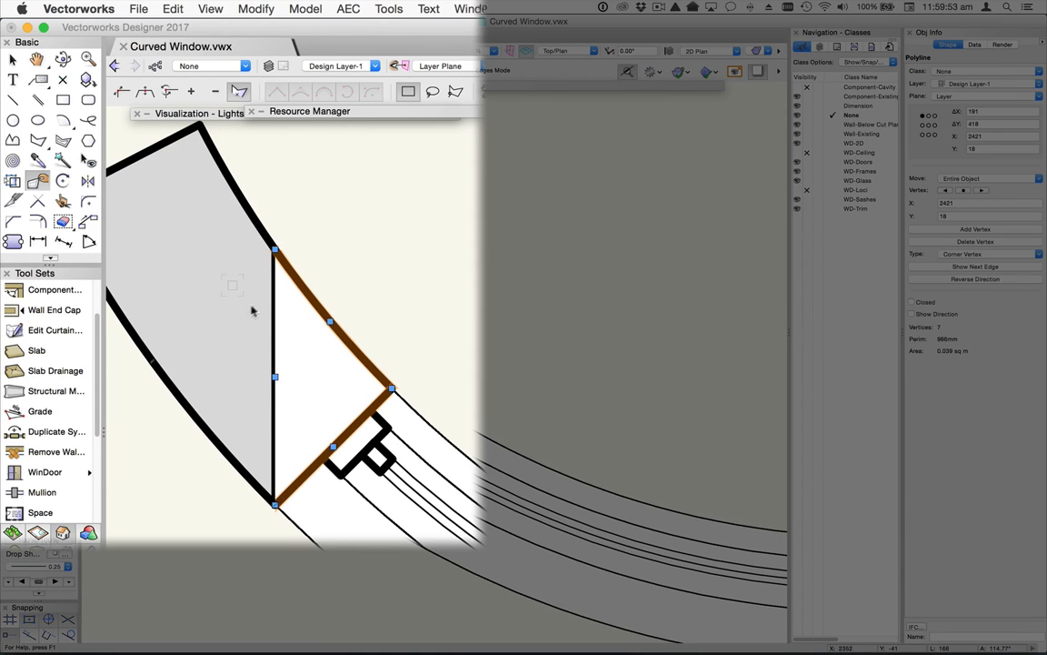
Step: Fill the wedge polyline with the same light grey as the wall and clear the selection
click(42, 492)
click(92, 521)
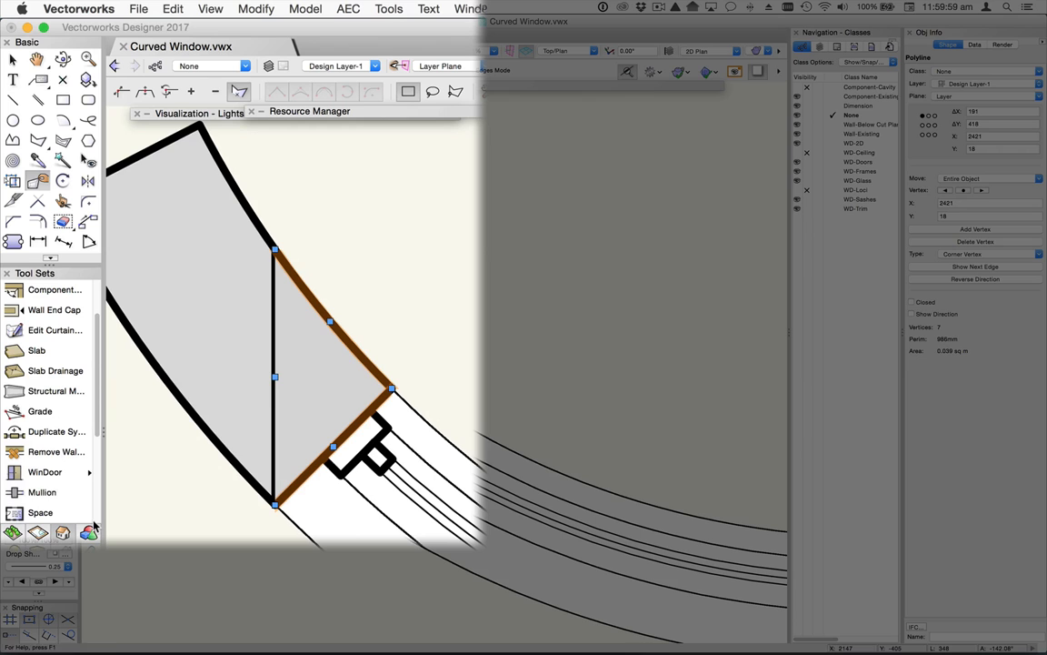
click(233, 497)
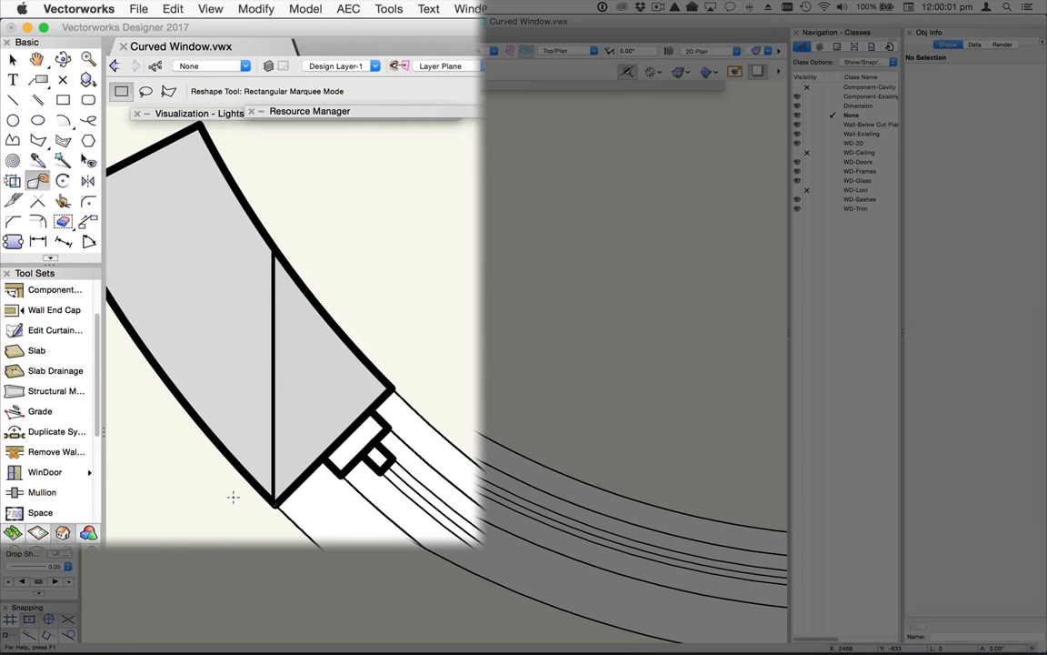
Step: Cut the finished wedge polyline from the design layer to the clipboard
click(352, 384)
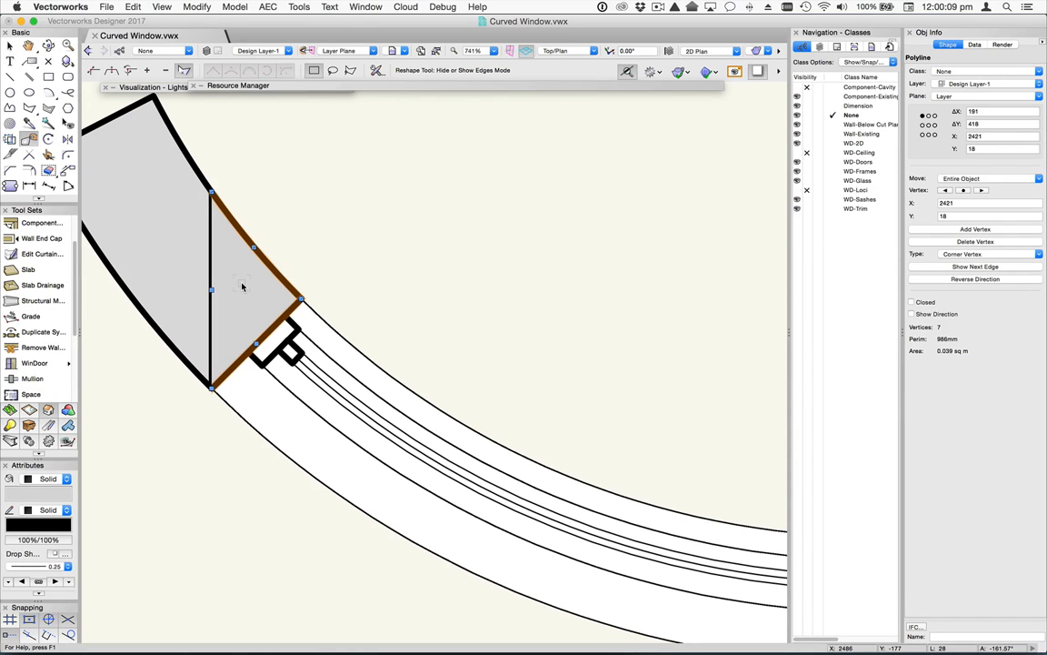
key(Delete)
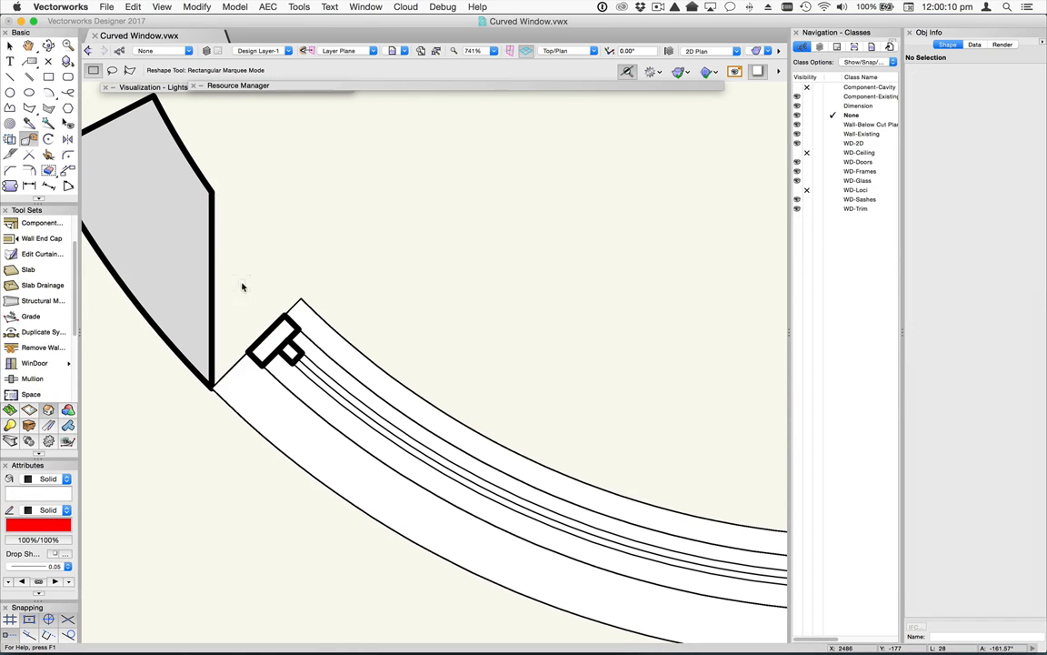
click(337, 402)
scroll(337, 403, up, 2)
click(439, 316)
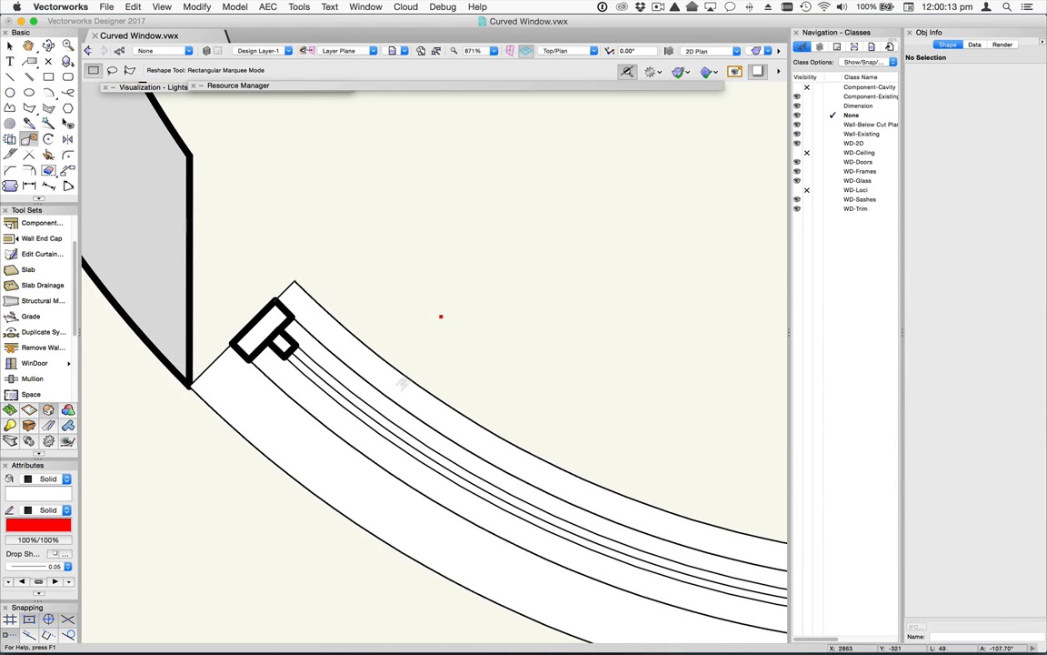
click(384, 405)
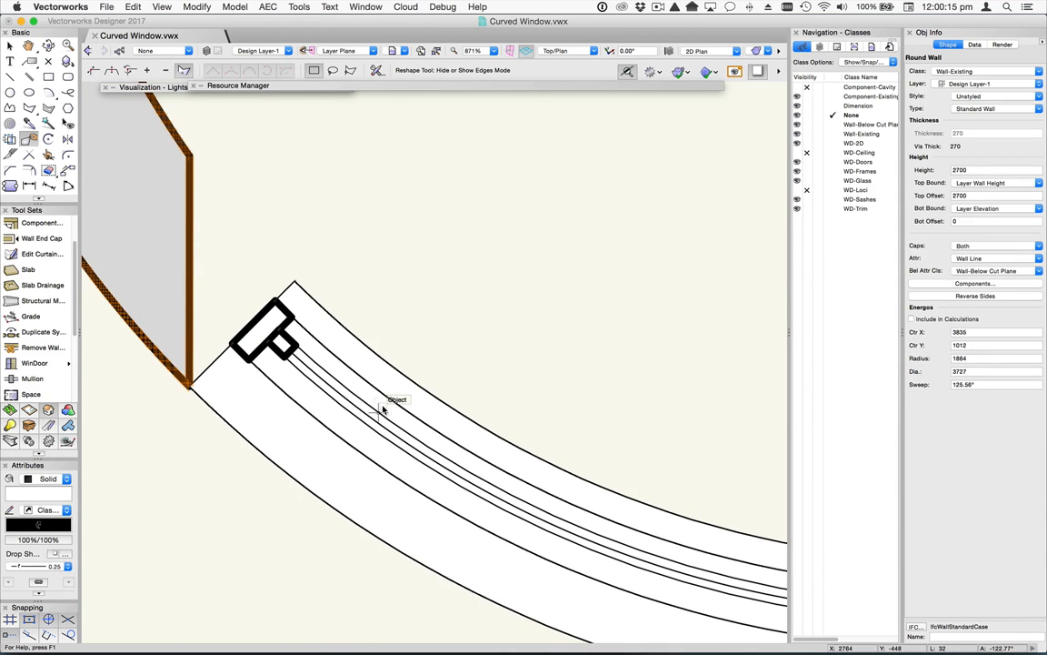
Step: Open the 2D component of the WD-Round 90° symbol for editing from the Resource Manager
scroll(382, 409, down, 5)
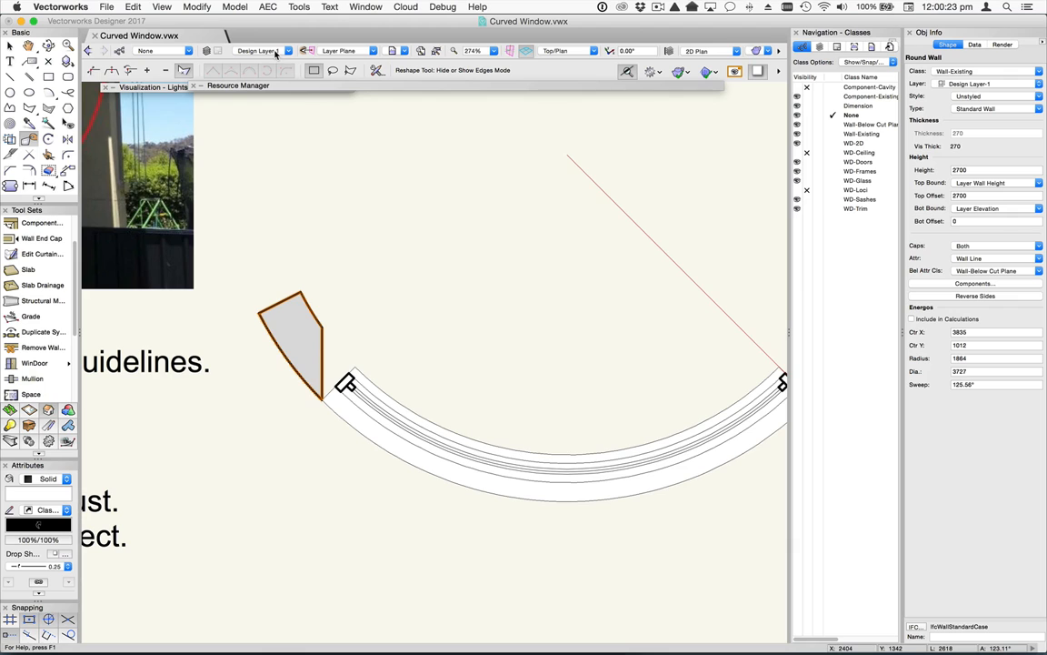
mouse_move(396, 87)
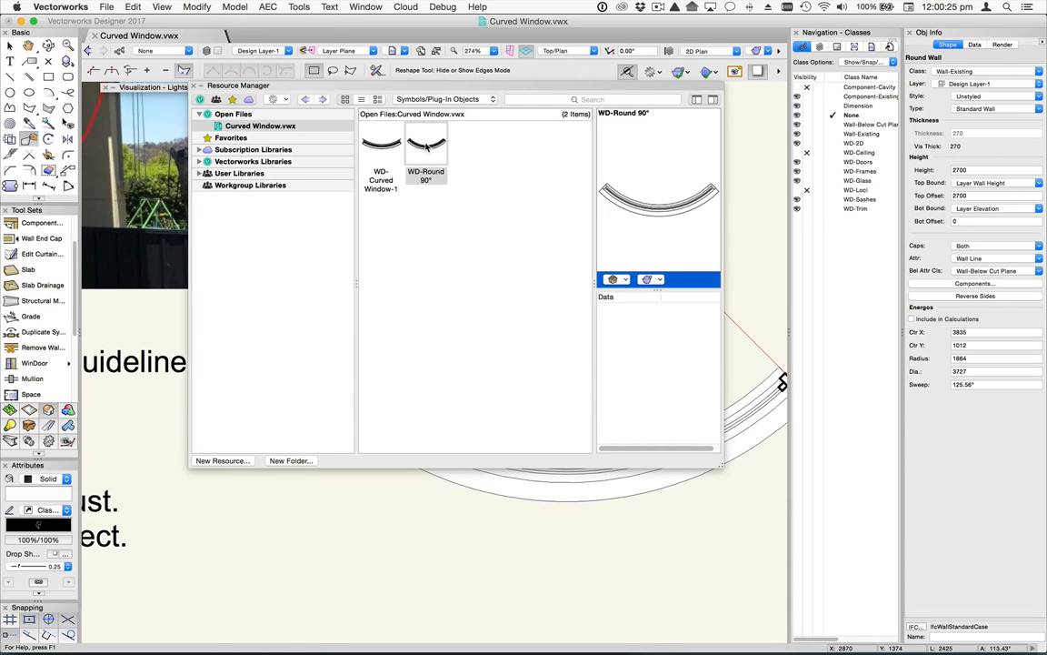
click(427, 145)
right_click(426, 143)
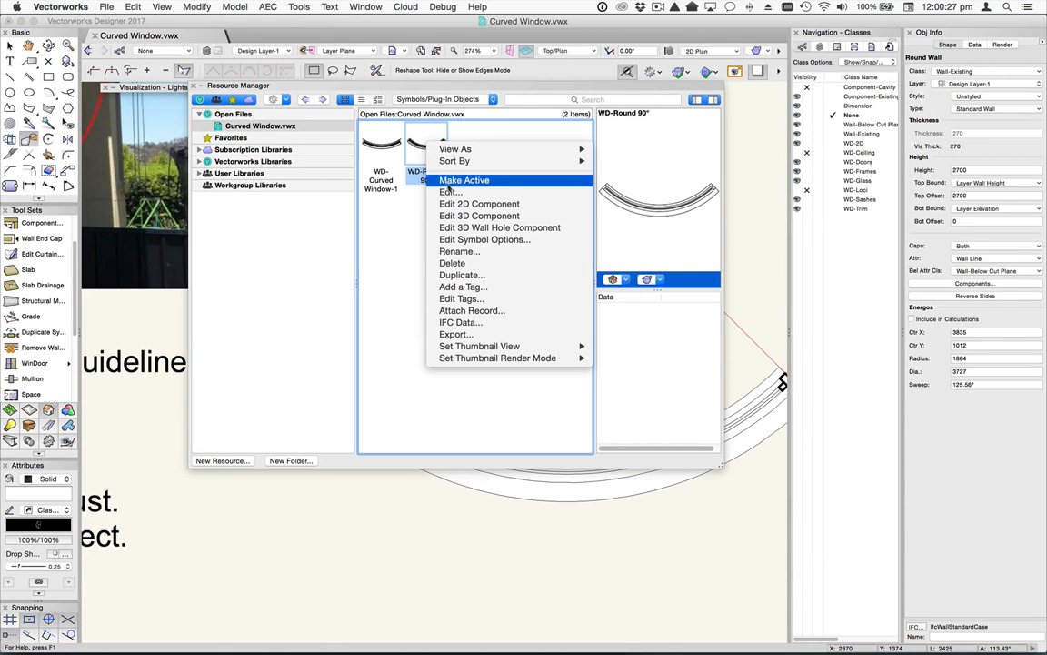
click(460, 206)
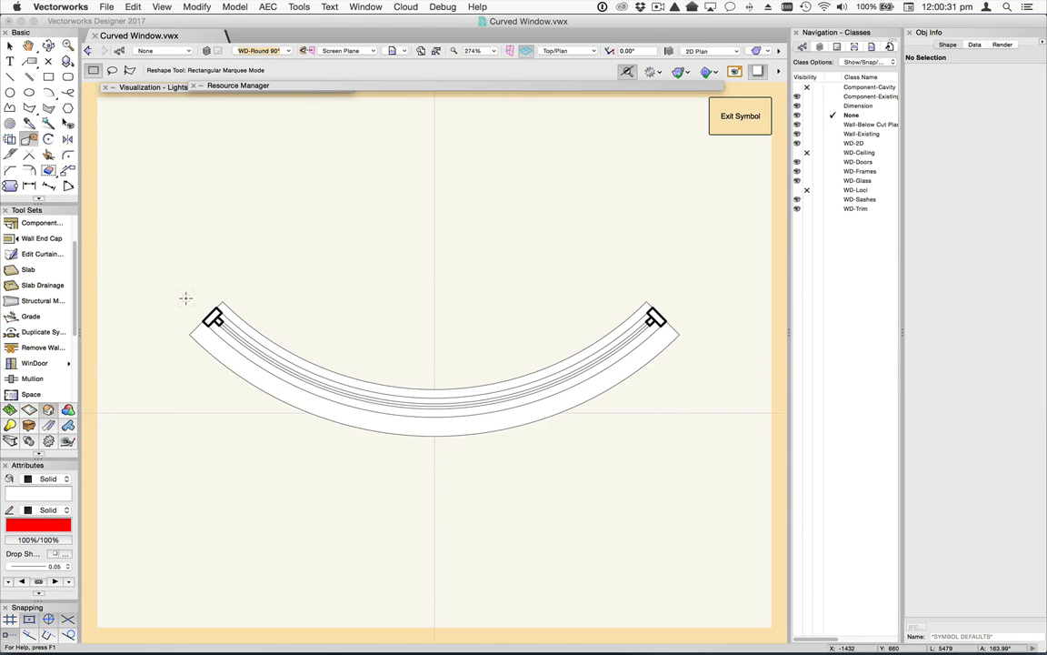
Step: Paste the wedge polyline into the symbol on the screen plane and move its corner onto the left jamb's inner wall corner
scroll(186, 298, up, 5)
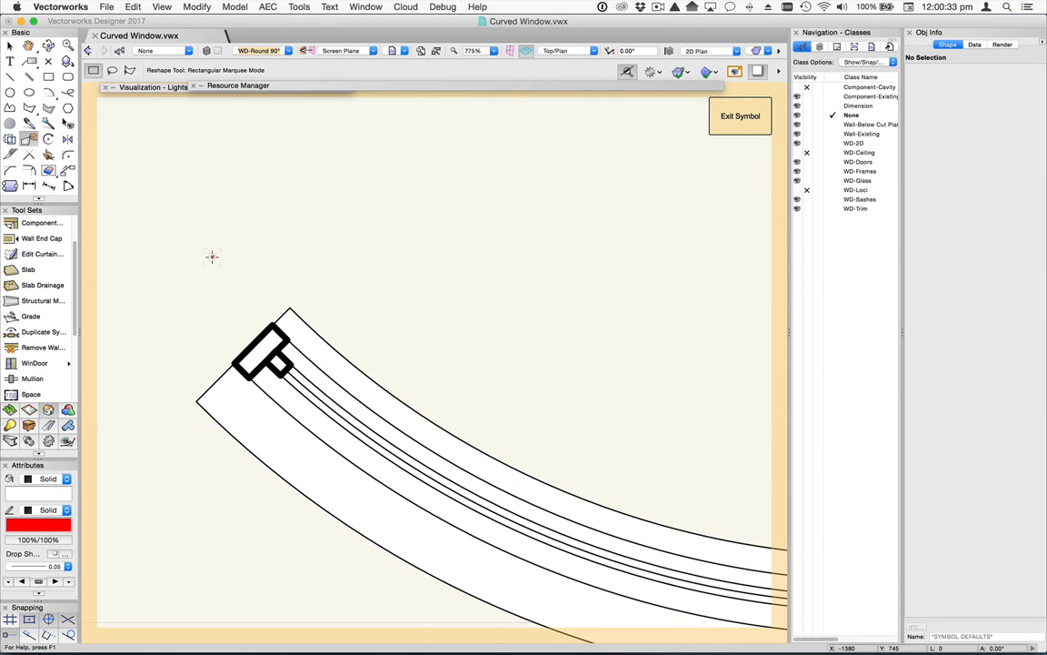
key(super+v)
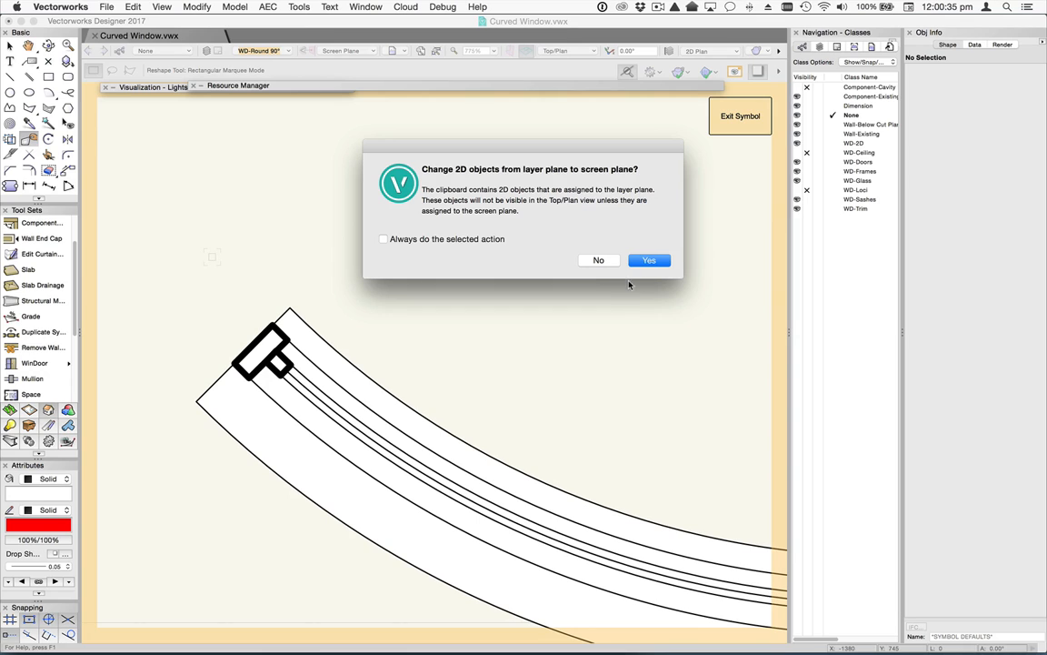
click(646, 261)
click(353, 248)
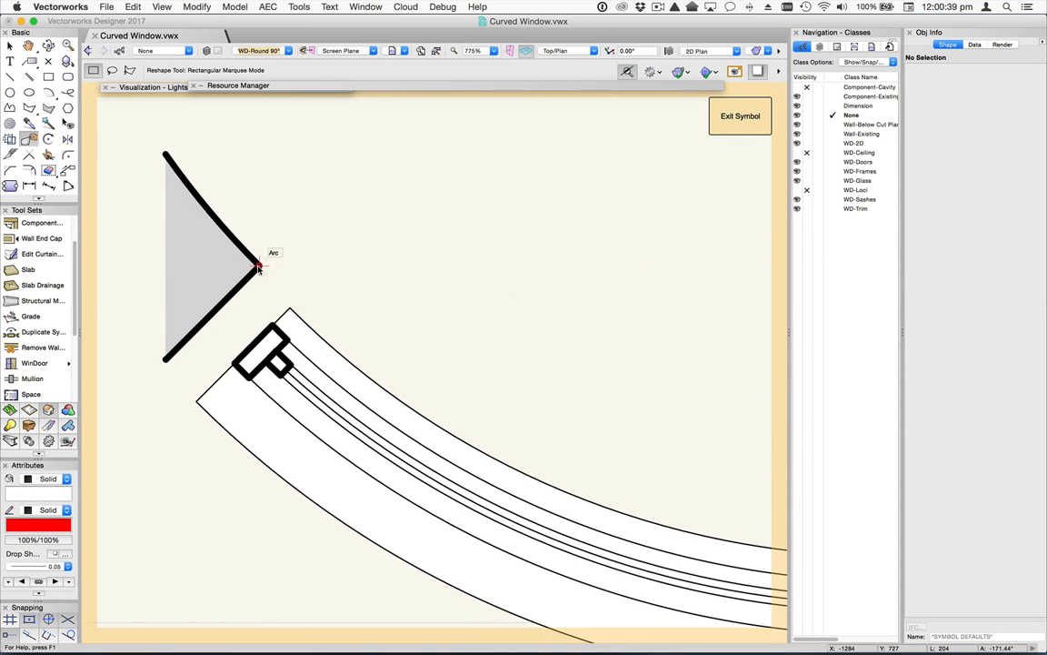
key(x)
drag(259, 265, 289, 307)
scroll(612, 397, down, 1)
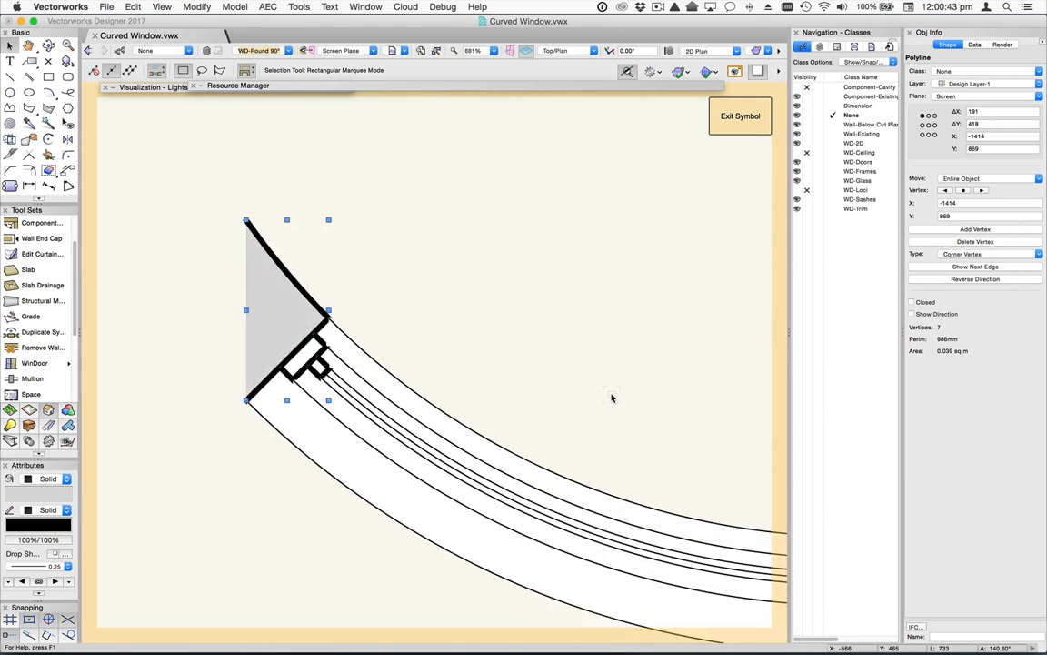
Step: Mirror a duplicate of the wedge polyline about the window's vertical centre axis to the right jamb and exit the symbol
scroll(612, 398, down, 2)
key(space)
drag(662, 371, 427, 343)
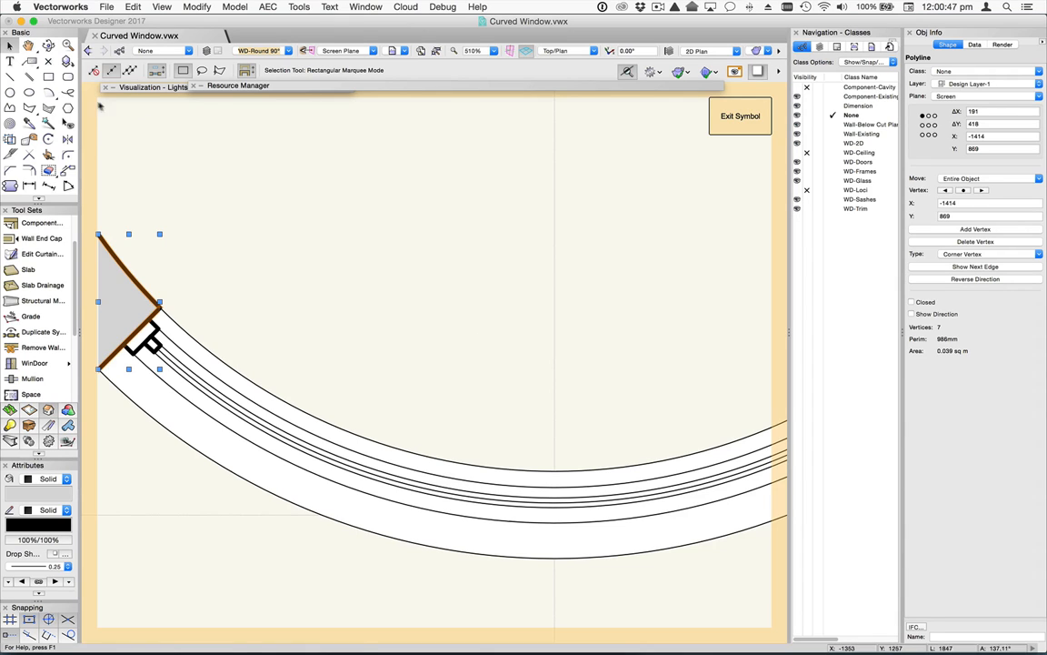
click(67, 139)
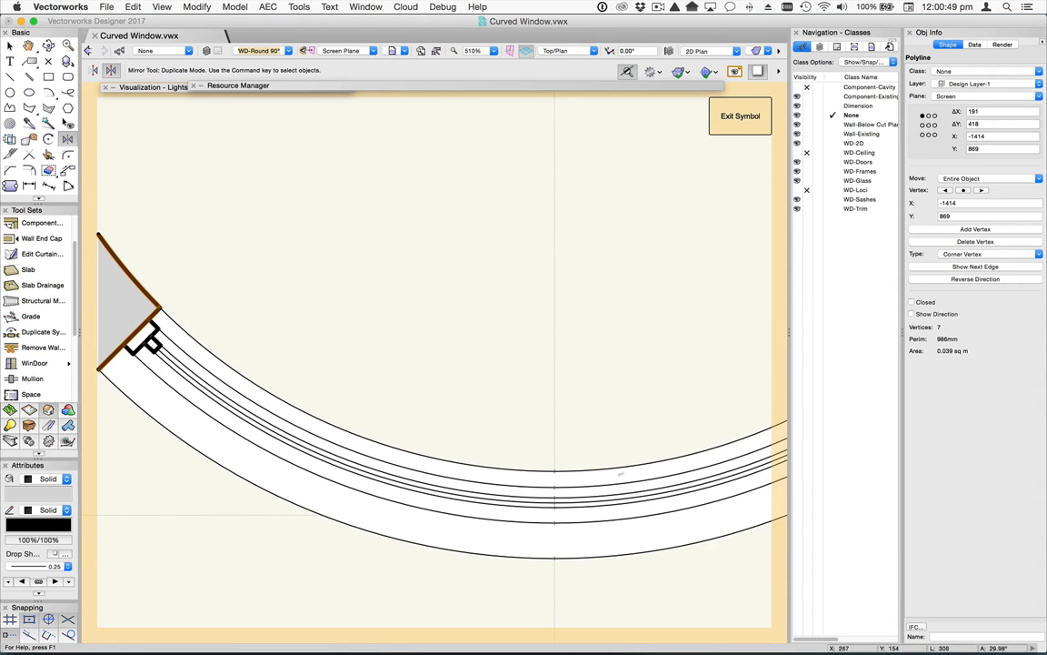
click(554, 557)
click(555, 305)
scroll(529, 306, down, 5)
middle_drag(734, 297, 656, 302)
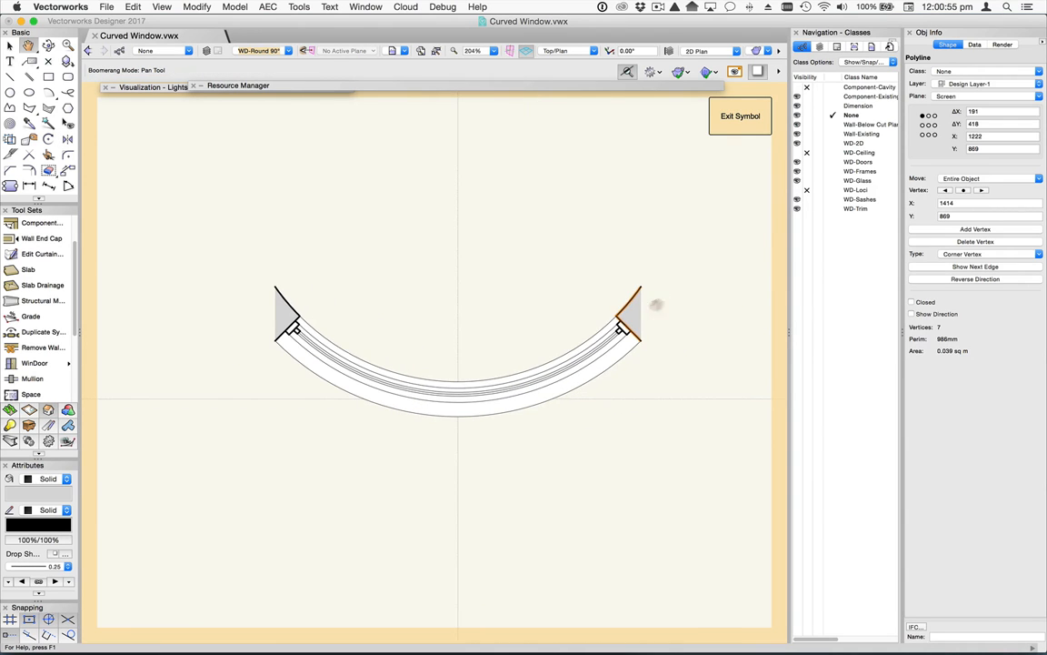
click(739, 117)
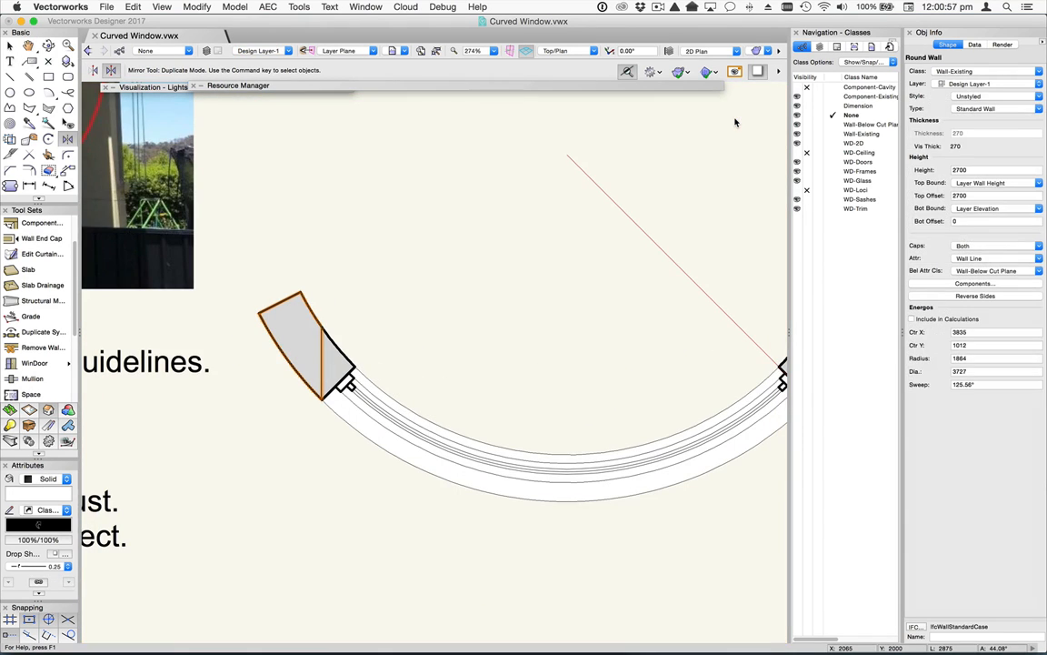
Step: Set the wall break of the WD-Round 90° symbol in the round wall to Full break without caps
click(8, 46)
click(596, 515)
click(588, 498)
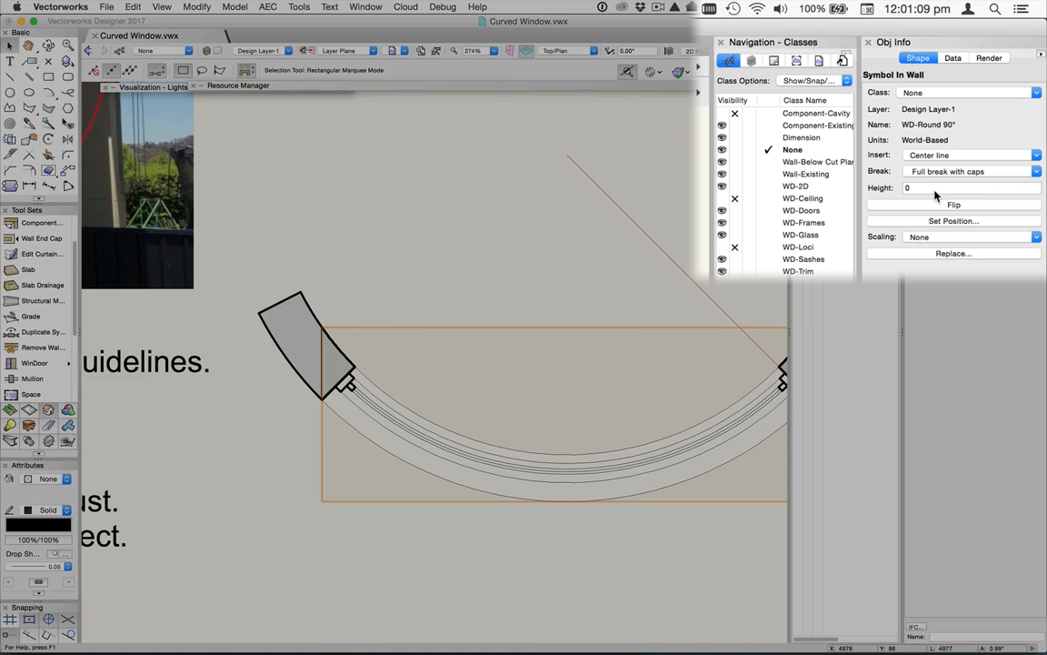
click(946, 171)
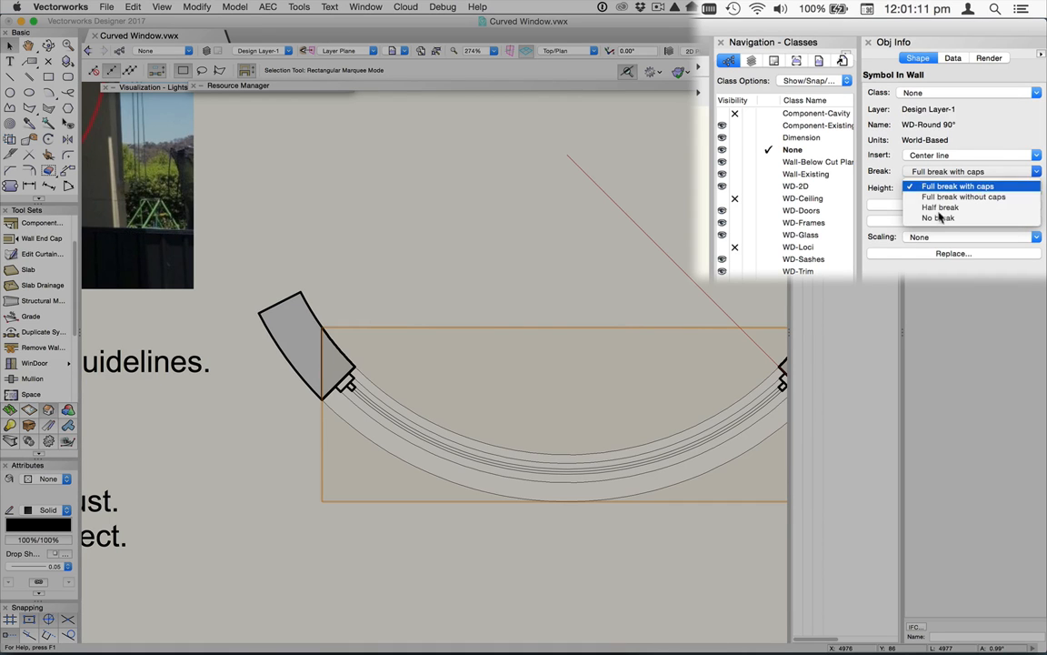
click(942, 197)
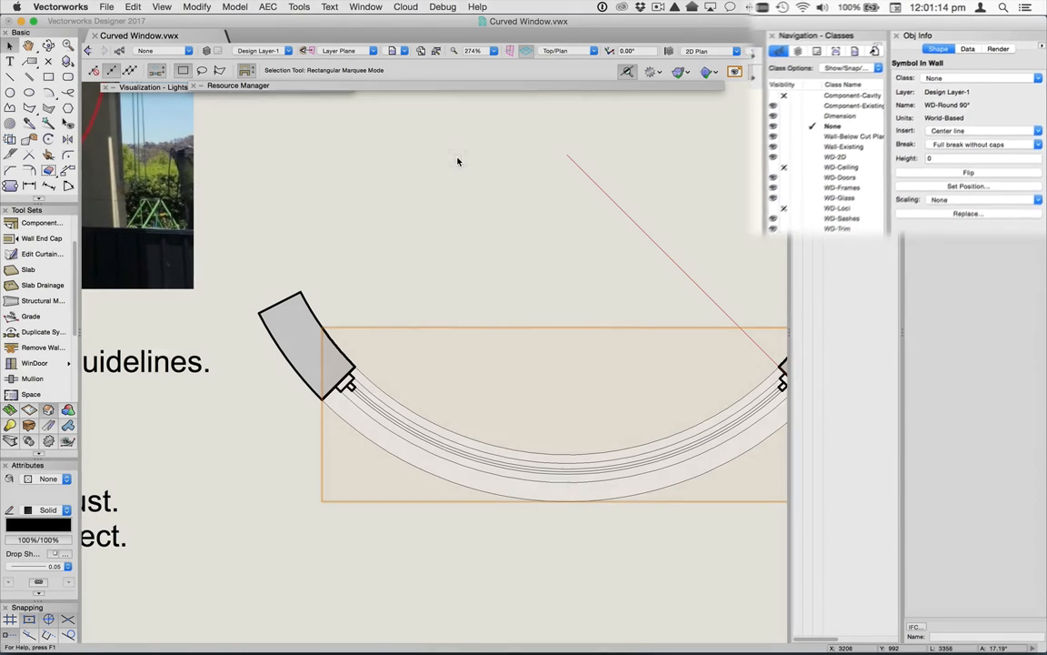
click(463, 173)
key(space)
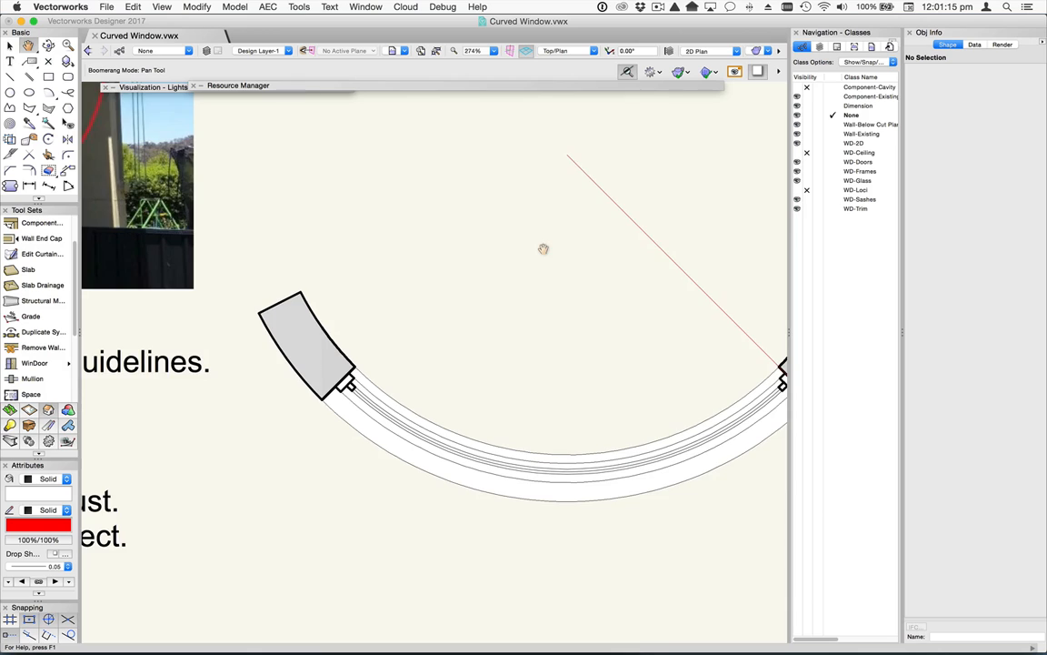
drag(543, 248, 442, 234)
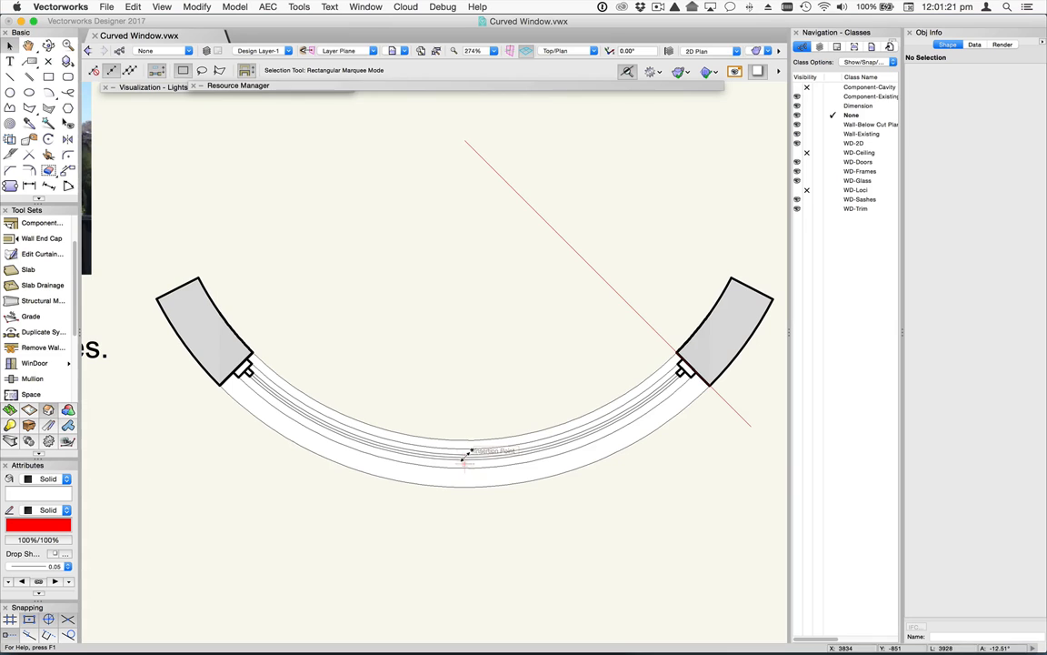
Step: Open the height value of the WD-Round 90° symbol in the round wall for editing
drag(484, 502, 479, 407)
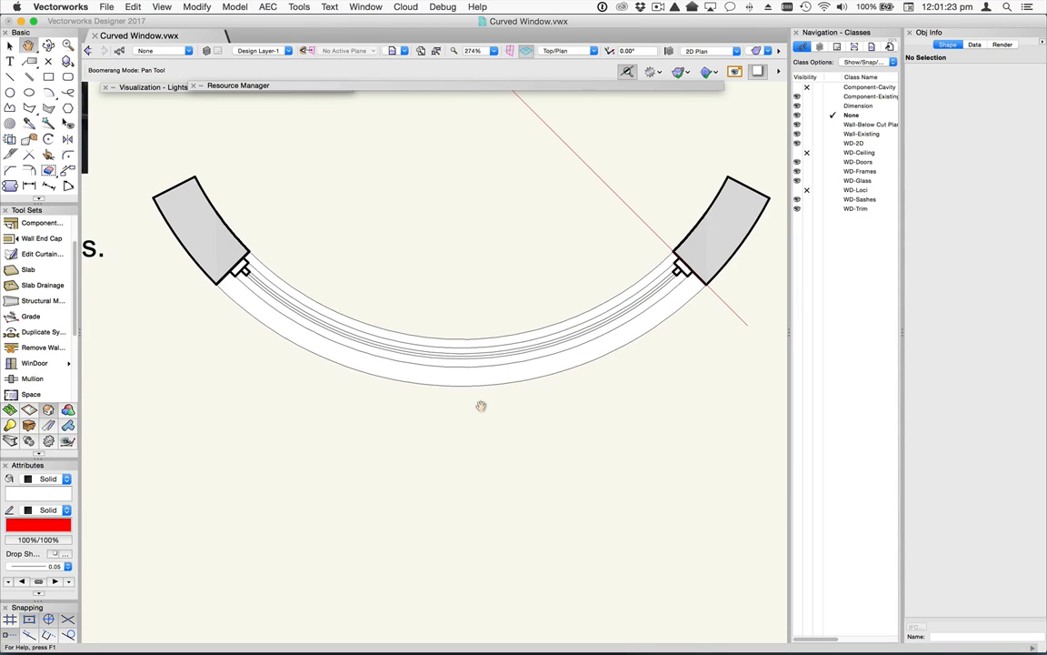
click(458, 359)
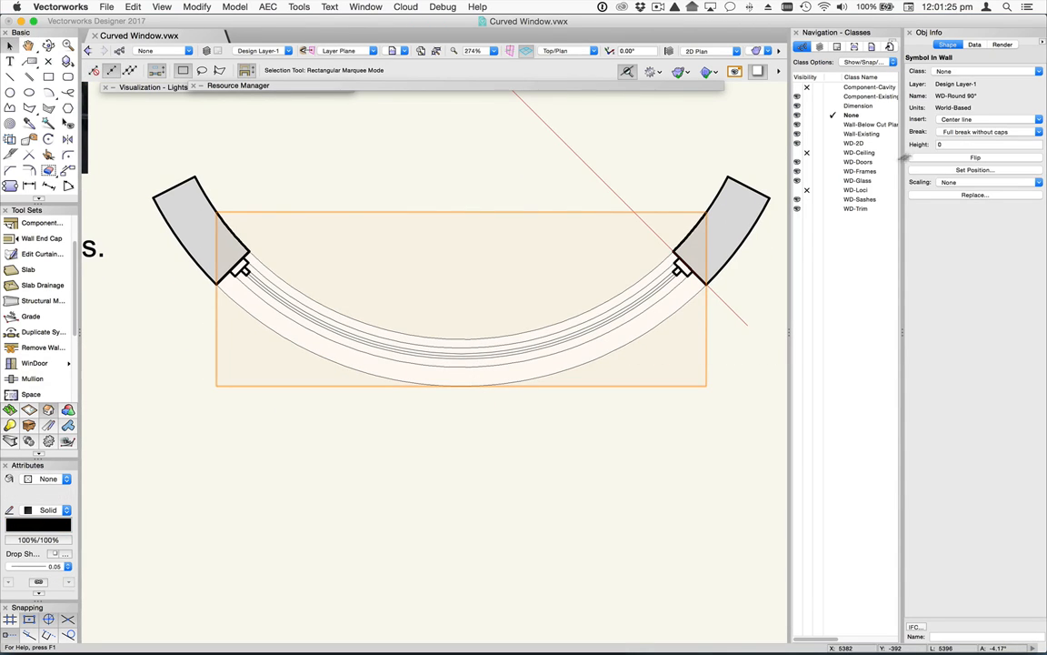
click(948, 144)
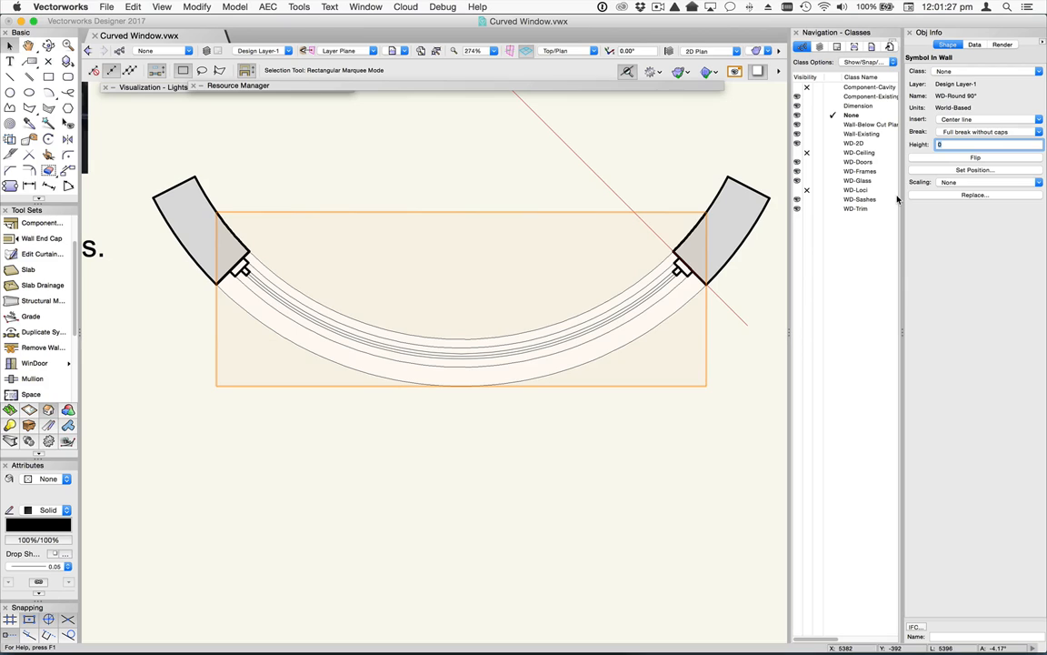
Step: Insert a Custom WinDoor at 0° rotation in the empty area below the round wall
click(491, 429)
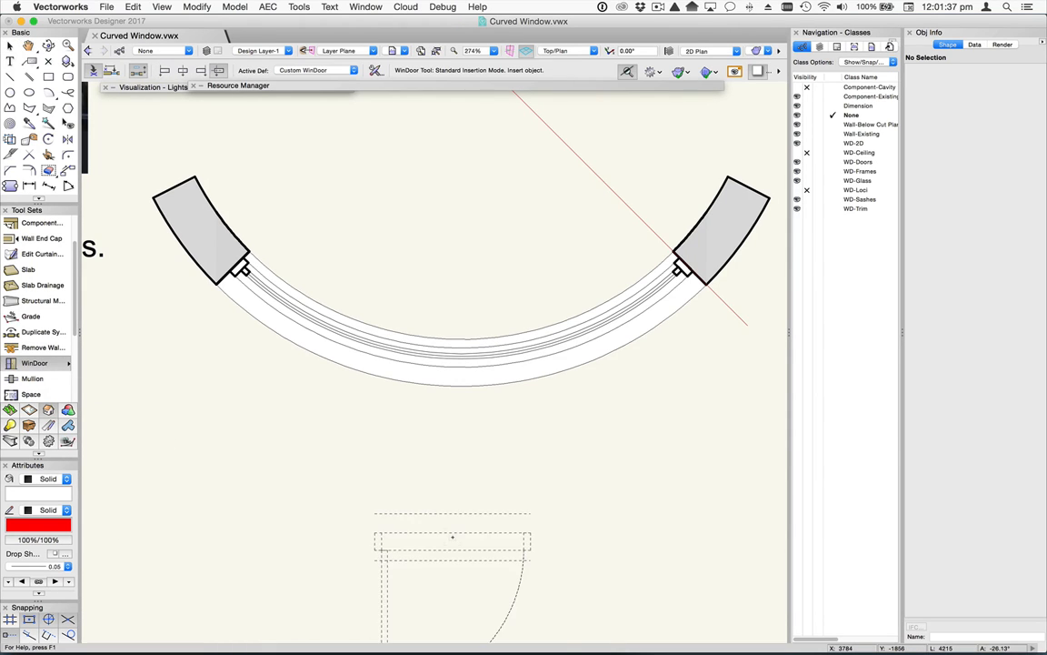
click(460, 518)
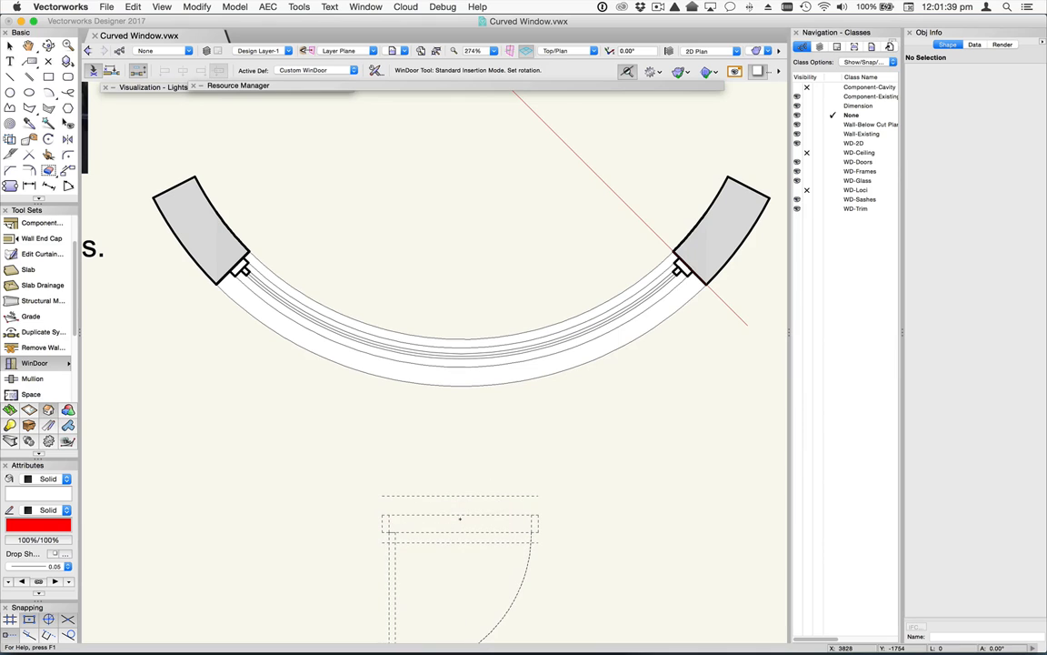
click(605, 489)
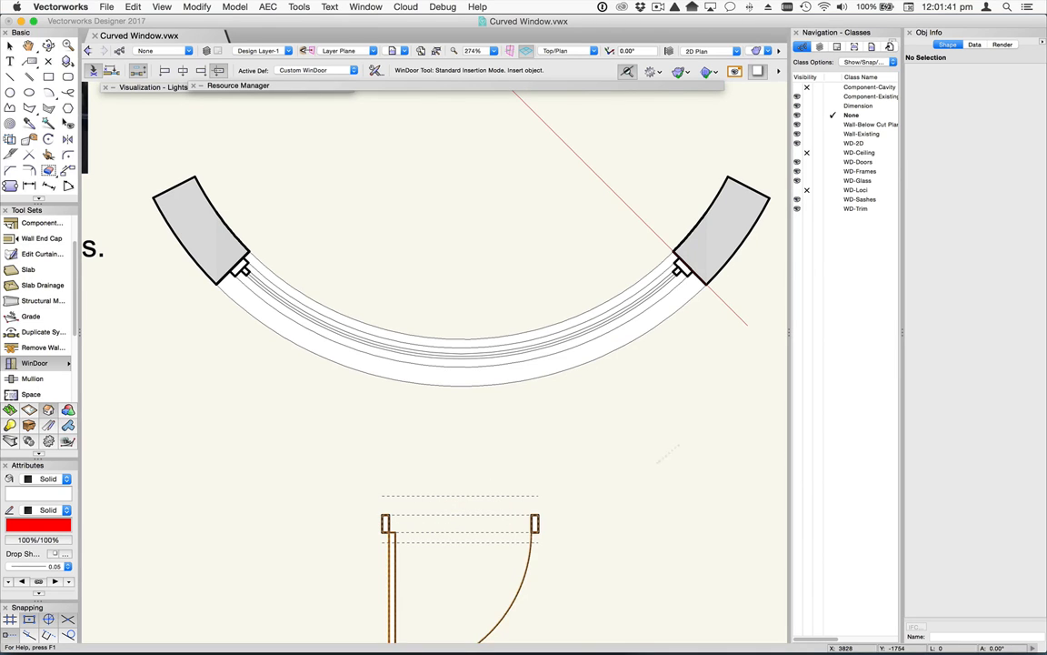
Step: Configure the WinDoor to use symbol geometry, replacing all 2D and 3D geometry with WD-Round 90° as Symbol 1
click(962, 219)
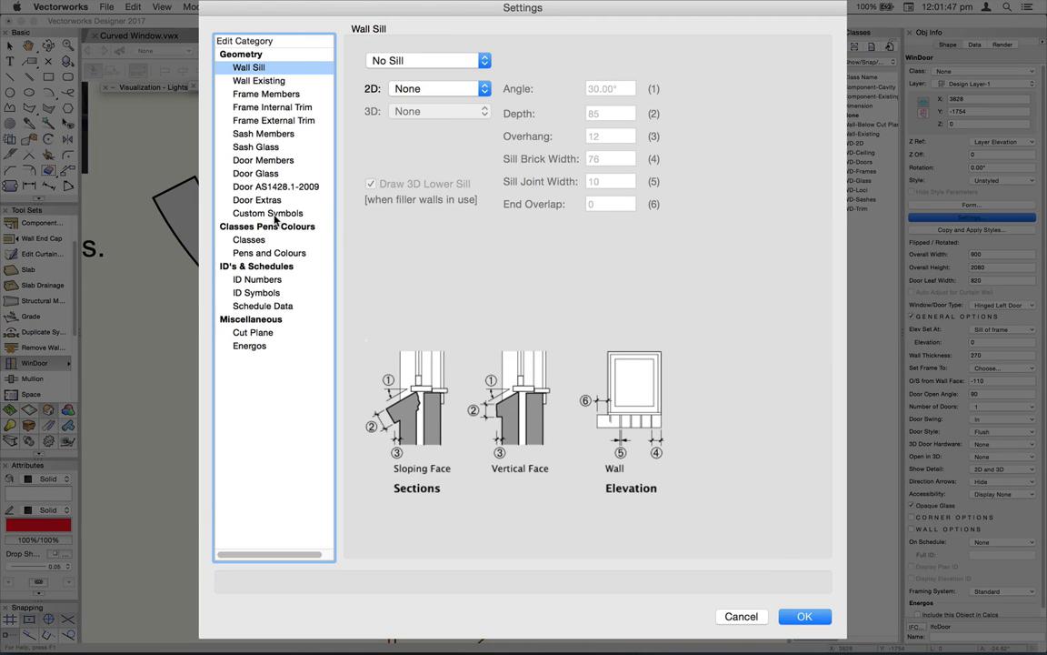
click(272, 215)
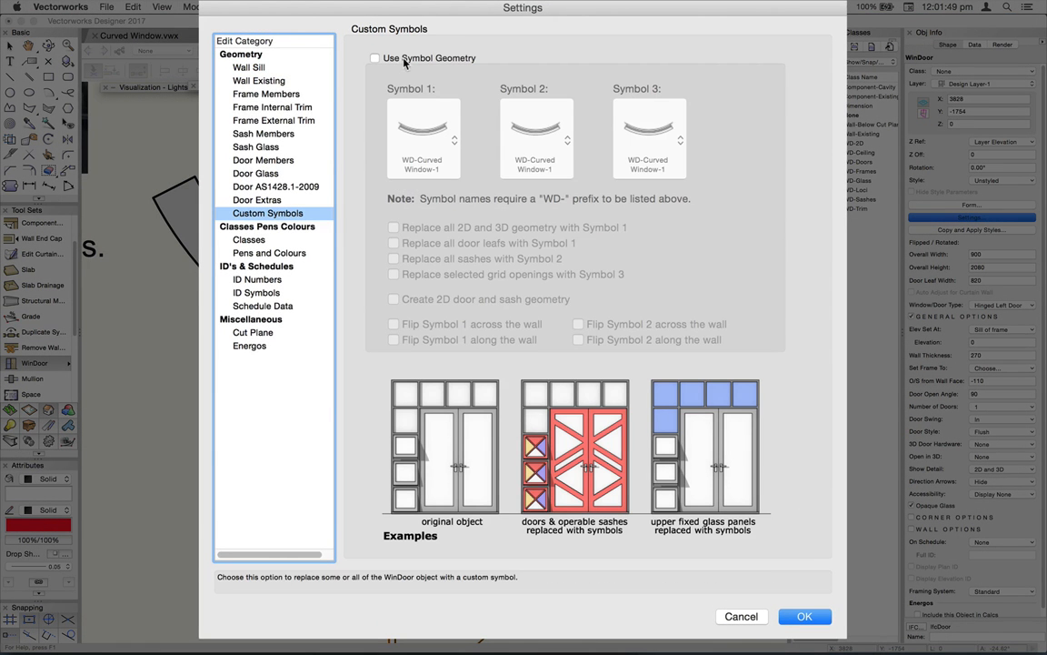
click(373, 58)
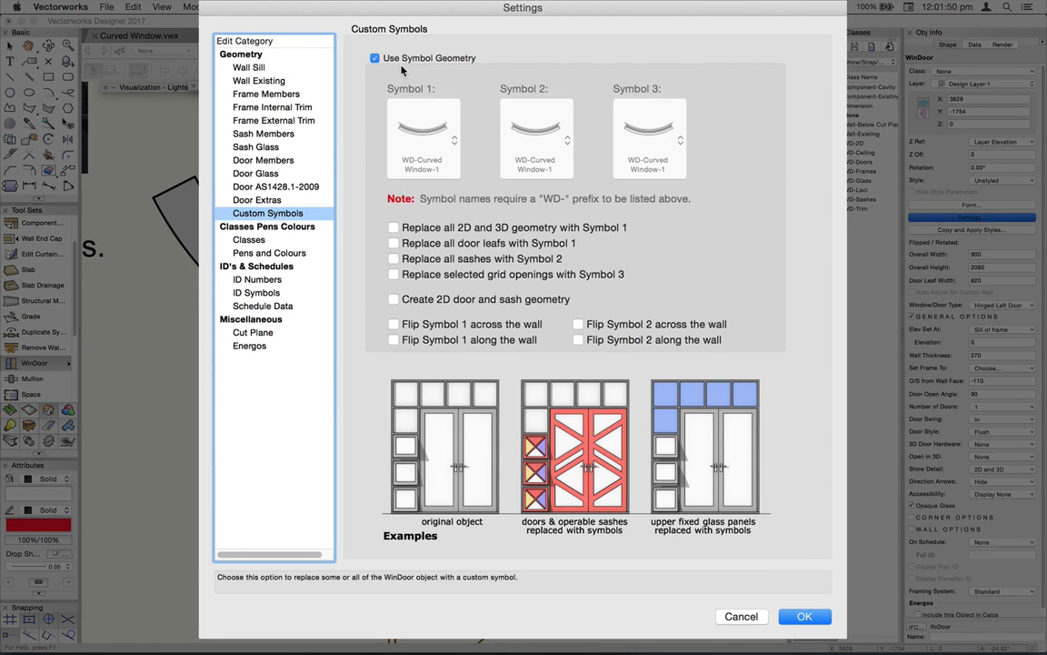
click(417, 229)
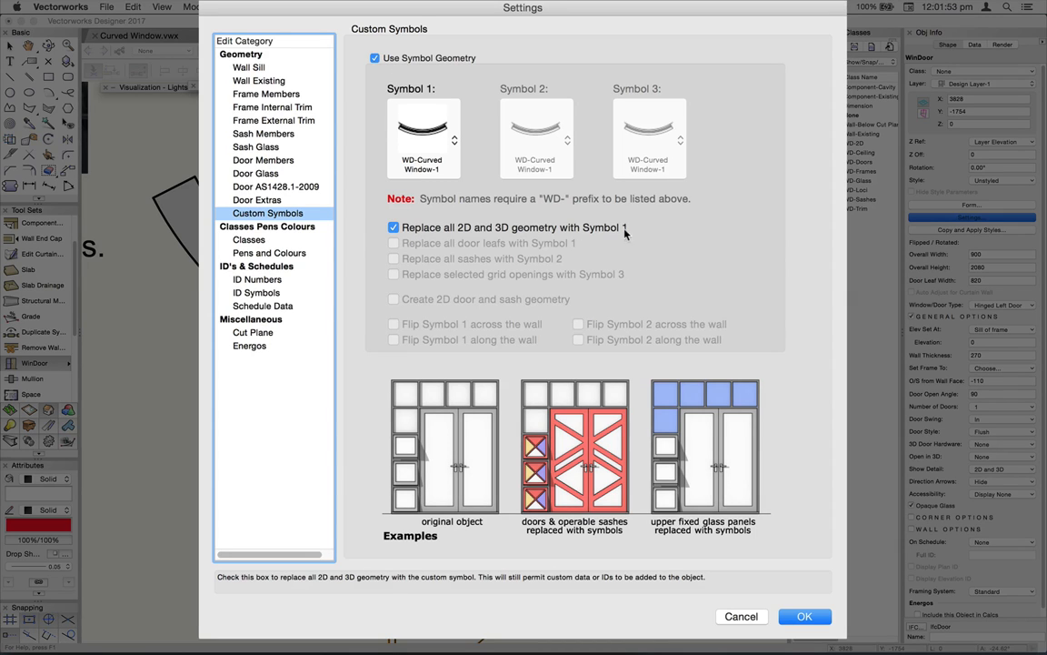
click(409, 136)
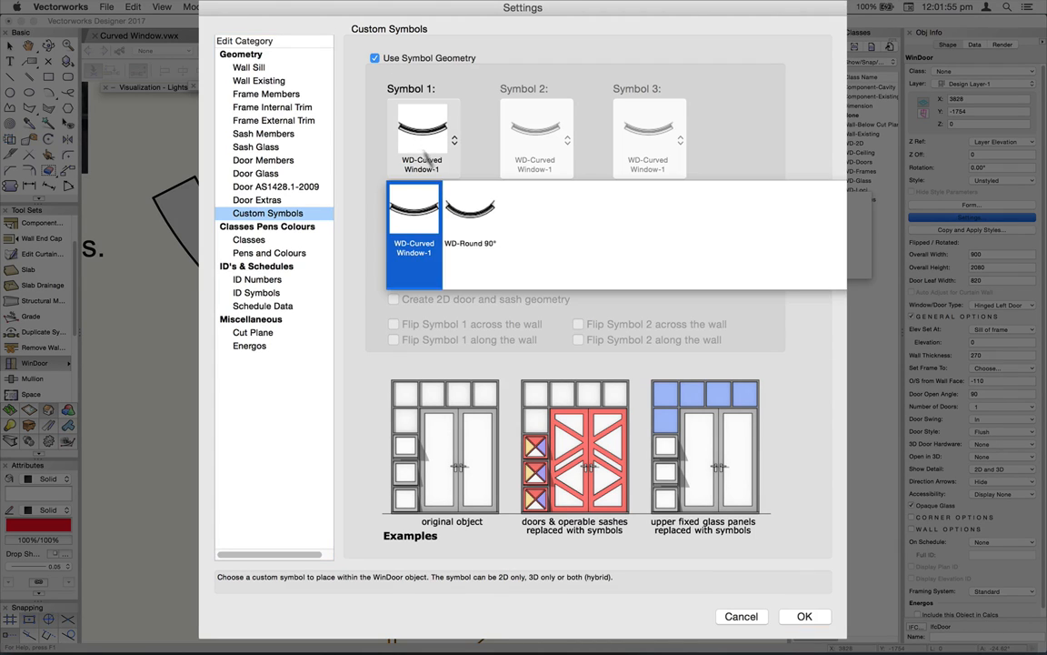
click(480, 214)
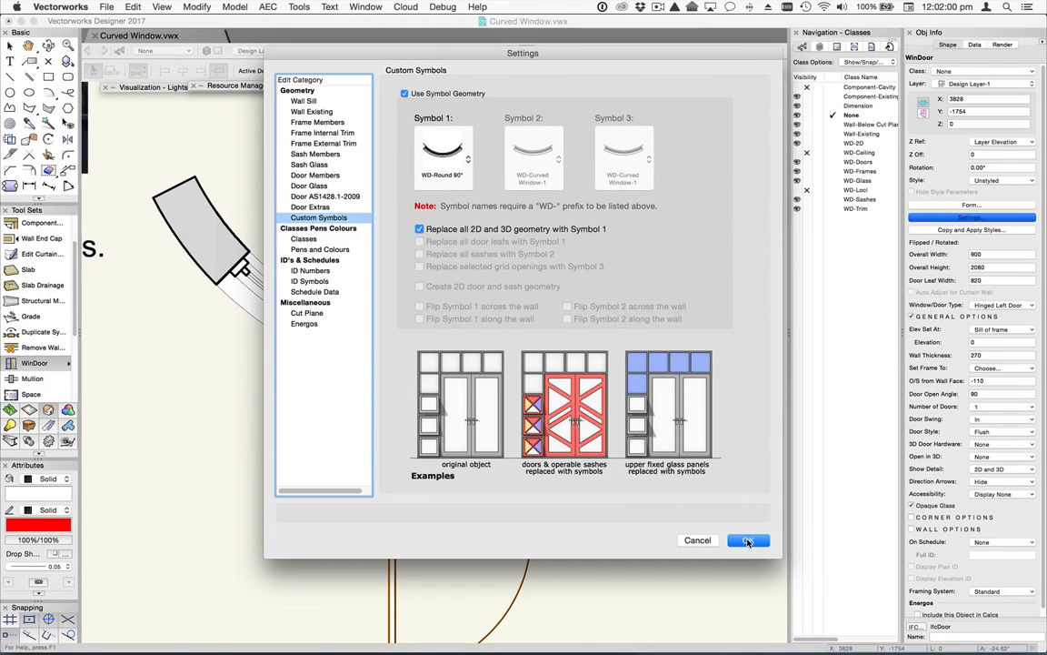
click(747, 541)
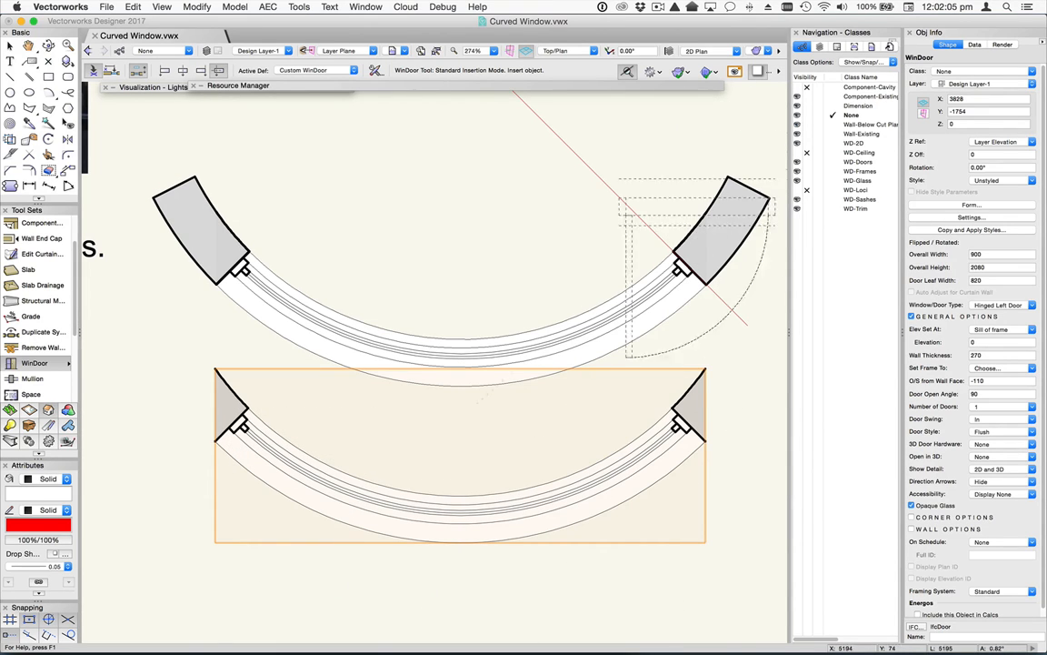
Step: Delete the plain window symbol from the round wall and move the WinDoor into the wall at its midpoint
click(9, 44)
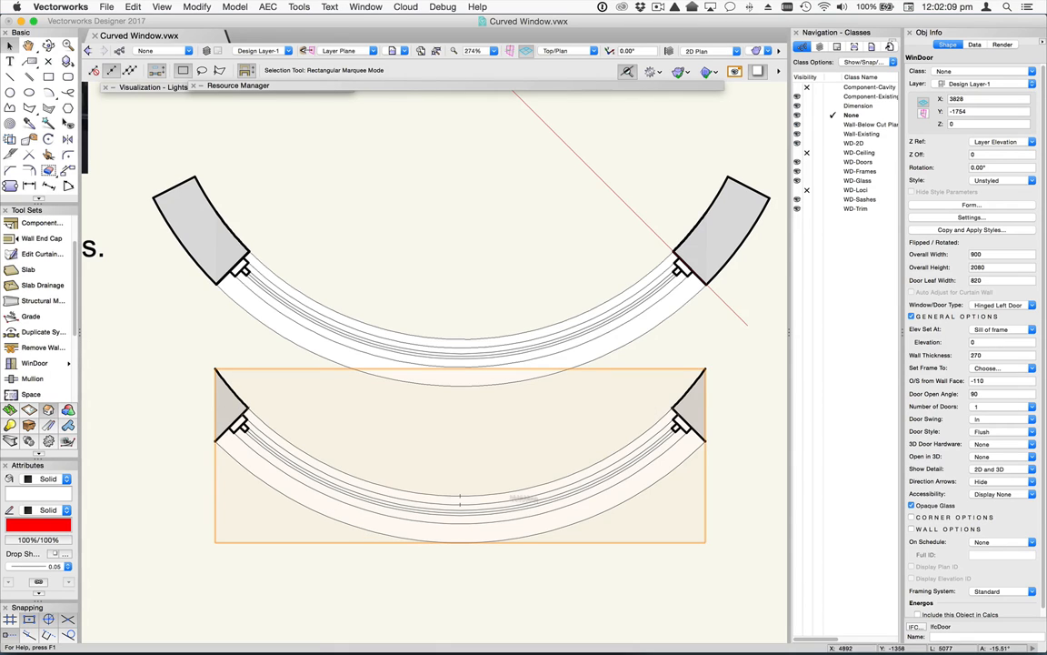
click(459, 345)
key(Delete)
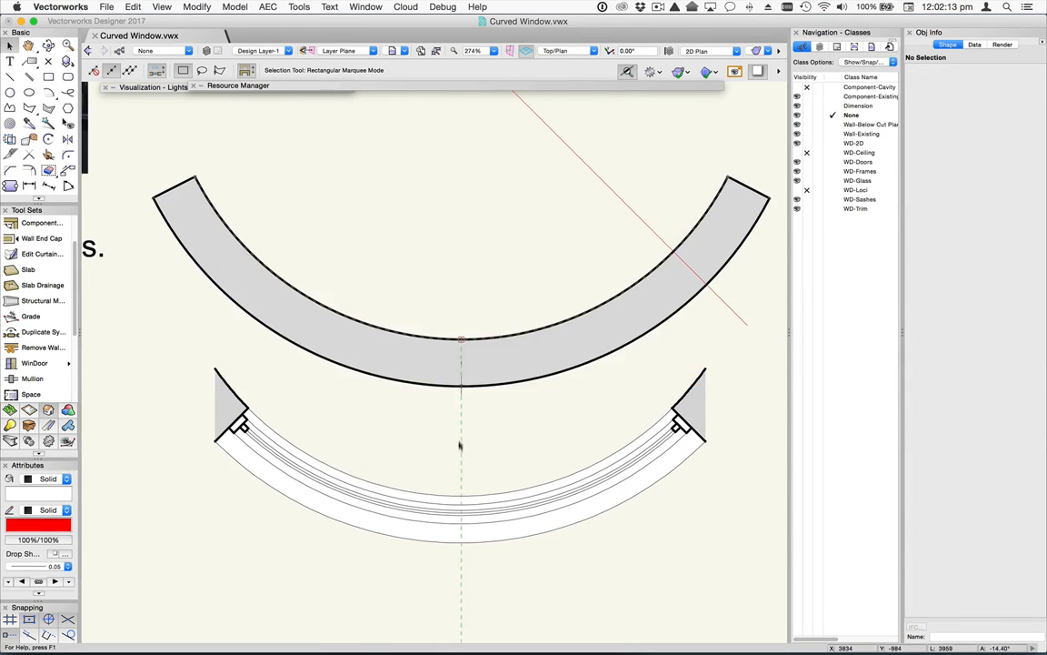
drag(460, 525, 470, 395)
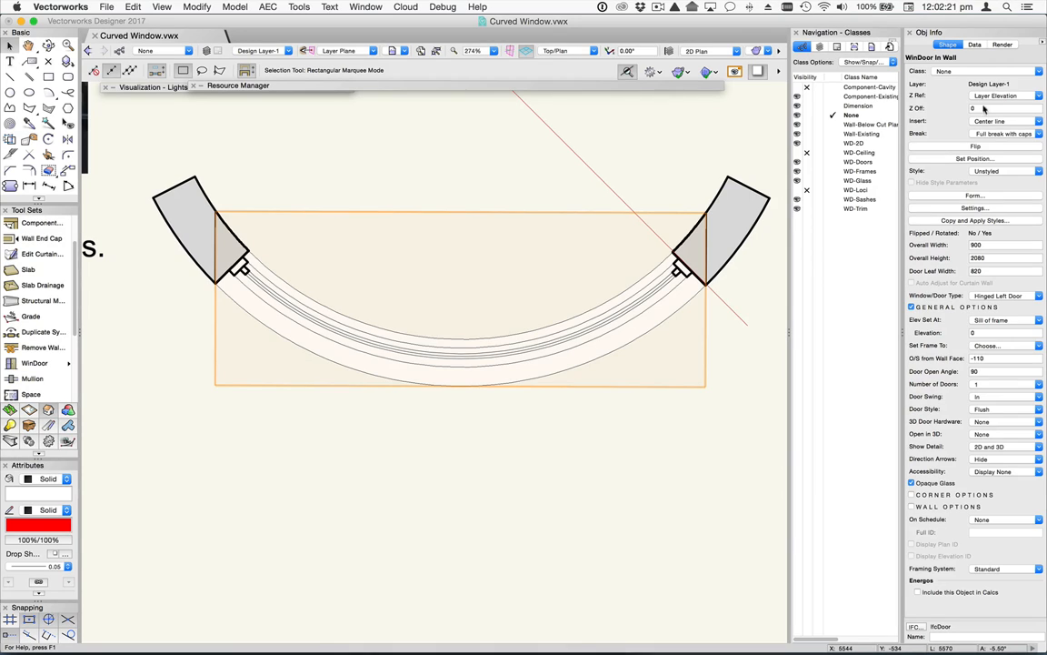
Step: Set the wall break of the WinDoor in the round wall to Full break without caps
click(1003, 136)
click(914, 196)
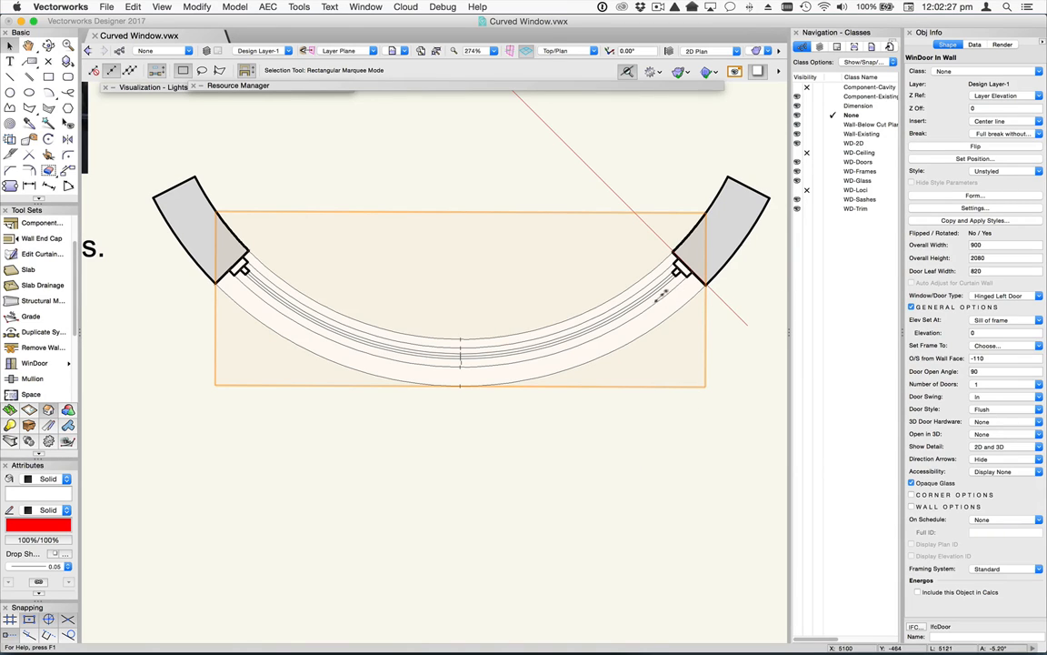
click(656, 290)
click(654, 291)
Step: Set the WinDoor's sill elevation to 600
click(974, 333)
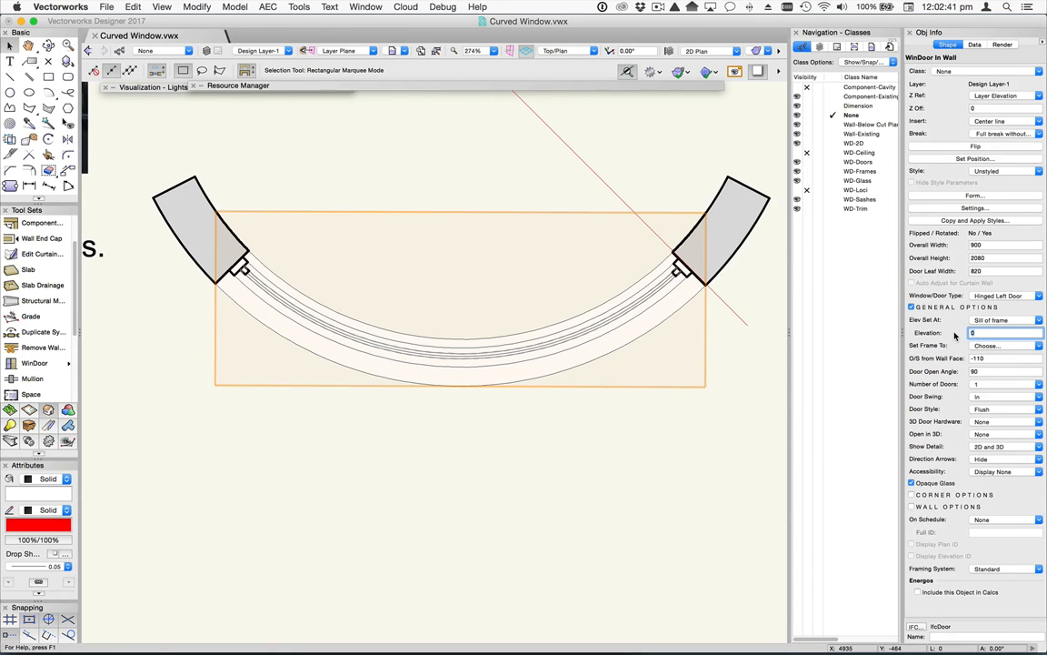
text(600)
key(Tab)
Step: Show the wall in Left Isometric view with OpenGL rendering and fly around the curved window to inspect it
click(566, 52)
click(595, 186)
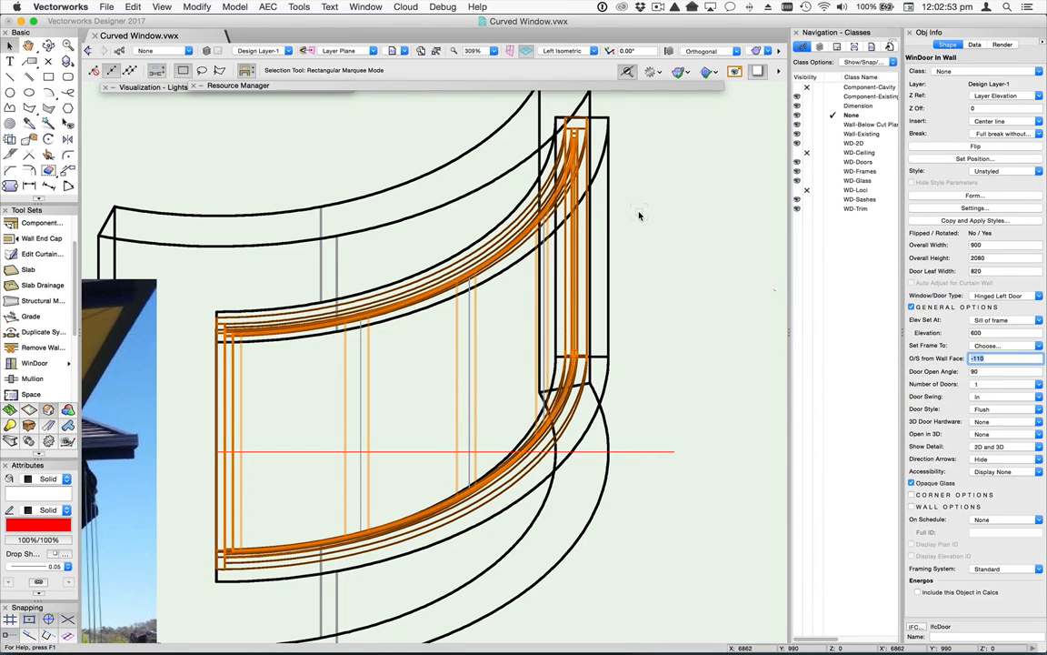
key(shift+super+g)
click(49, 46)
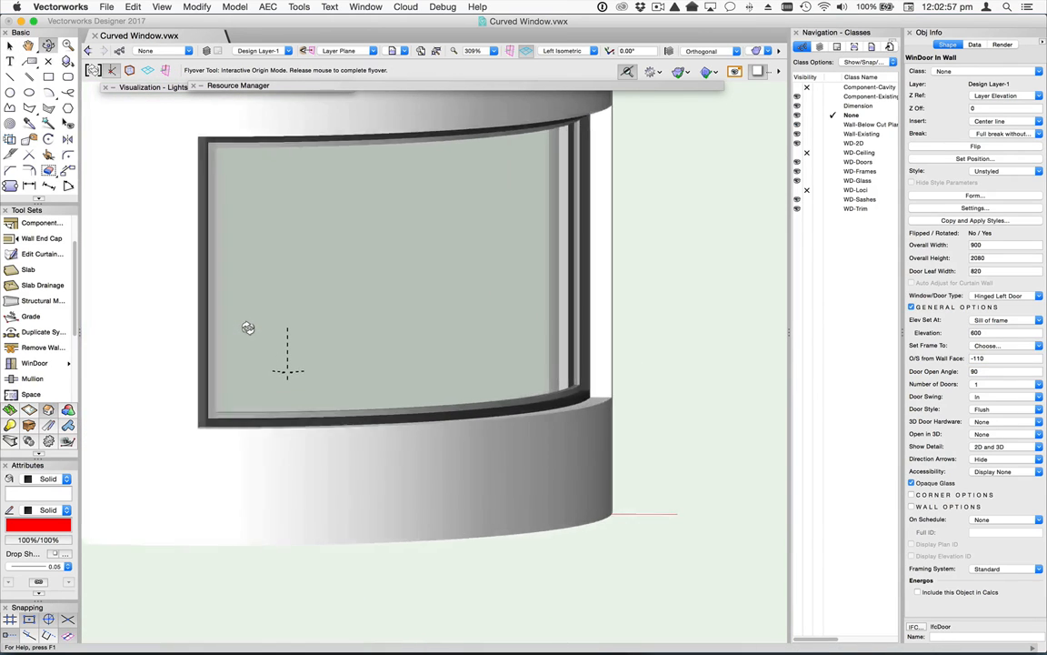